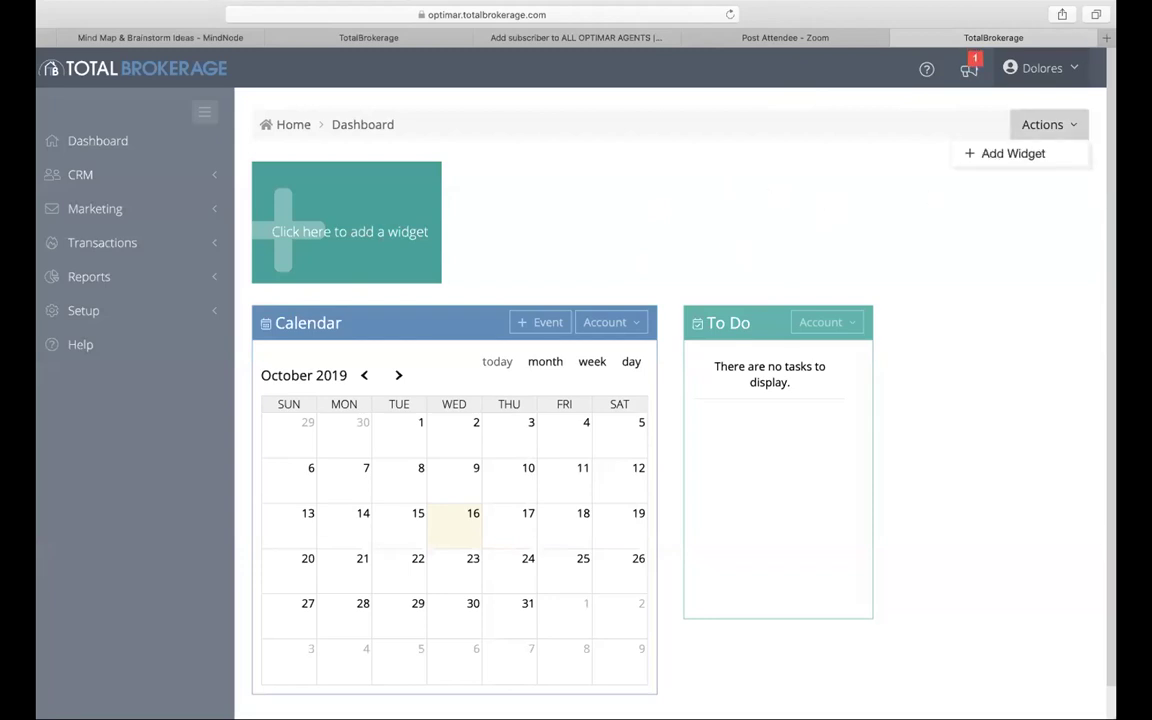
Step: Add a new dashboard widget from Actions and choose Transaction Income as its type
left_click(993, 231)
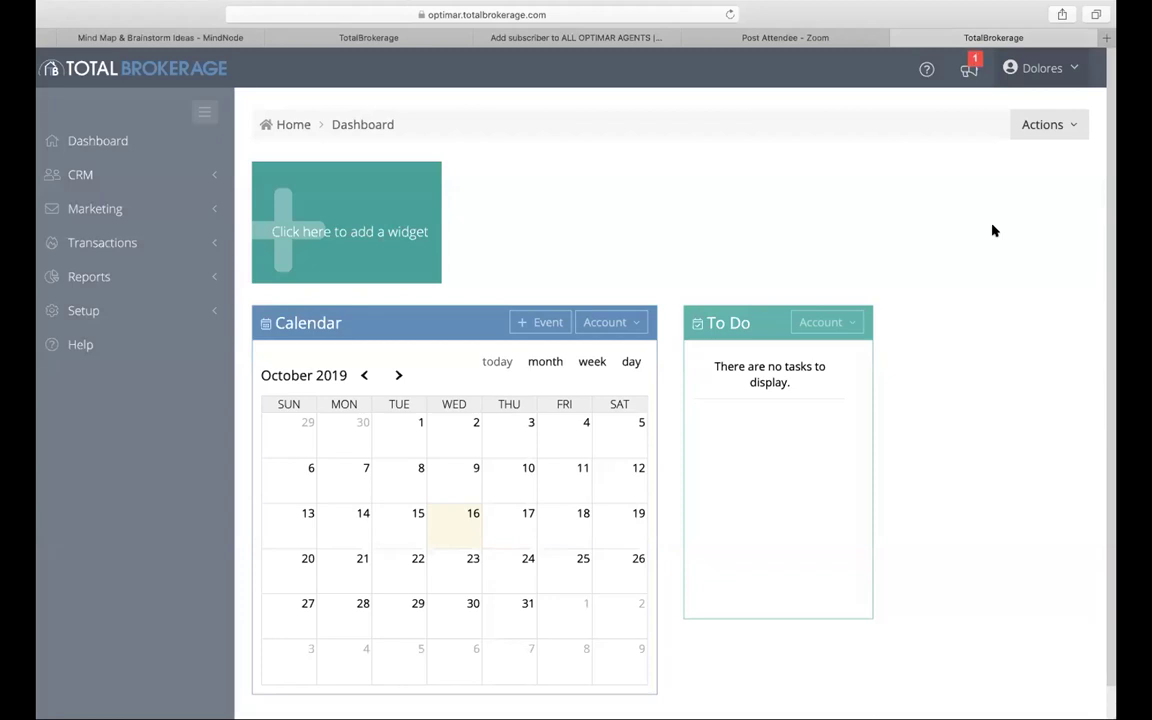
left_click(1063, 126)
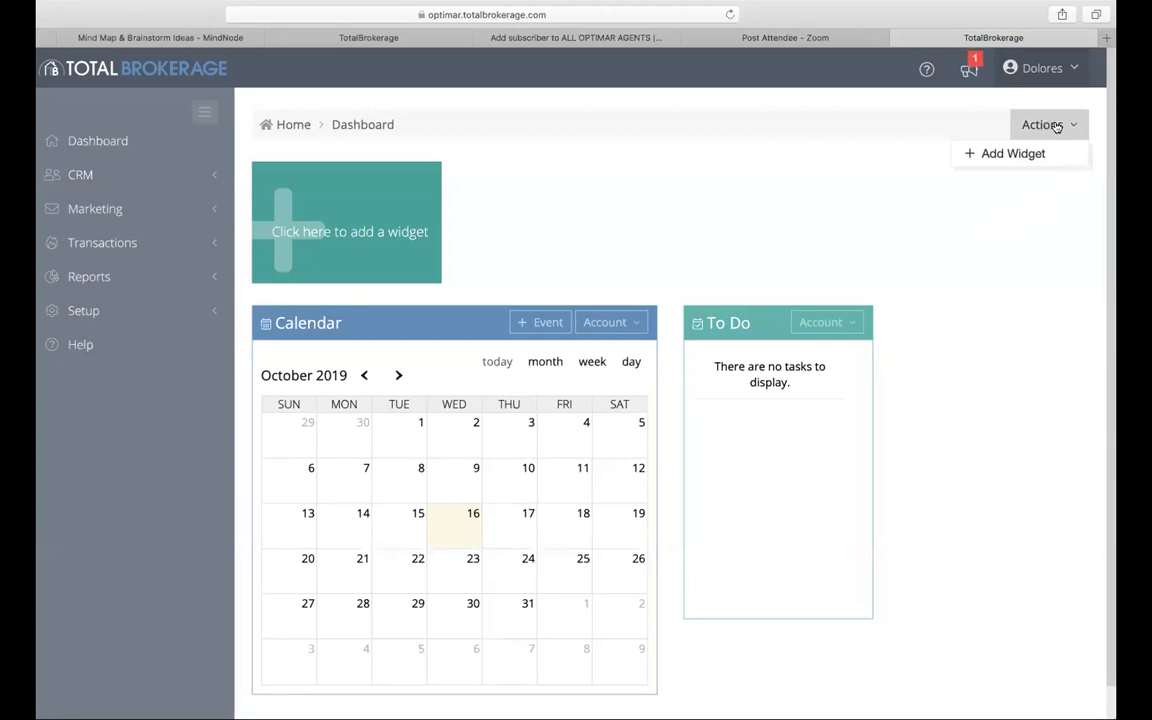
left_click(1012, 155)
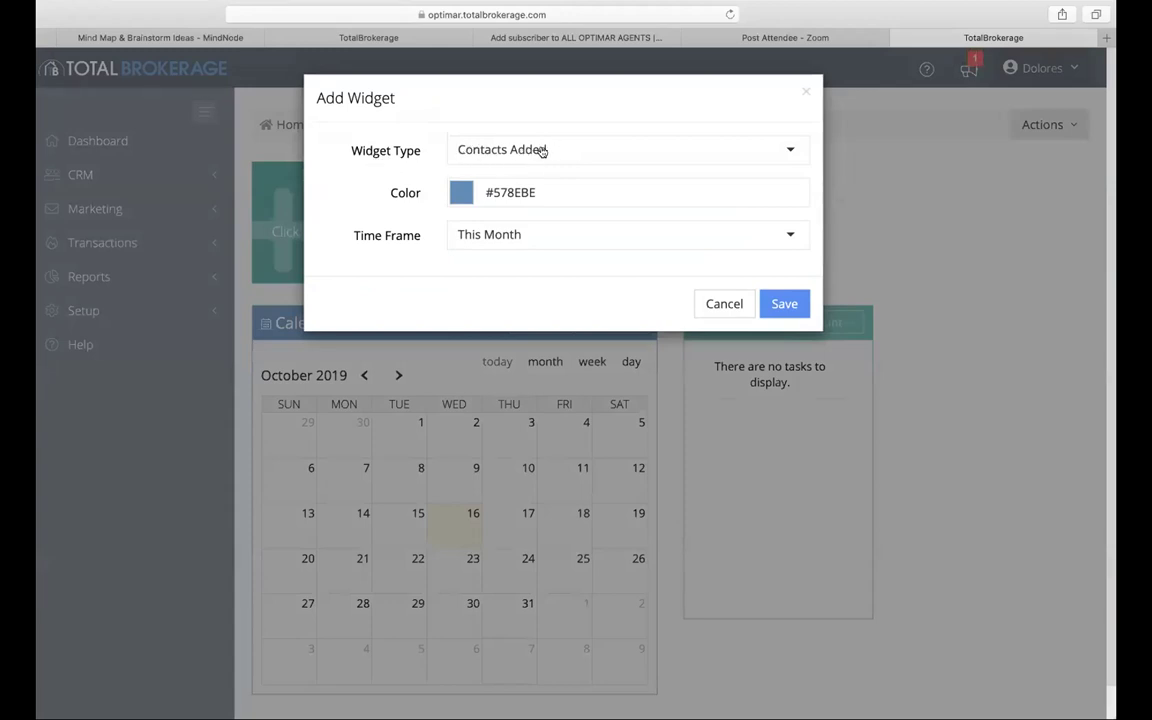
left_click(527, 235)
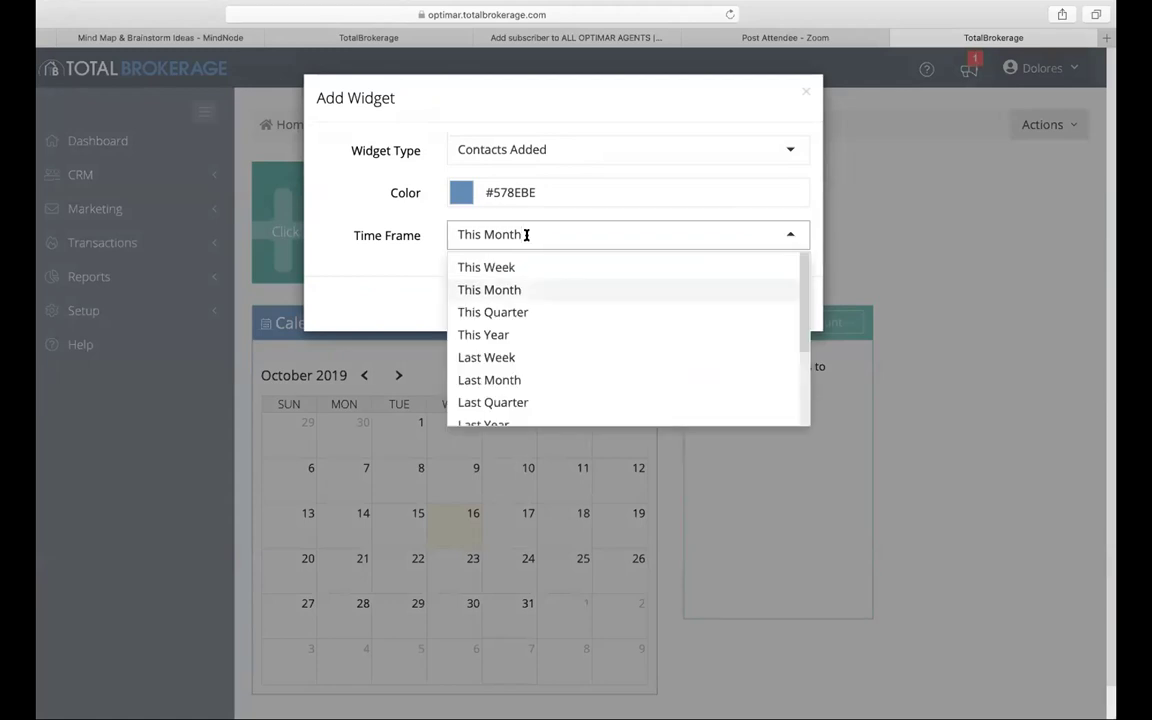
left_click(791, 150)
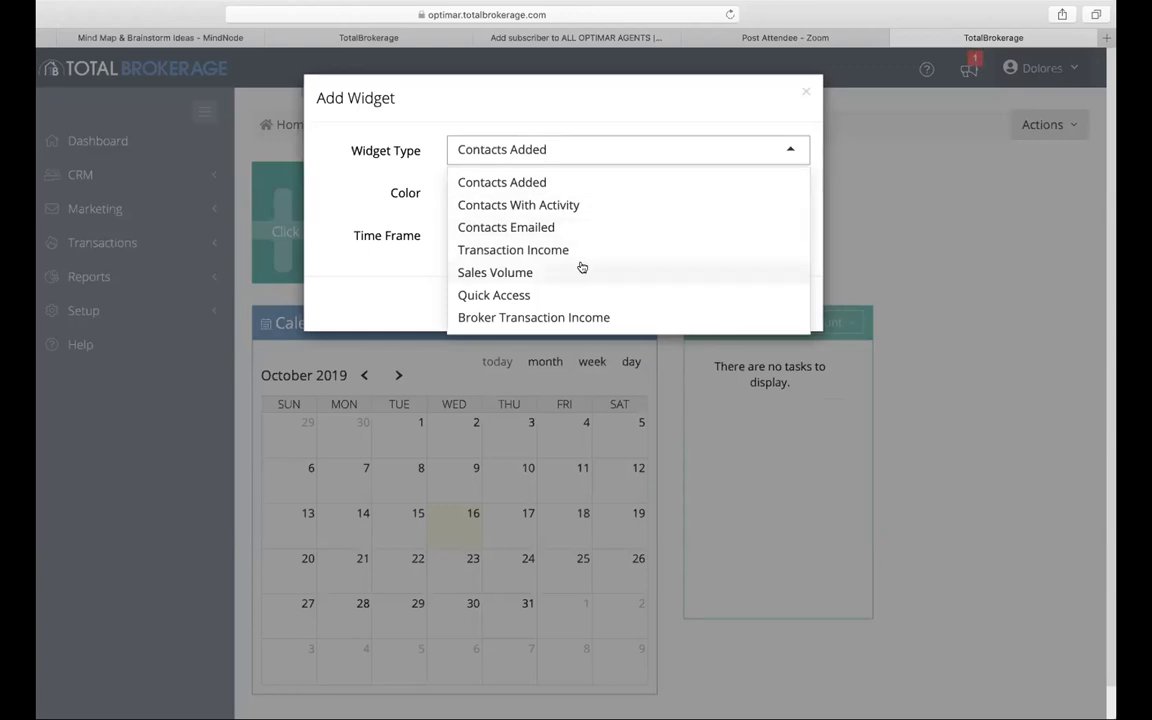
scroll(580, 272, "down", 1)
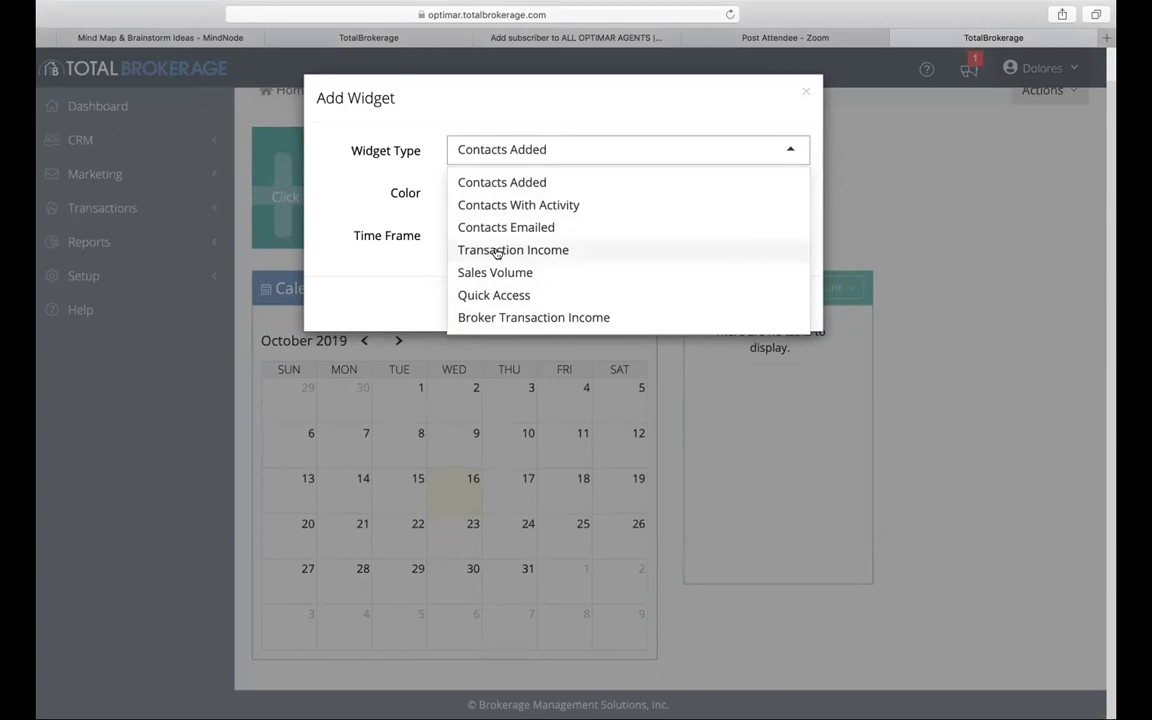
left_click(497, 252)
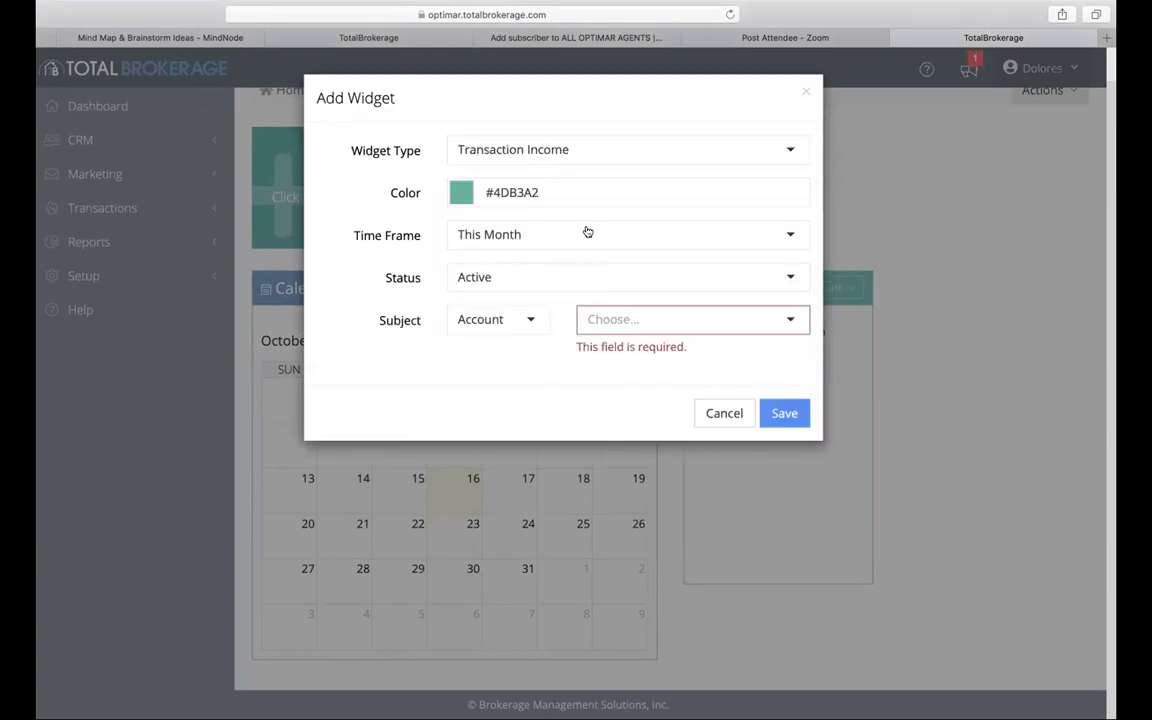
Step: Check the time frame and status options, then switch the widget type to Sales Volume
left_click(786, 234)
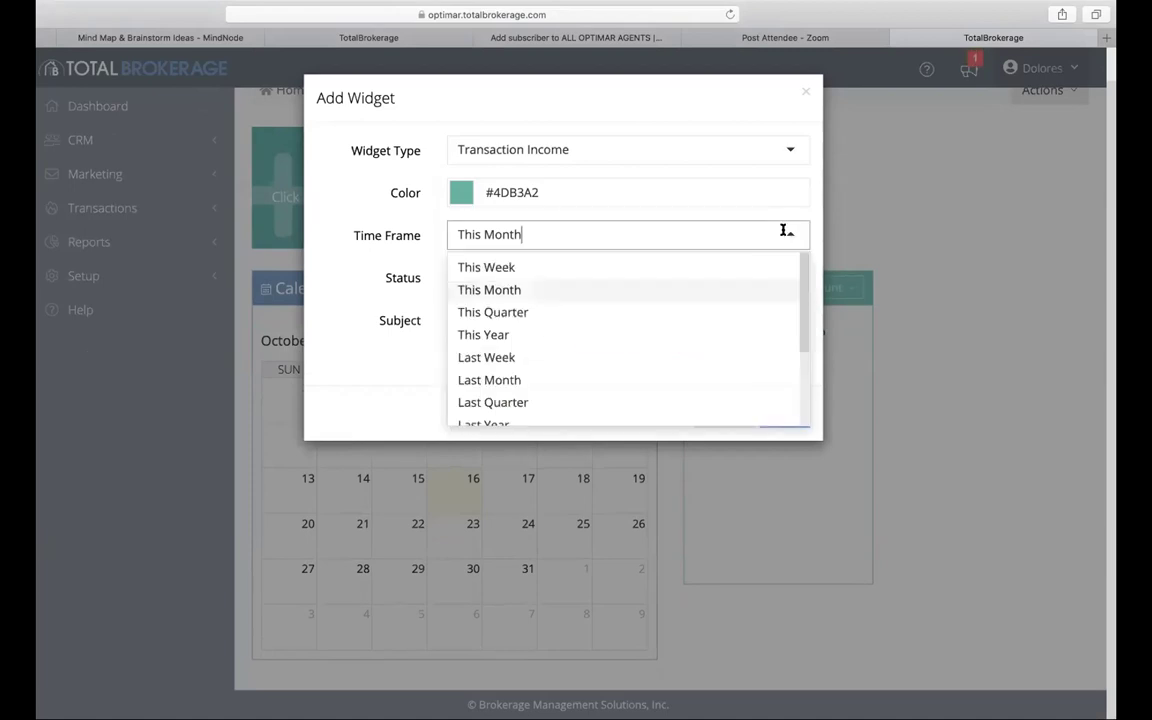
left_click(382, 303)
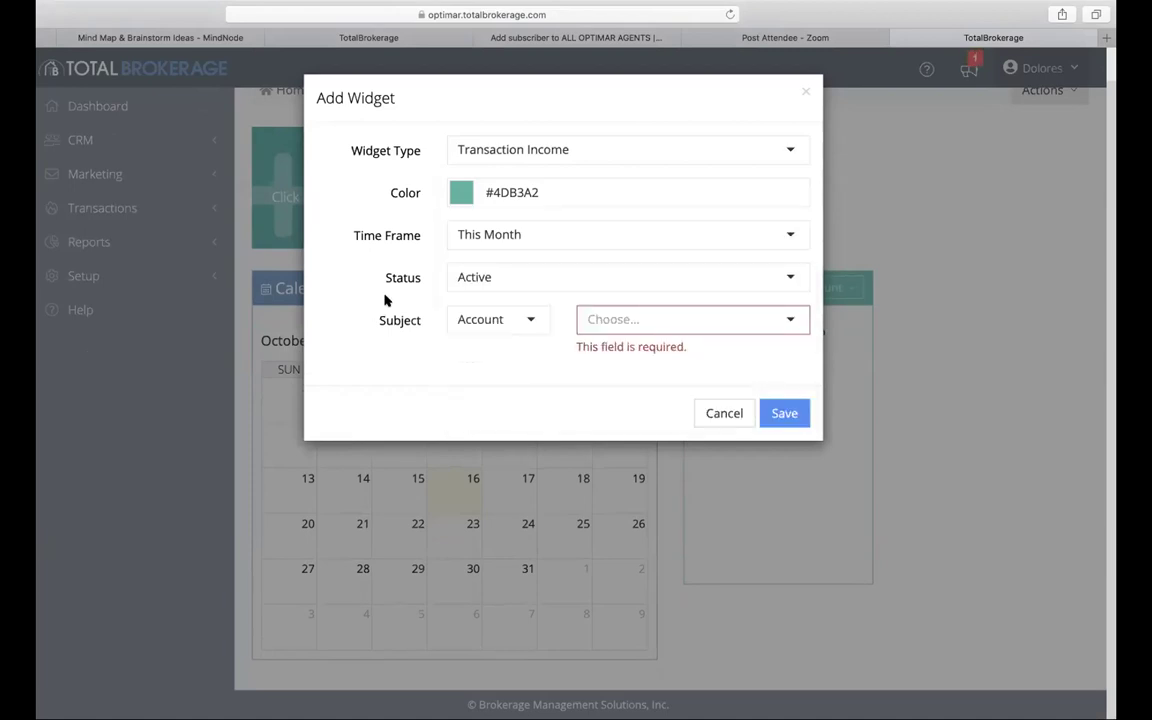
left_click(789, 275)
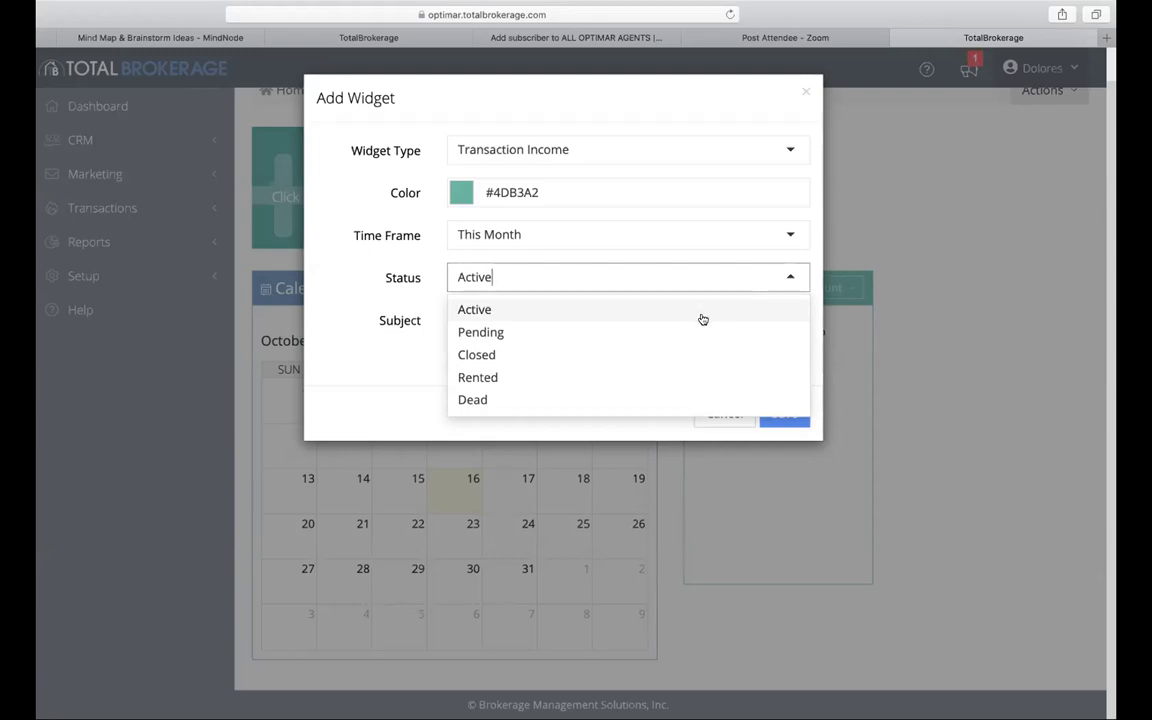
left_click(789, 233)
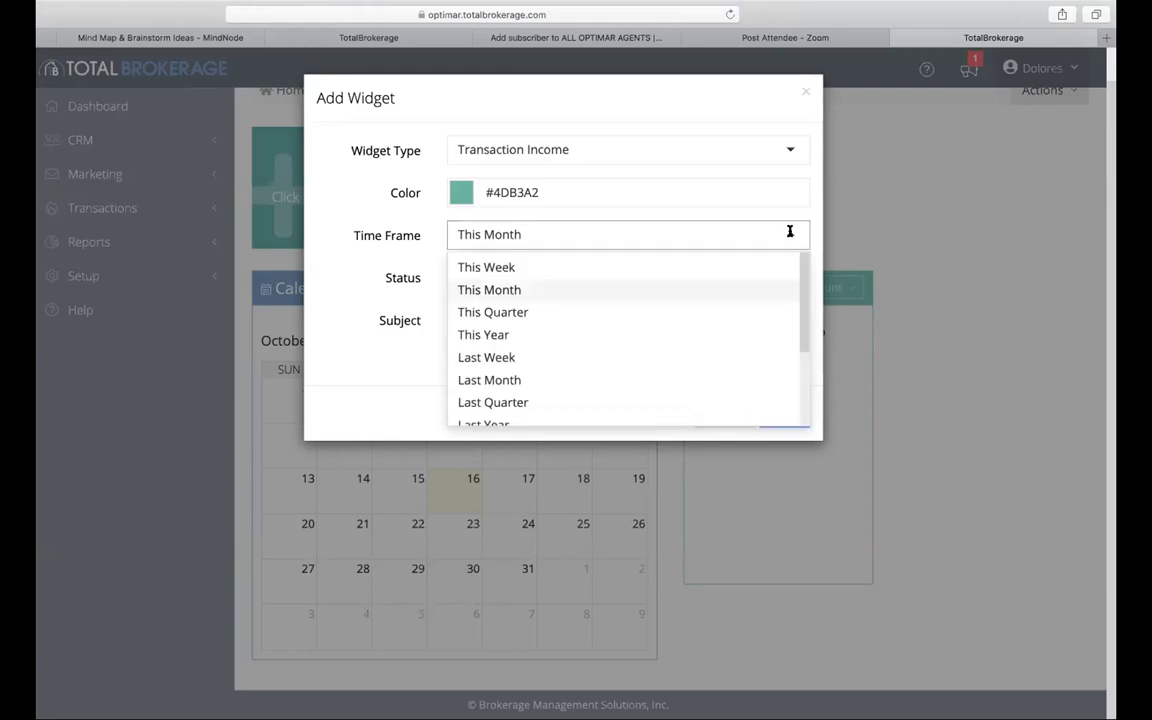
left_click(789, 150)
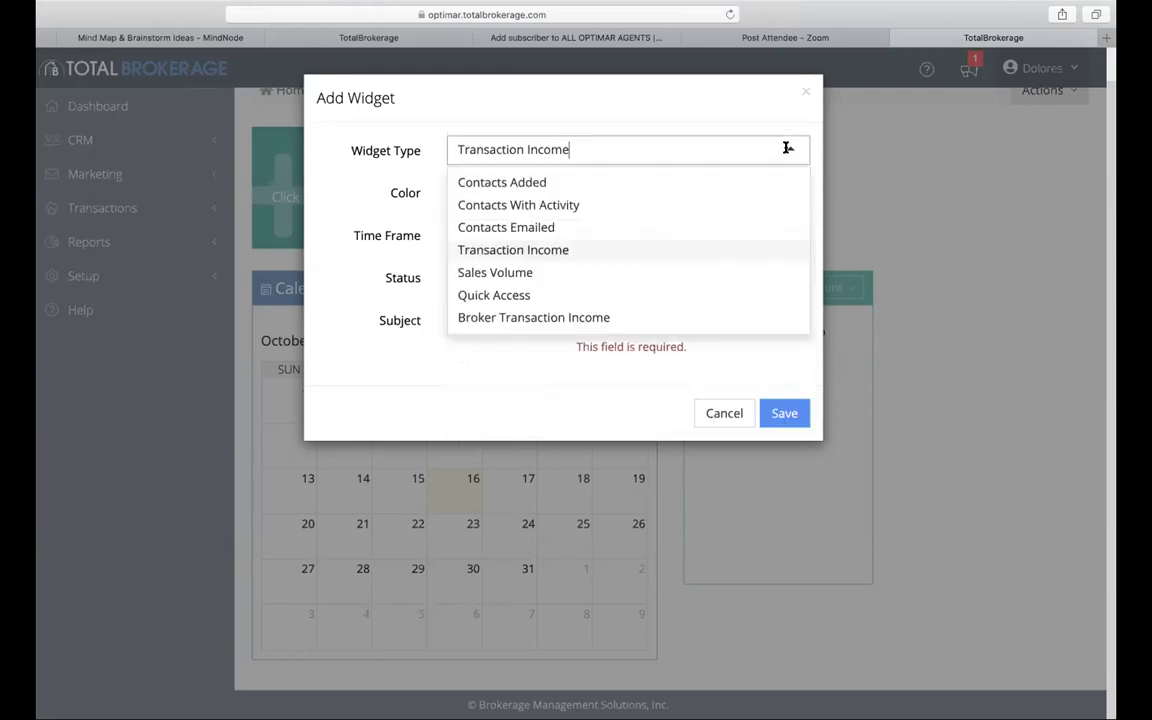
left_click(713, 273)
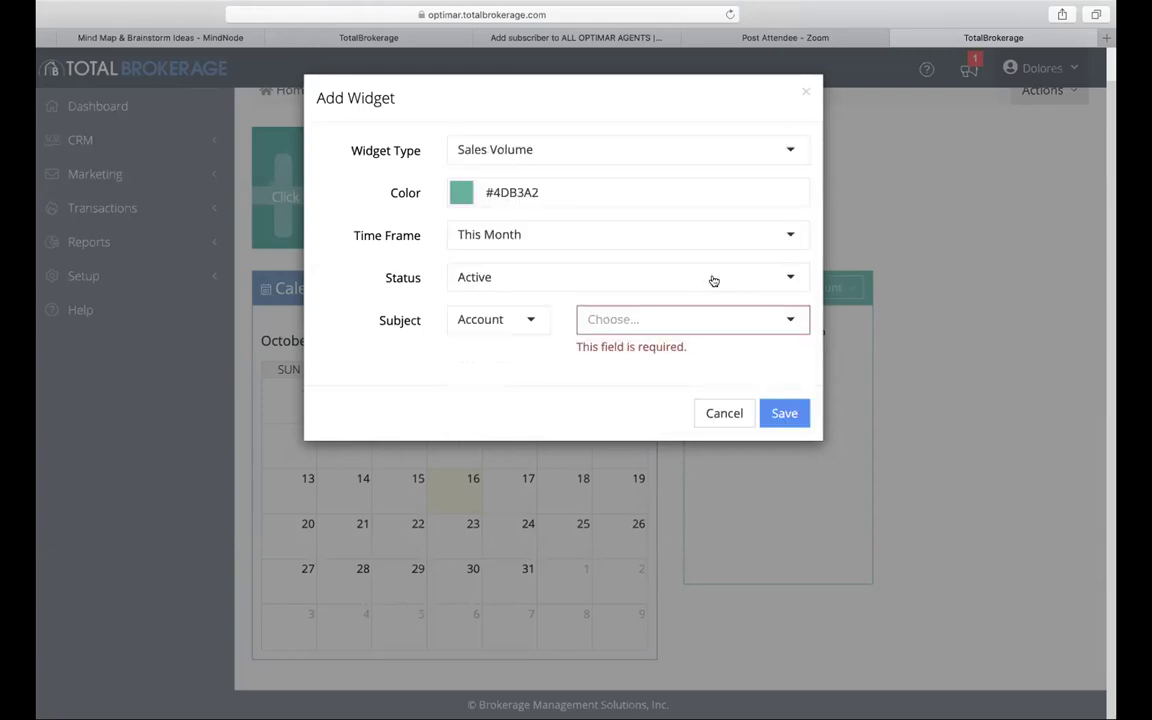
Step: Keep This Month, set the subject to the user's own account, and save the widget
left_click(788, 236)
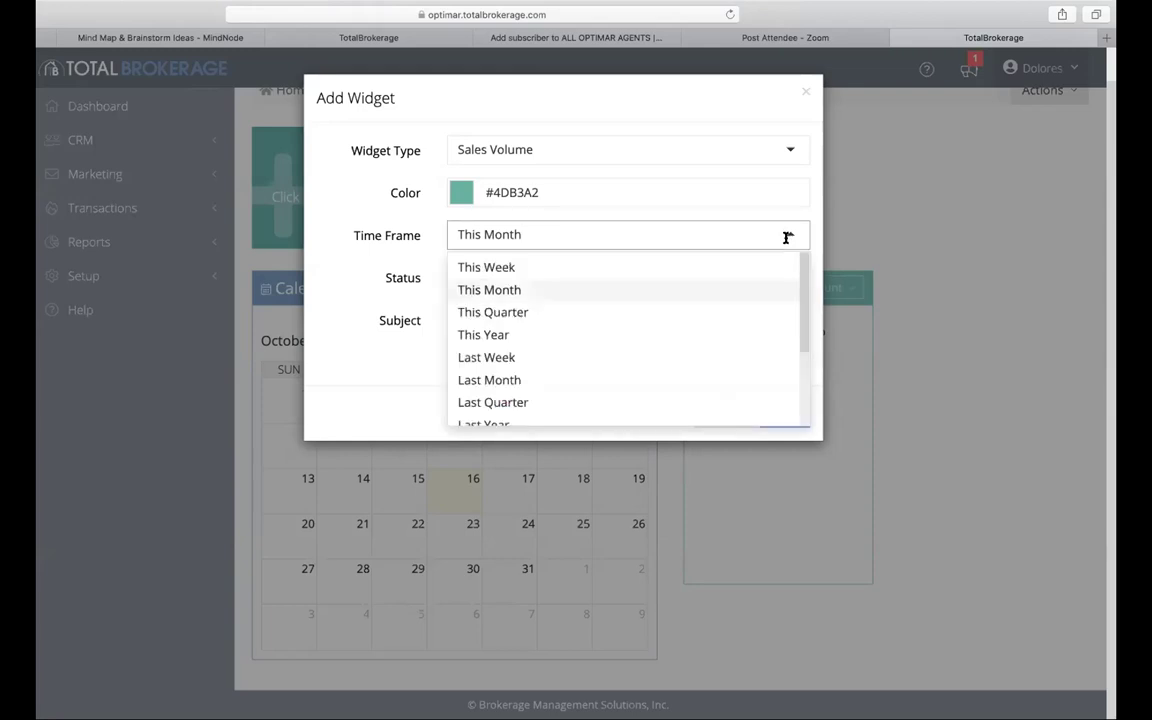
left_click(646, 292)
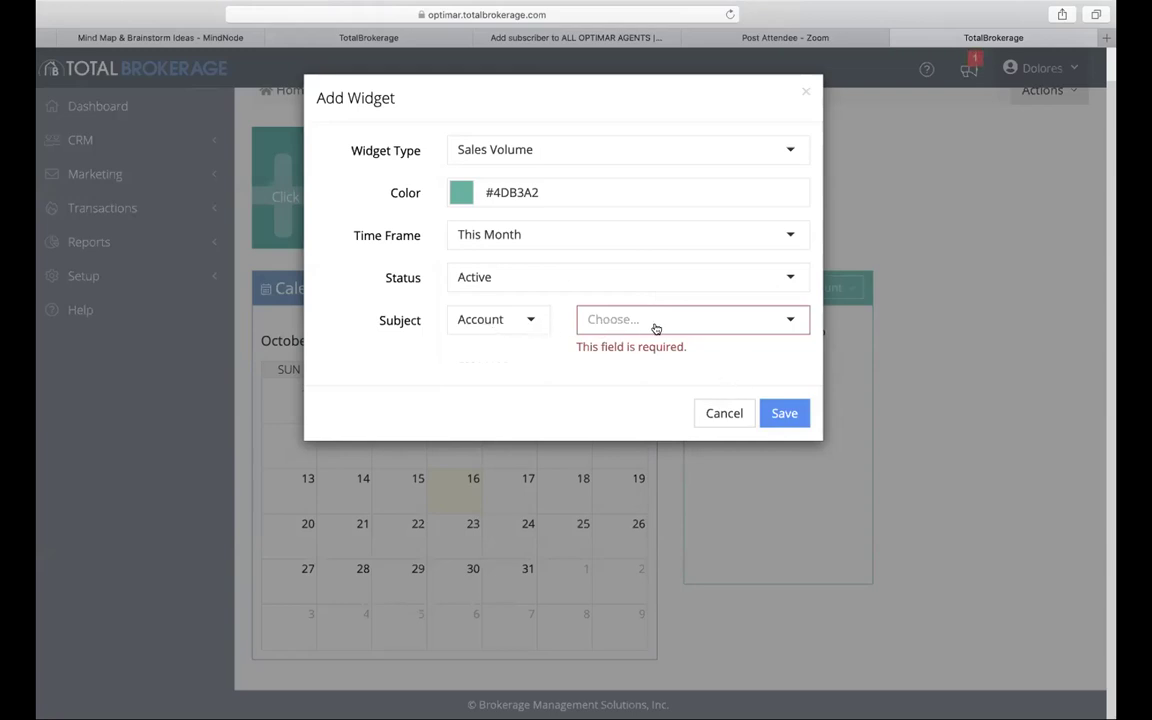
left_click(722, 322)
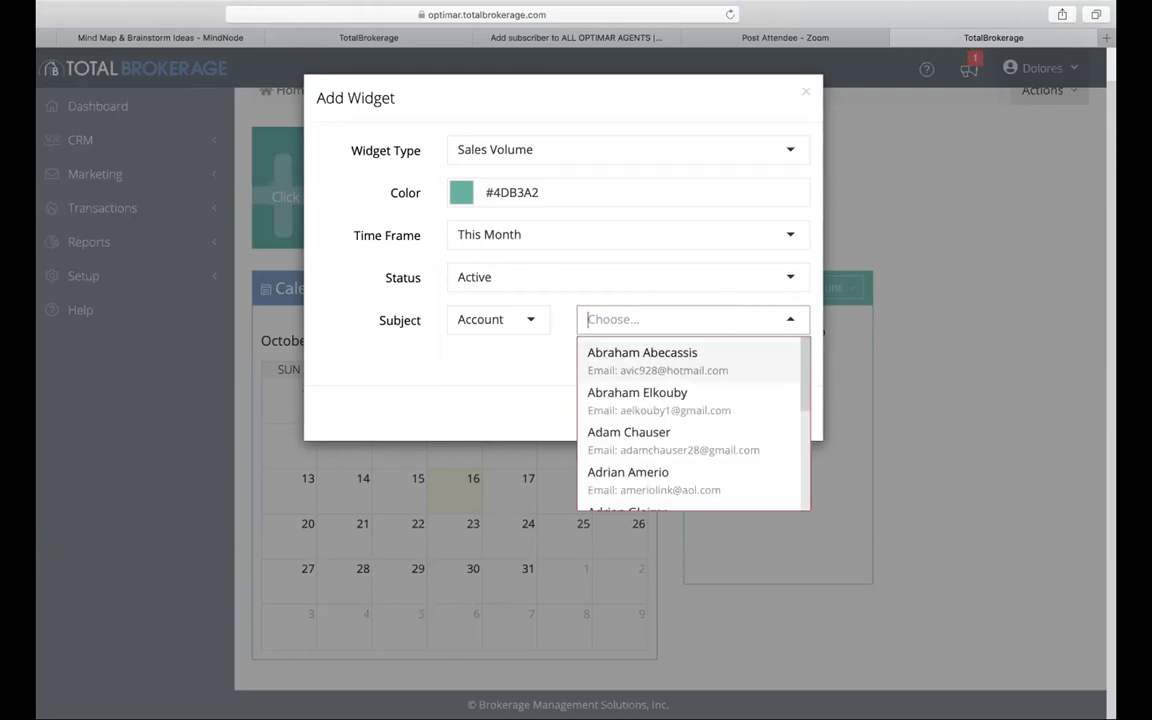
type("dolores")
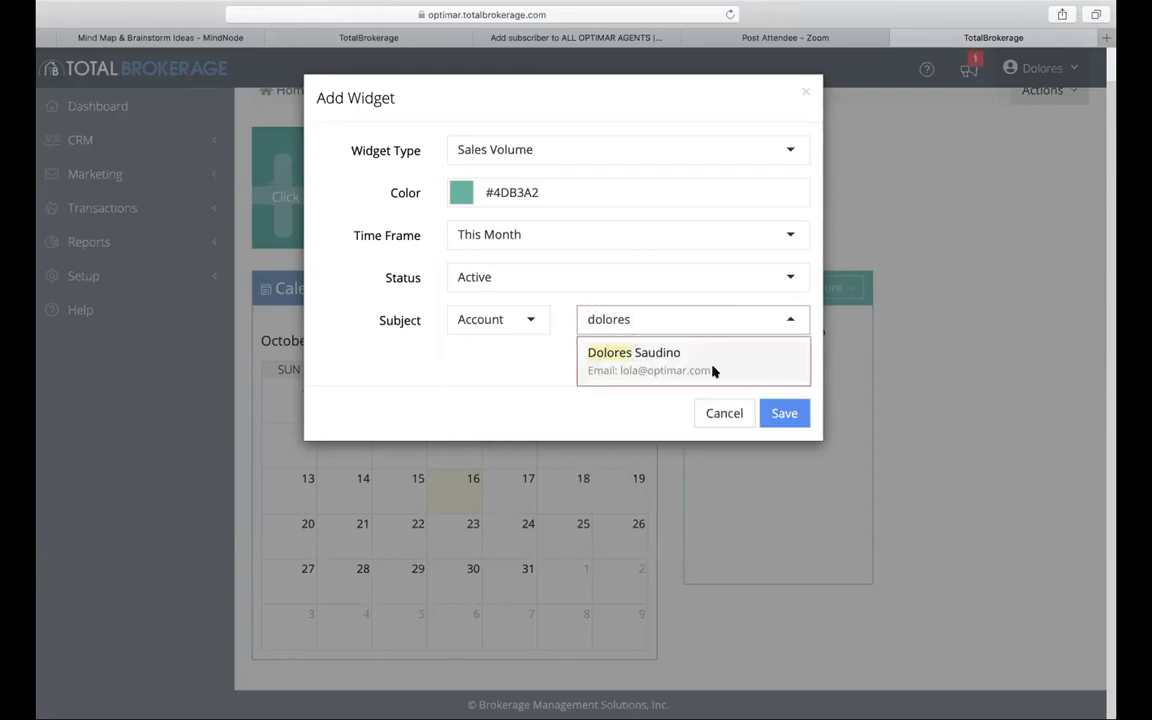
left_click(712, 366)
left_click(778, 389)
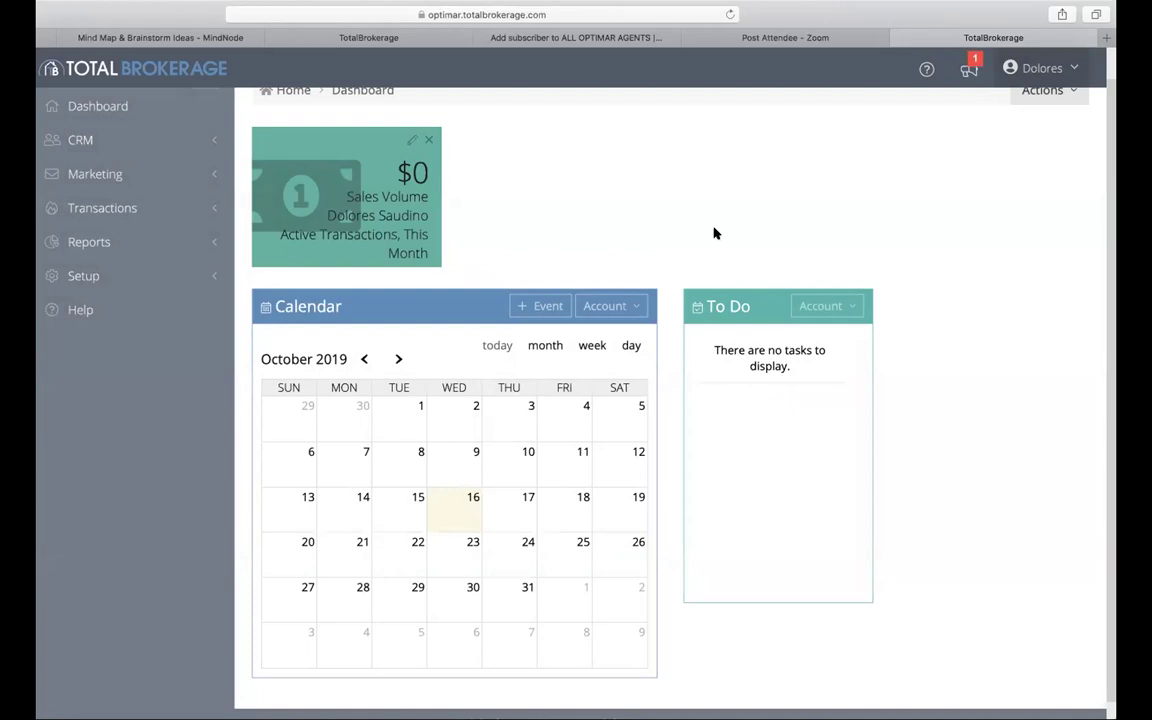
scroll(972, 211, "up", 1)
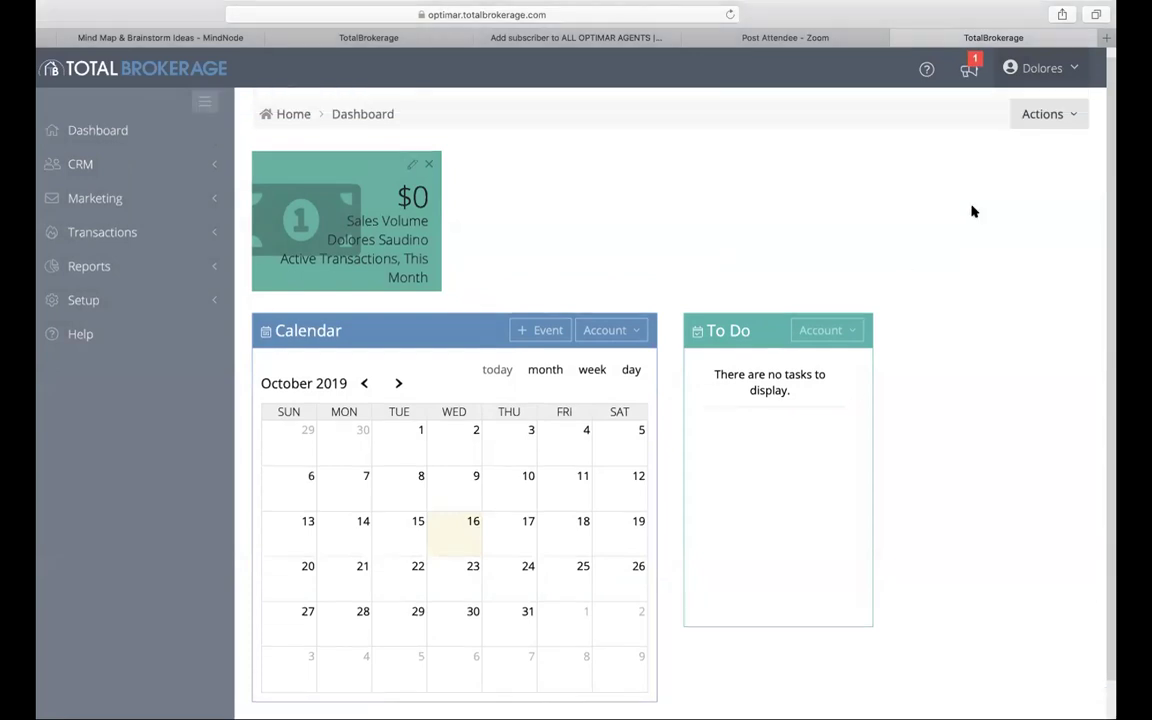
left_click(1057, 124)
left_click(1039, 157)
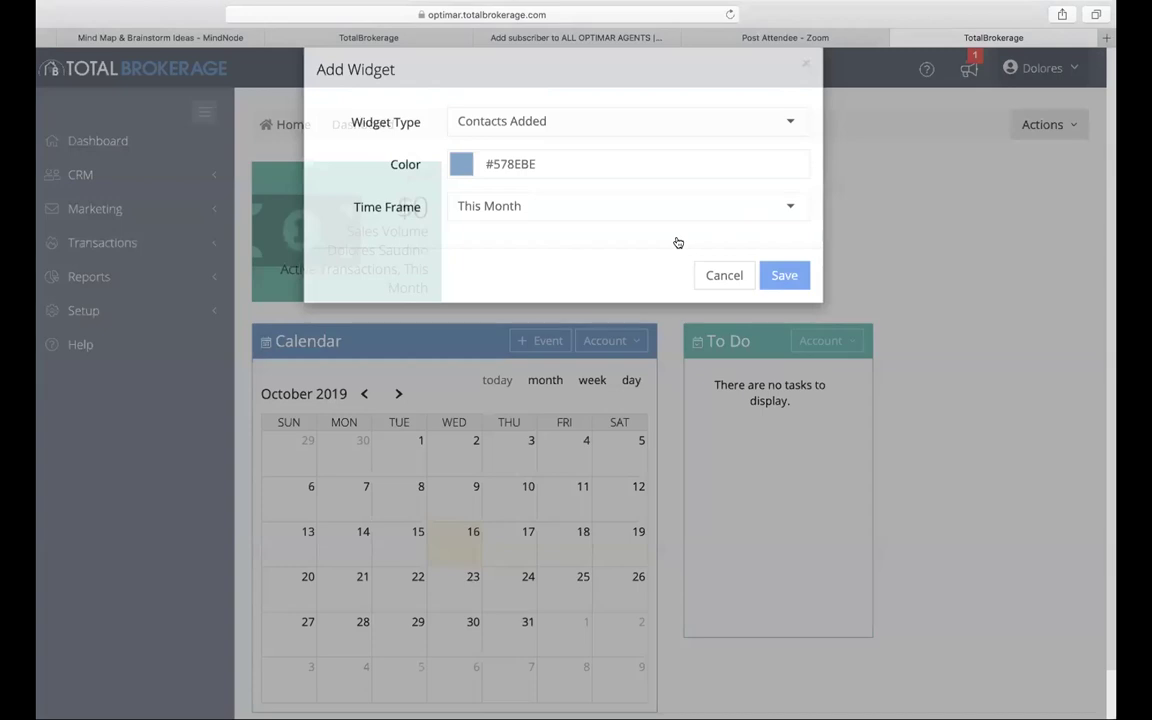
left_click(785, 152)
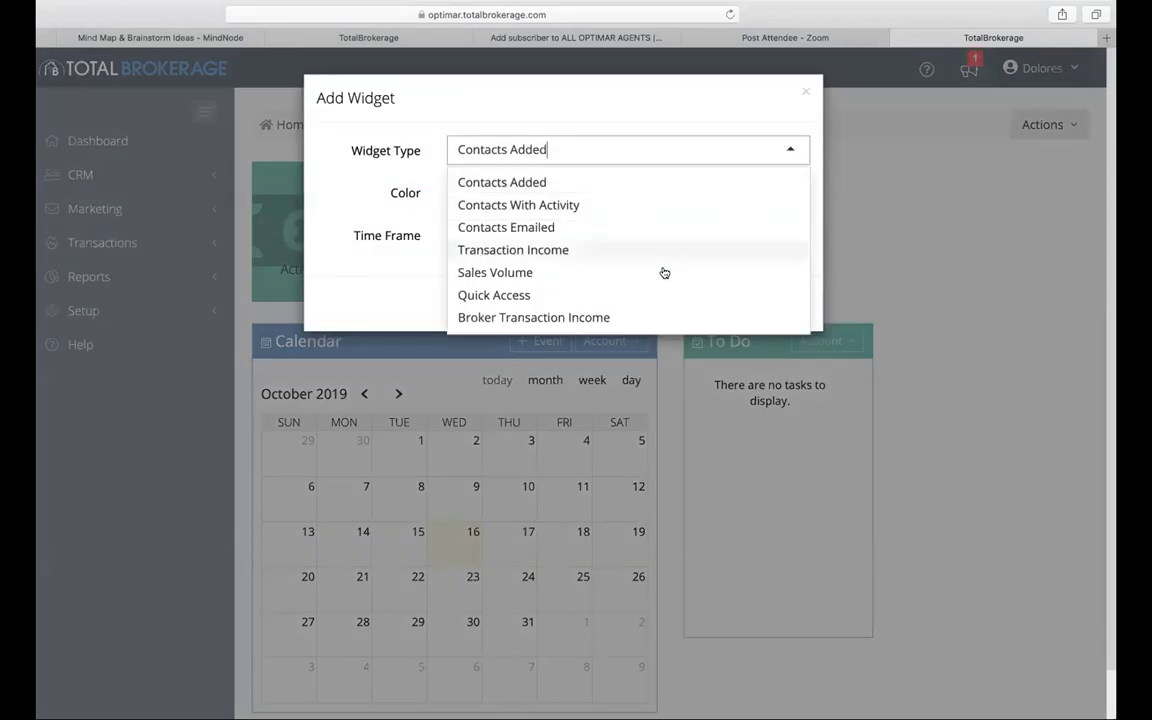
left_click(609, 251)
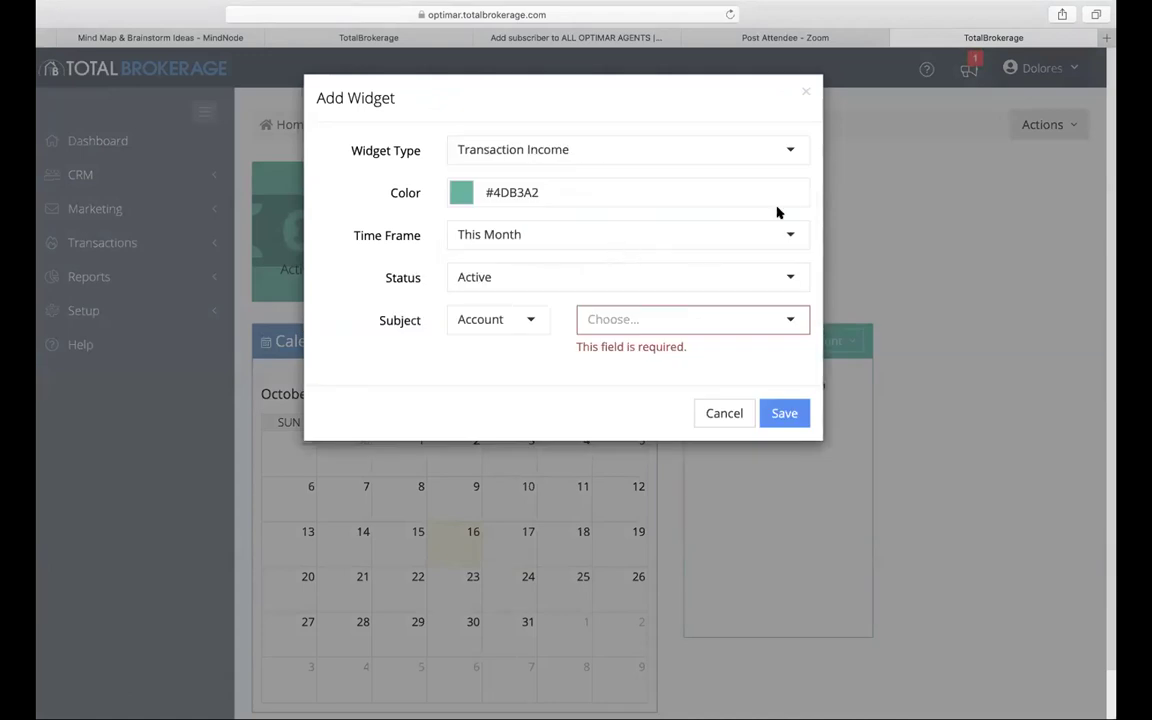
left_click(672, 193)
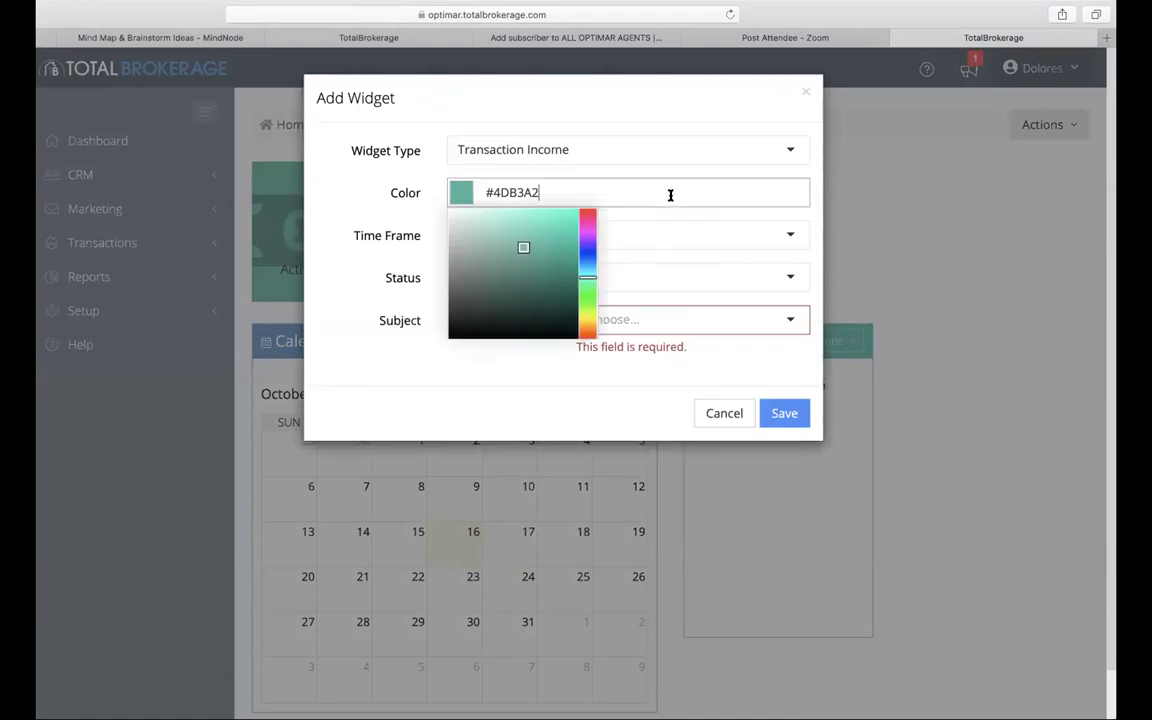
left_click(556, 246)
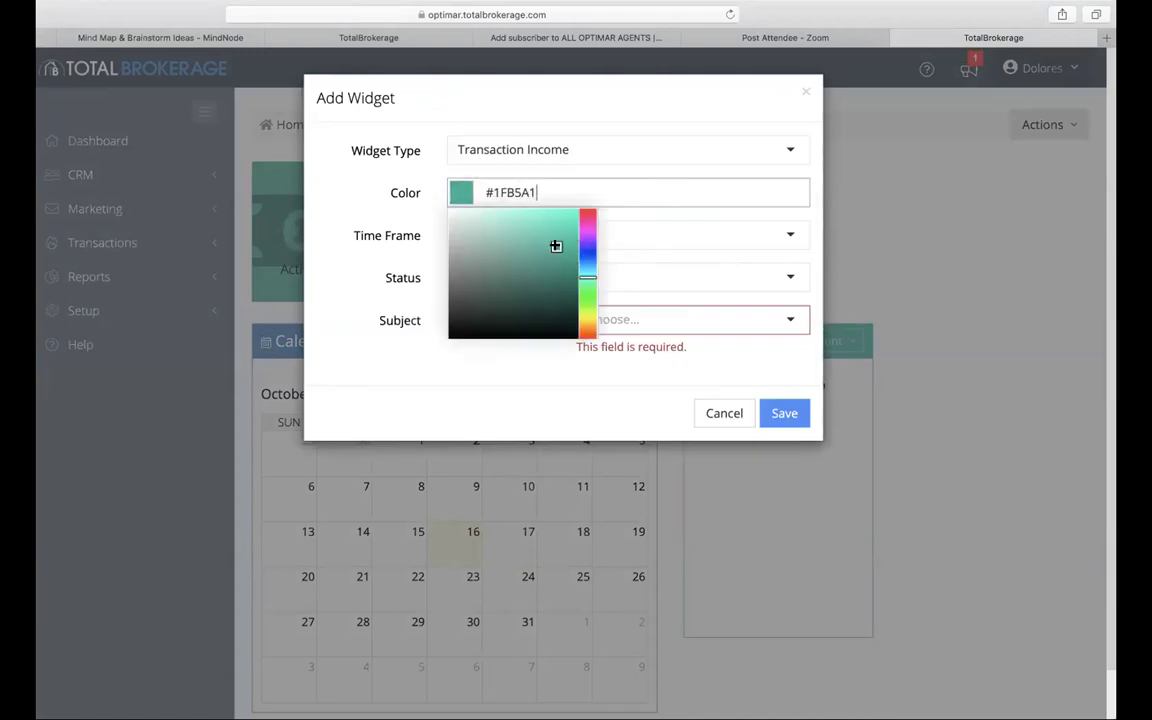
left_click(587, 249)
left_click(722, 318)
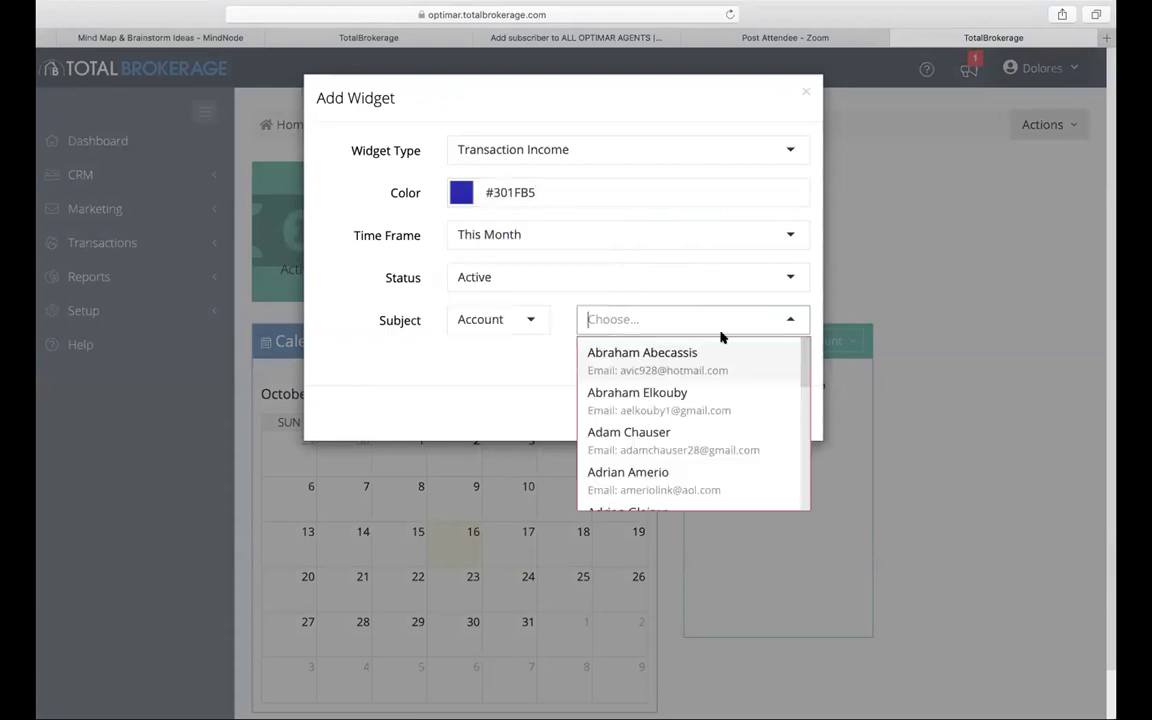
type("do")
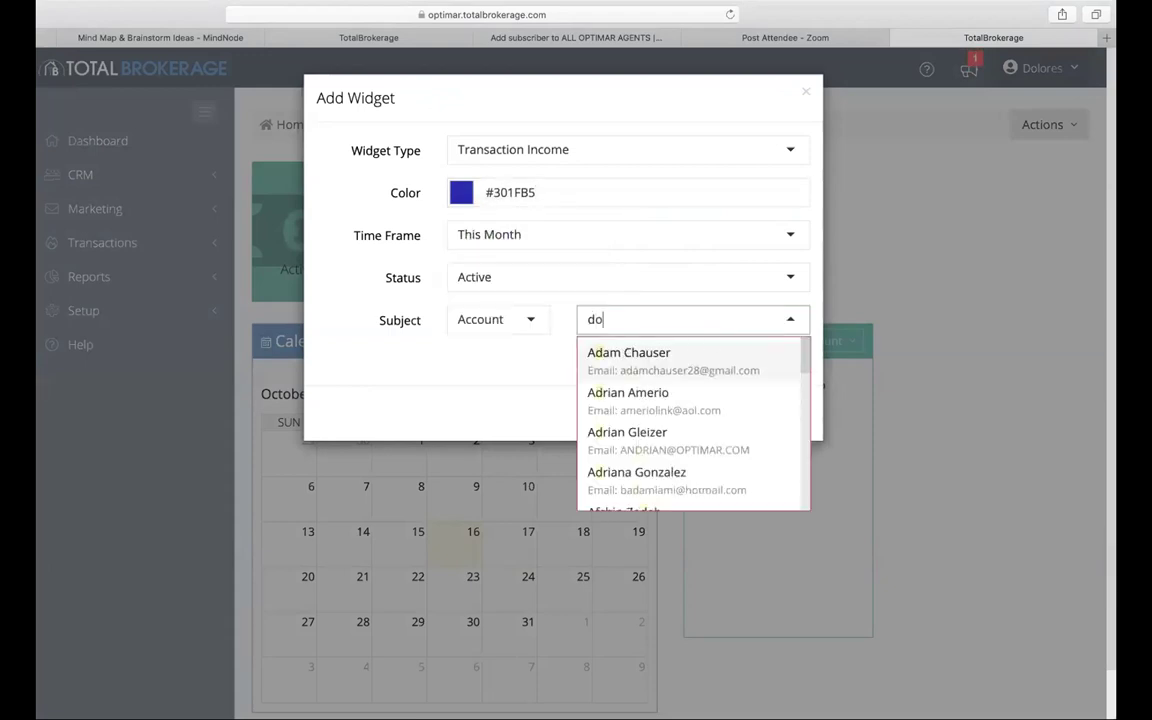
type("lo")
left_click(712, 363)
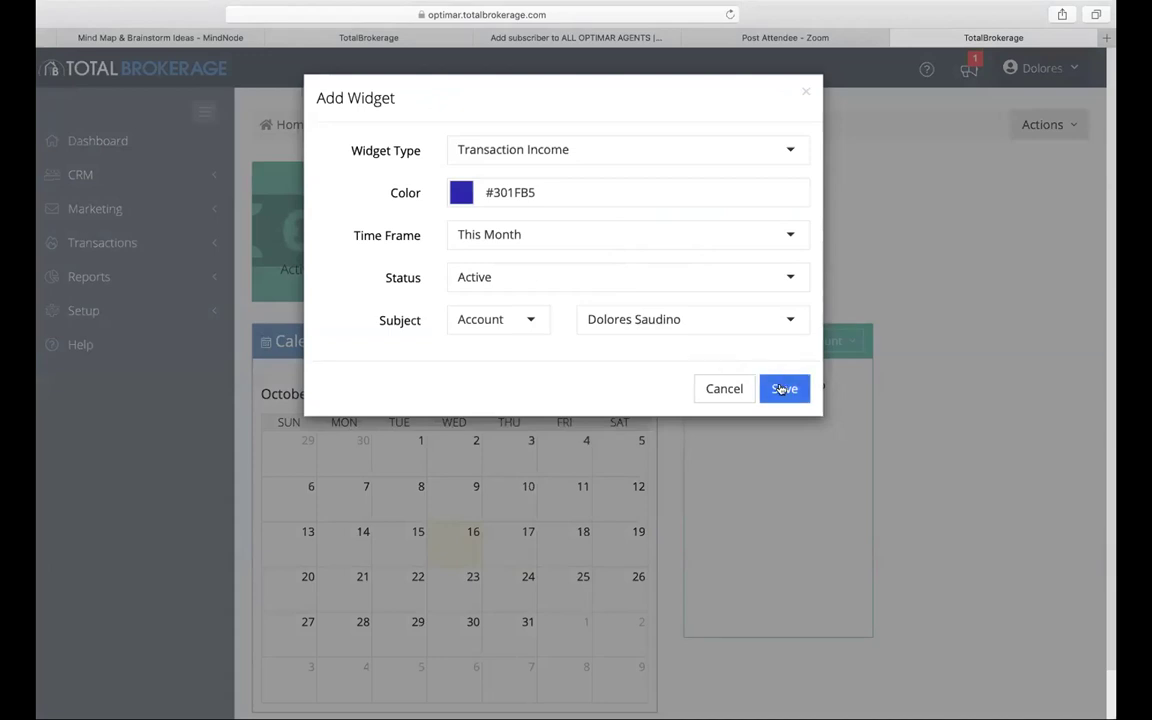
left_click(783, 389)
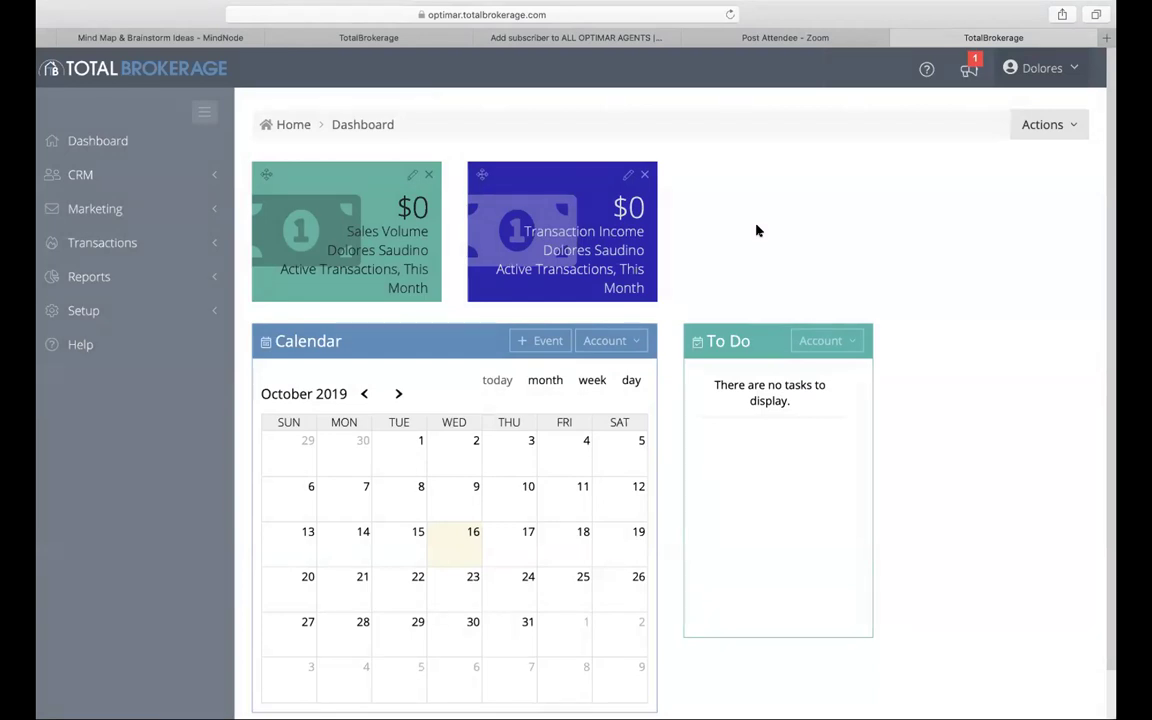
Step: Edit the Transaction Income widget to count Pending transactions for This Month and save
left_click(627, 175)
left_click(542, 237)
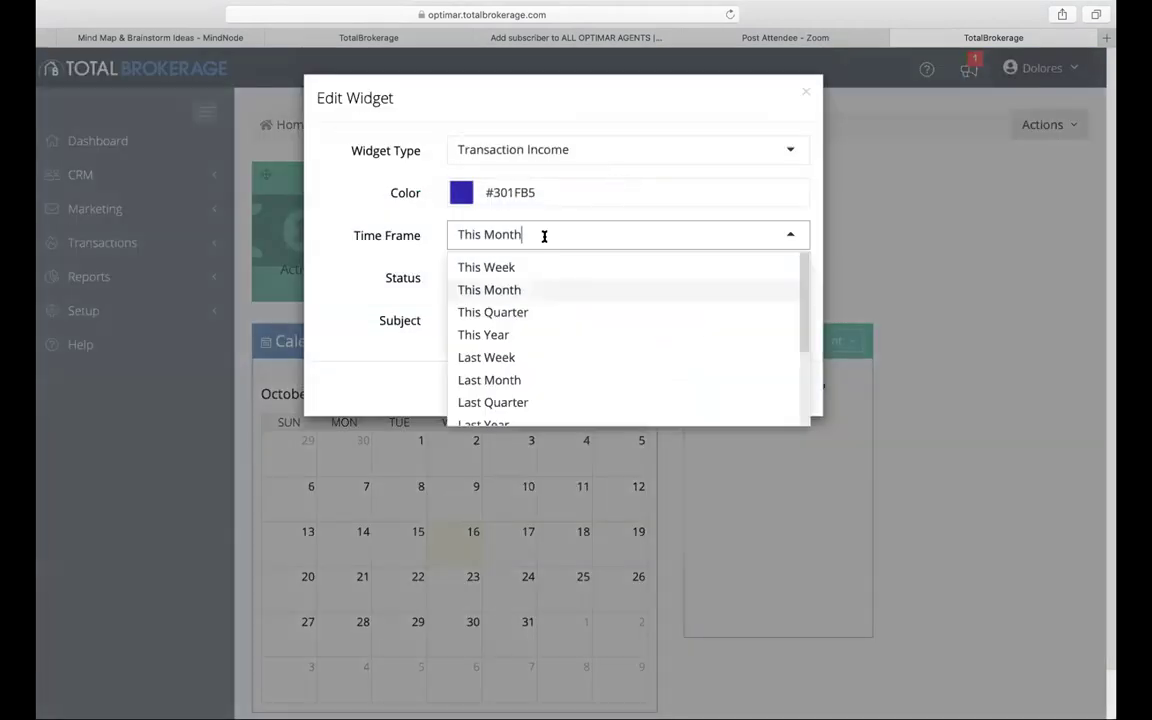
left_click(533, 289)
left_click(532, 284)
left_click(532, 336)
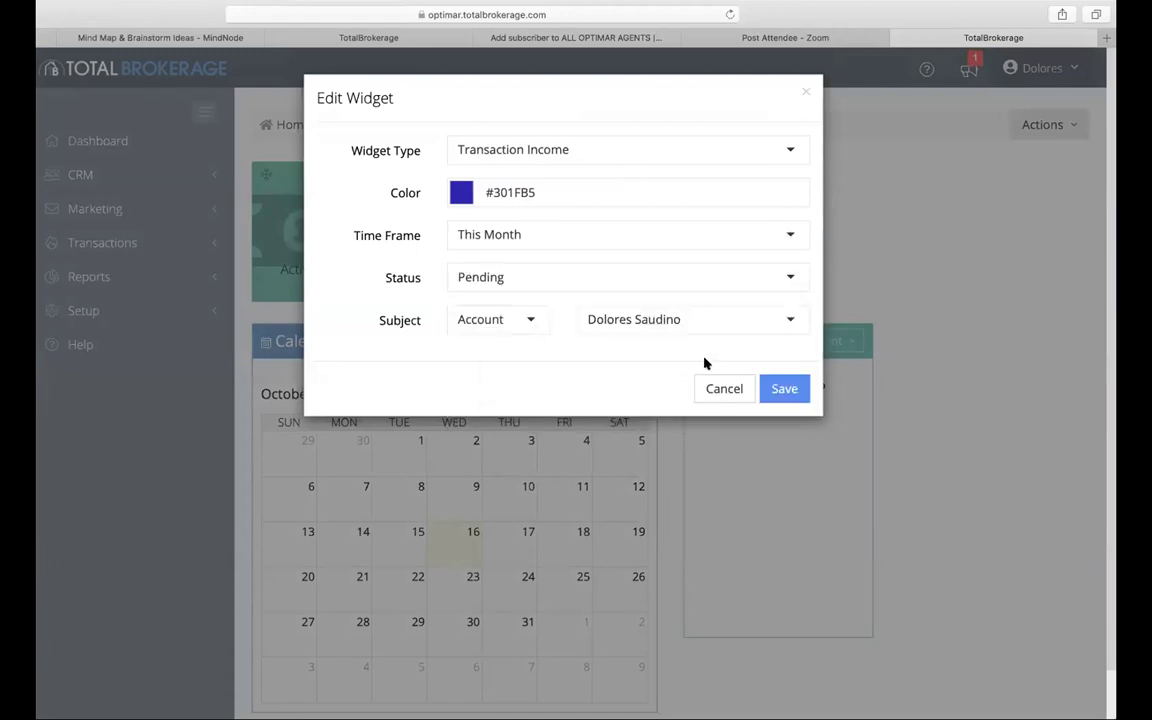
left_click(786, 388)
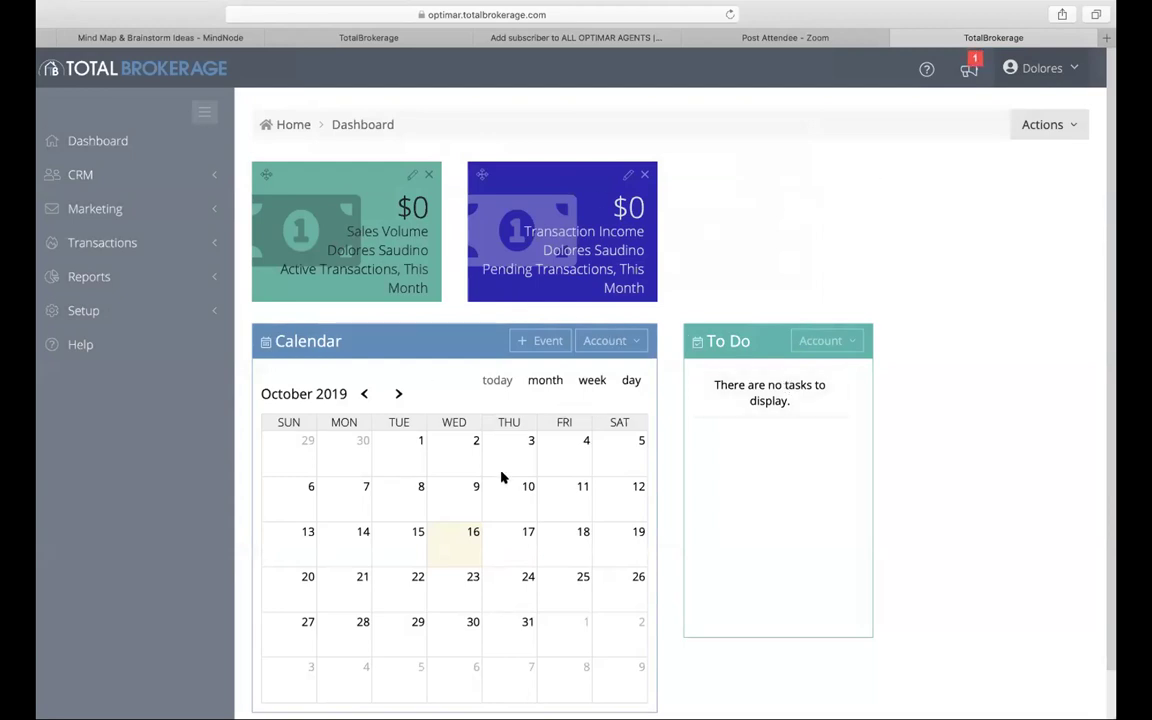
Step: Switch the calendar's Account filter to Office: Optimar International
left_click(635, 343)
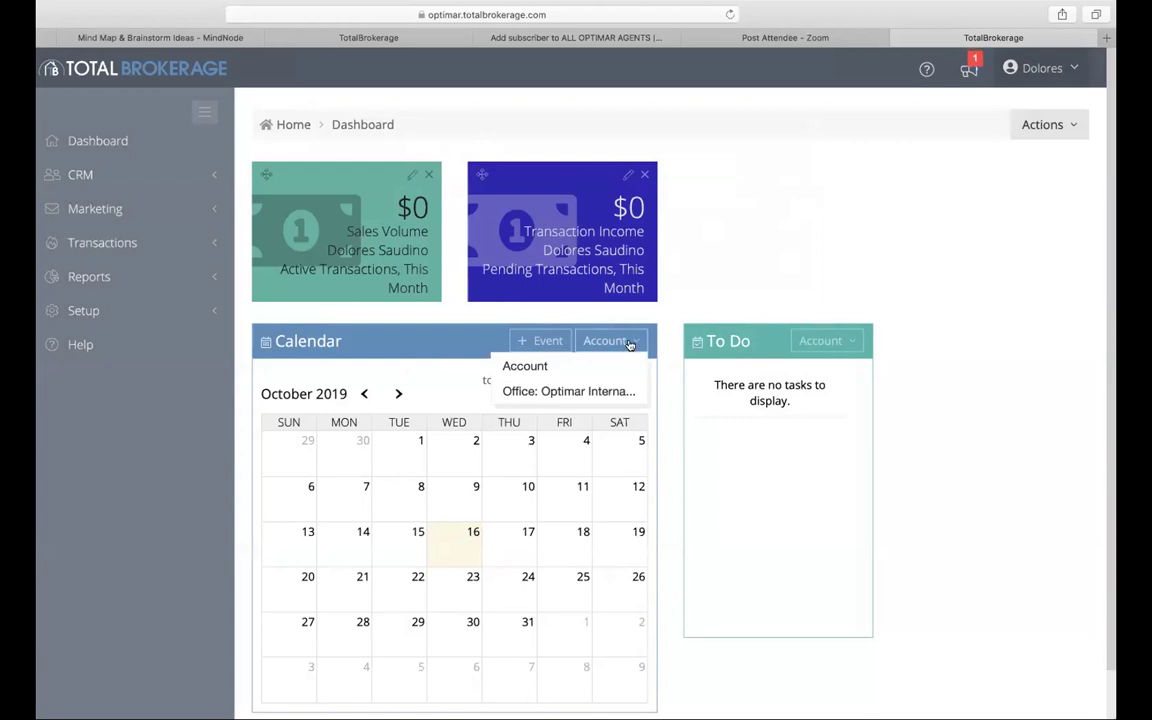
left_click(476, 522)
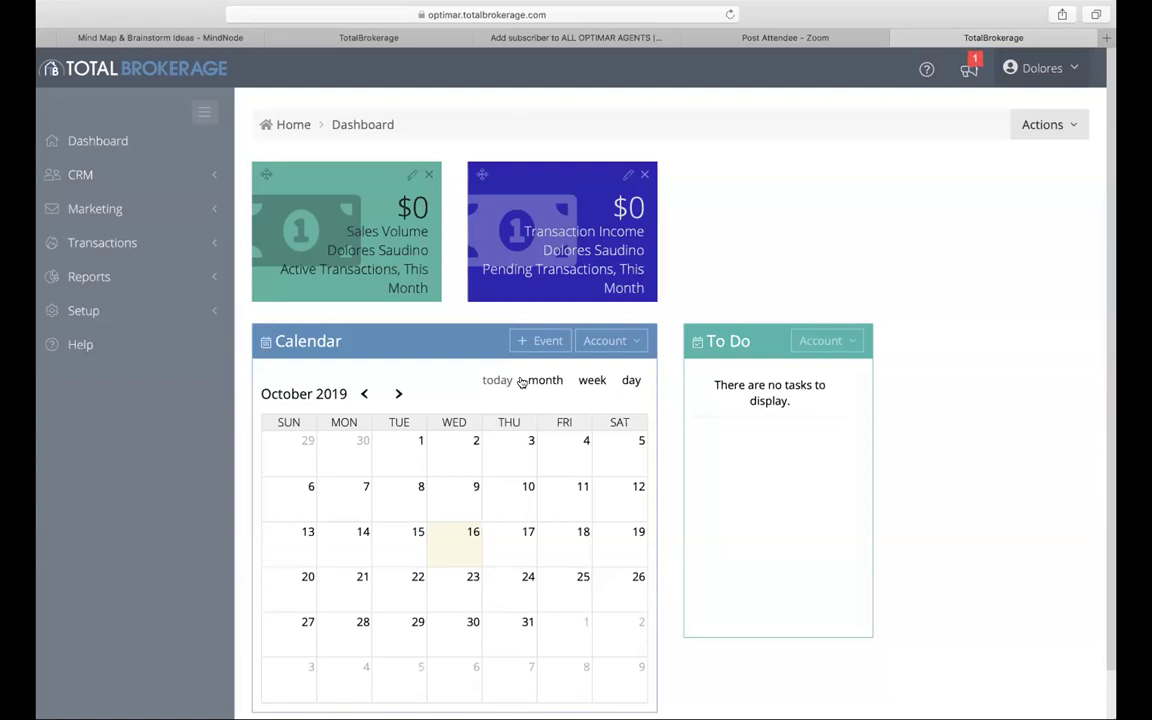
left_click(627, 344)
left_click(627, 346)
left_click(627, 346)
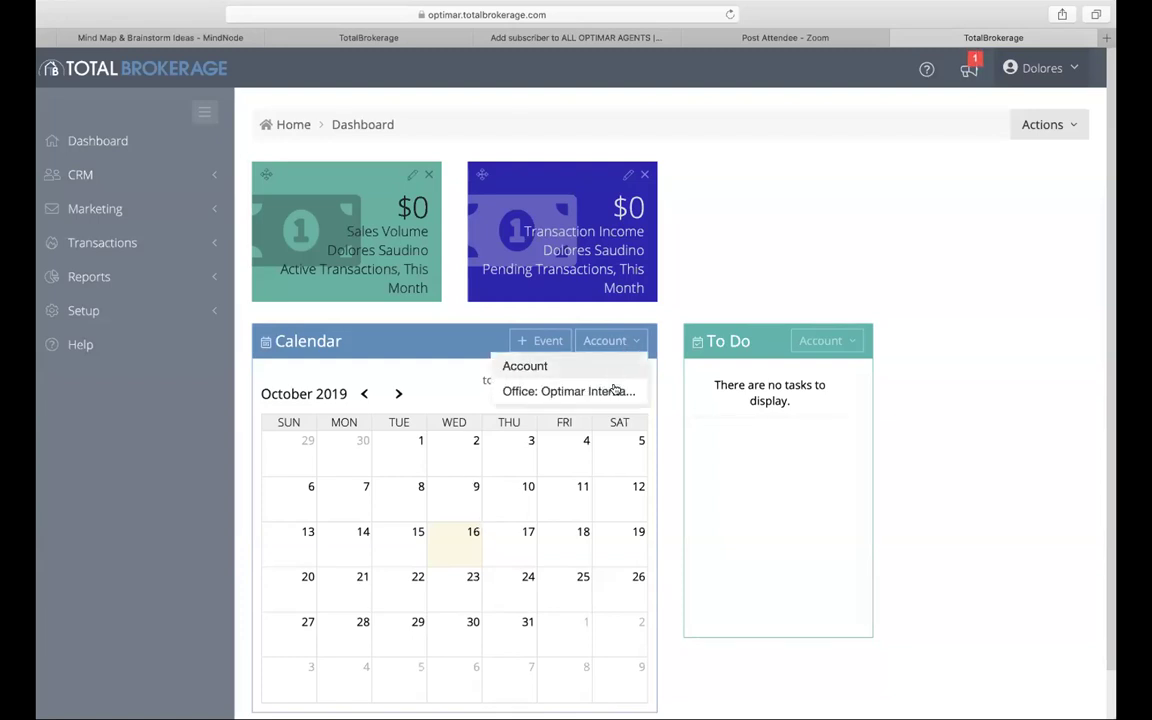
left_click(619, 388)
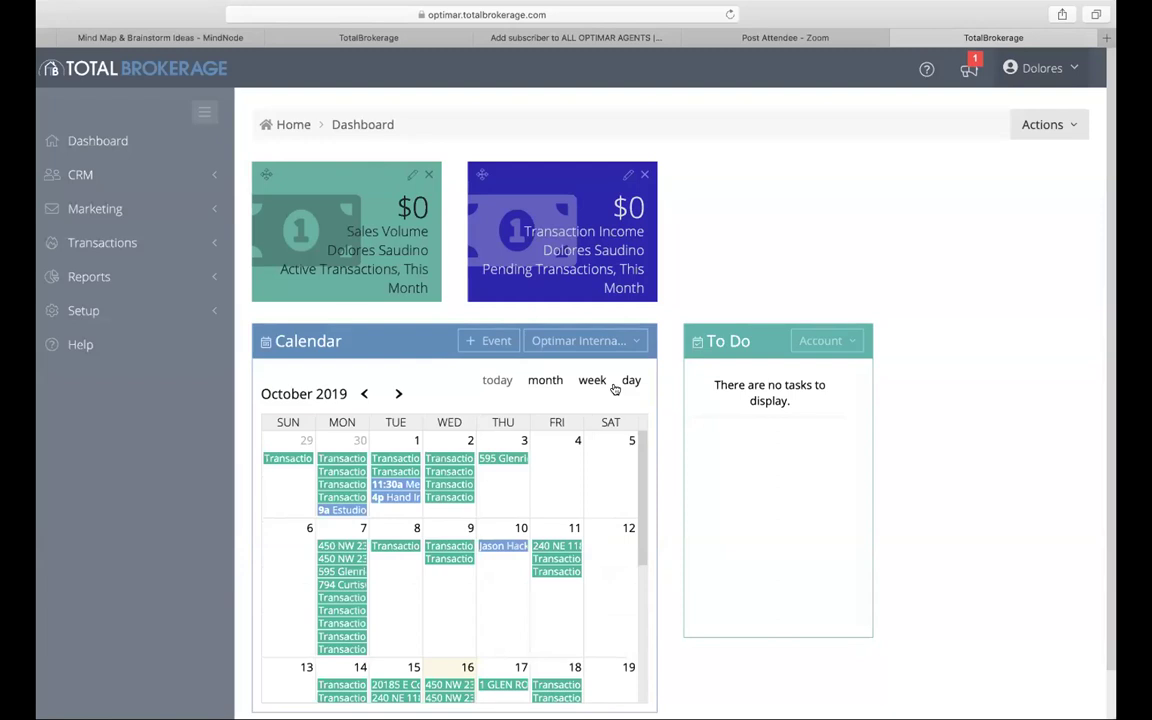
scroll(474, 513, "down", 5)
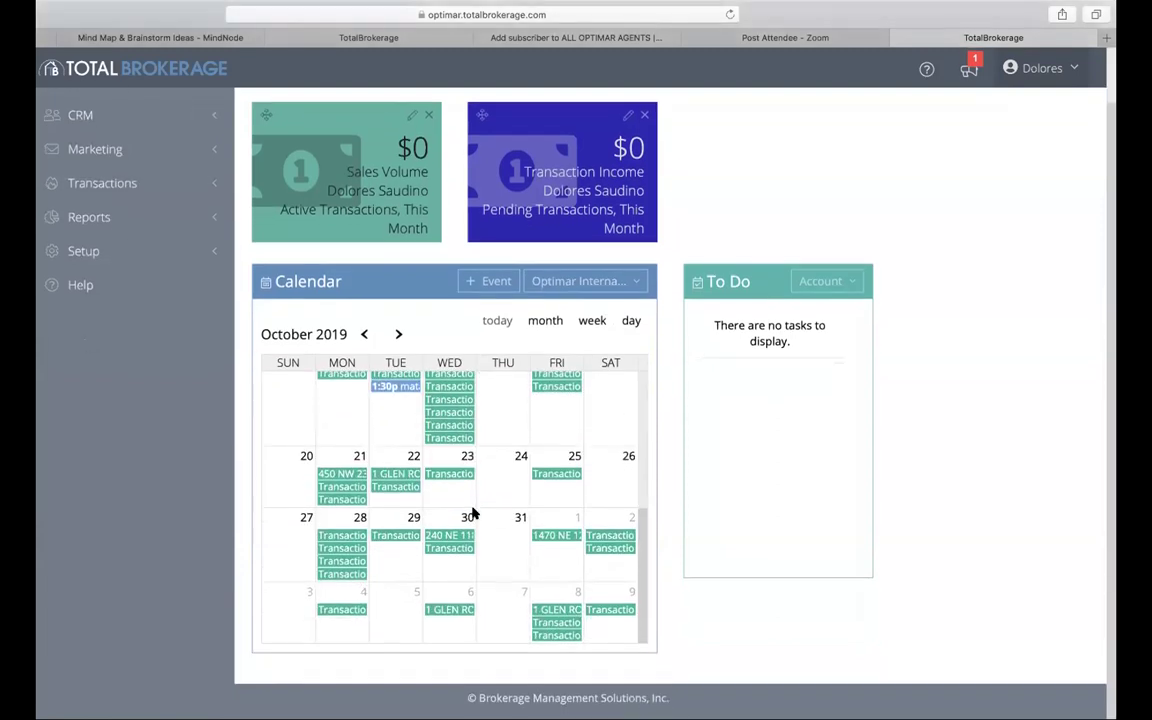
scroll(474, 513, "up", 5)
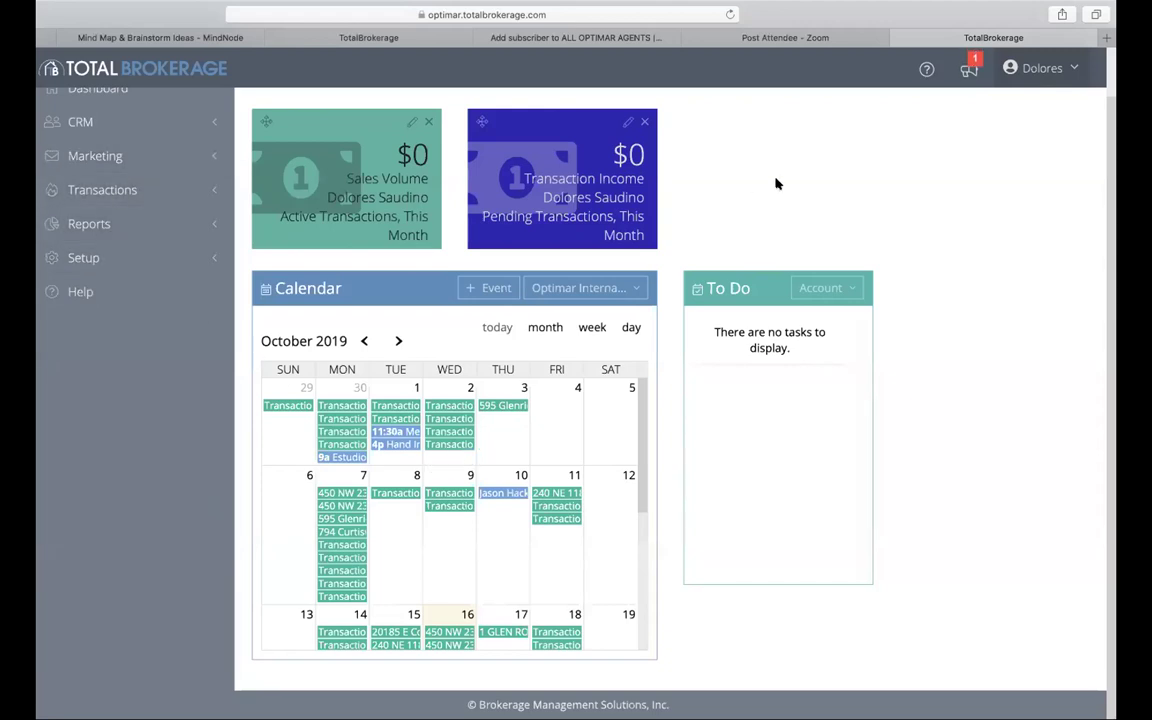
scroll(776, 183, "up", 2)
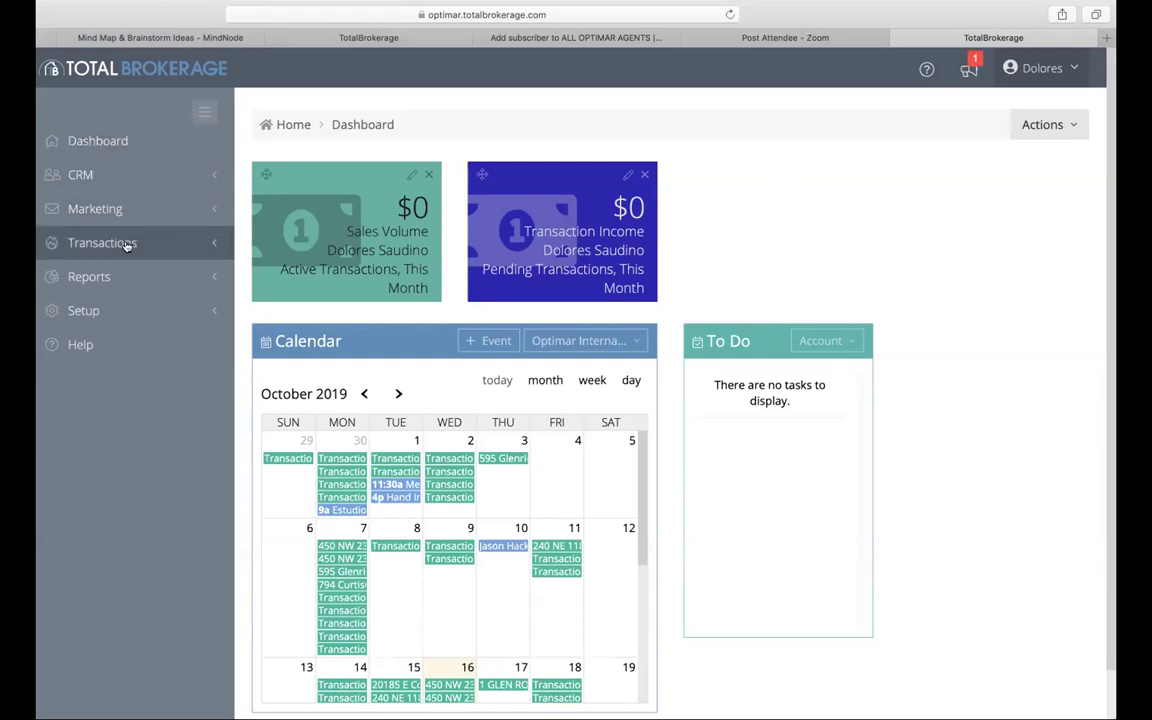
Step: Open CRM > Add a Contact and place the cursor in the First Name field
left_click(105, 178)
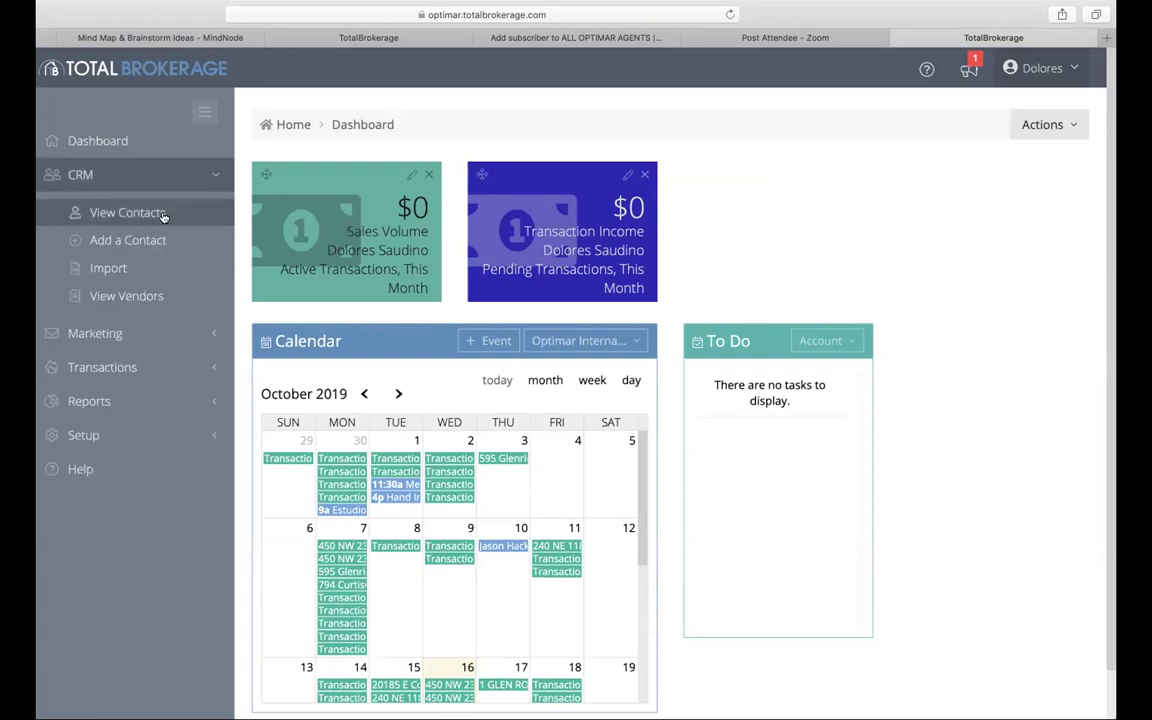
left_click(127, 240)
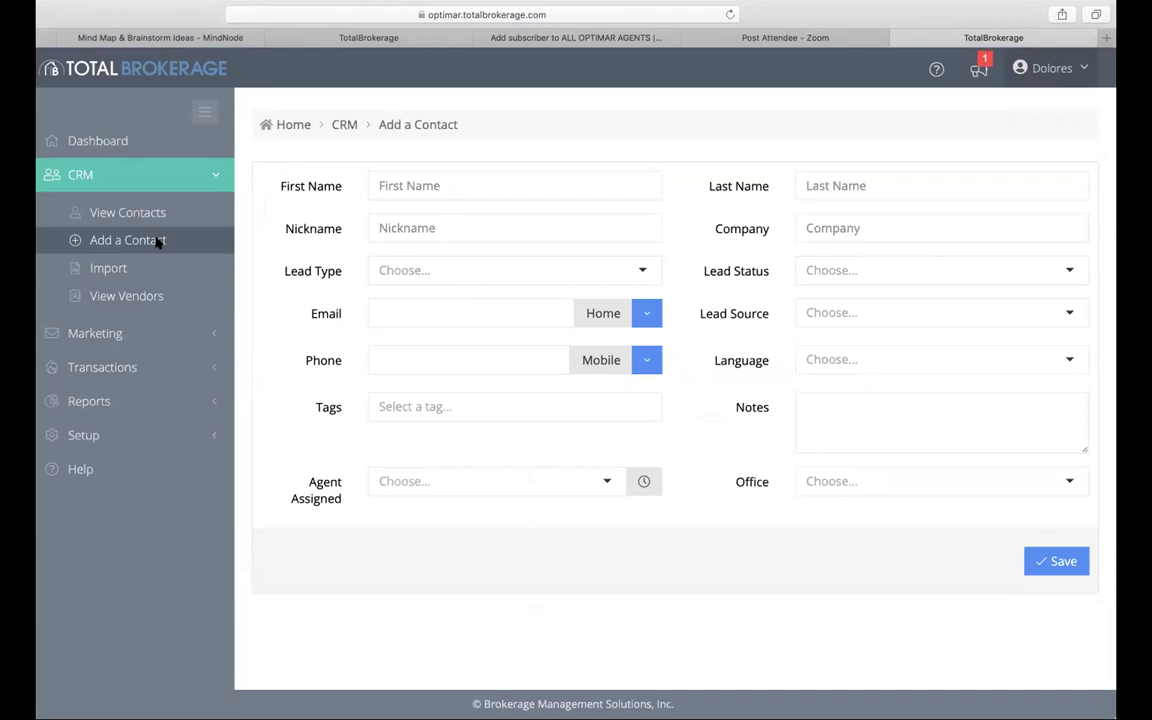
left_click(432, 188)
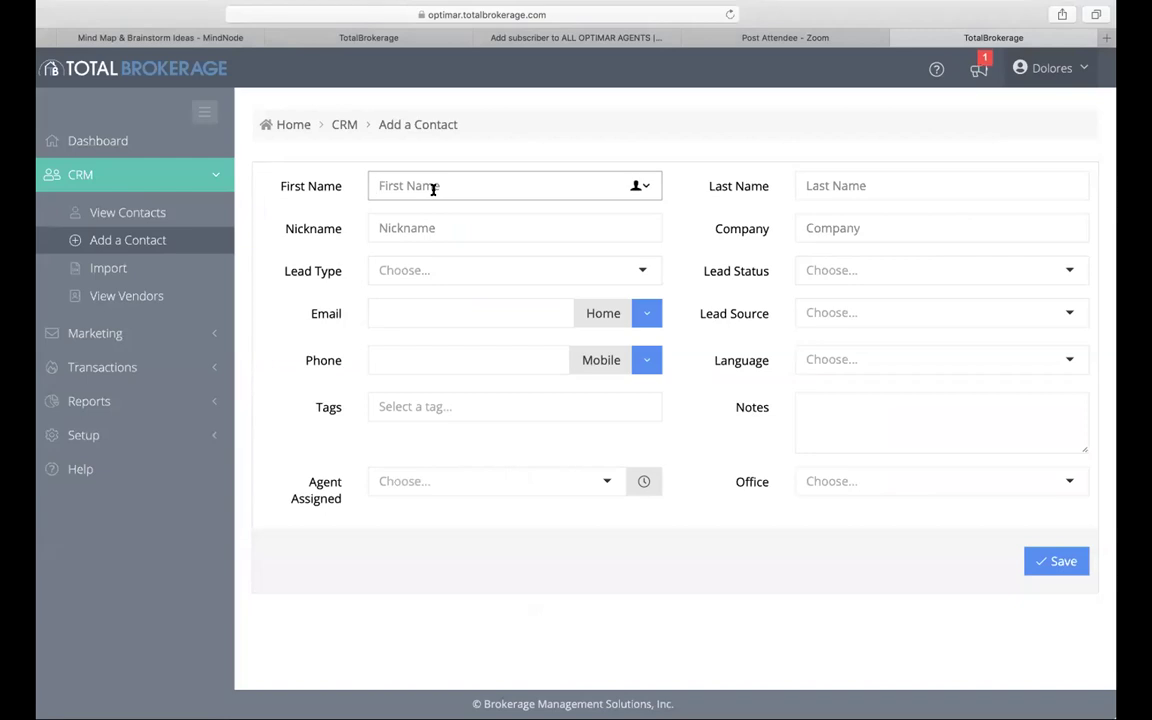
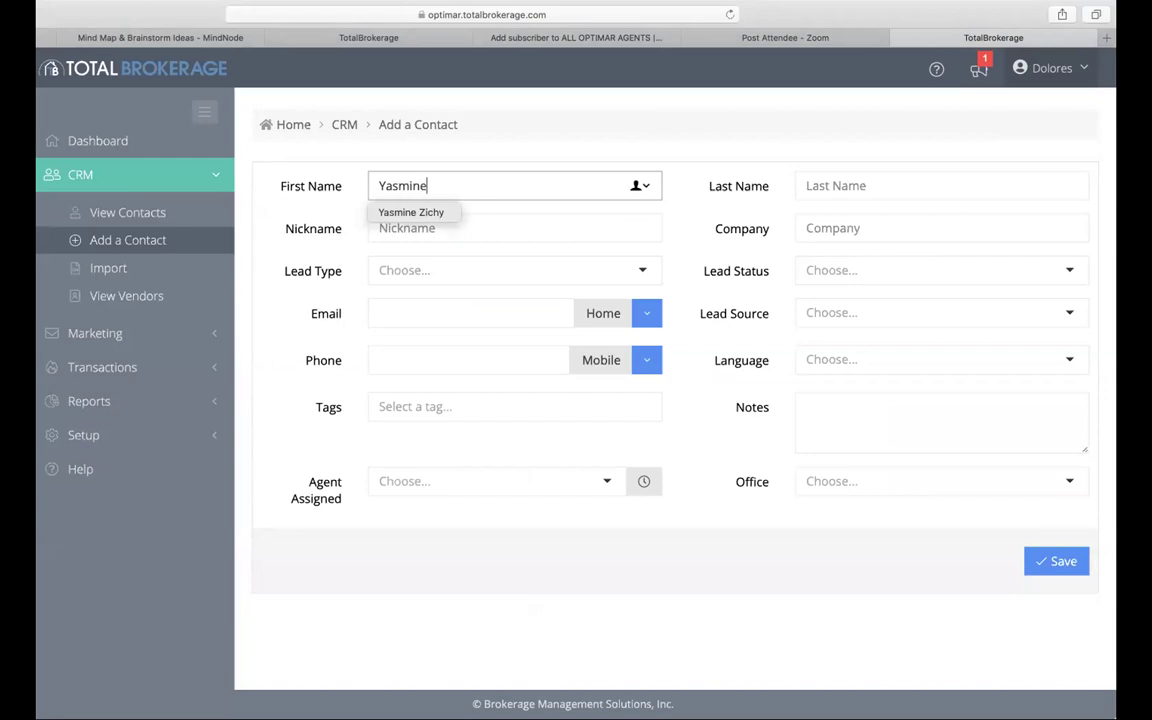
Step: Enter the contact's first and last name and pick the suggested home e-mail address
left_click(840, 185)
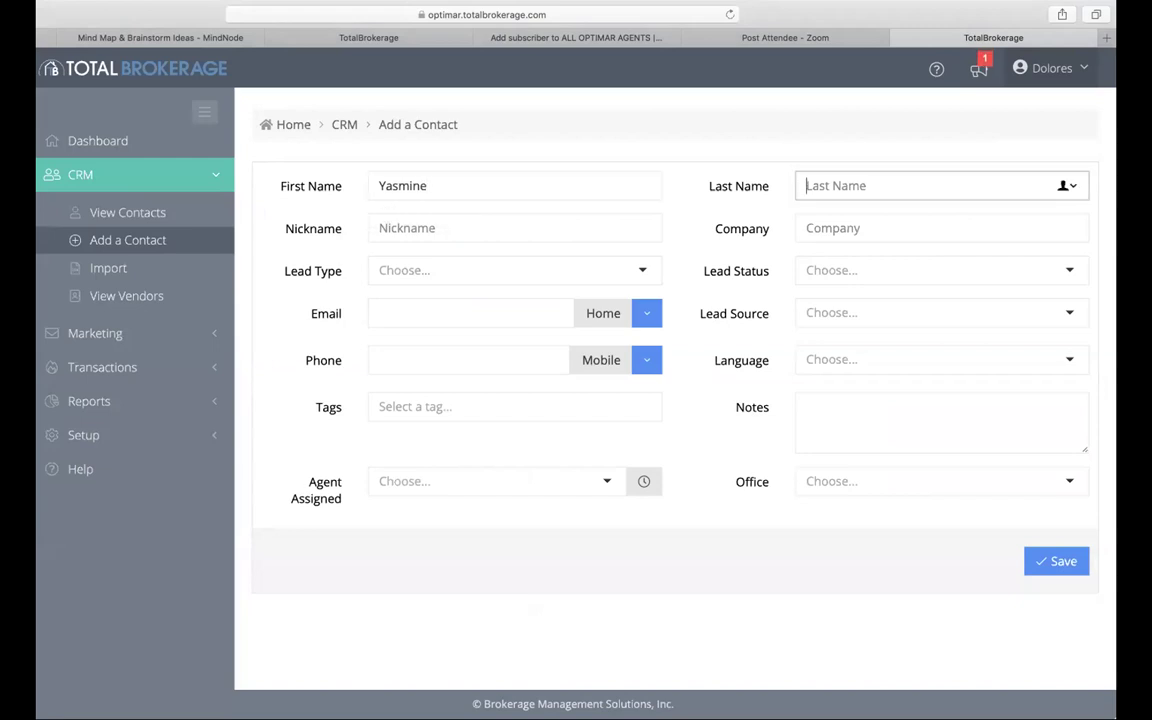
left_click(404, 315)
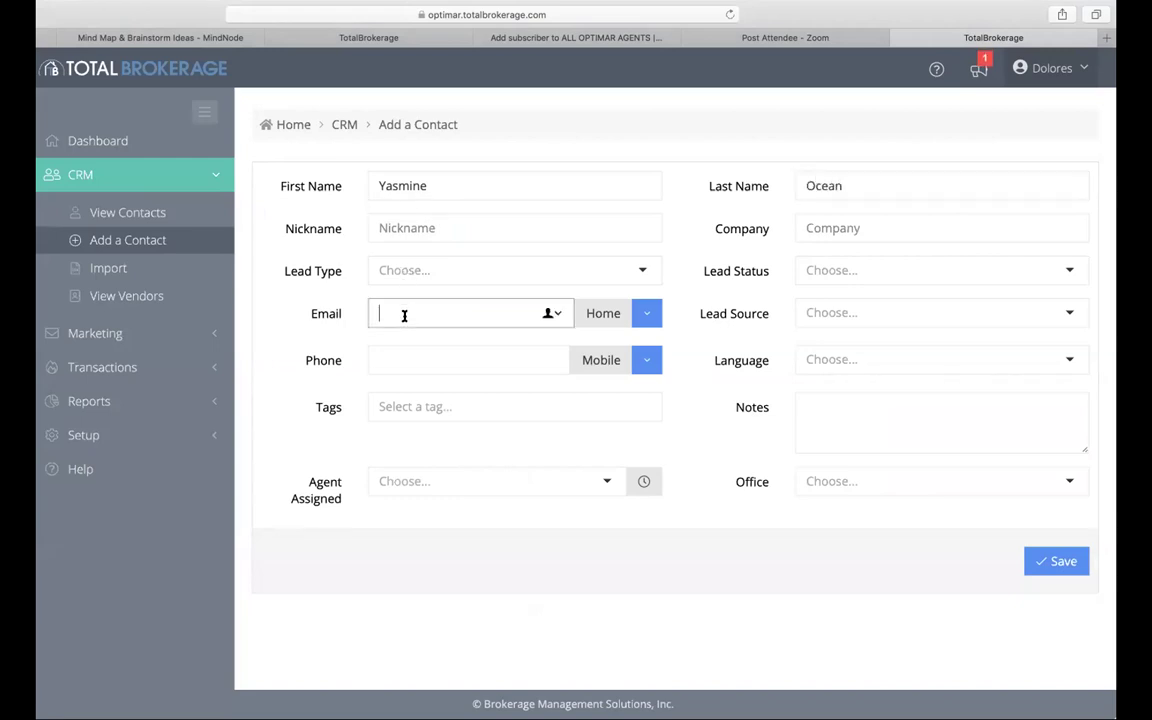
type("lo")
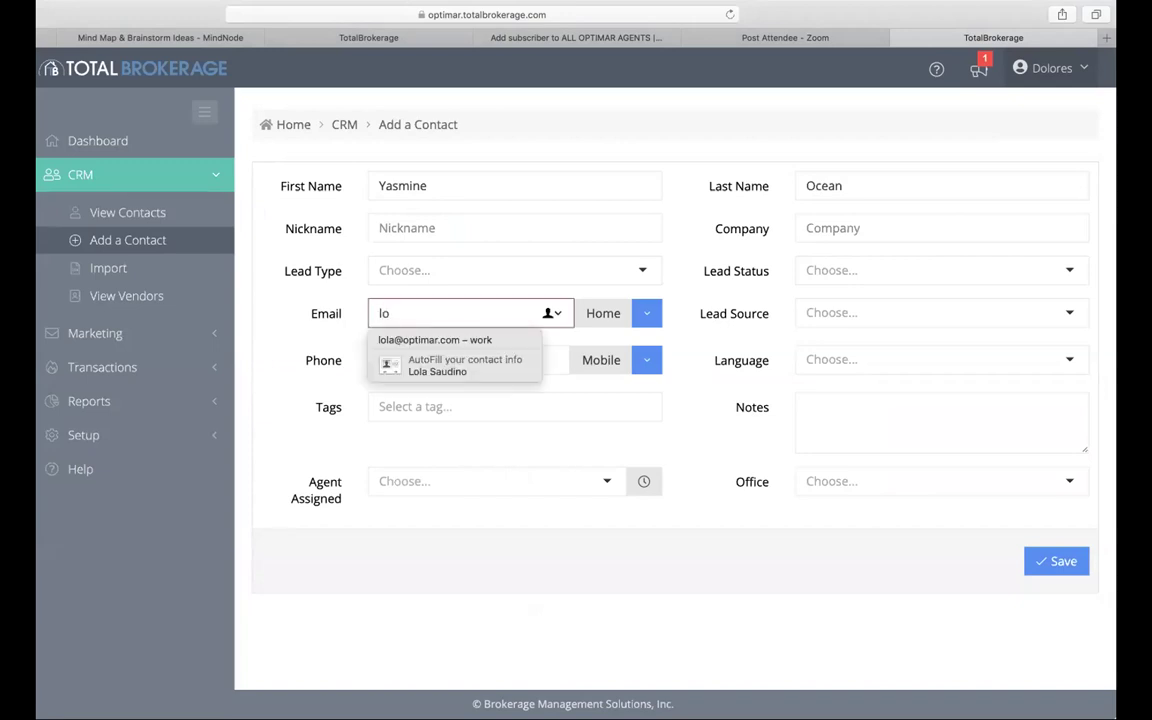
key("BackSpace")
key("BackSpace")
type("dsa")
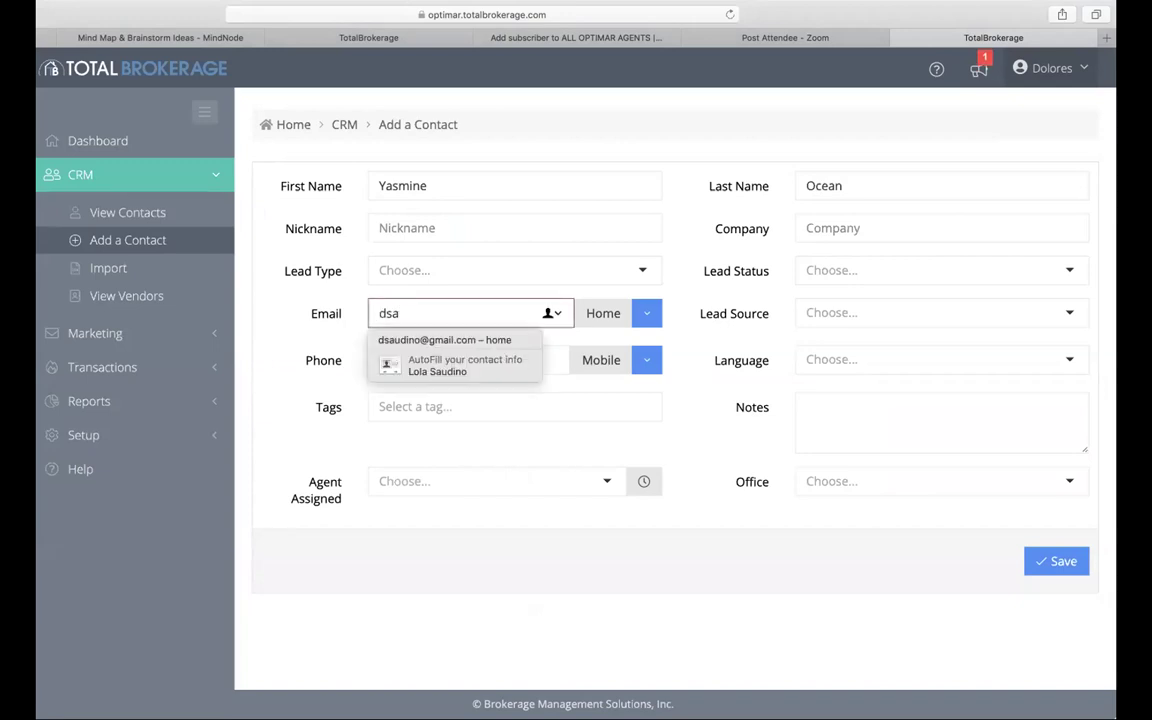
left_click(411, 337)
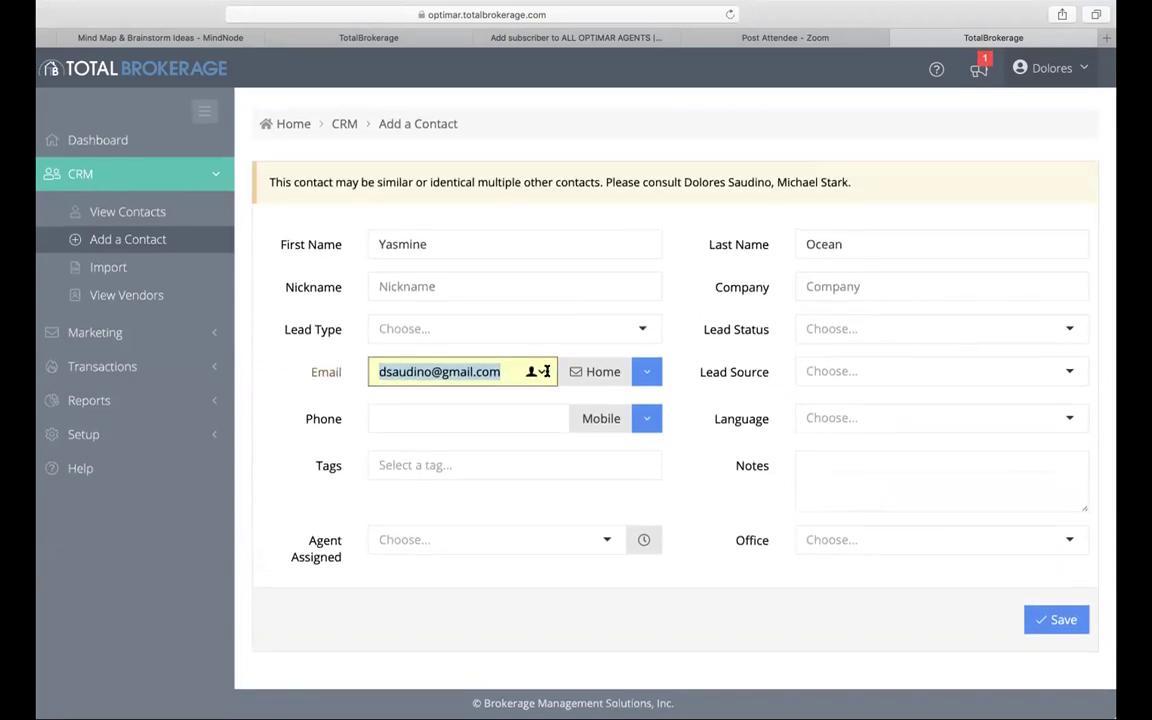
triple_click(510, 372)
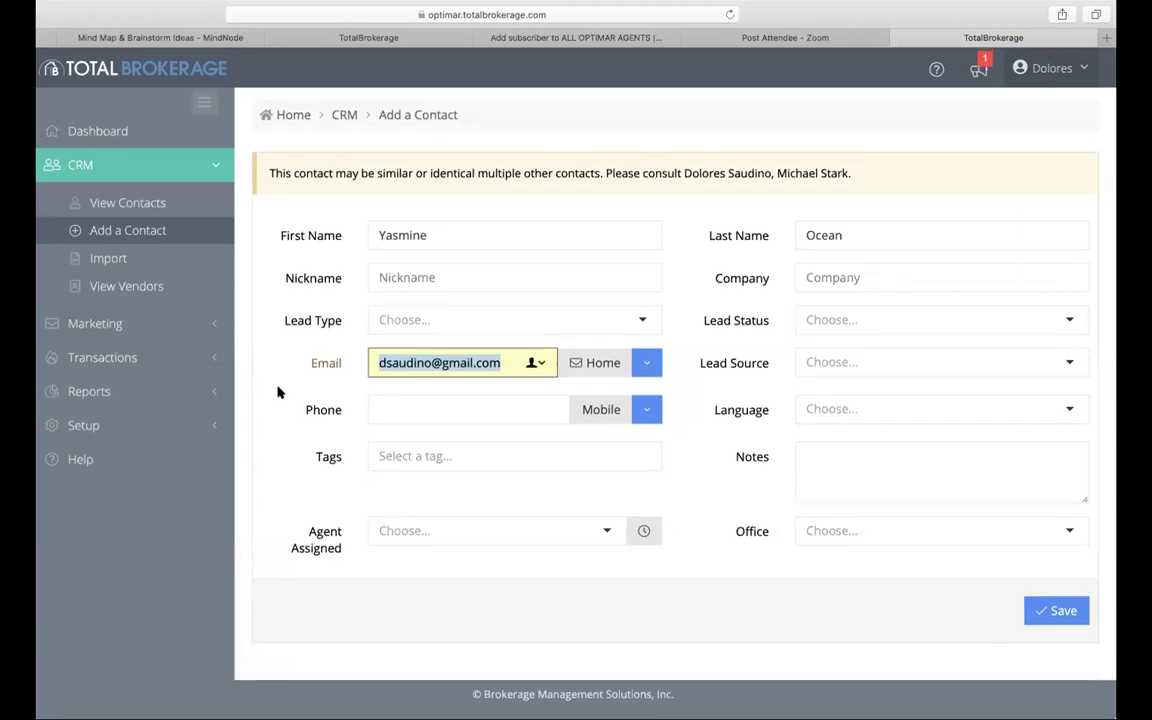
left_click(720, 548)
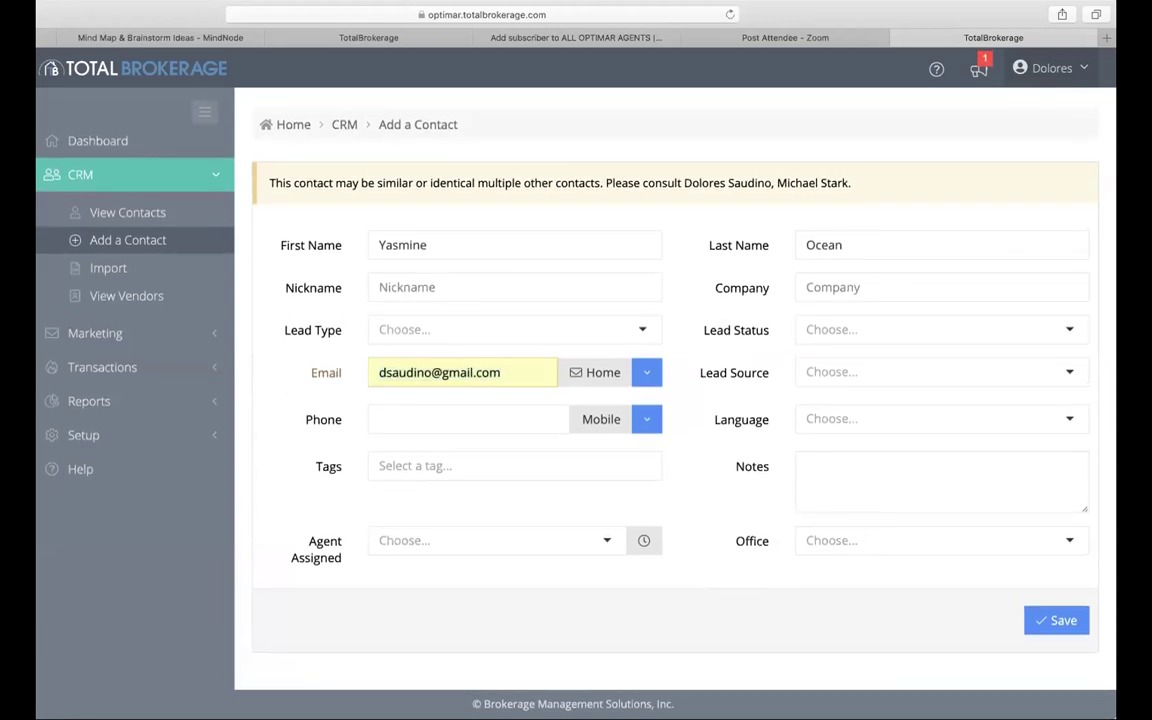
Step: Save the new contact so its CRM record page is created
left_click(1058, 621)
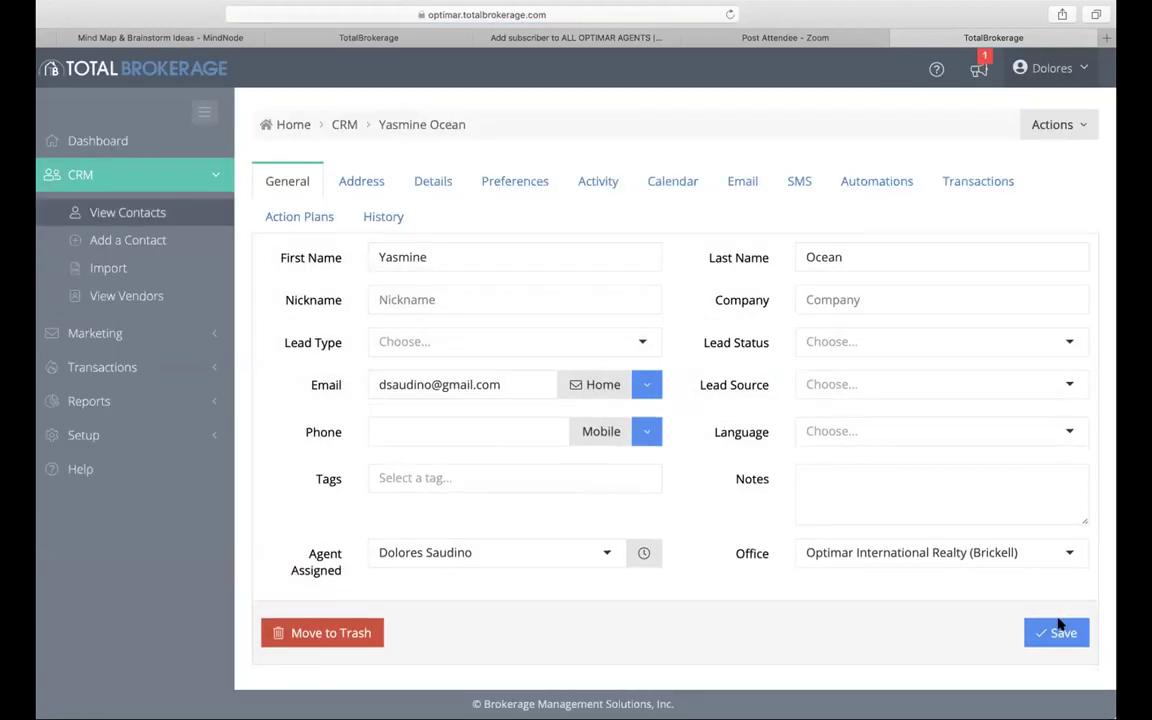
left_click(1057, 622)
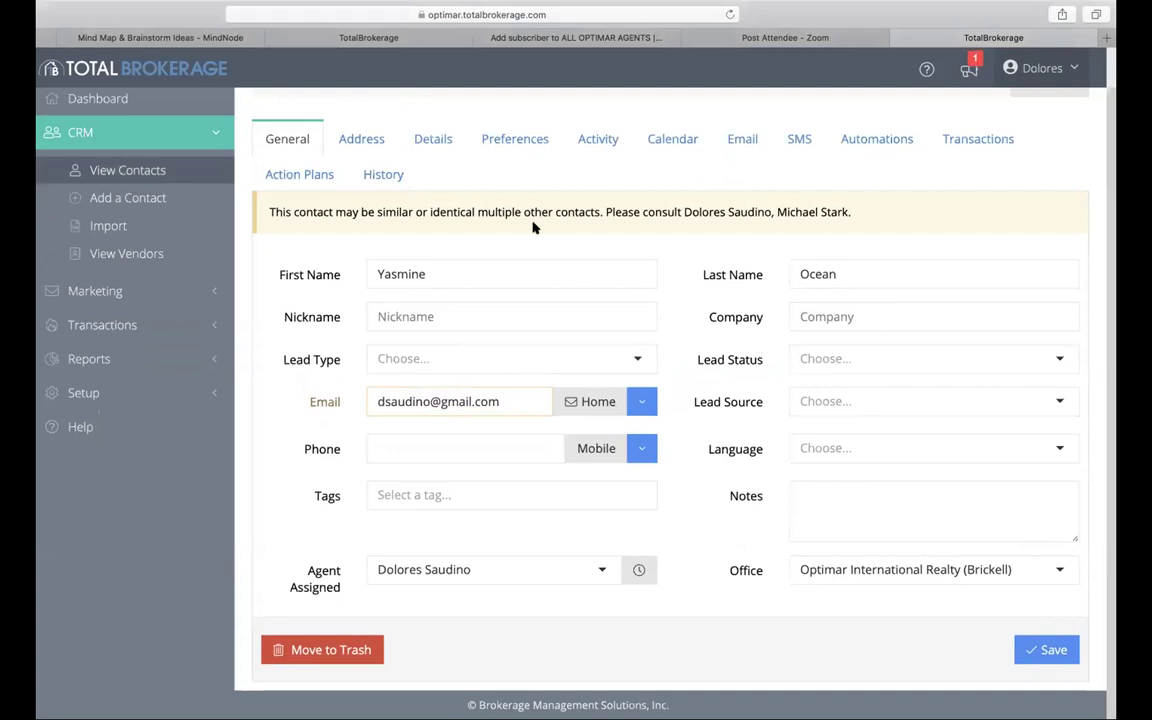
scroll(535, 226, "up", 1)
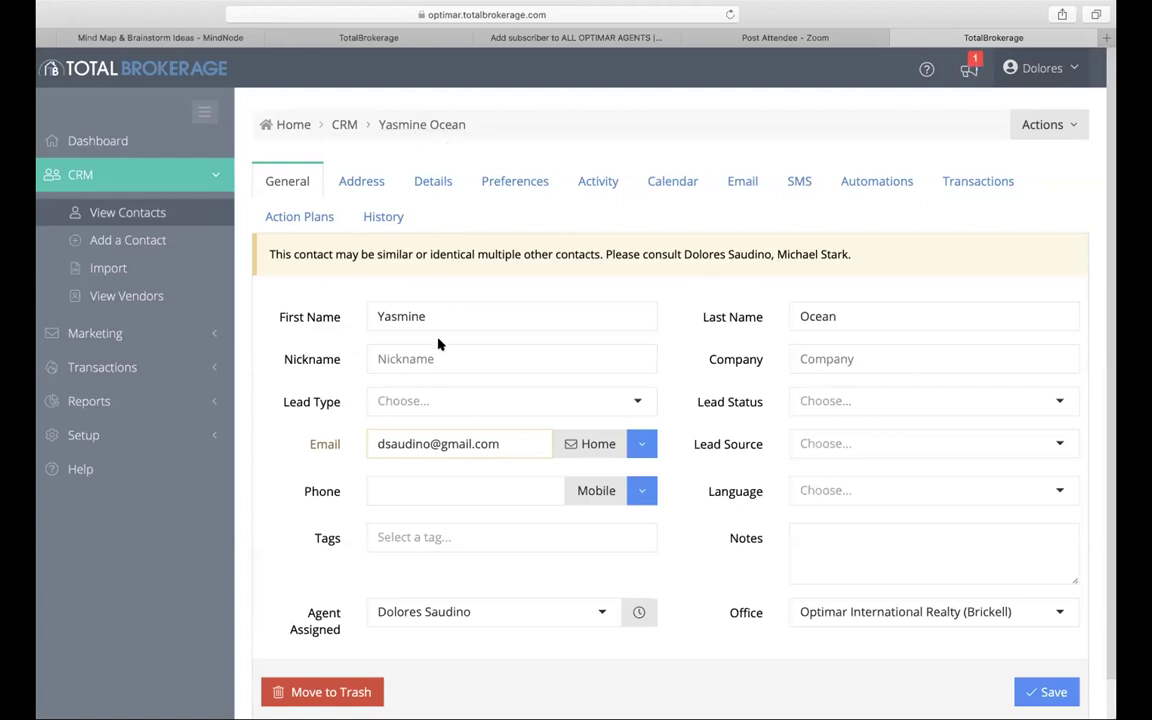
left_click(1043, 125)
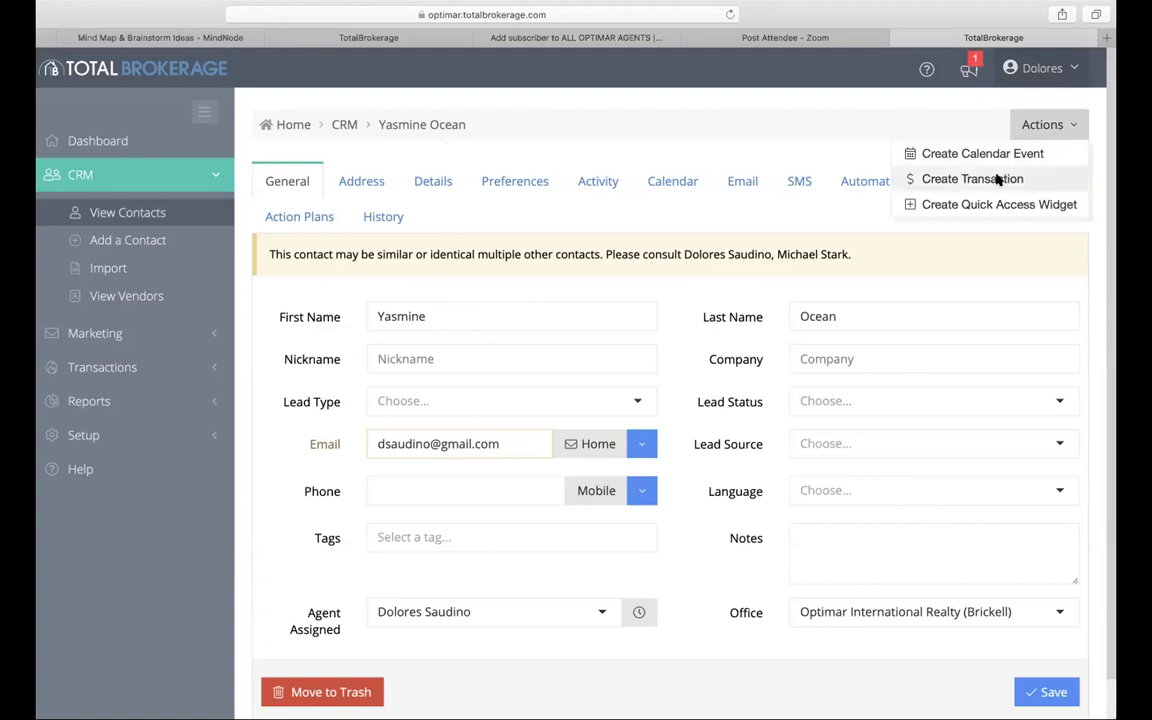
left_click(997, 179)
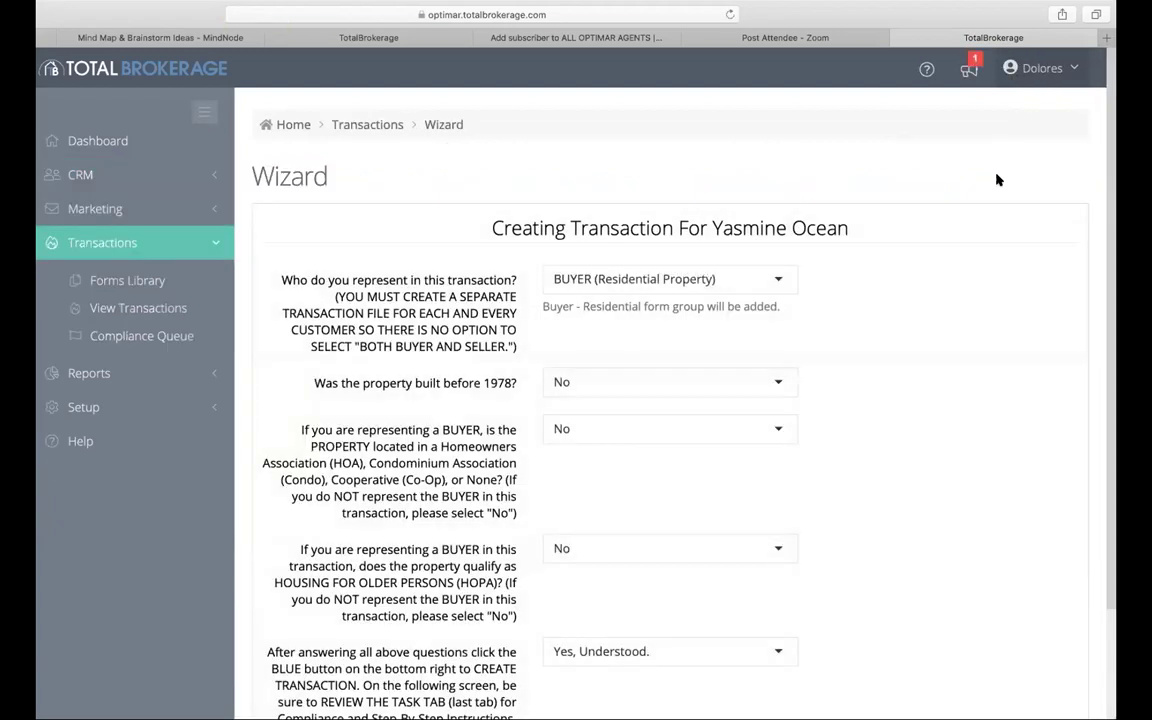
scroll(931, 325, "down", 2)
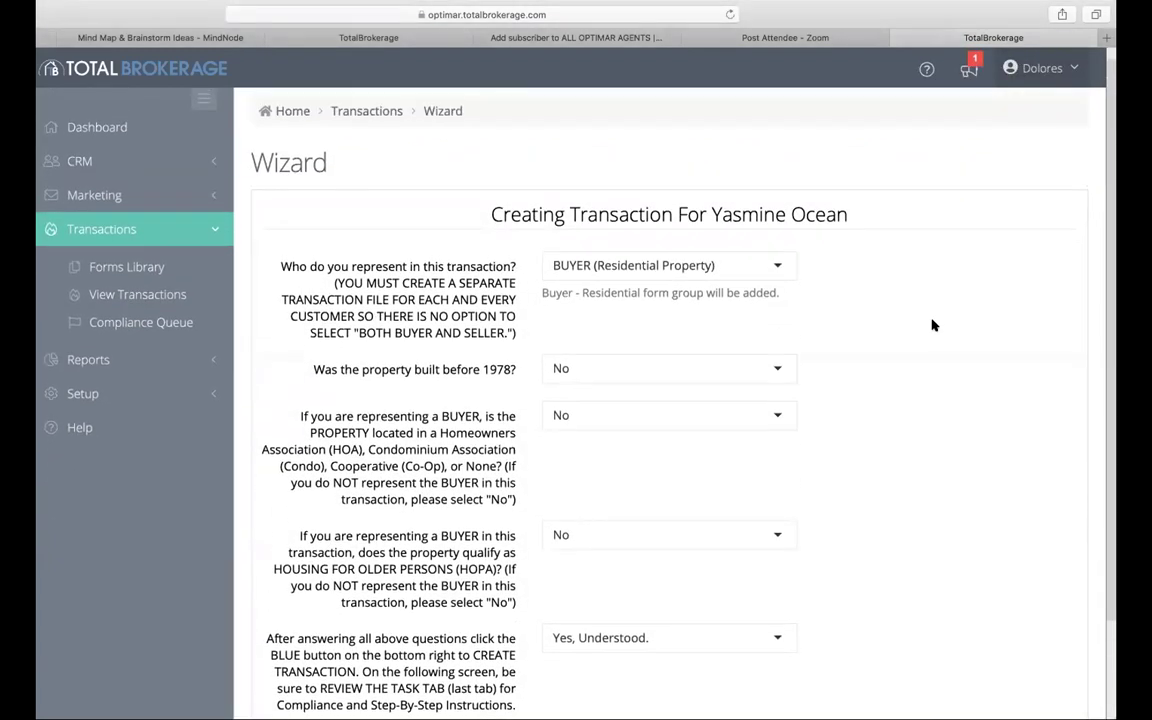
scroll(931, 325, "down", 3)
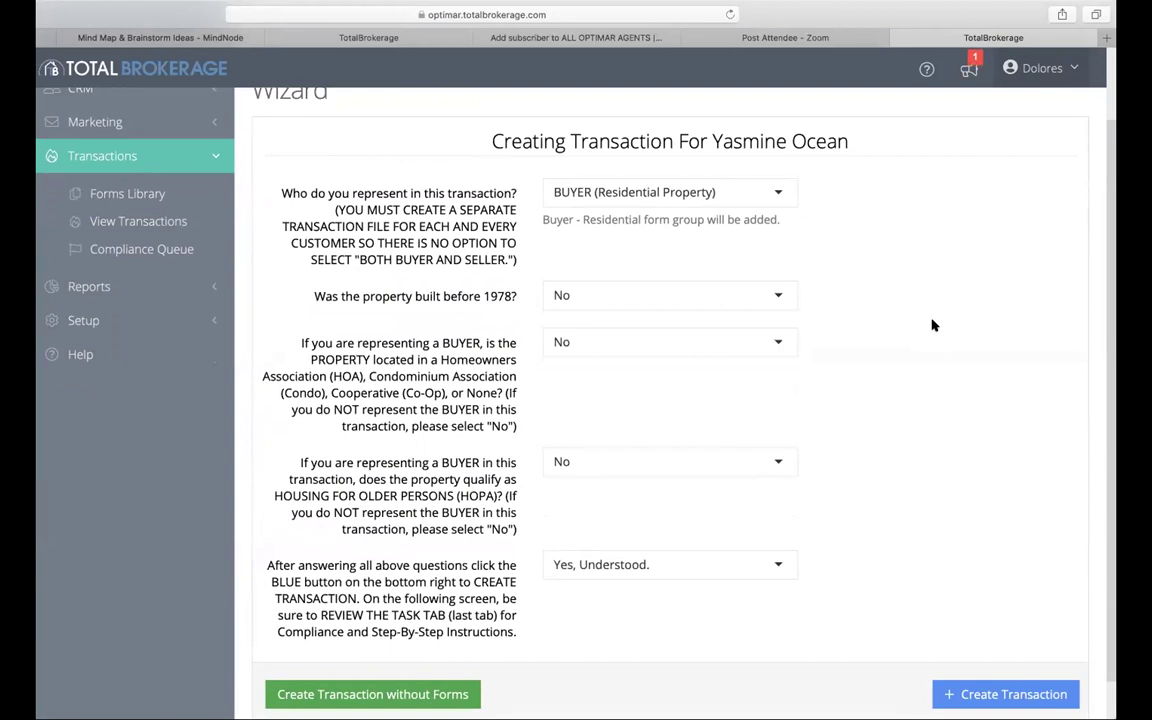
Step: Set 'Who do you represent' to TENANT (Residential Property)
left_click(776, 196)
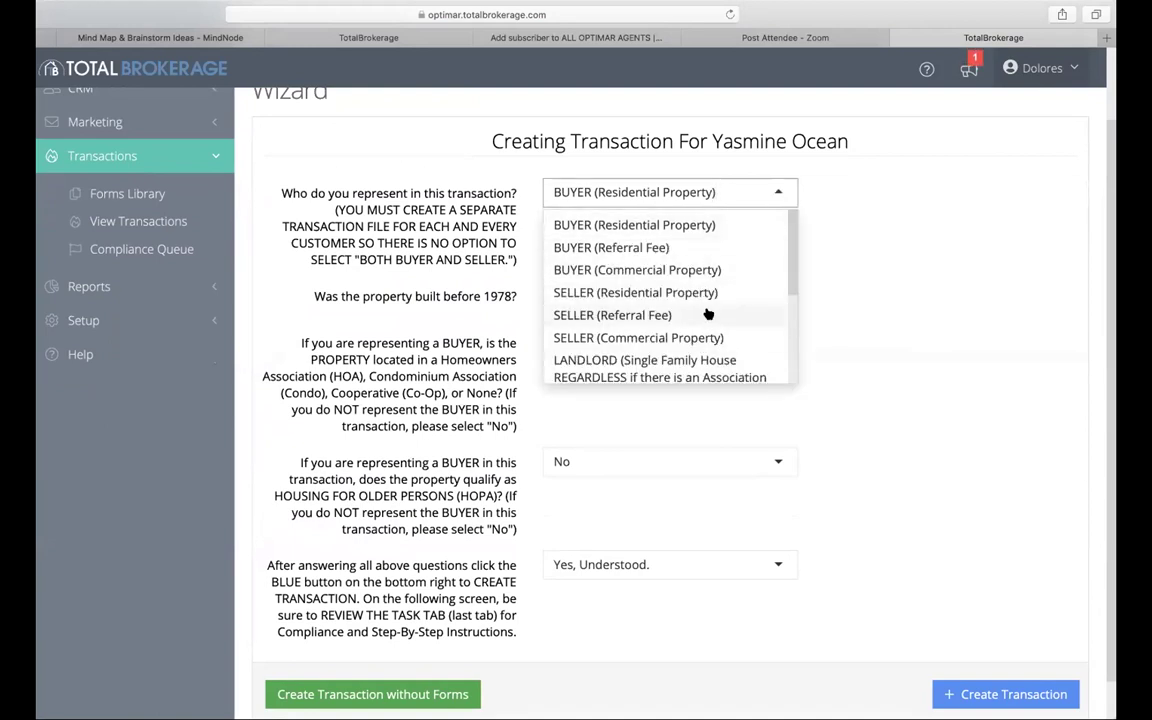
scroll(707, 314, "down", 5)
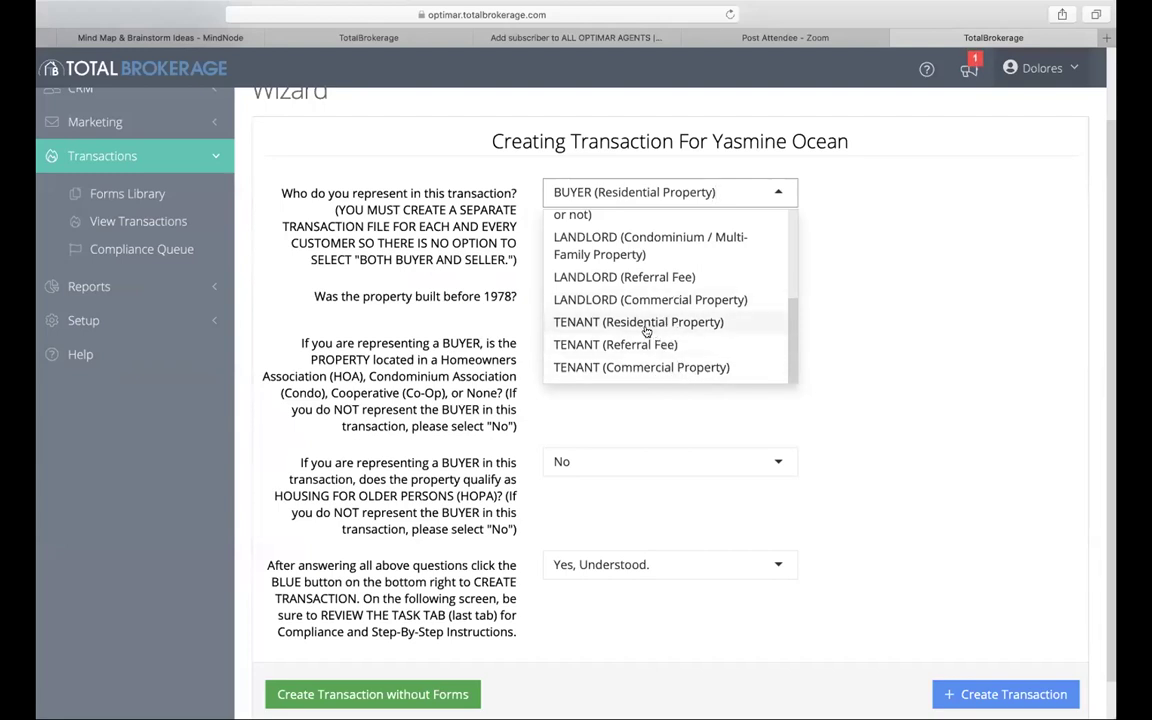
left_click(646, 331)
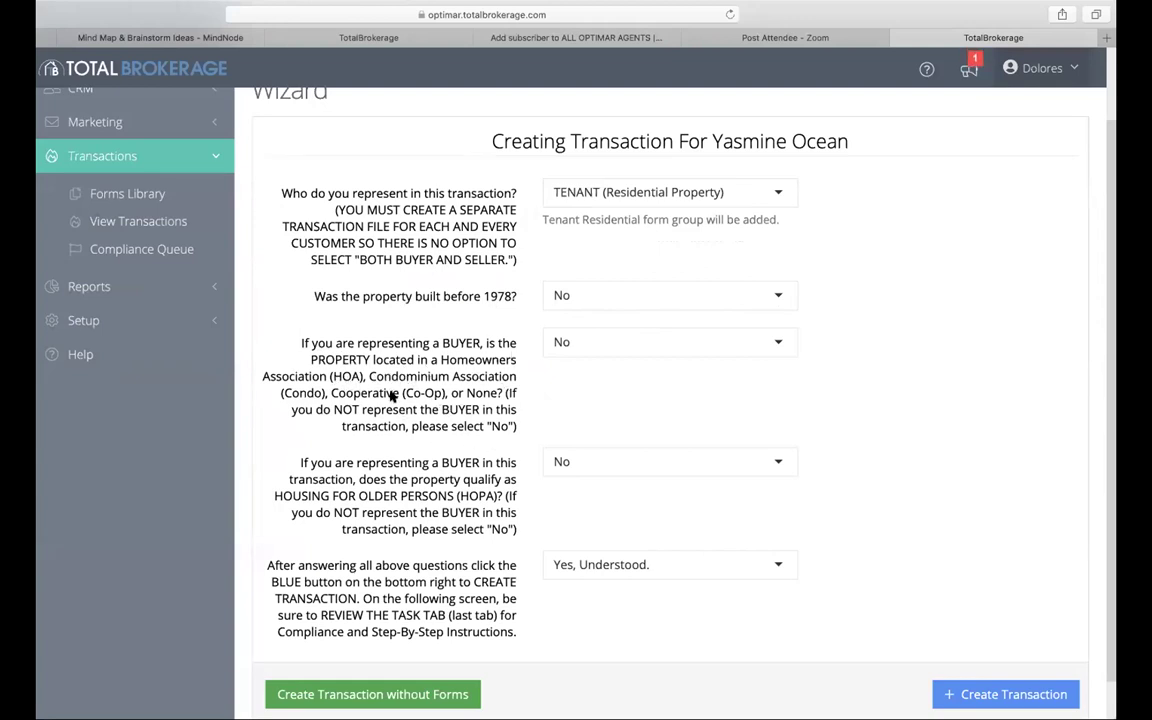
Step: Leave the HOA and older-persons housing answers at No and create the transaction
left_click(778, 348)
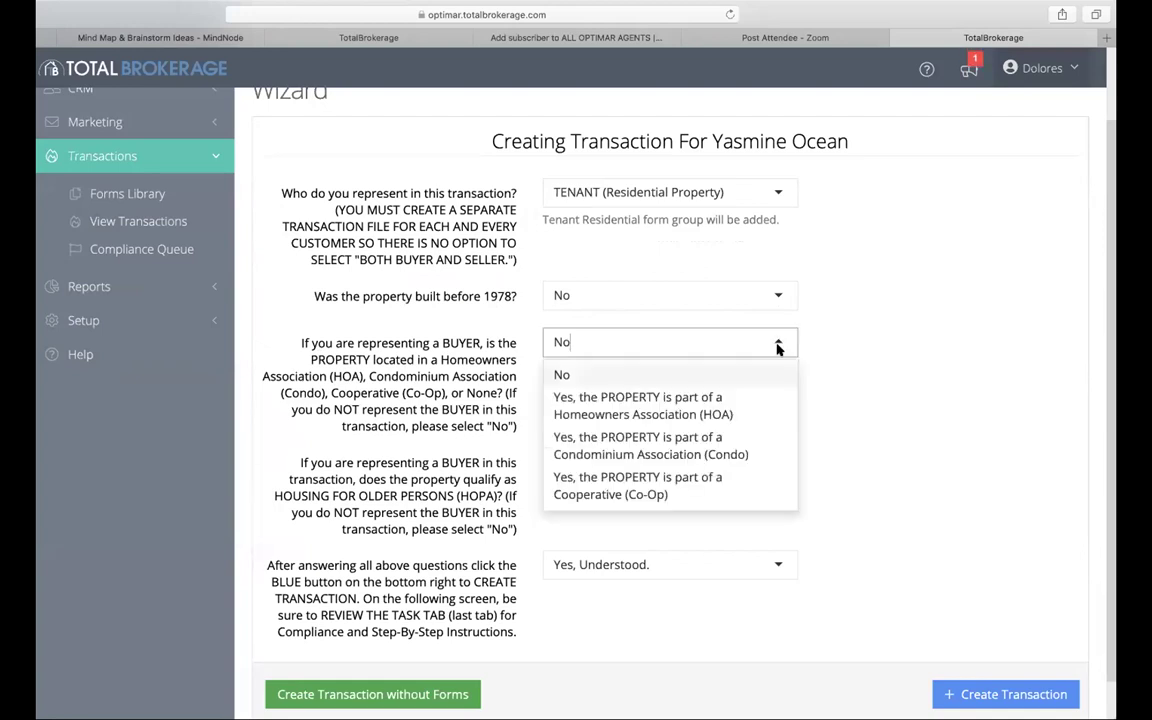
left_click(679, 374)
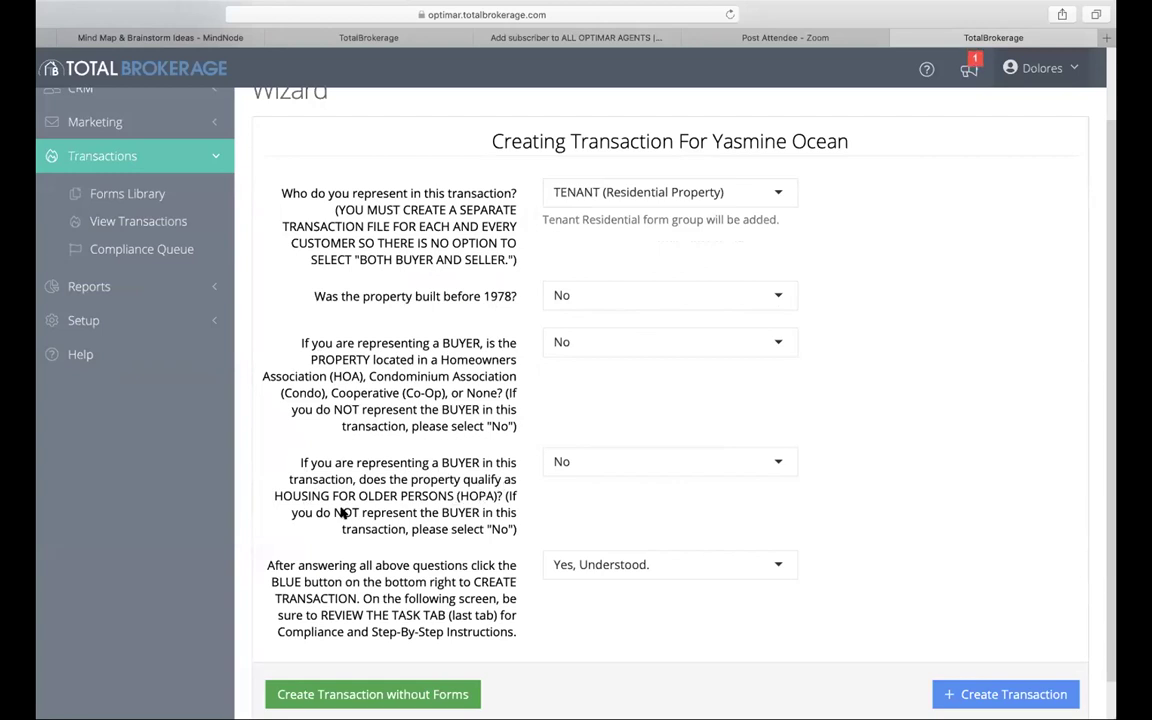
scroll(707, 481, "down", 1)
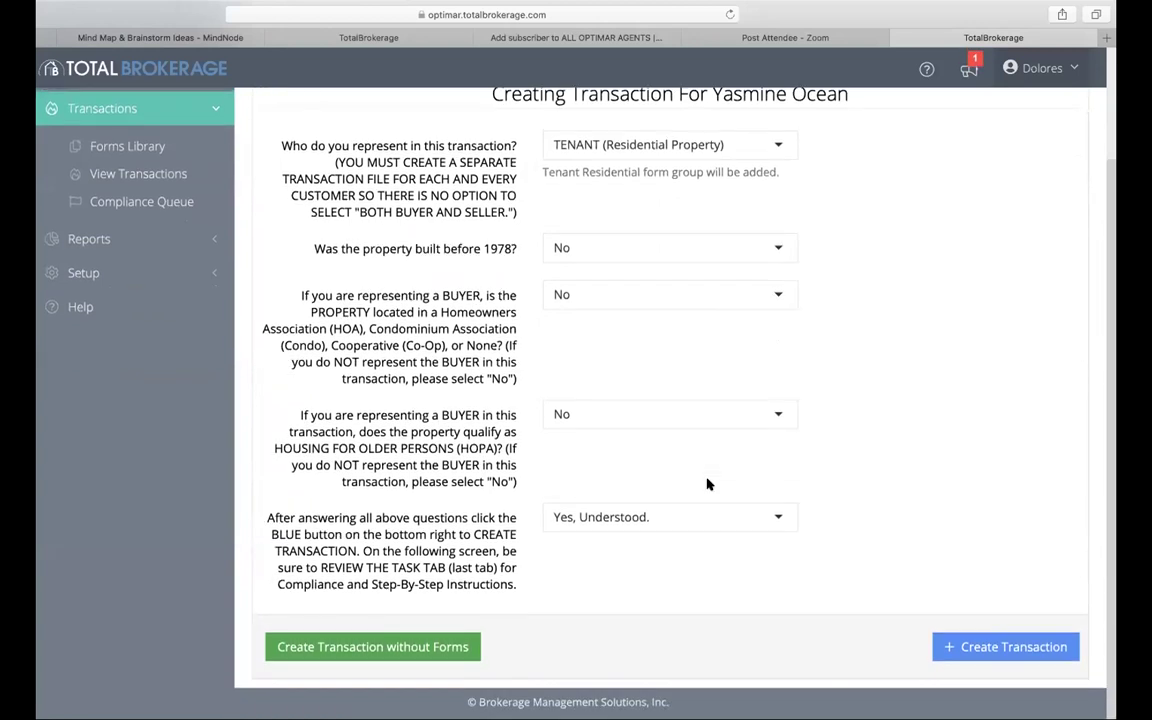
left_click(776, 418)
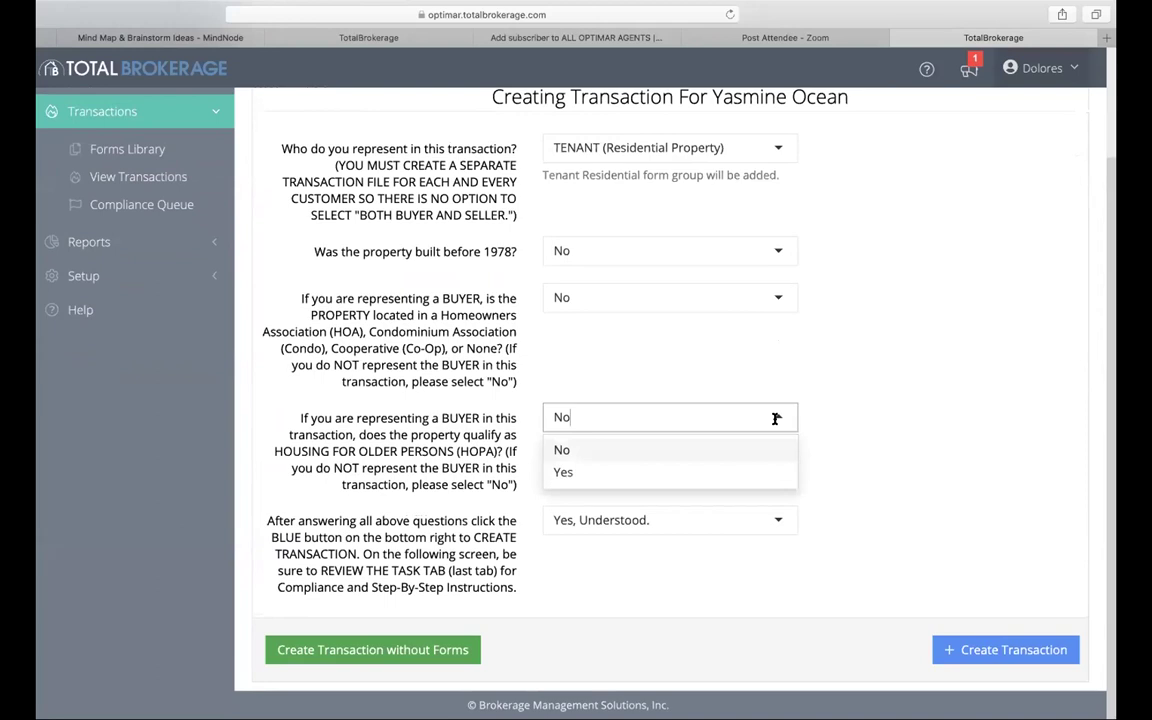
left_click(773, 297)
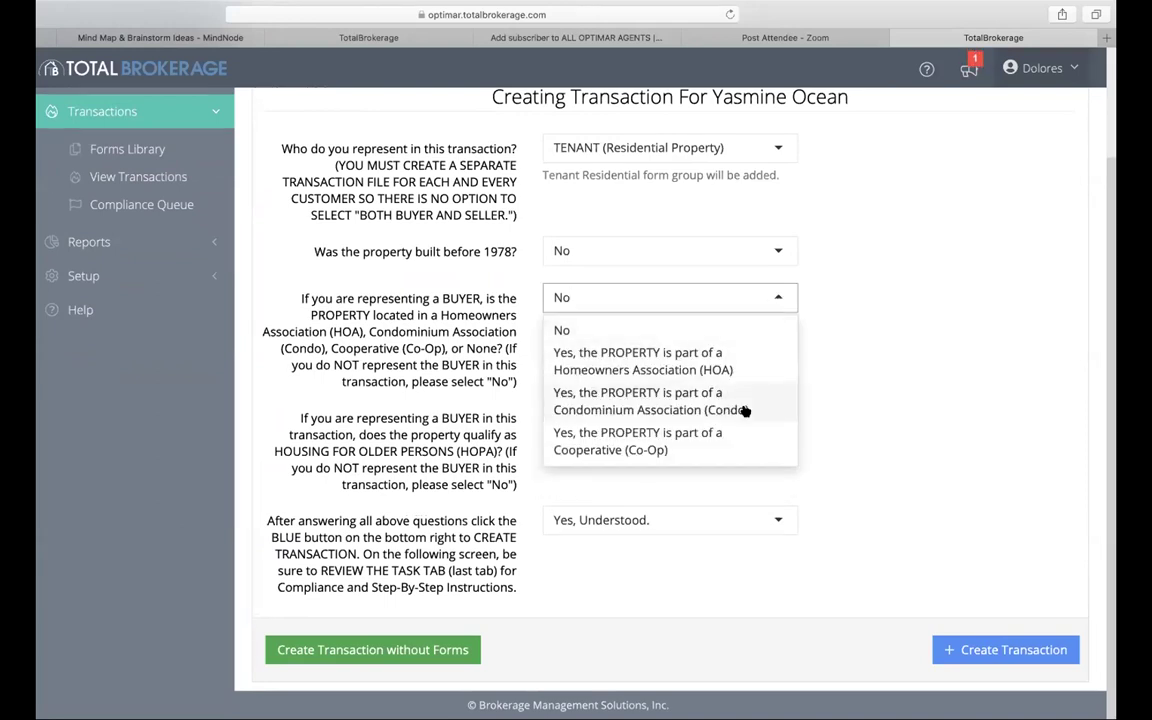
left_click(707, 332)
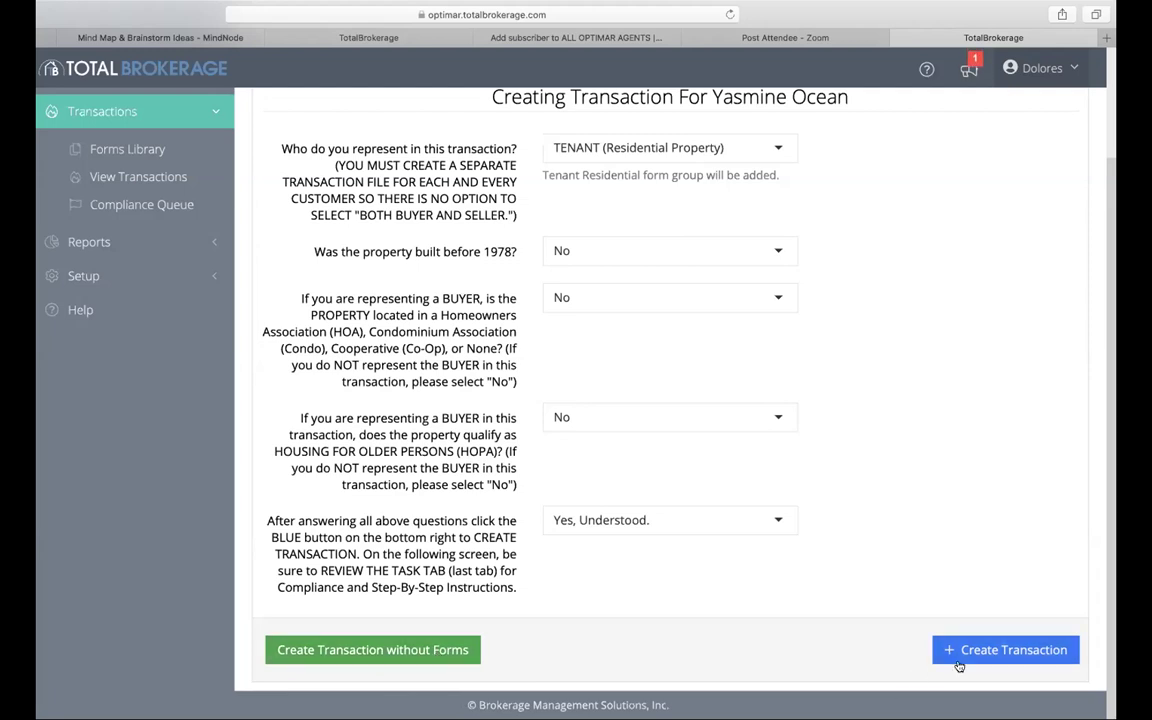
left_click(992, 662)
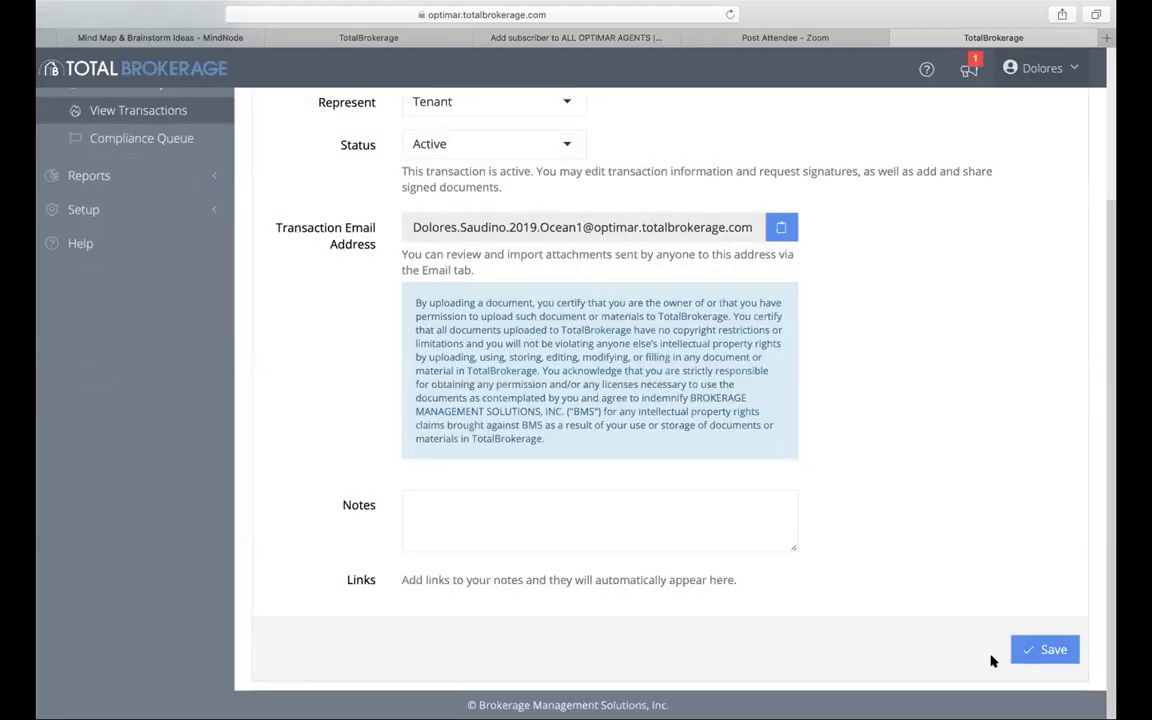
Step: Replace the transaction name with the property address plus '- TRAINING' and save
scroll(991, 661, "up", 4)
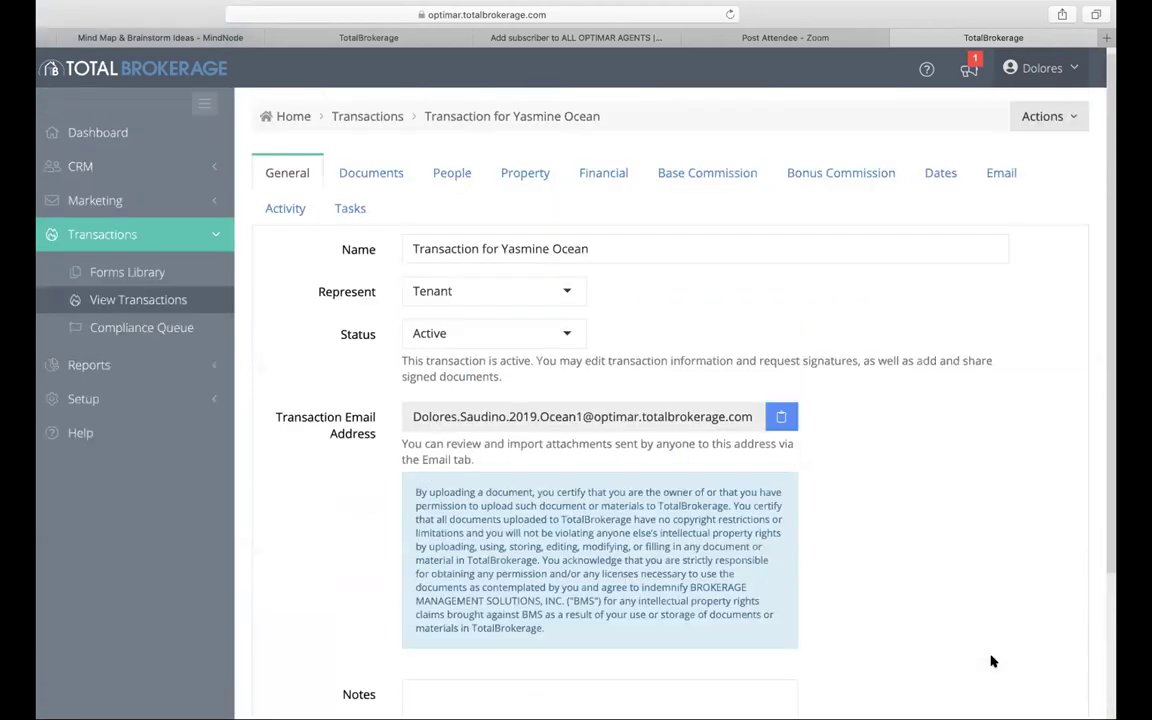
scroll(960, 620, "up", 1)
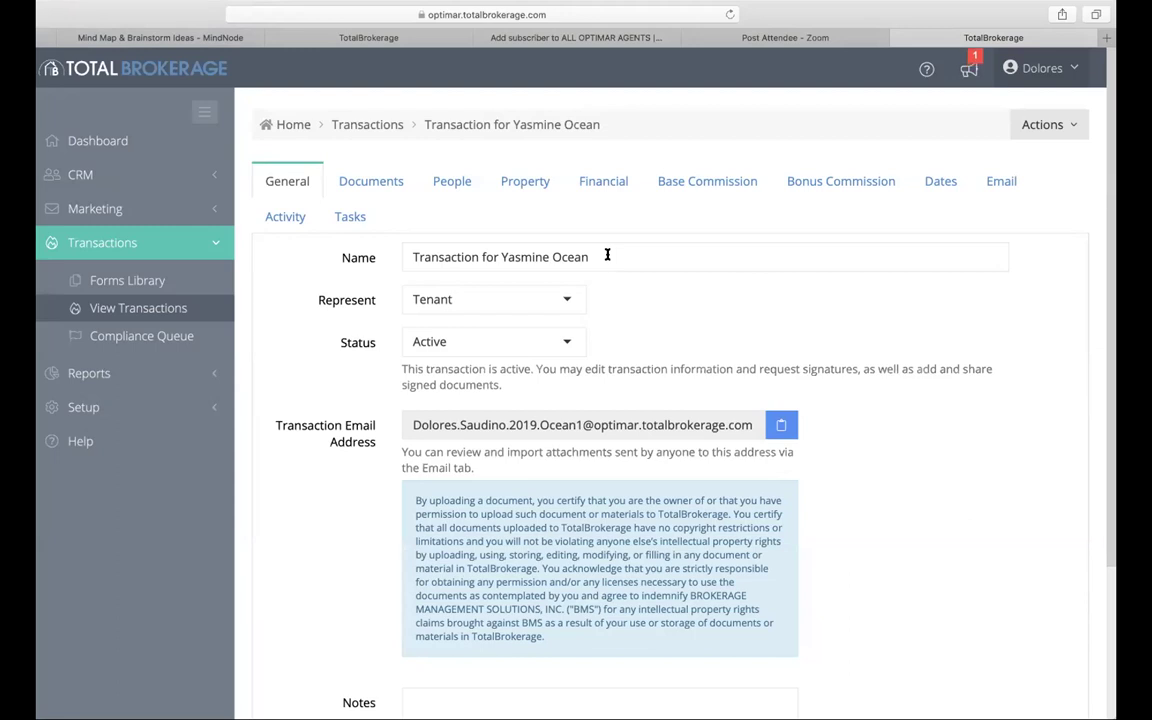
left_click_drag(607, 255, 393, 259)
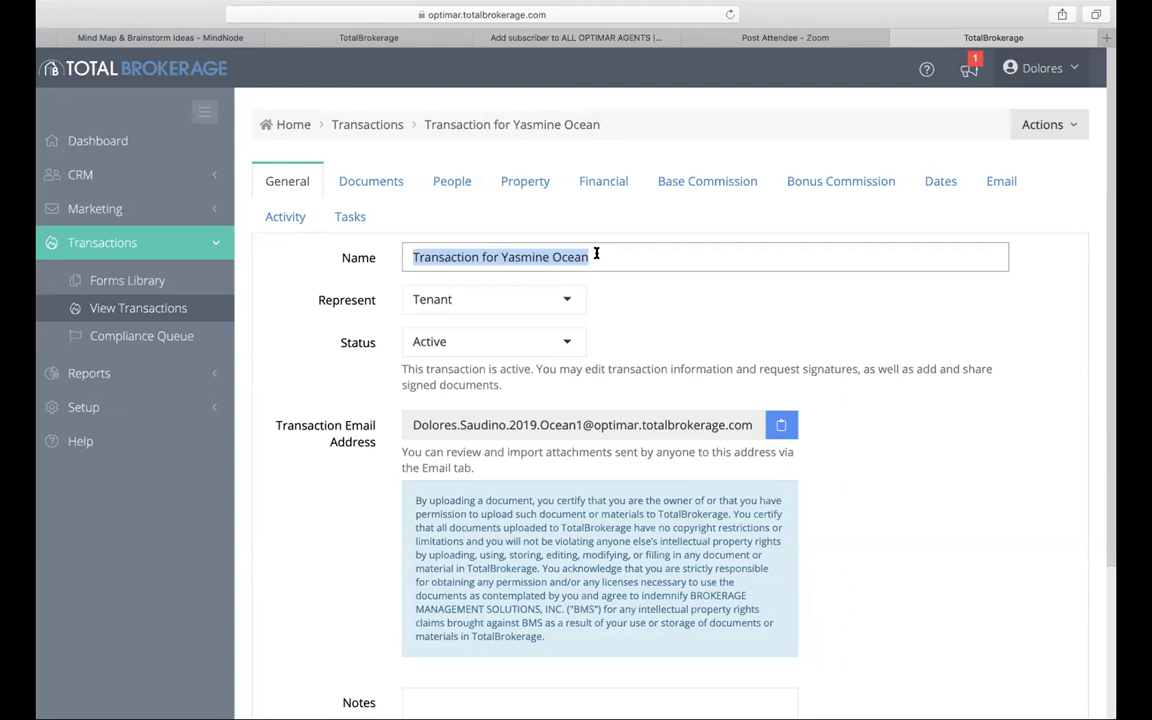
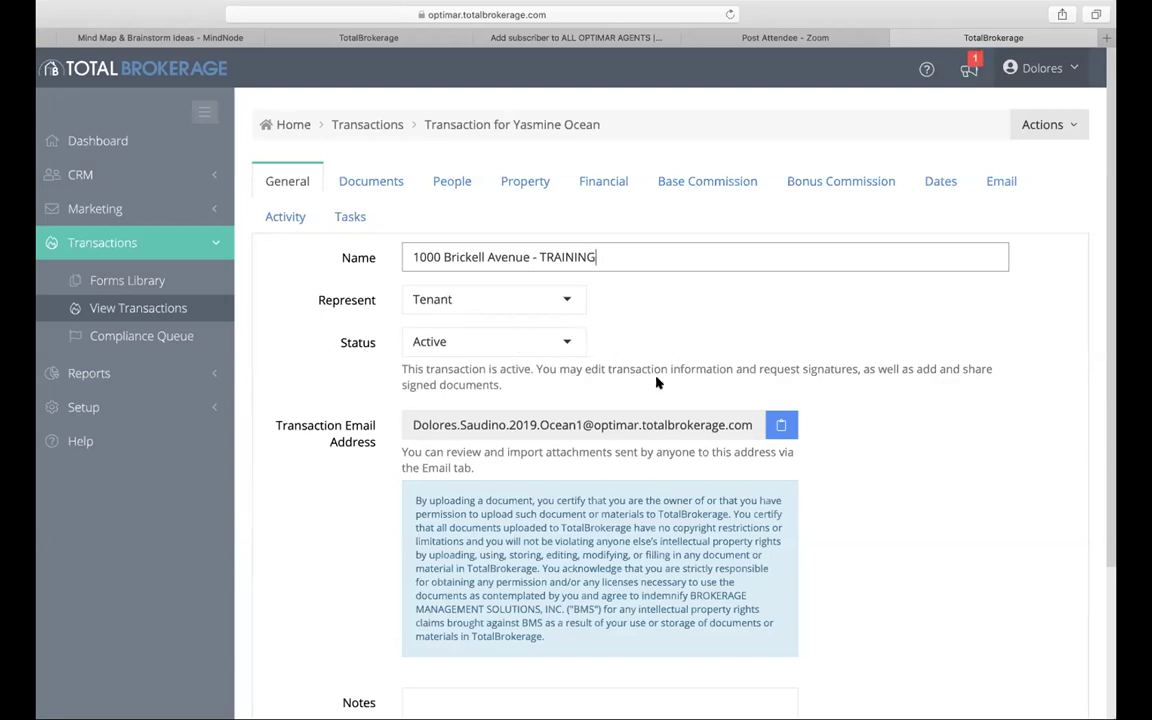
scroll(830, 258, "down", 1)
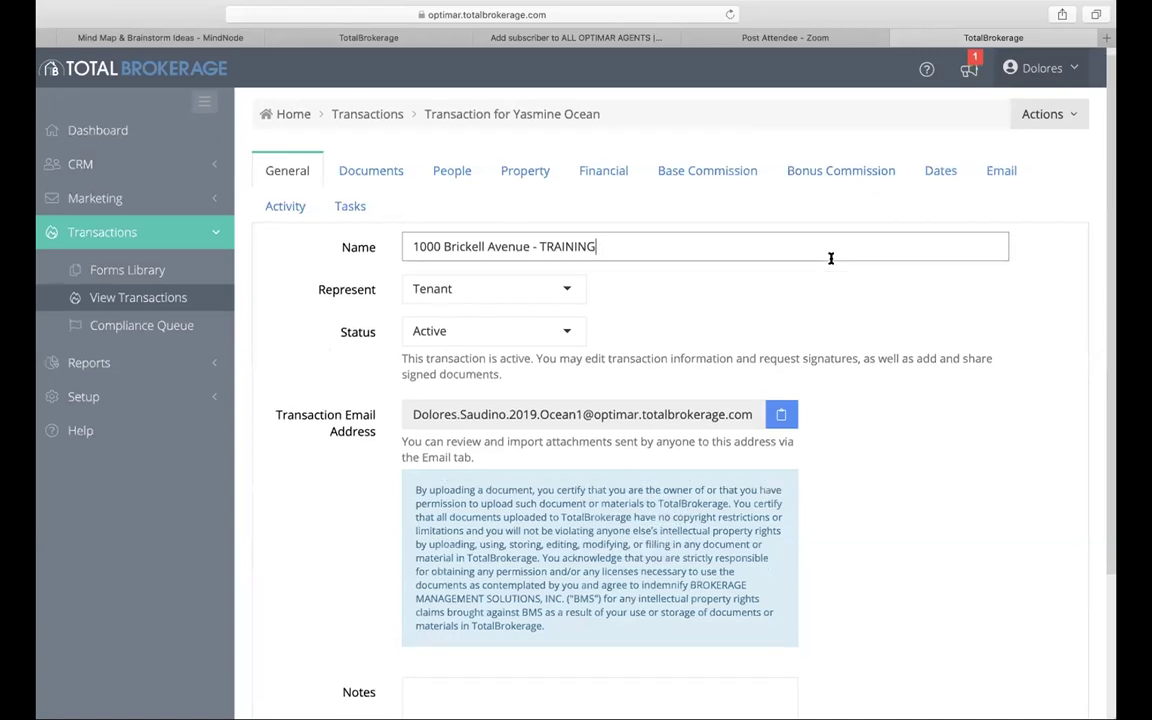
scroll(830, 258, "down", 5)
scroll(478, 230, "up", 4)
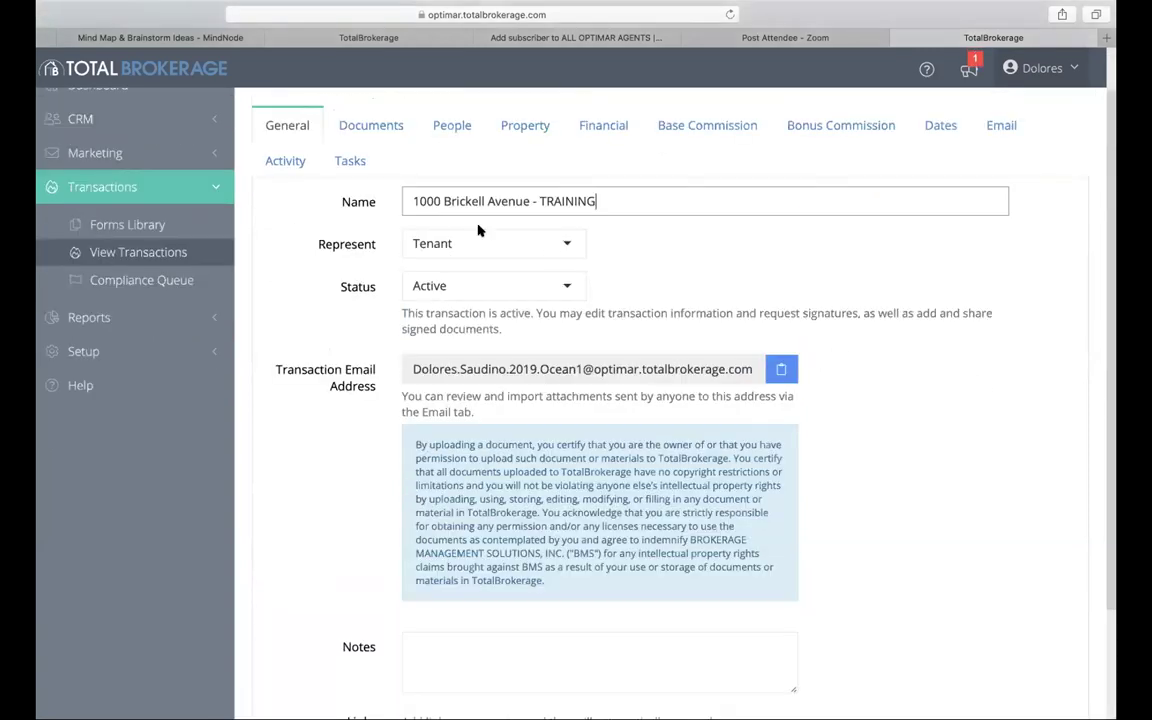
scroll(962, 528, "down", 1)
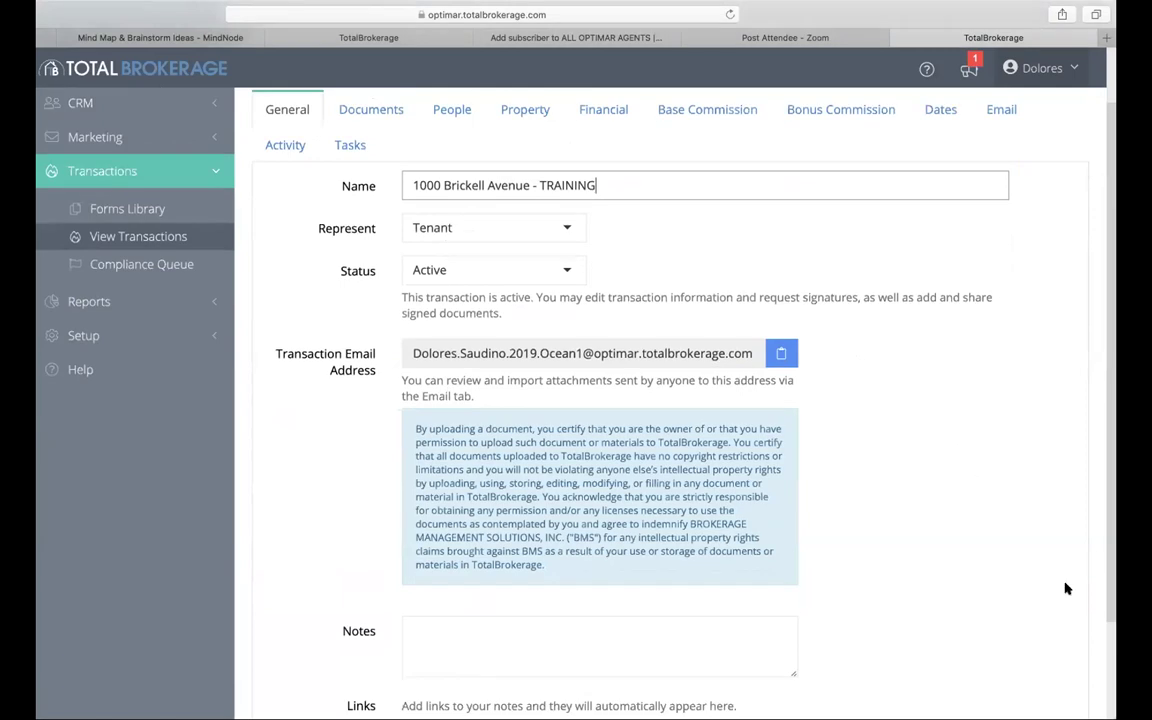
scroll(1050, 610, "down", 3)
left_click(1042, 649)
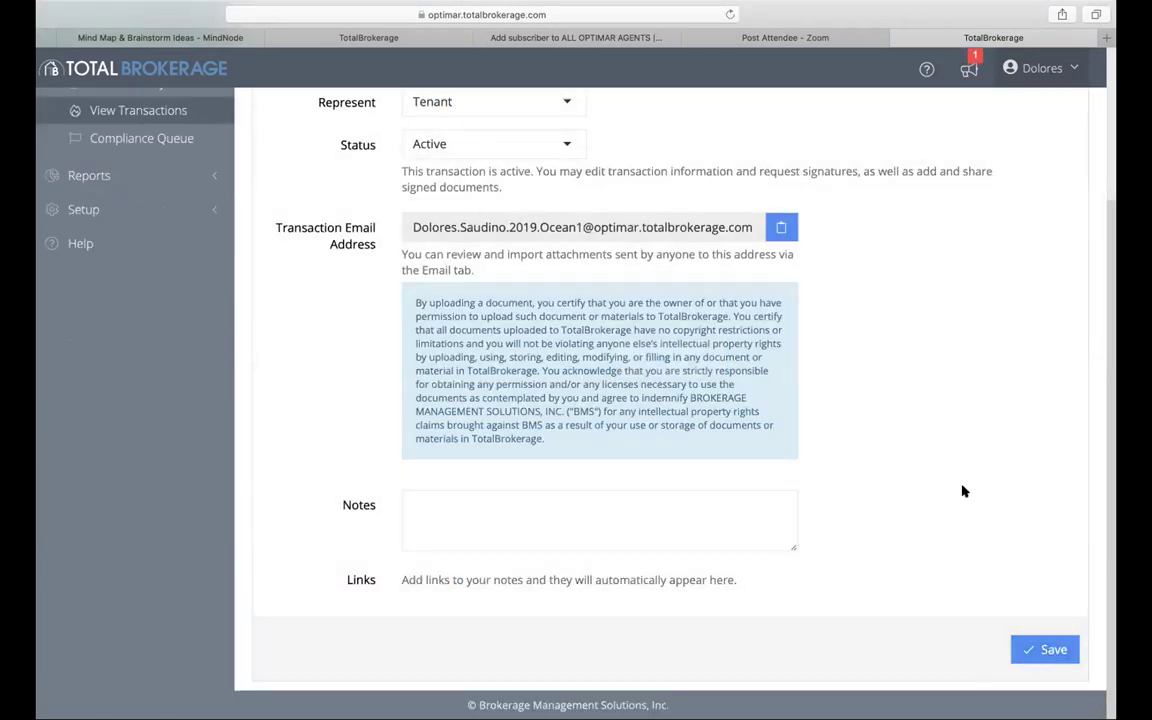
scroll(963, 491, "up", 5)
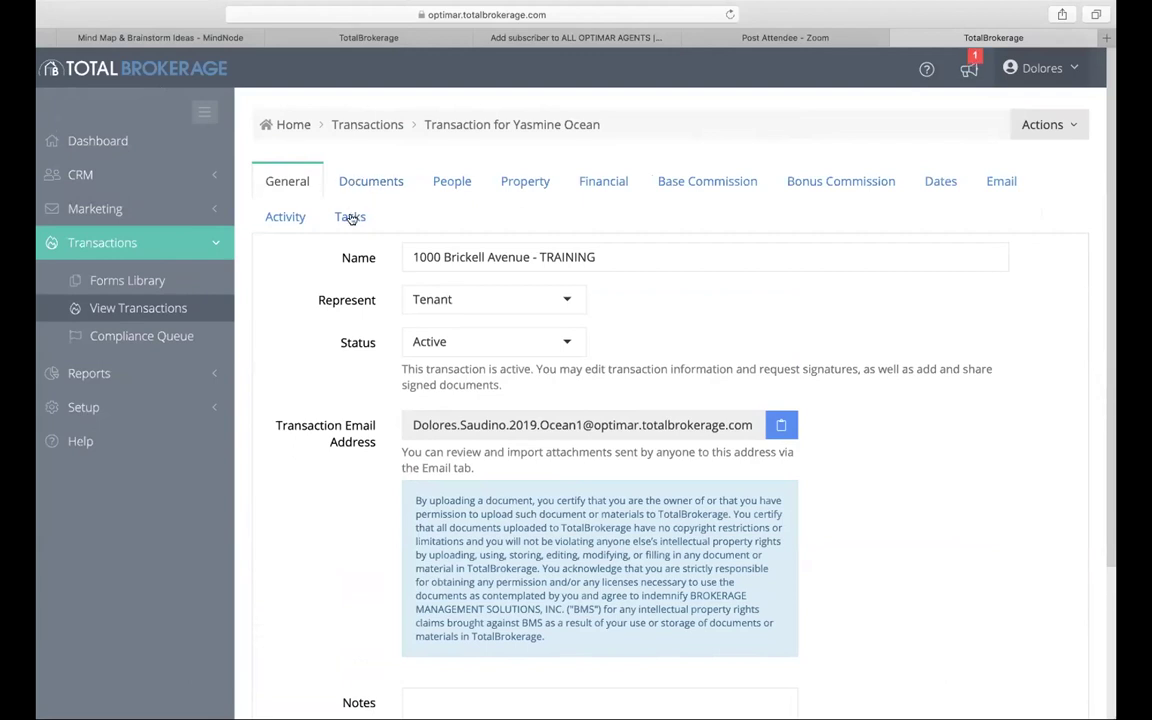
Step: Switch the task list to Rental Community and mark Lease Agreement (By Community) not applicable
left_click(351, 218)
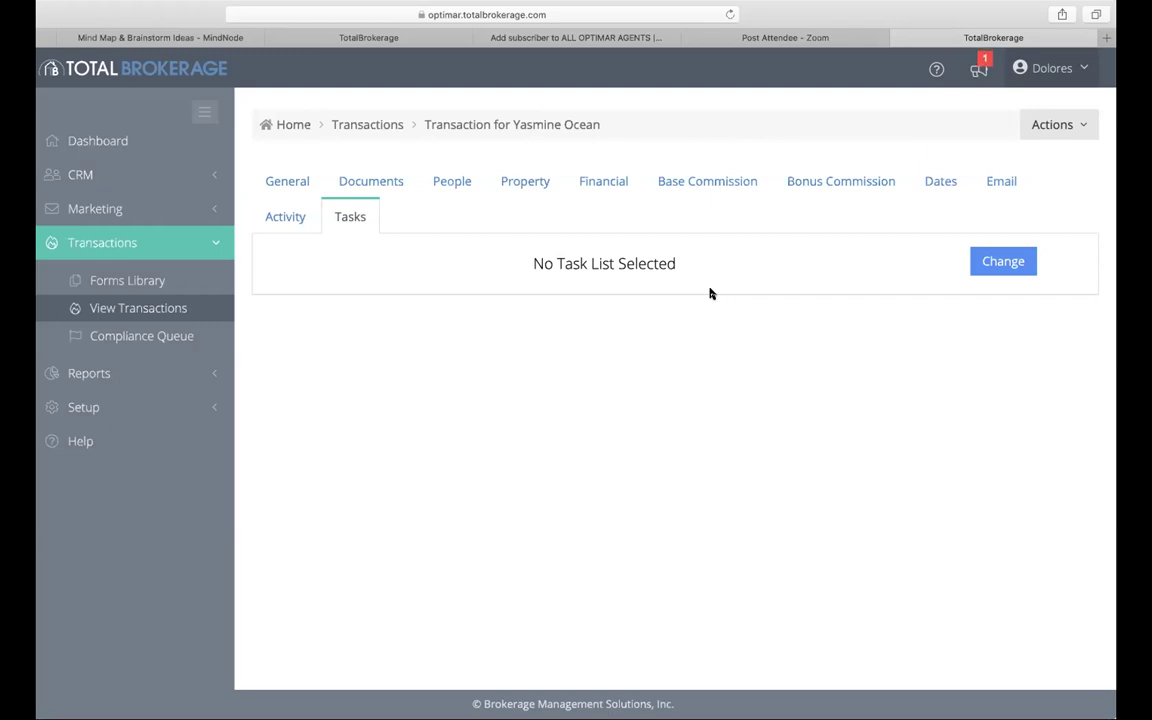
left_click(1006, 266)
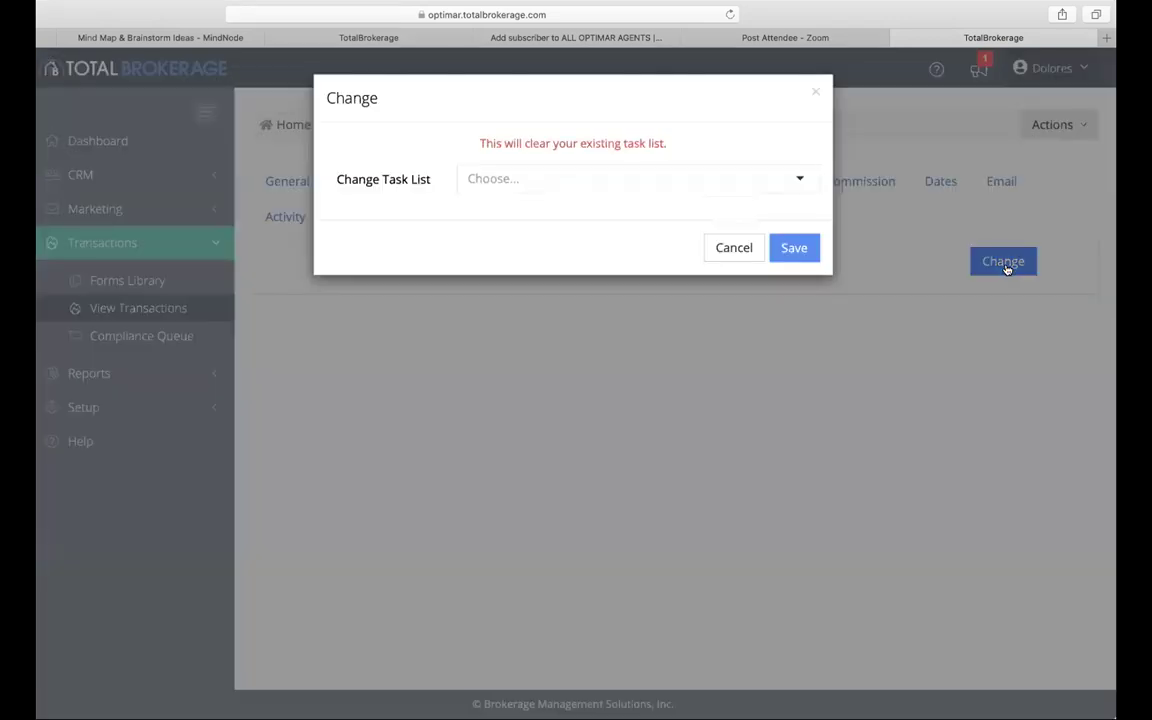
left_click(797, 185)
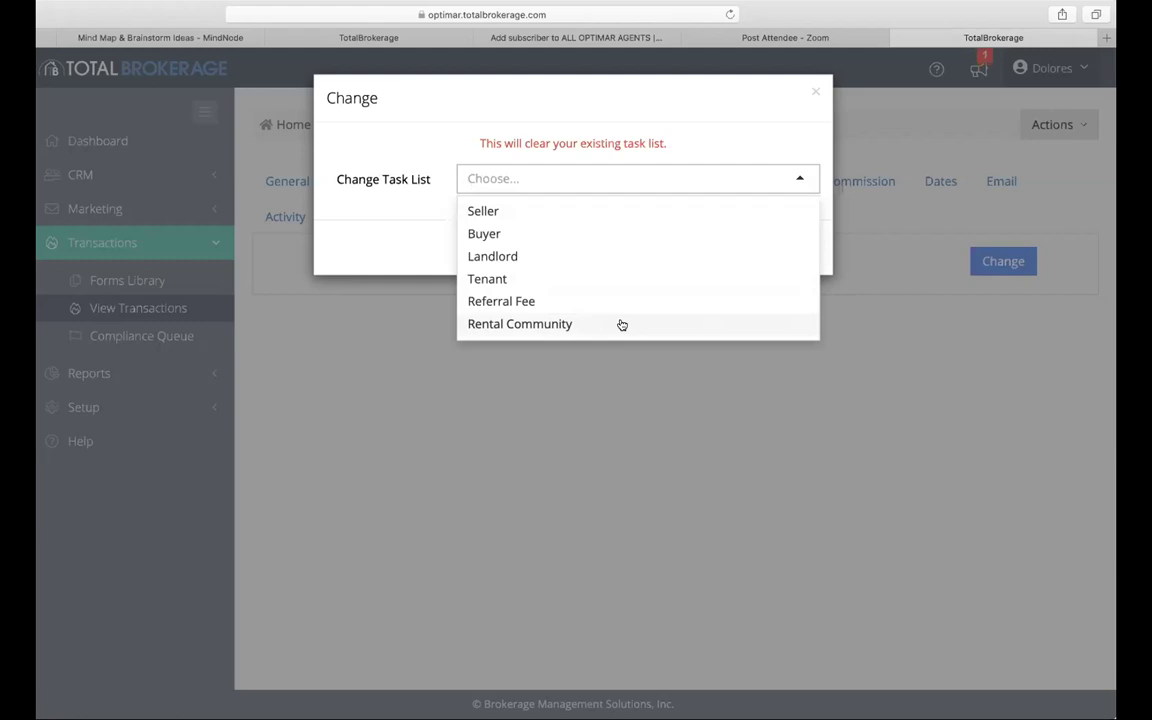
left_click(620, 324)
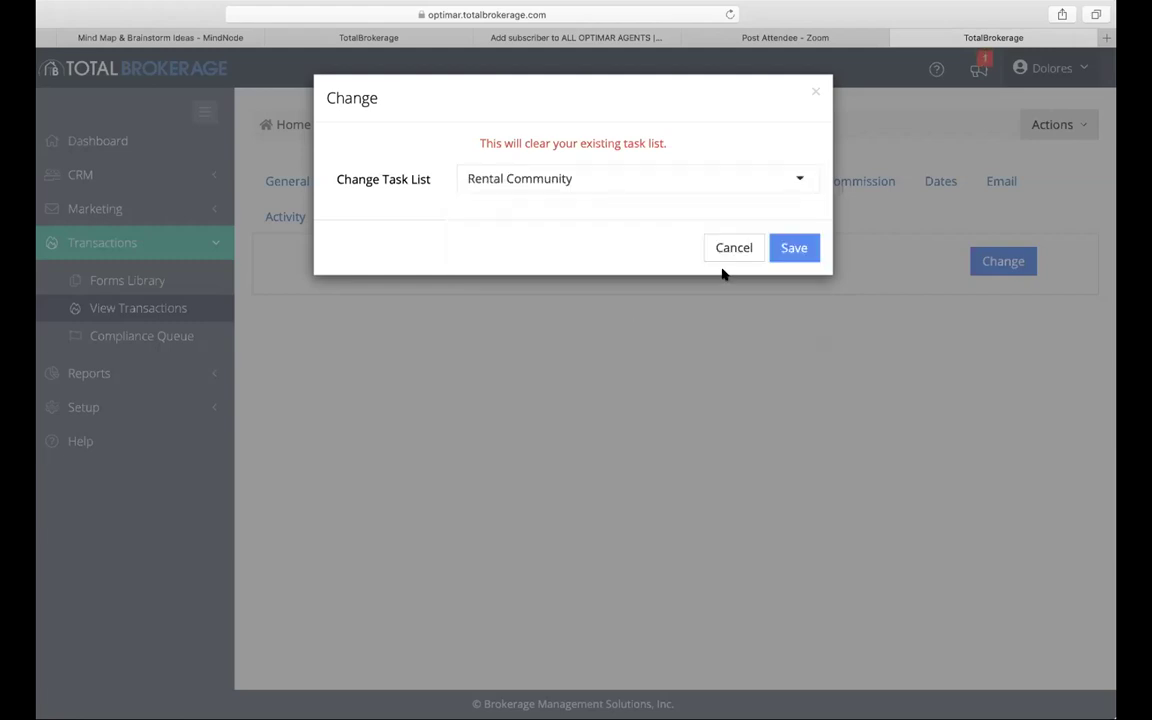
left_click(794, 252)
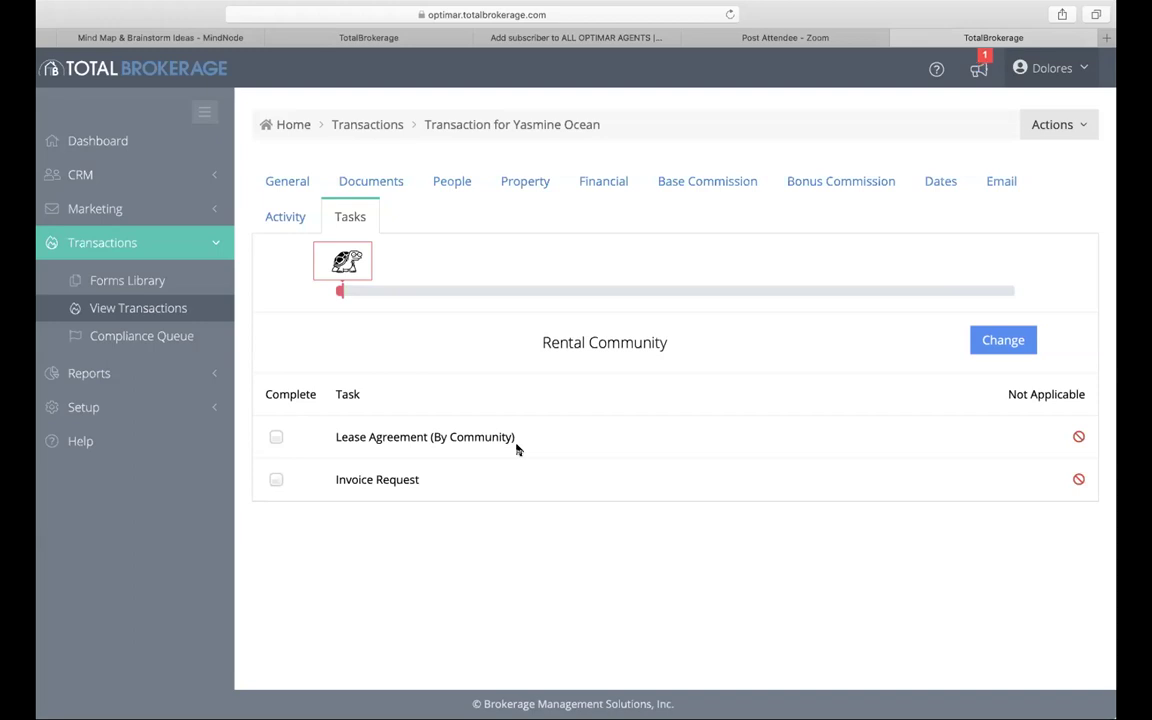
left_click(1079, 437)
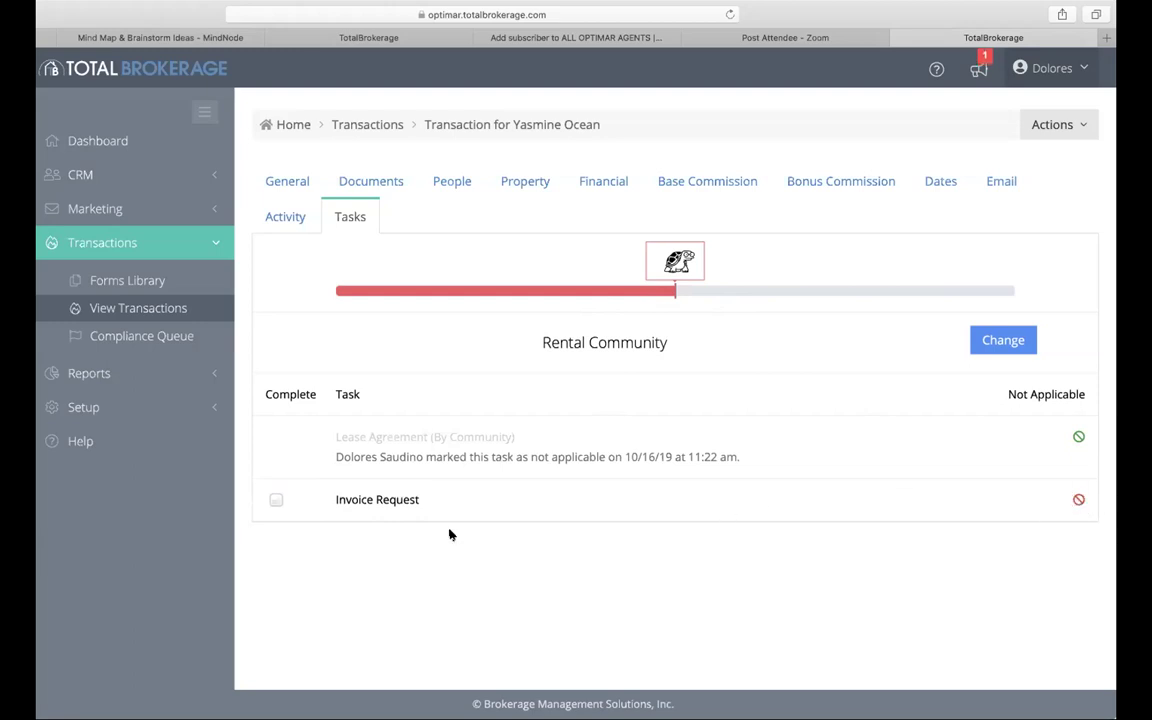
Step: Swap the Rental Community list for the Tenant checklist and look over its tasks
left_click(1007, 342)
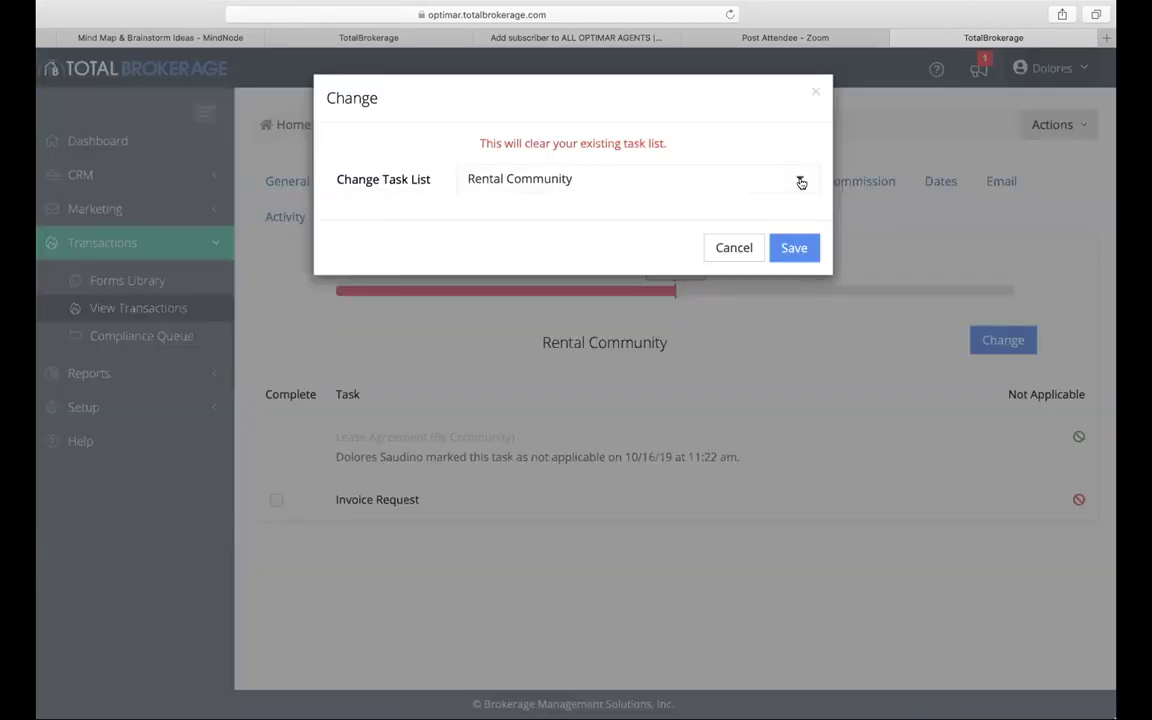
left_click(793, 181)
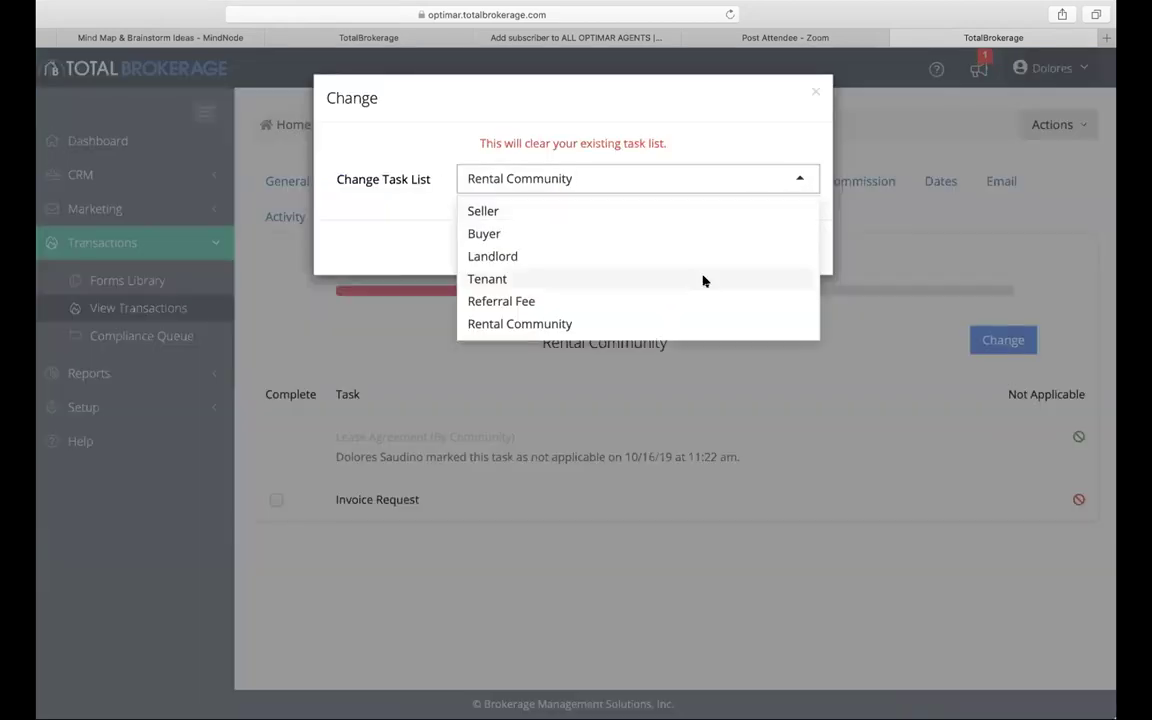
left_click(704, 279)
left_click(796, 248)
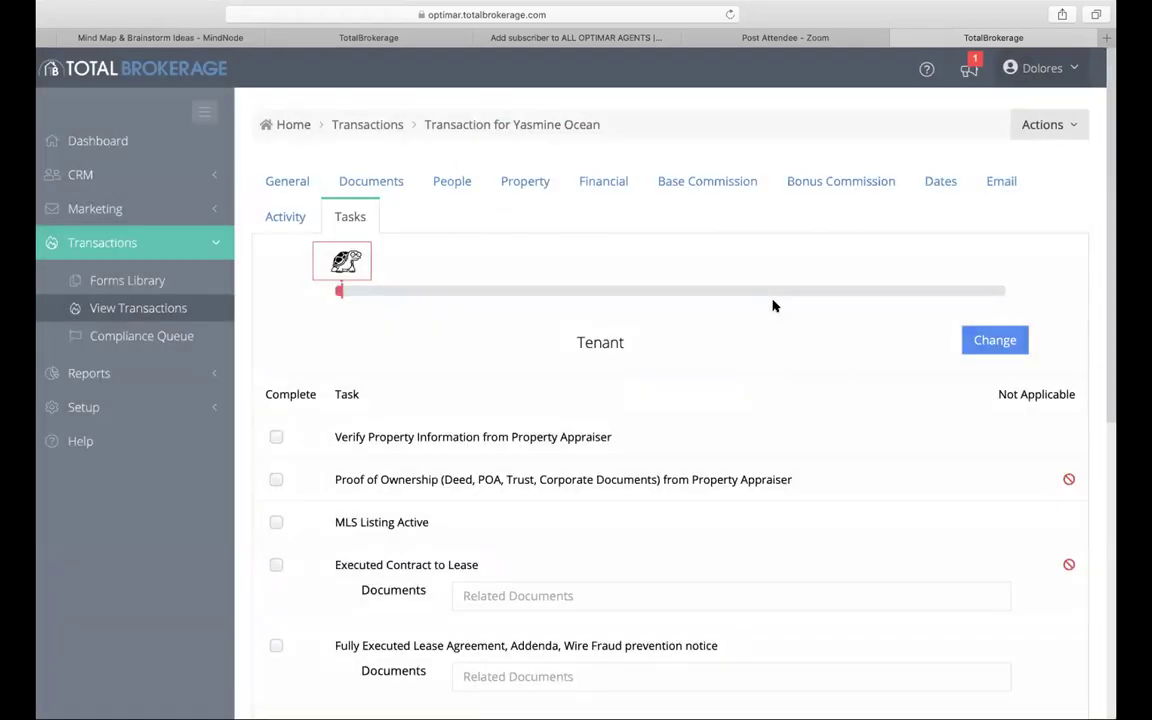
scroll(745, 389, "down", 10)
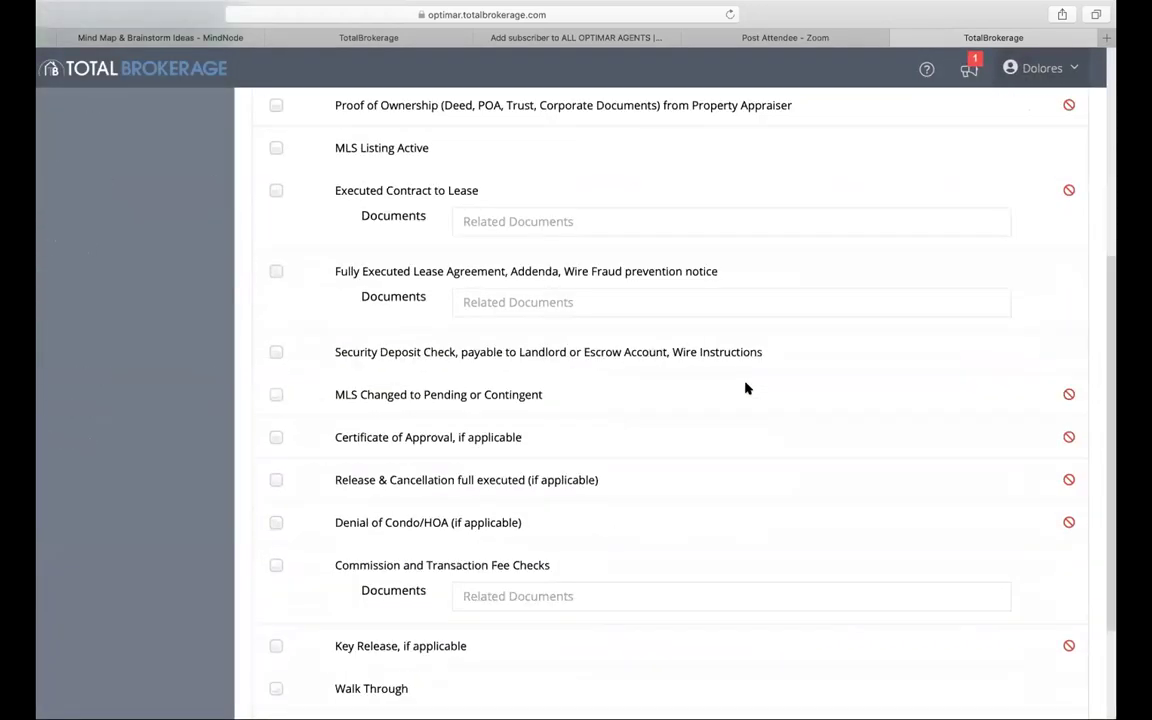
scroll(745, 389, "up", 10)
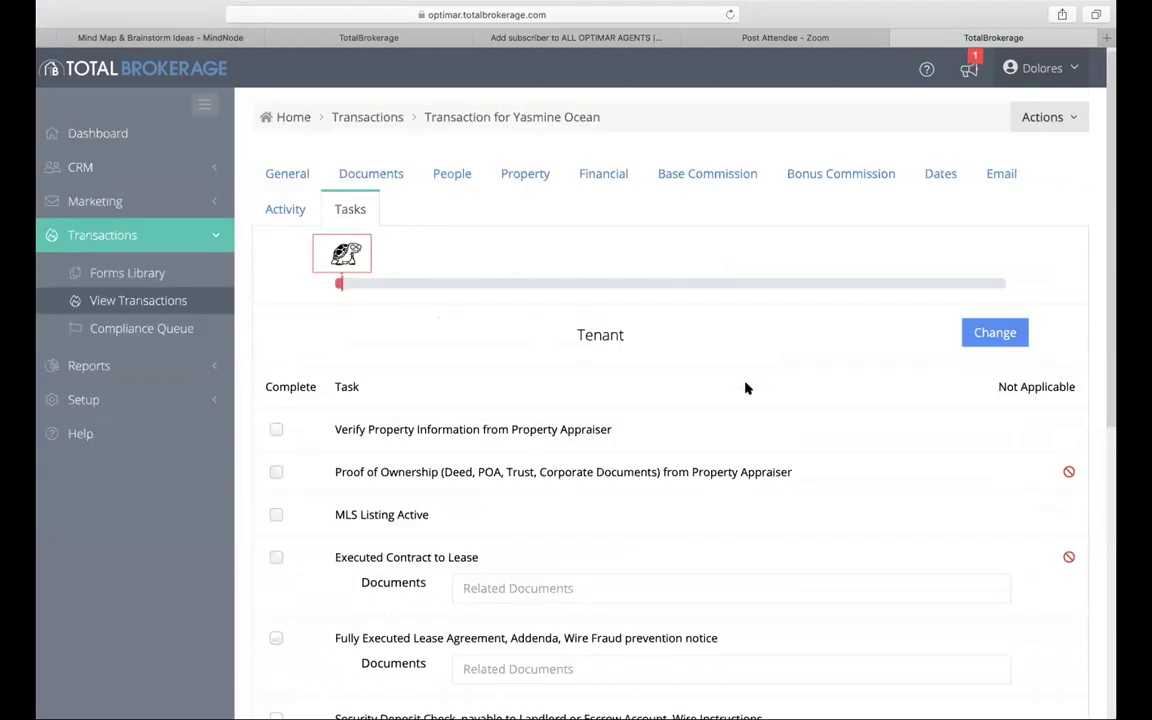
scroll(530, 550, "down", 2)
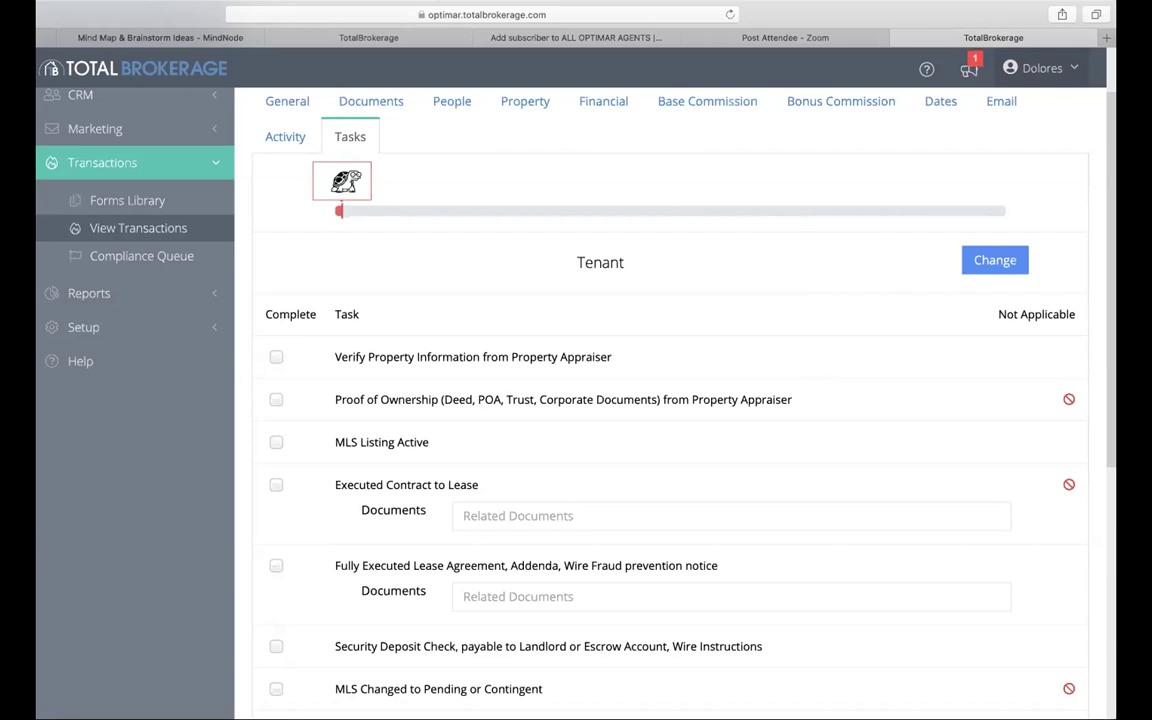
Step: Mark Proof of Ownership not applicable, then show the four-form Documents list
left_click(1068, 399)
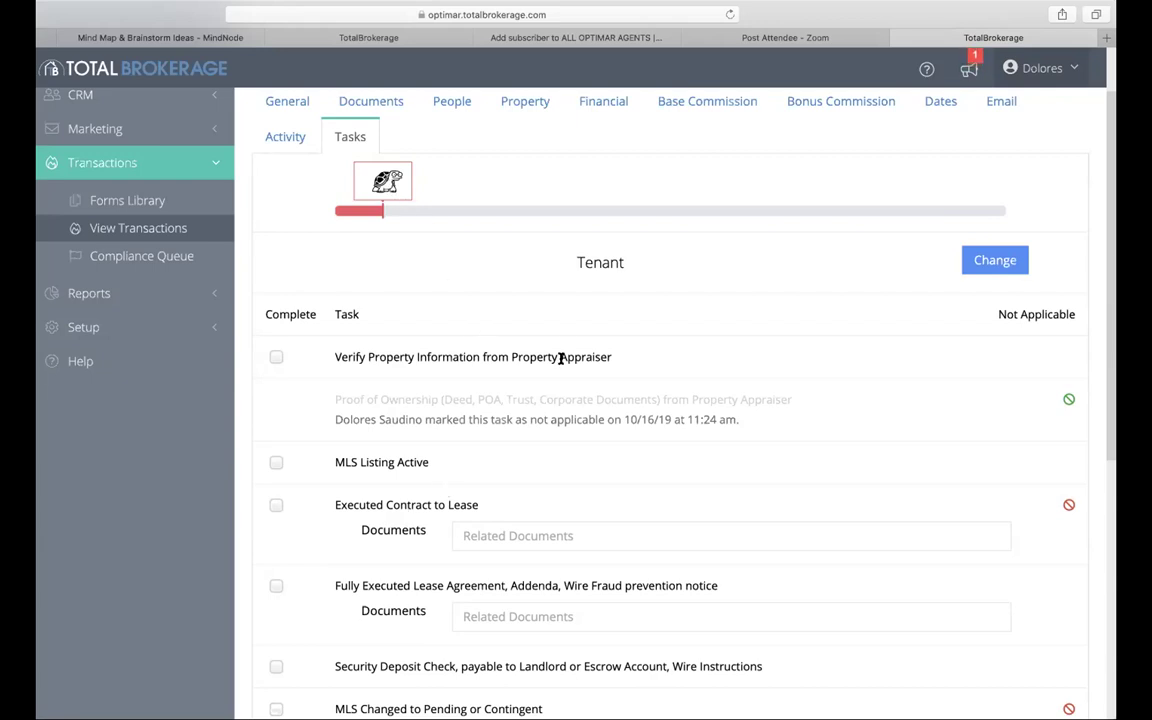
scroll(766, 514, "down", 5)
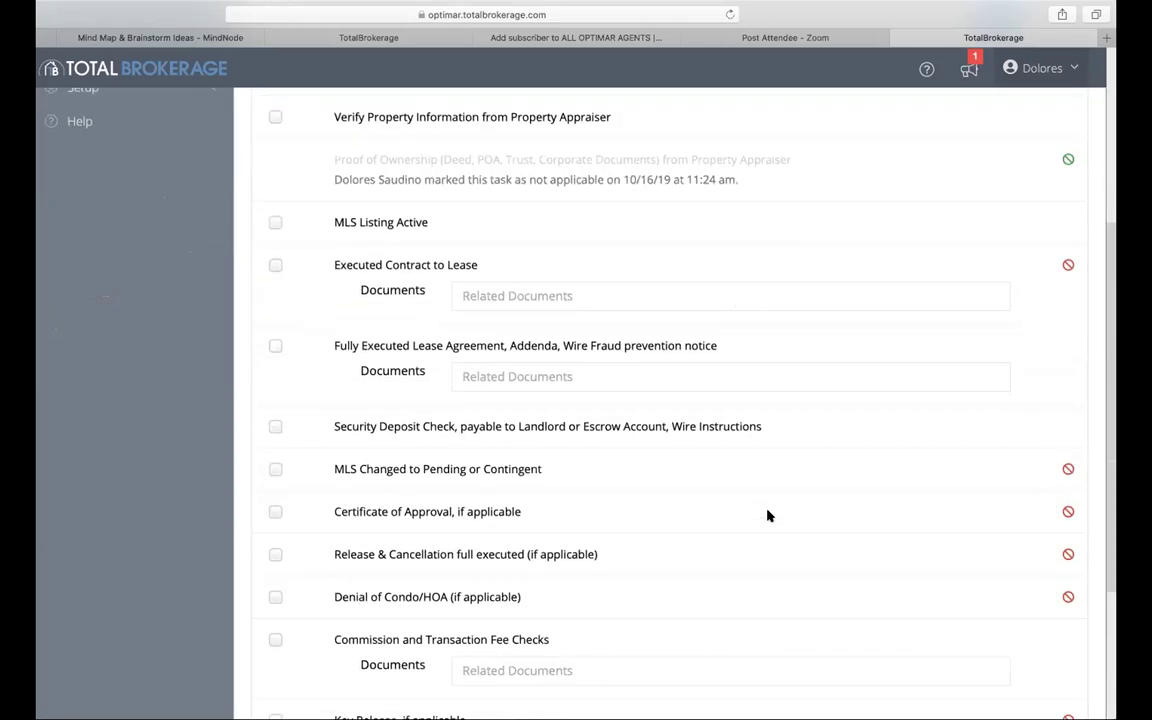
scroll(766, 514, "up", 7)
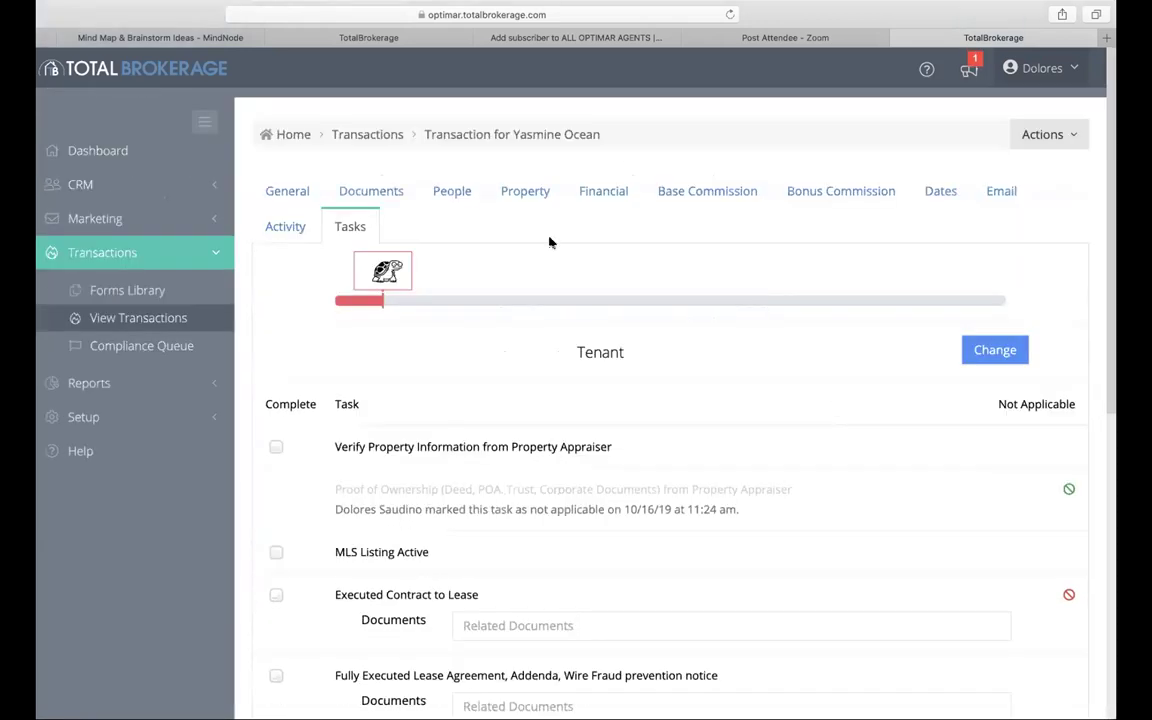
left_click(391, 184)
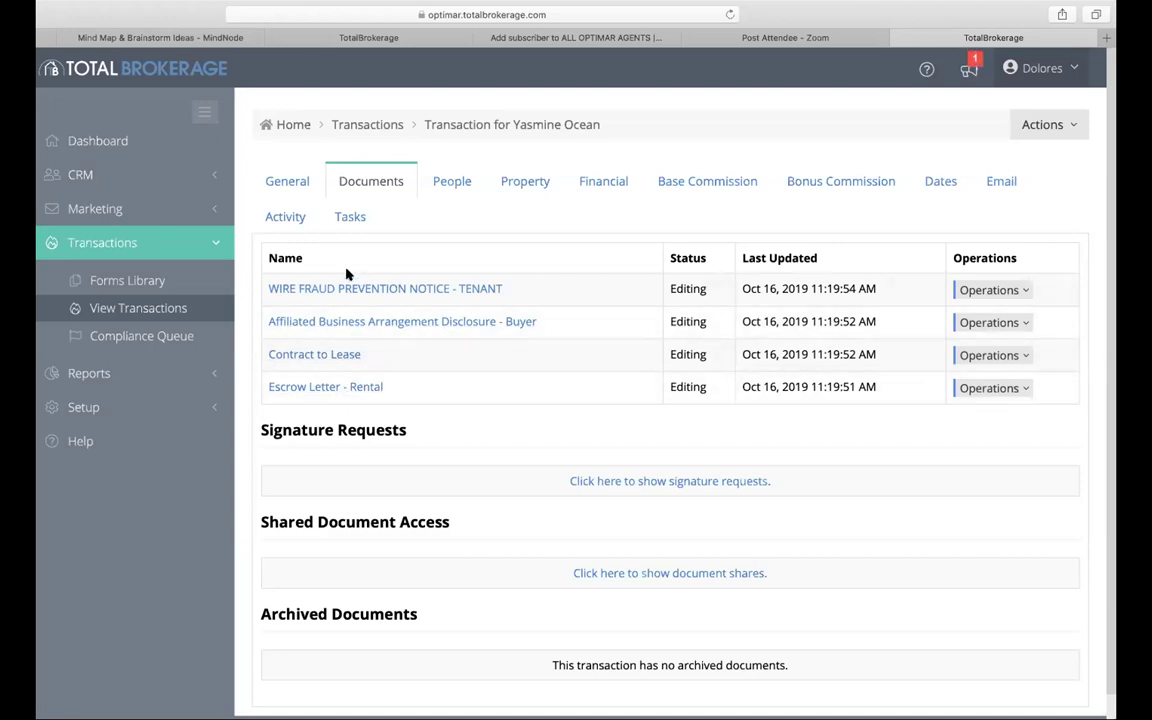
Step: Show the People page down to its Vendors and Contacts sections
left_click(449, 183)
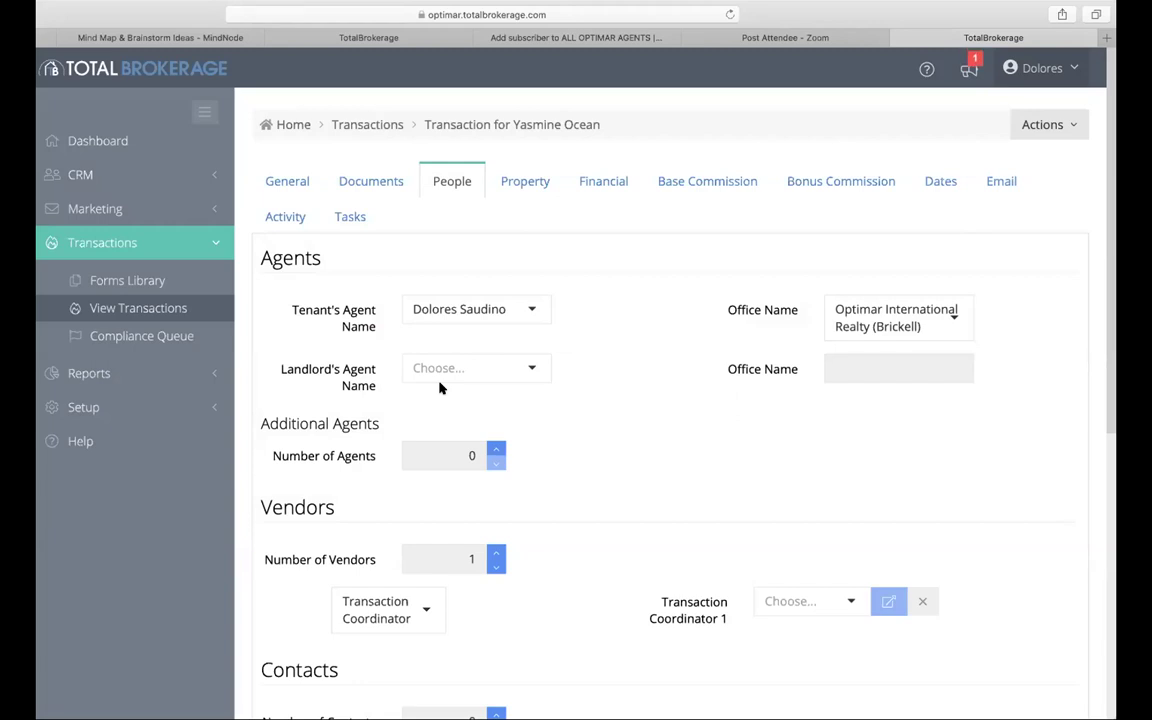
scroll(440, 388, "down", 3)
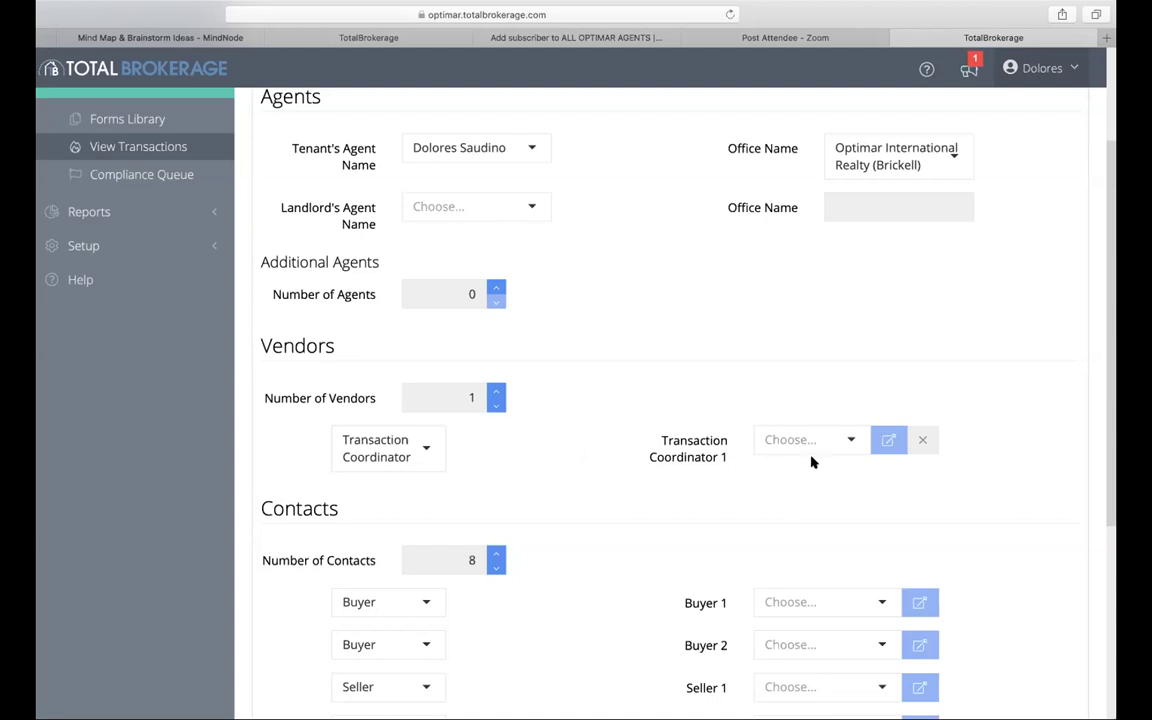
Step: Assign the office's coordinator as Transaction Coordinator 1 and keep the second contact as Tenant
left_click(849, 439)
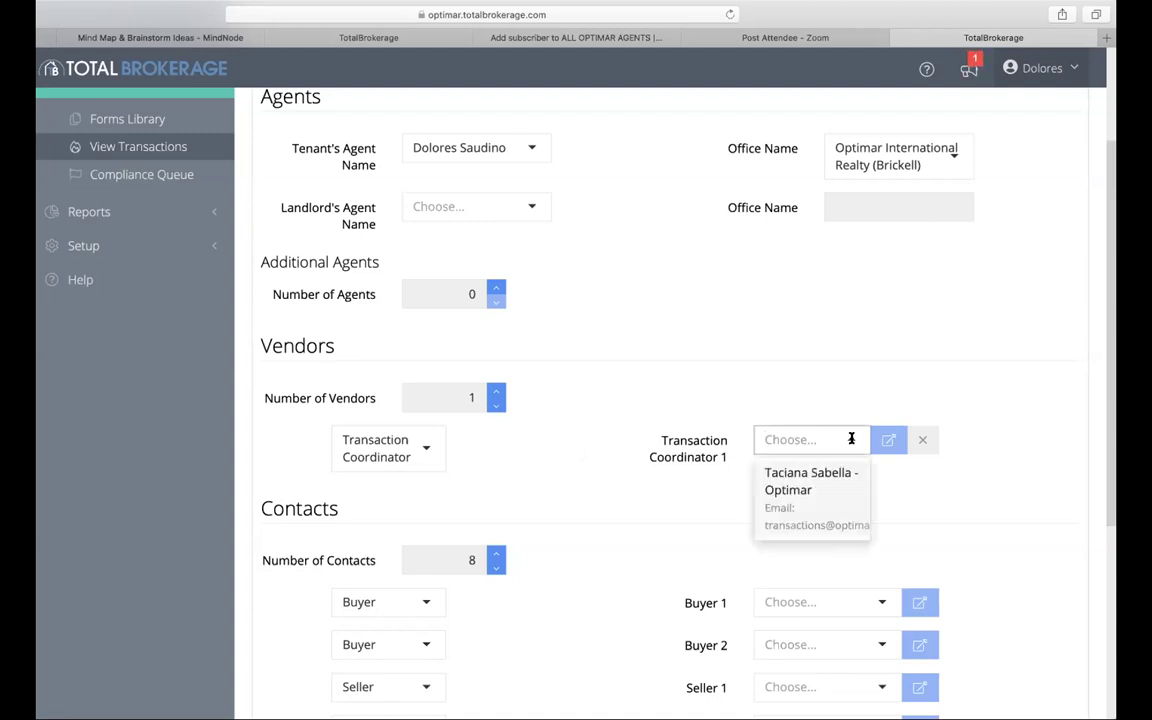
left_click(821, 487)
scroll(820, 485, "down", 5)
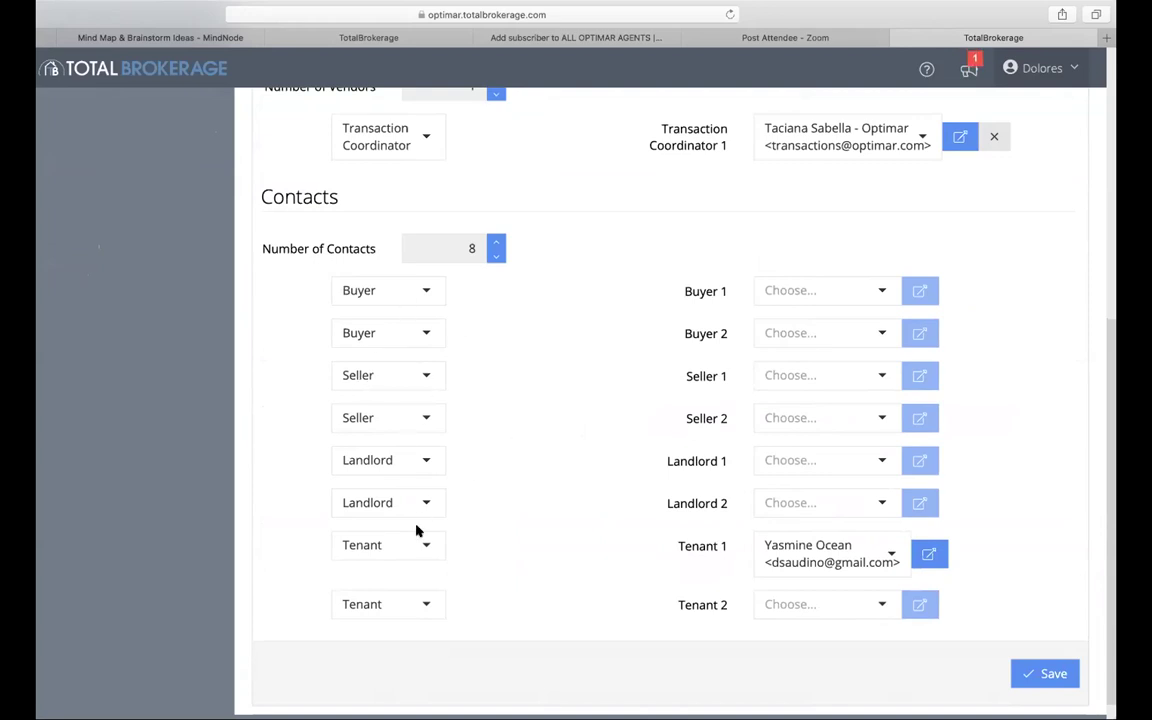
scroll(418, 525, "down", 1)
left_click(422, 578)
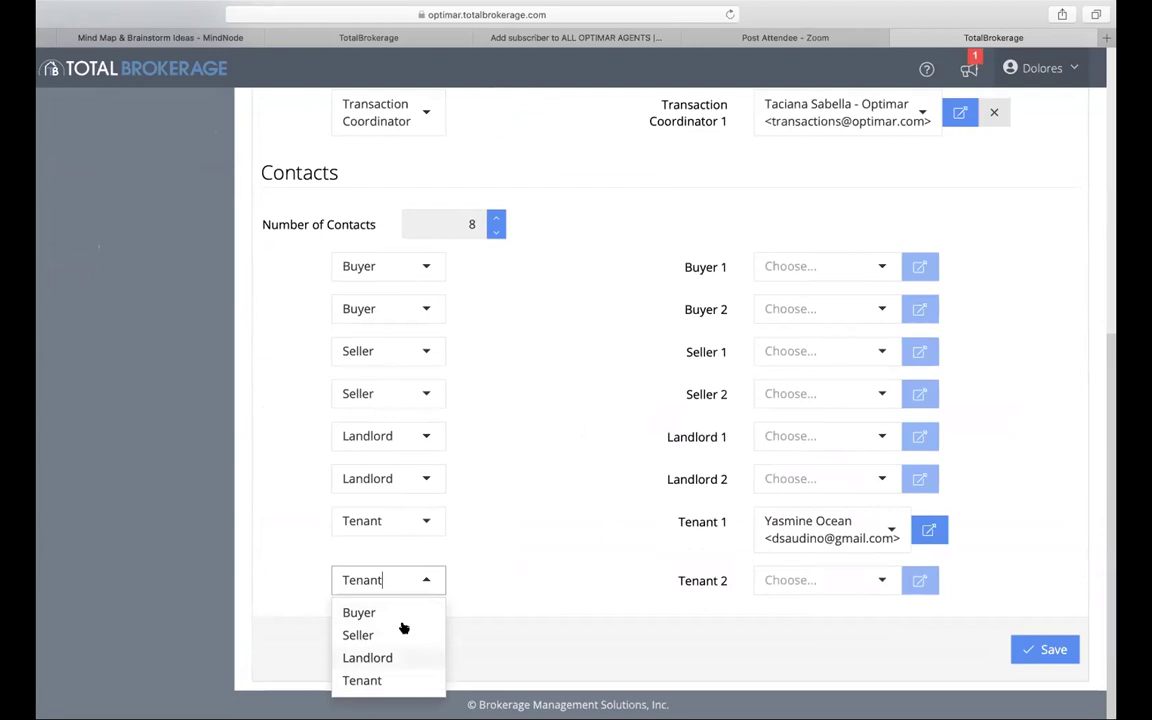
left_click(540, 553)
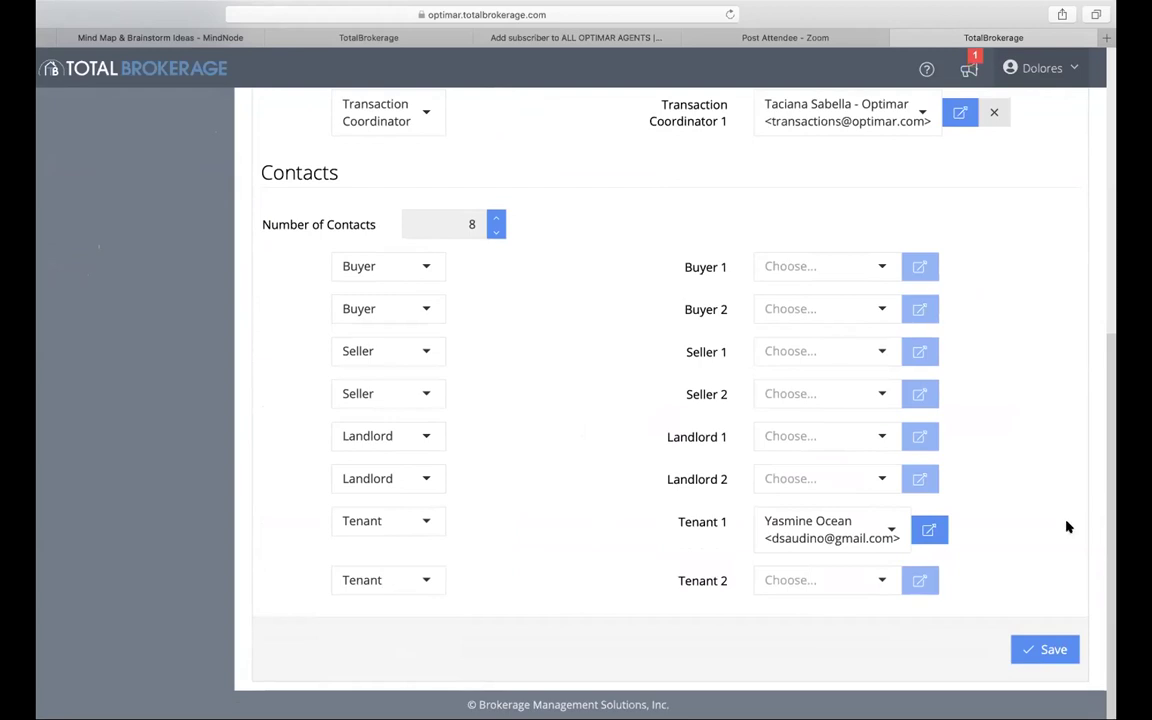
Step: Save the people details and move to the Property page
scroll(1004, 386, "up", 5)
scroll(1004, 386, "down", 5)
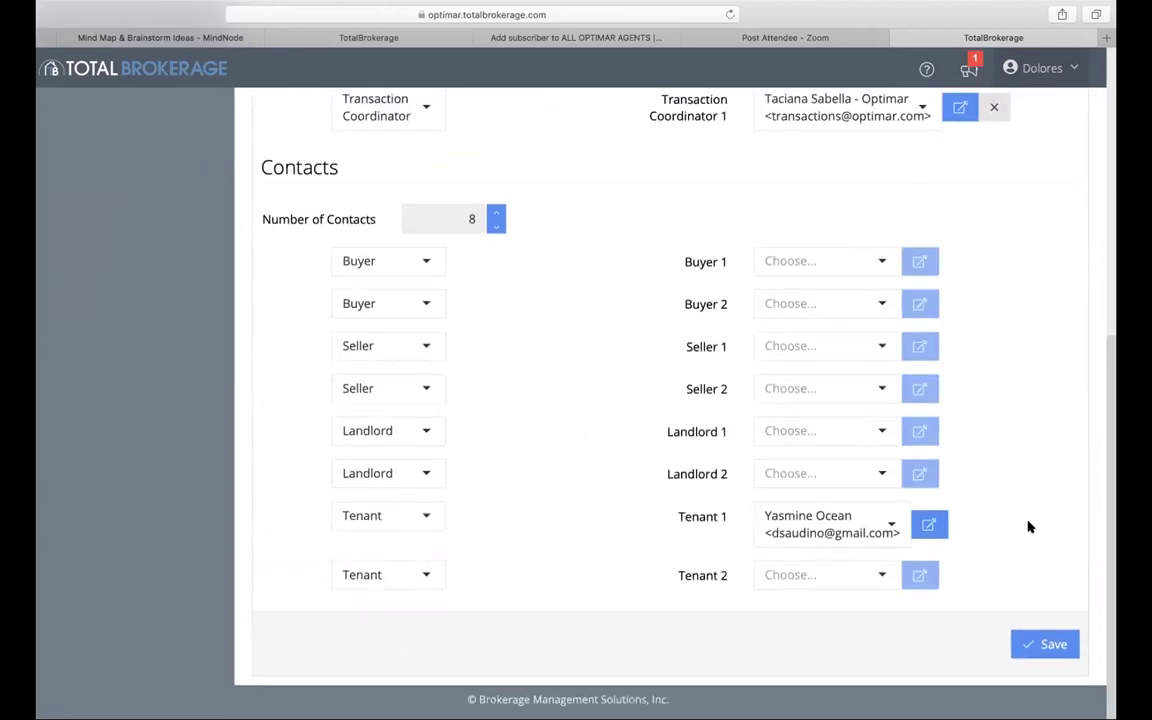
left_click(1038, 649)
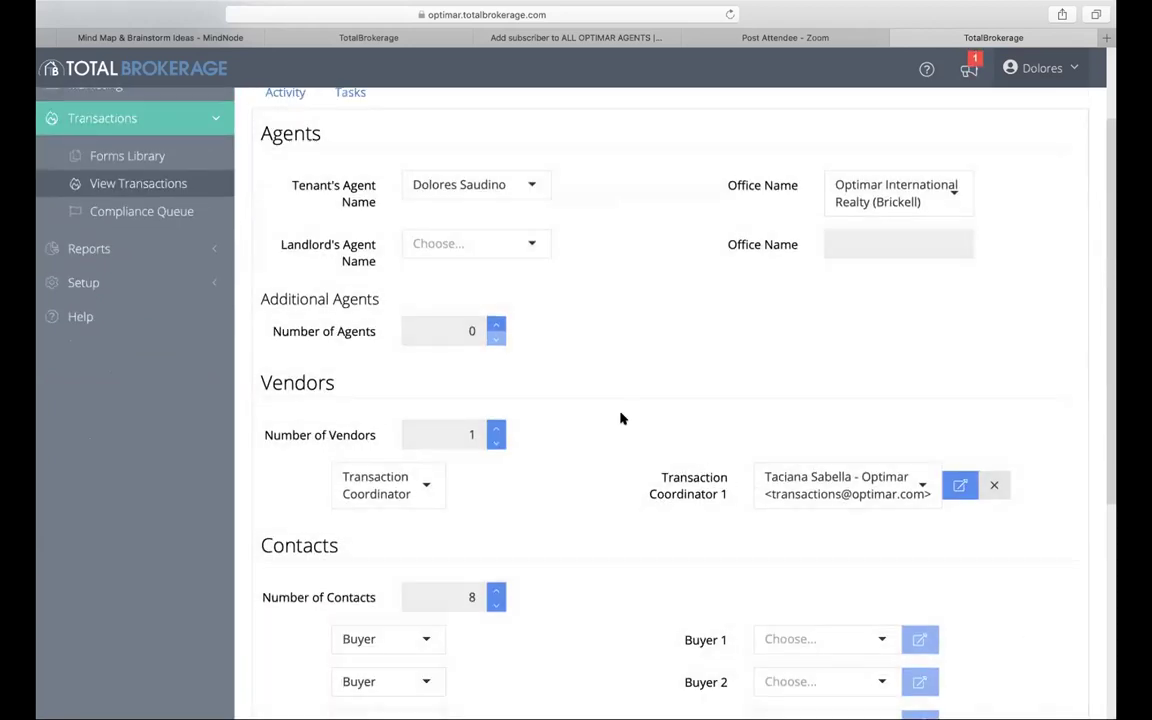
scroll(620, 418, "up", 3)
left_click(532, 189)
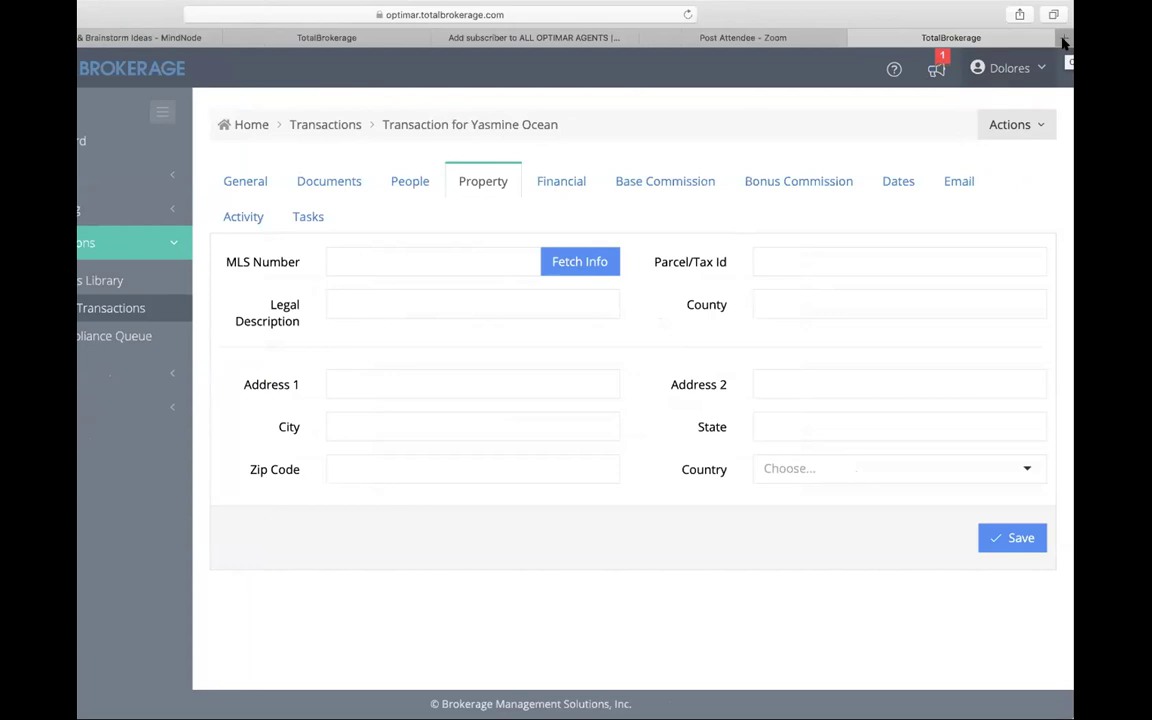
Step: Open a new Safari tab on the Google homepage
left_click(1063, 42)
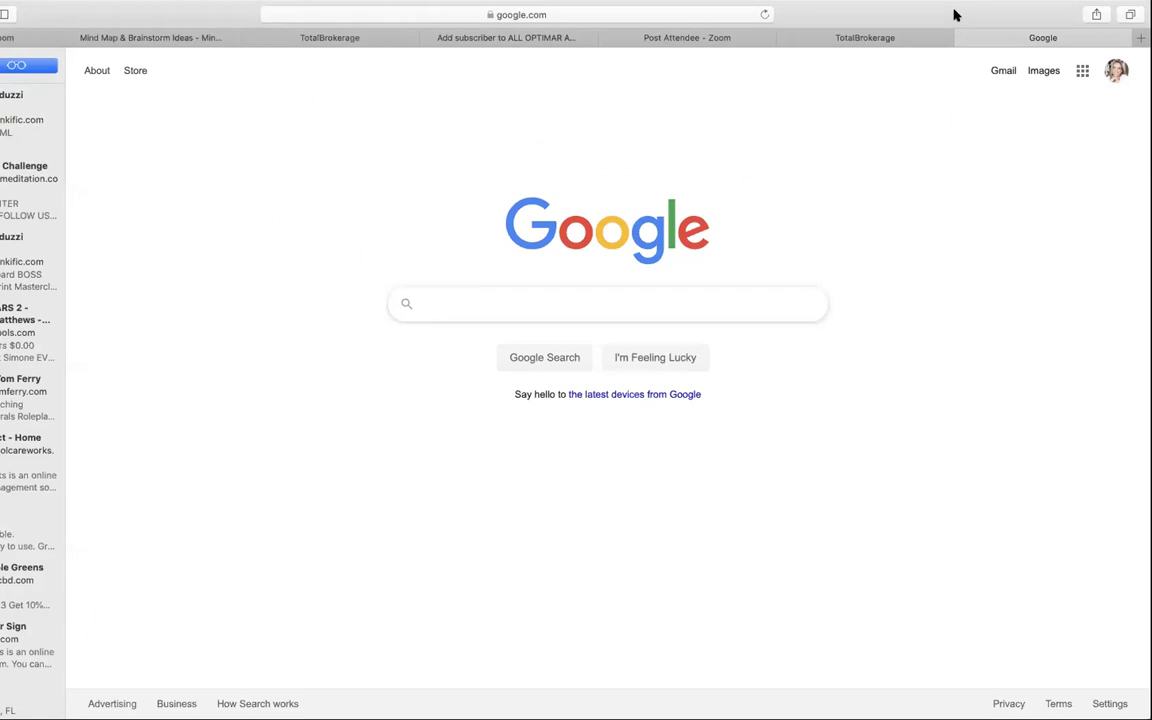
Step: Sign in to SafeMLS from Favorites, declining the location request
left_click(677, 20)
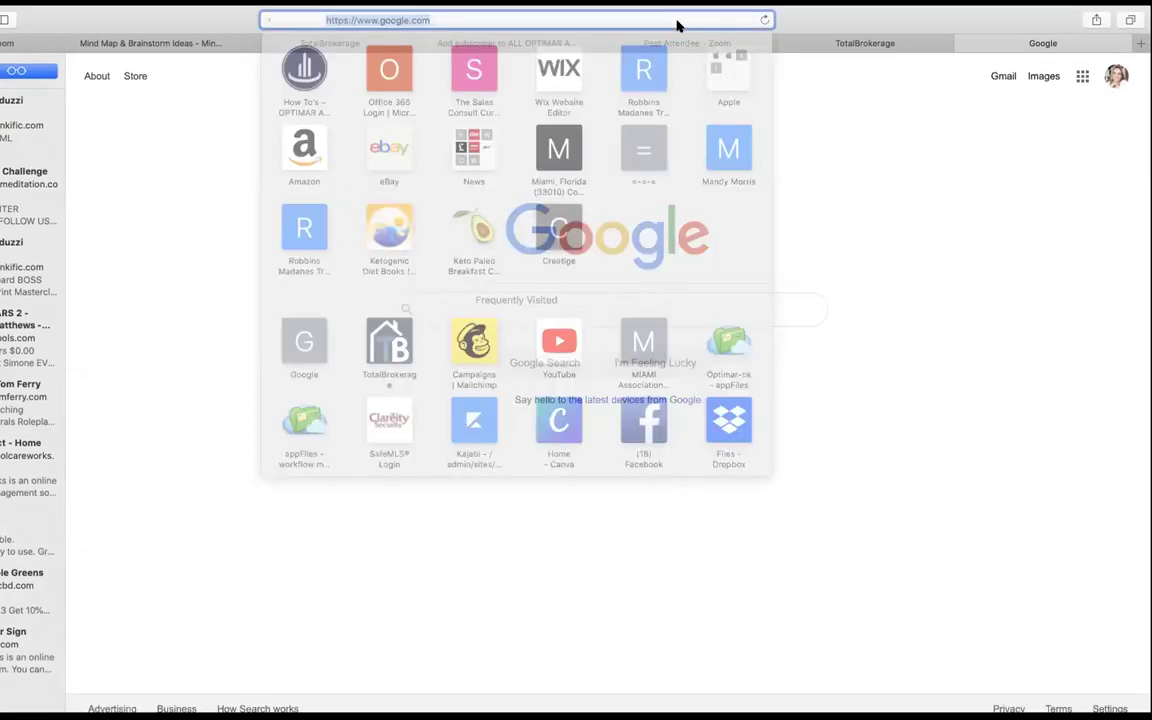
left_click(385, 440)
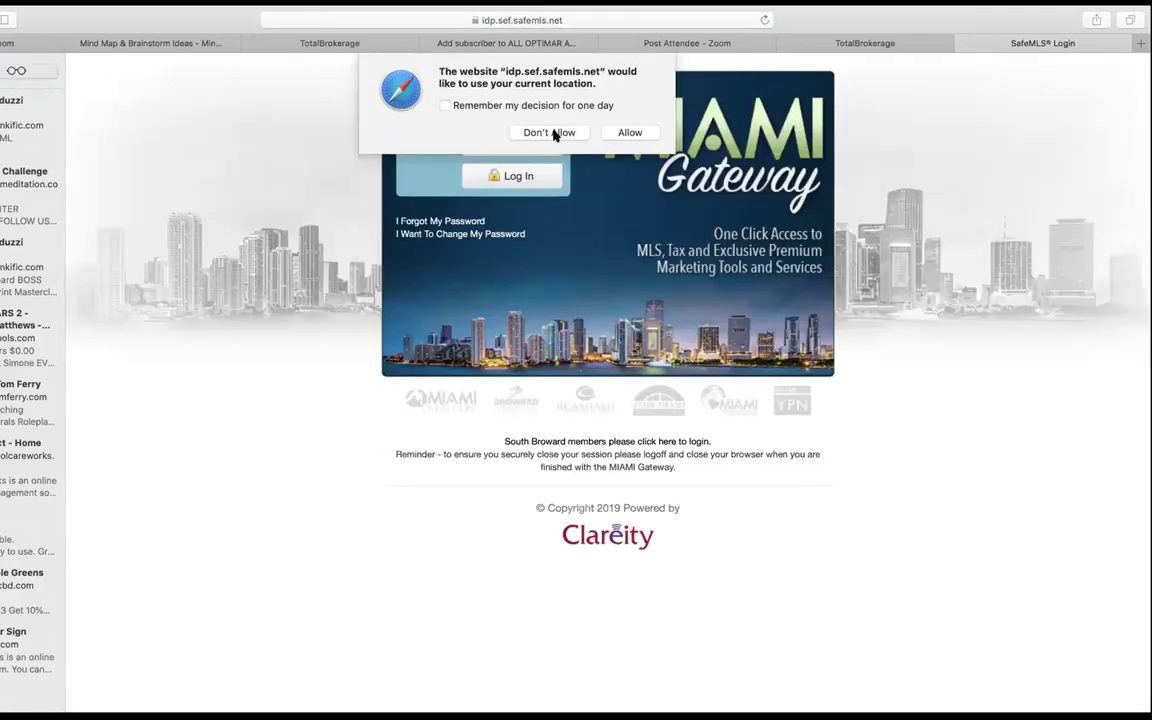
left_click(555, 135)
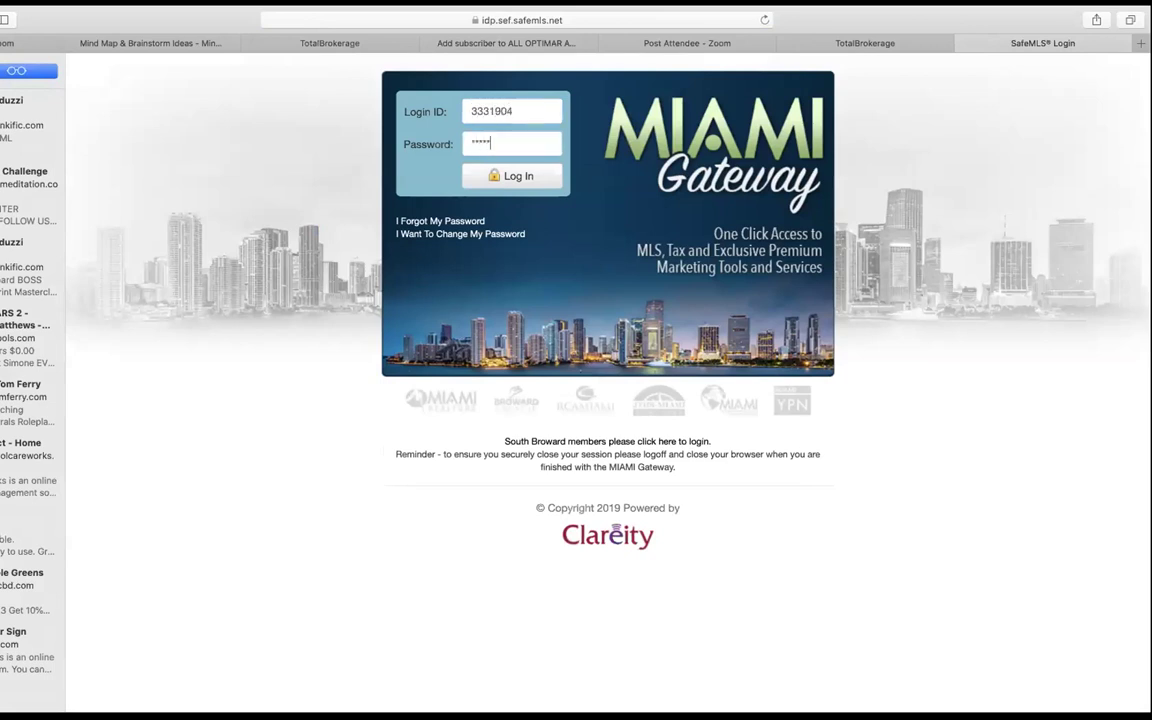
key("Return")
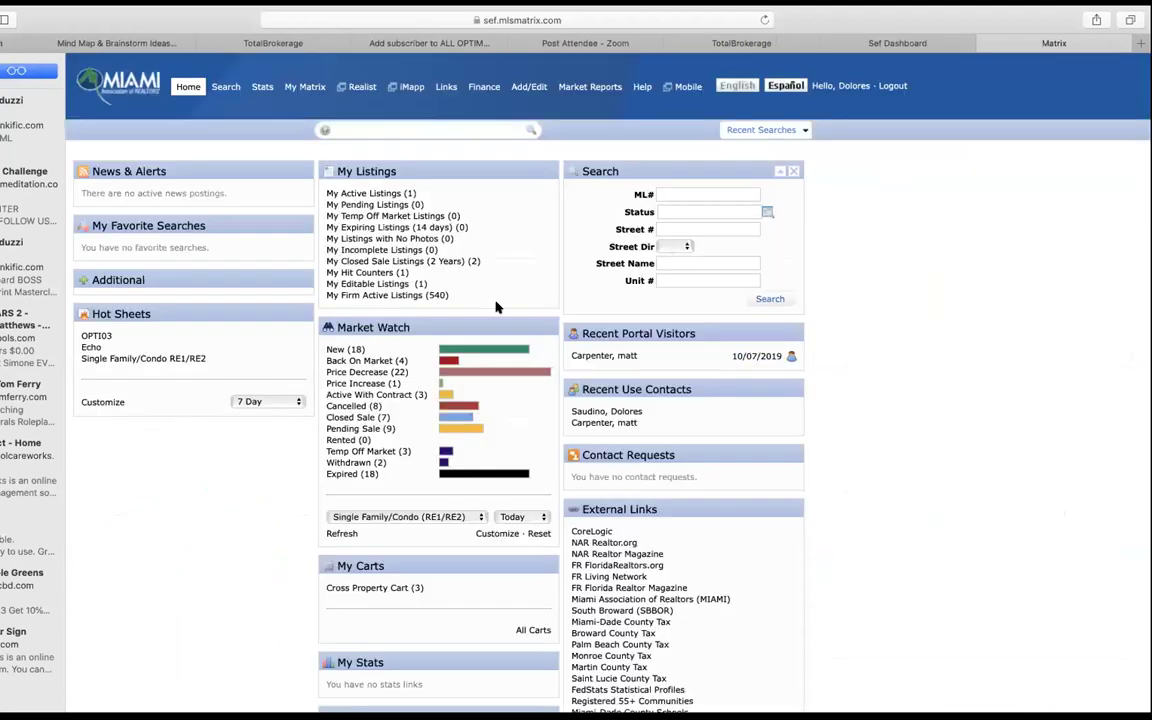
left_click(370, 196)
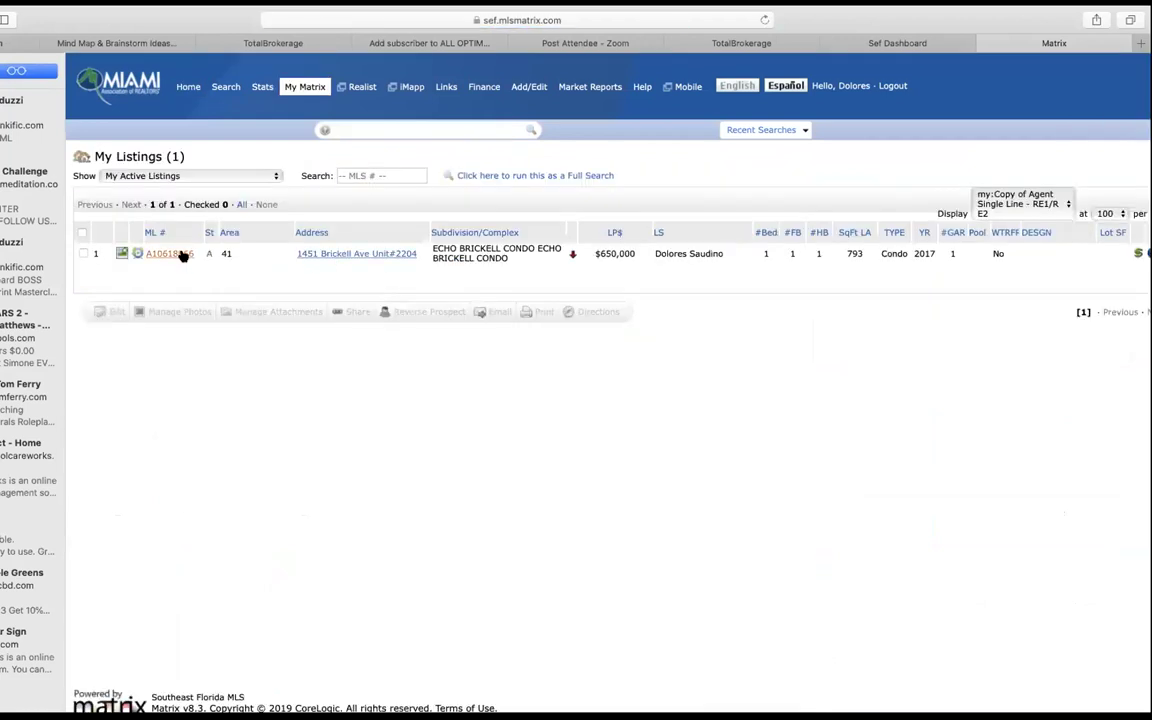
left_click(183, 254)
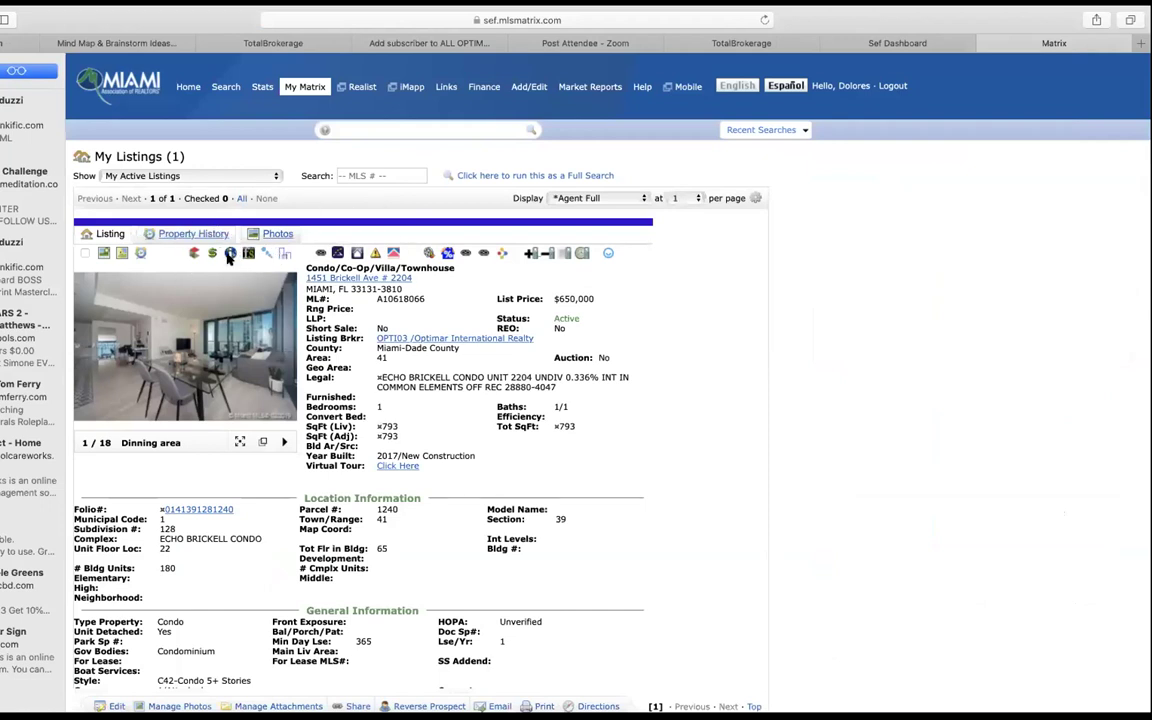
left_click(229, 255)
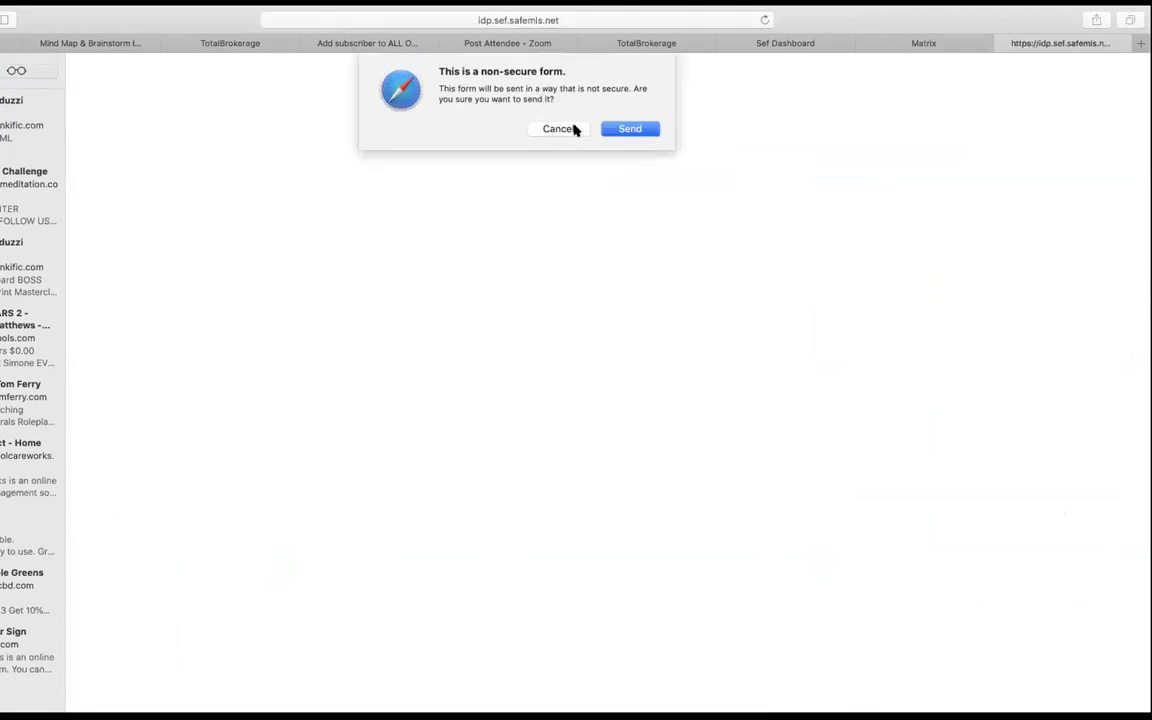
Step: Allow the non-secure form, select the report's Property Information text, and return to TotalBrokerage
left_click(642, 132)
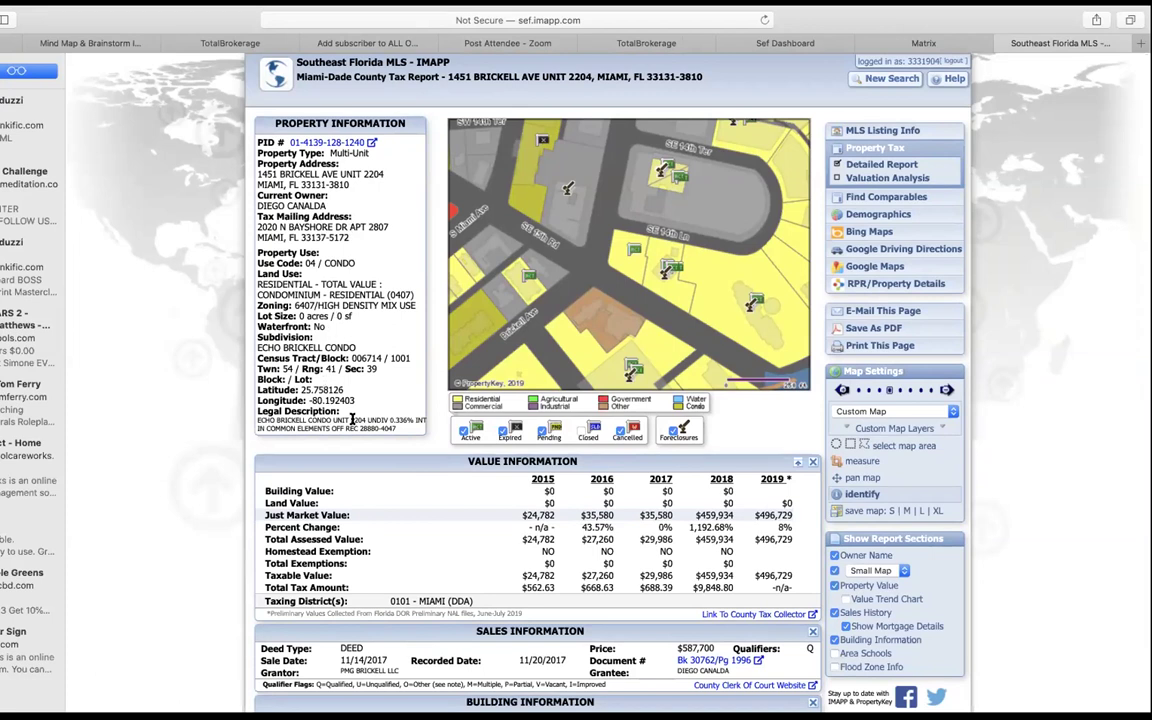
left_click_drag(323, 437, 265, 440)
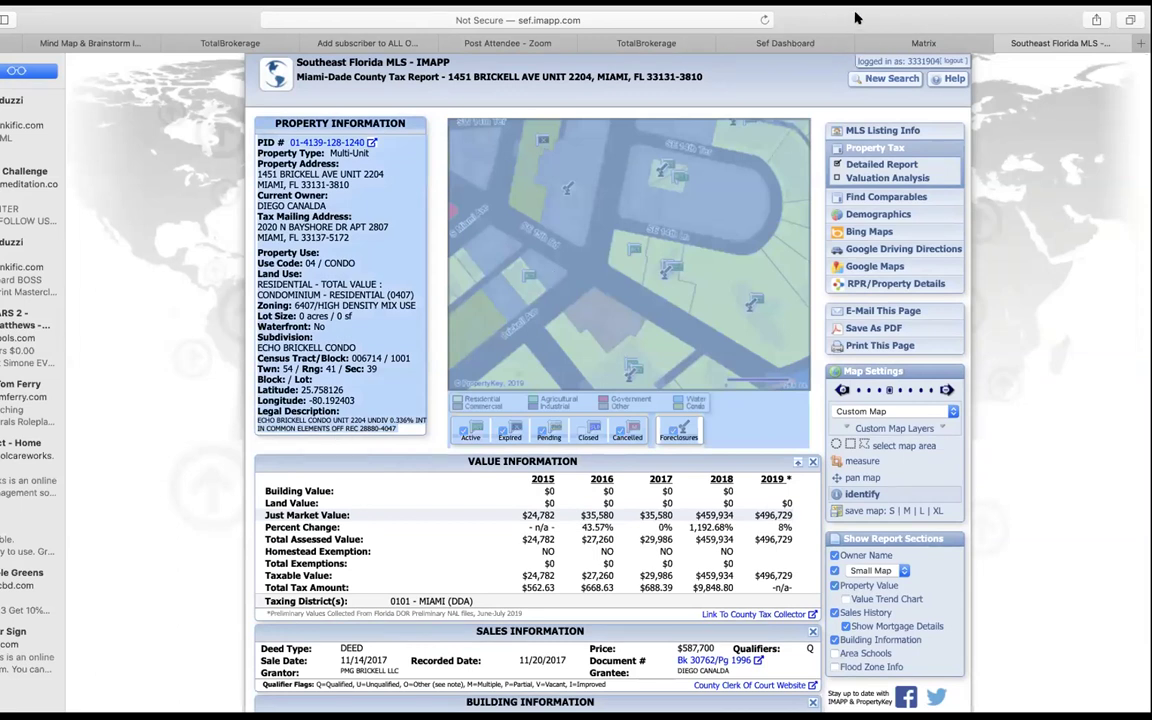
key("ctrl+shift+Tab")
key("ctrl+shift+Tab")
key("ctrl+shift+Tab")
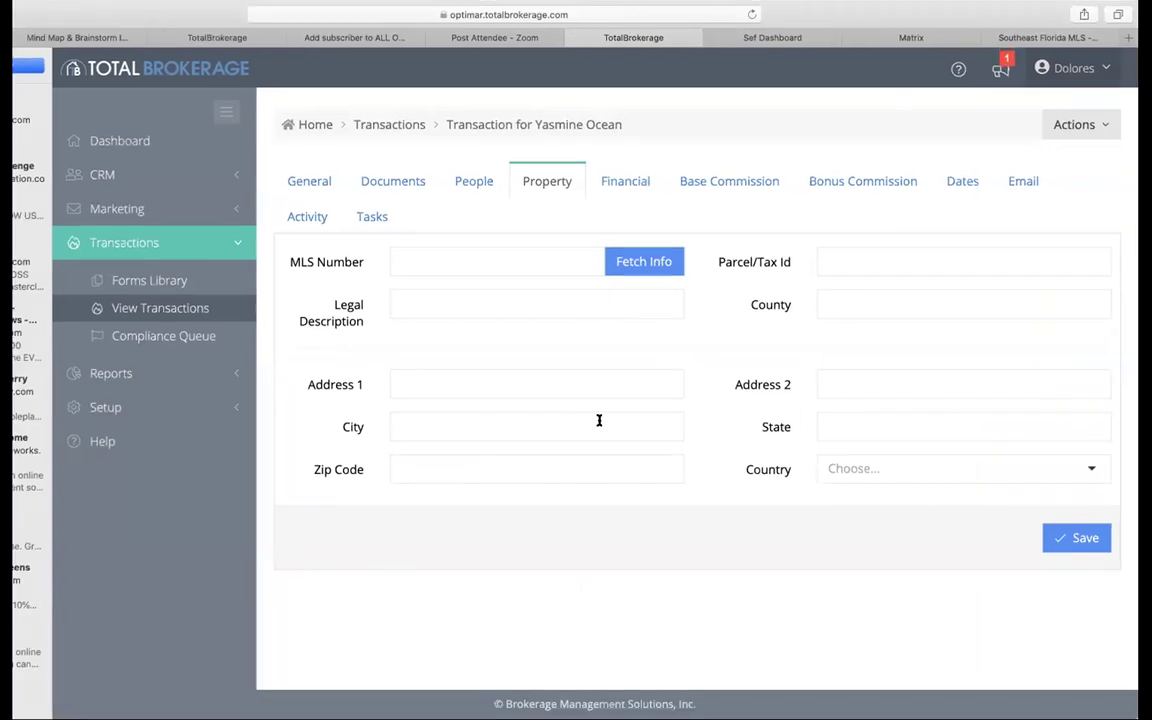
left_click(408, 303)
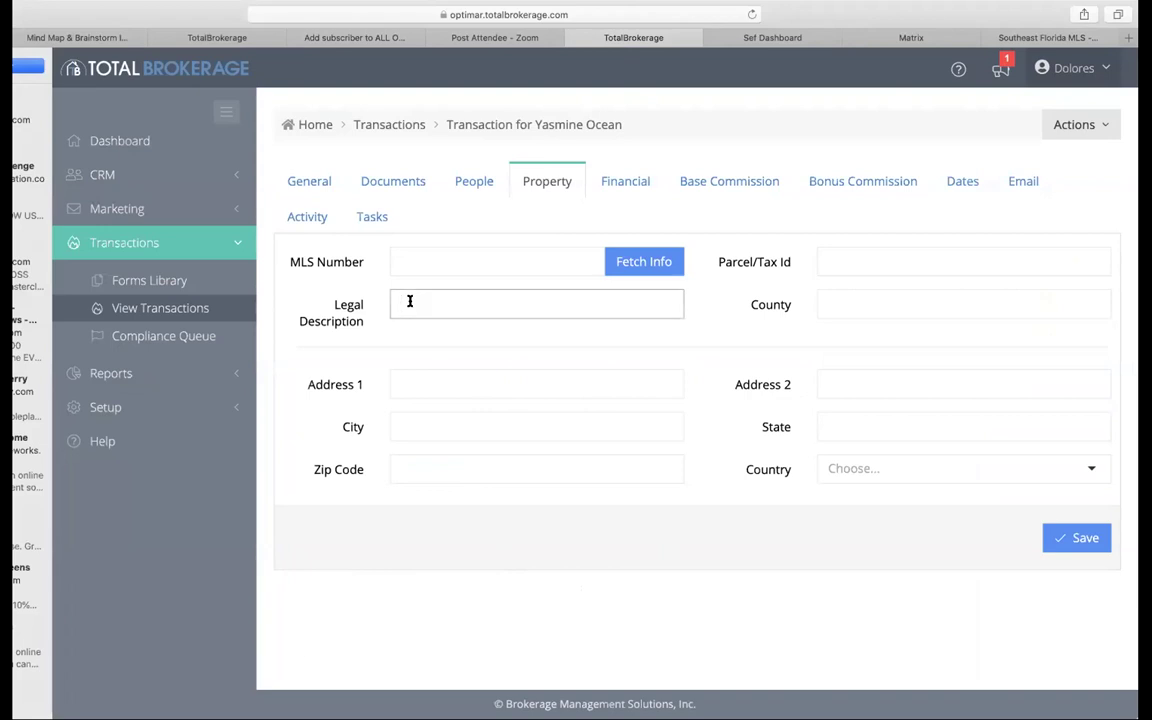
key("super+v")
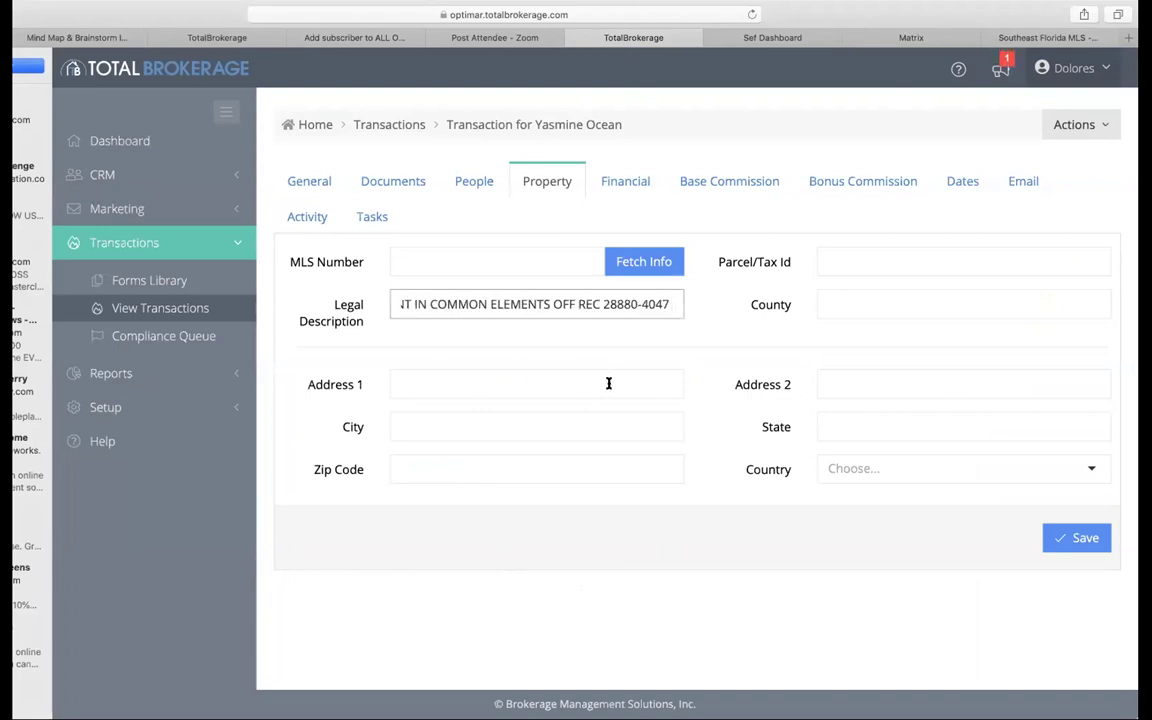
left_click(404, 383)
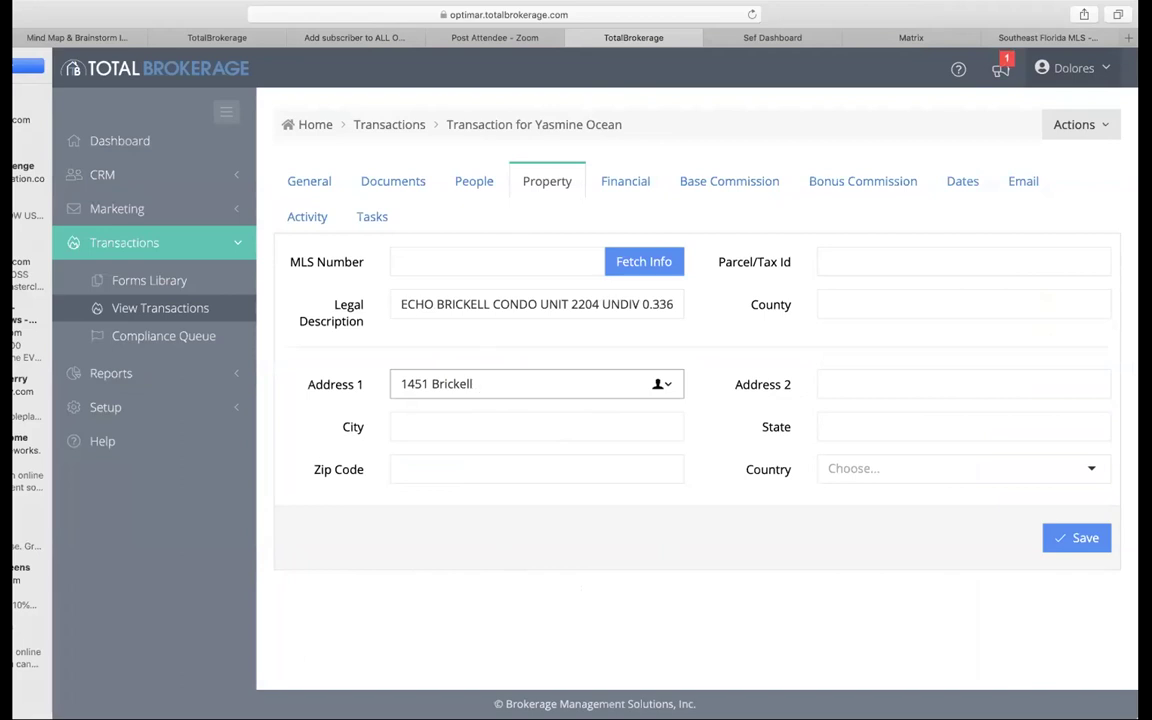
left_click(1075, 541)
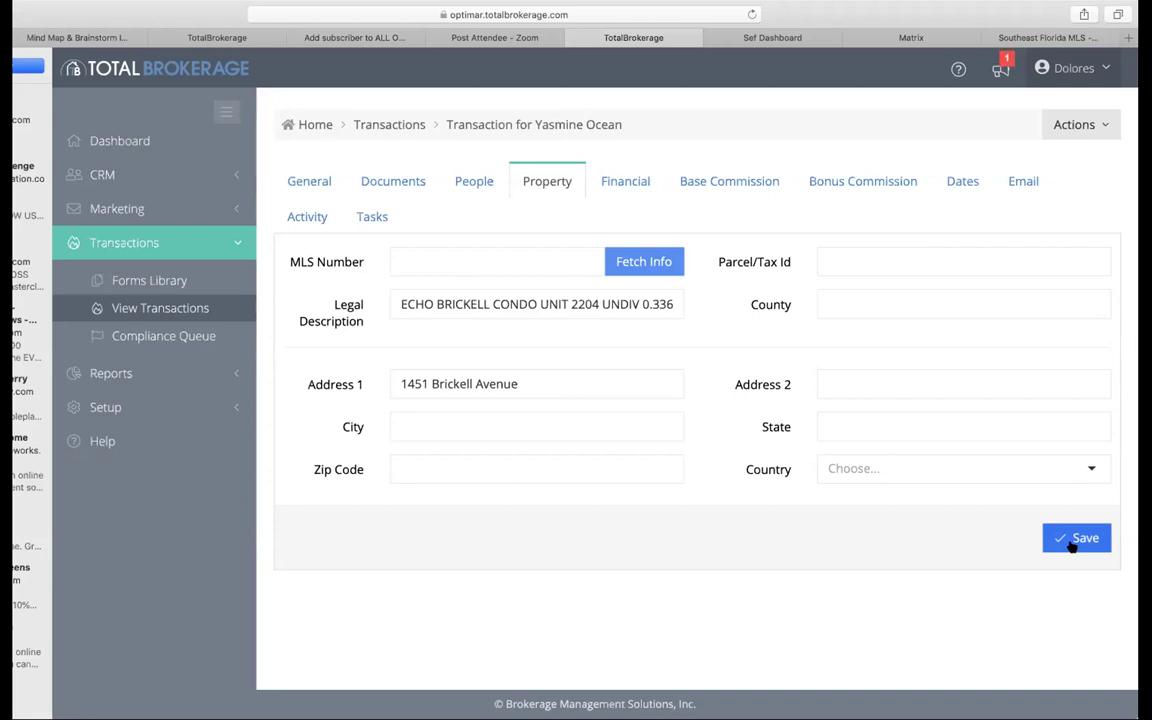
left_click(1072, 544)
left_click(625, 180)
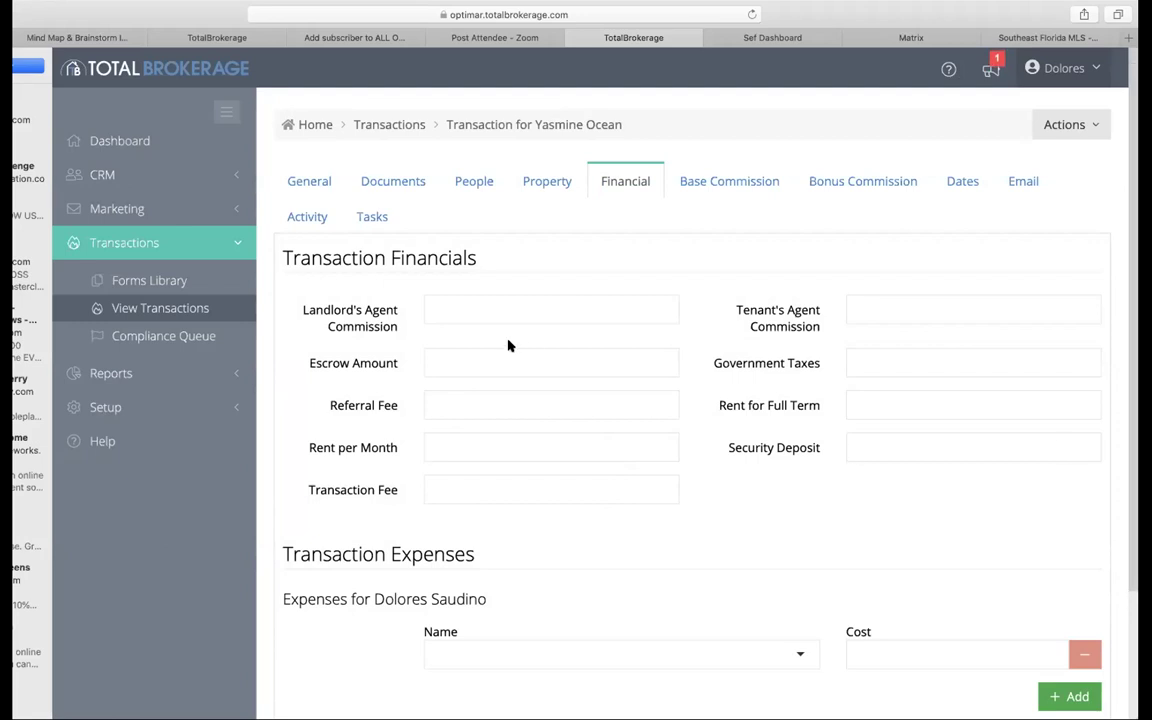
Step: Enter 2000 monthly rent, 2,000 escrow and 24,000 full-term rent, then save the financials
left_click(432, 368)
left_click(658, 450)
type("2000")
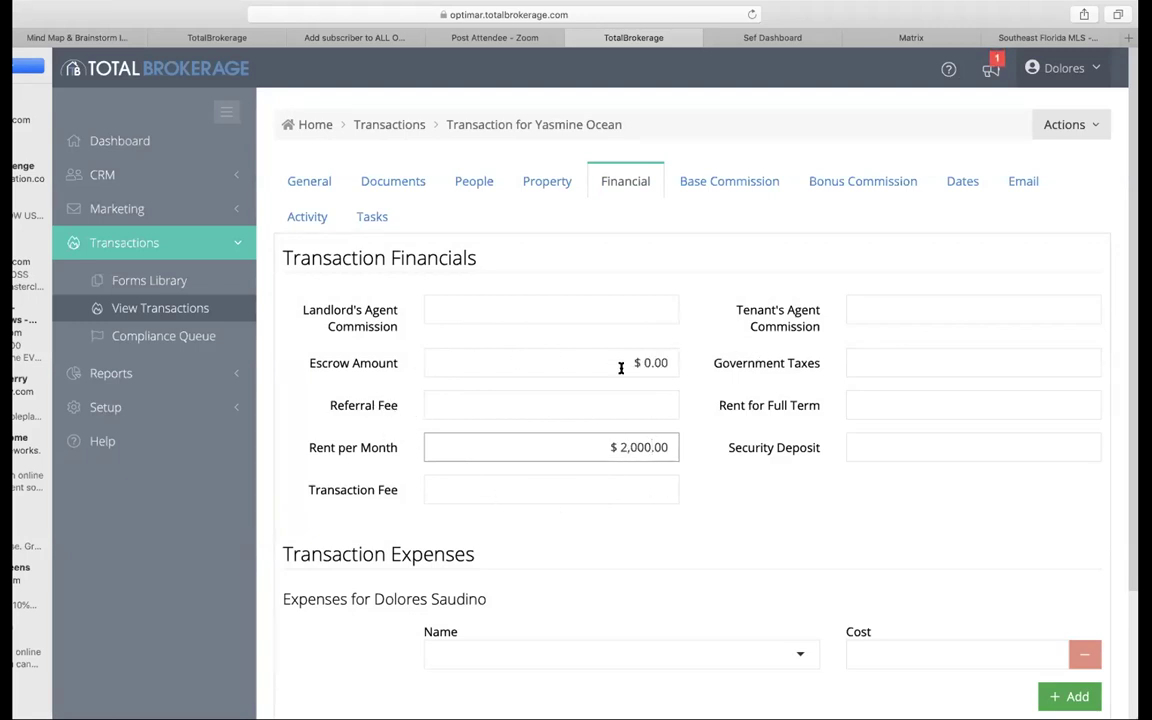
left_click(655, 366)
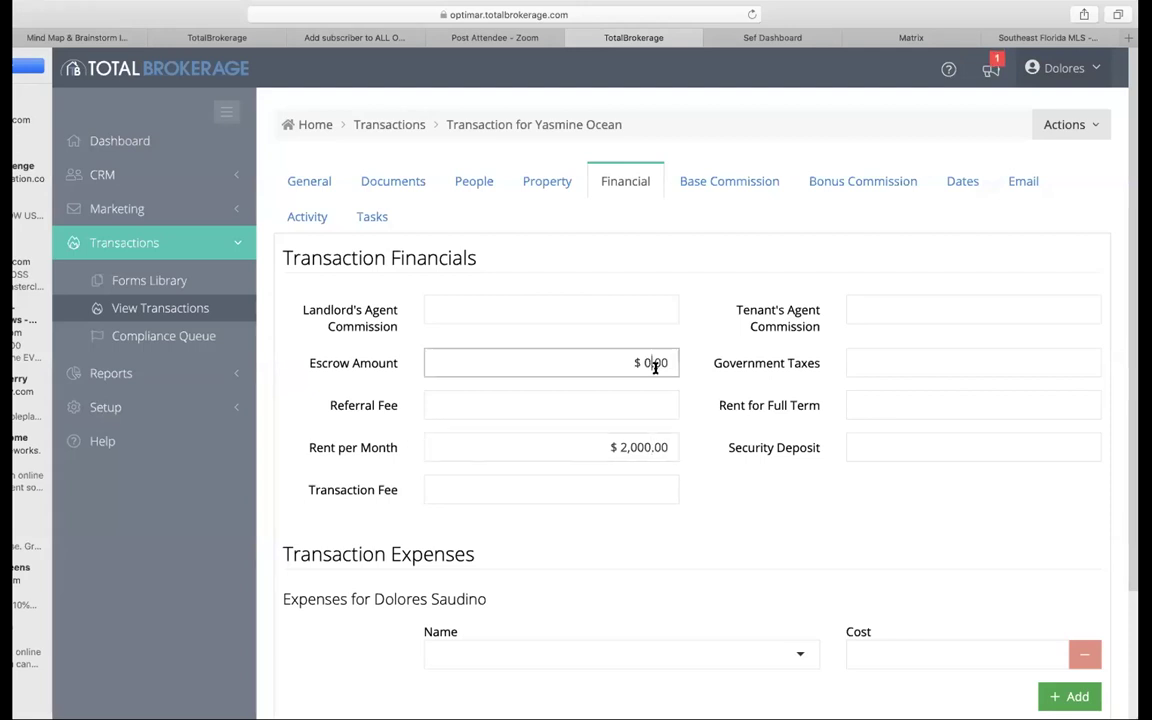
type("2,000")
left_click(951, 407)
type("24,000")
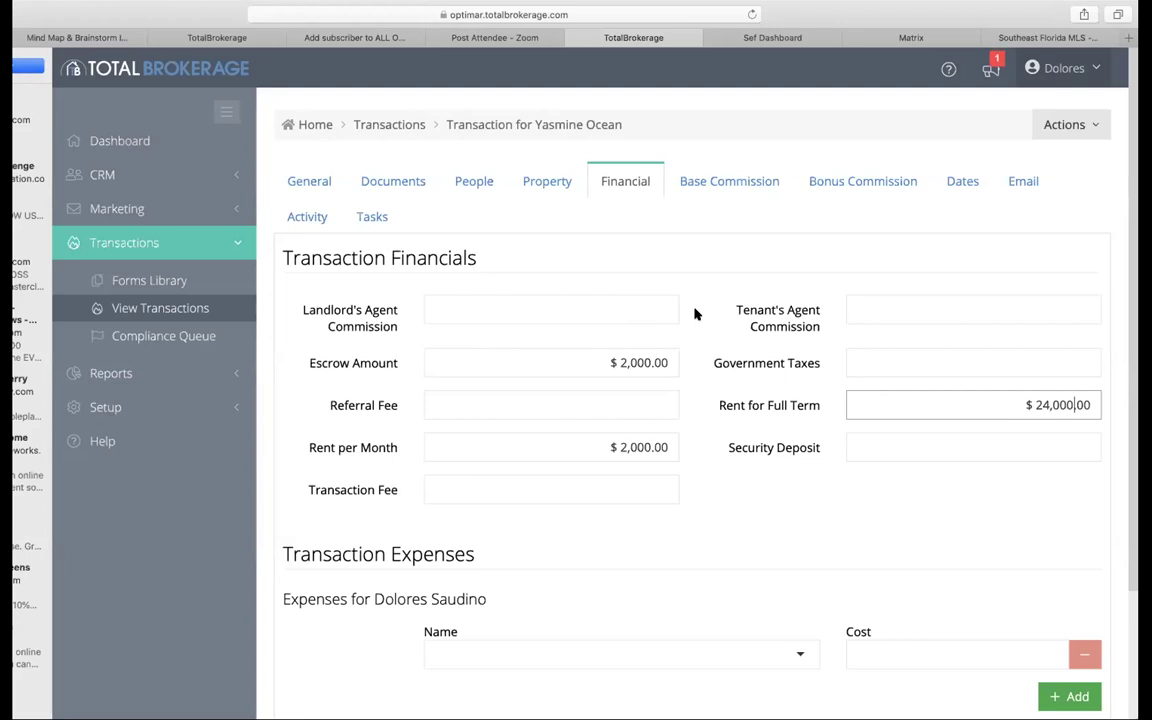
scroll(643, 435, "down", 3)
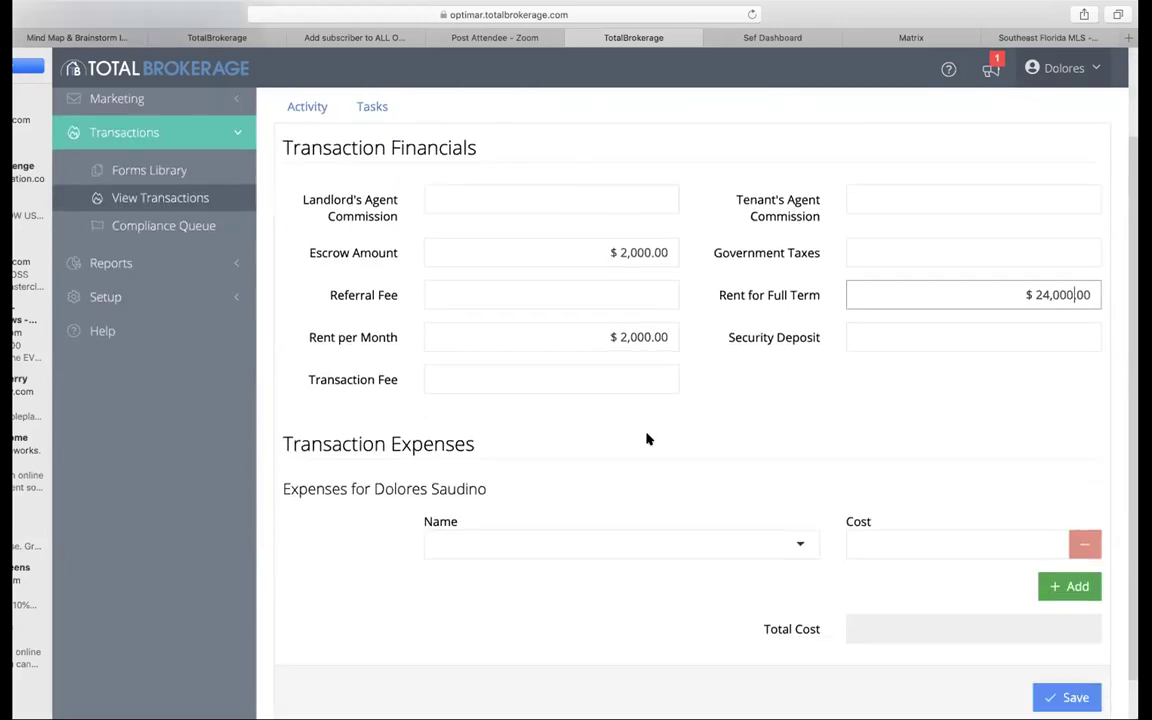
left_click(1074, 698)
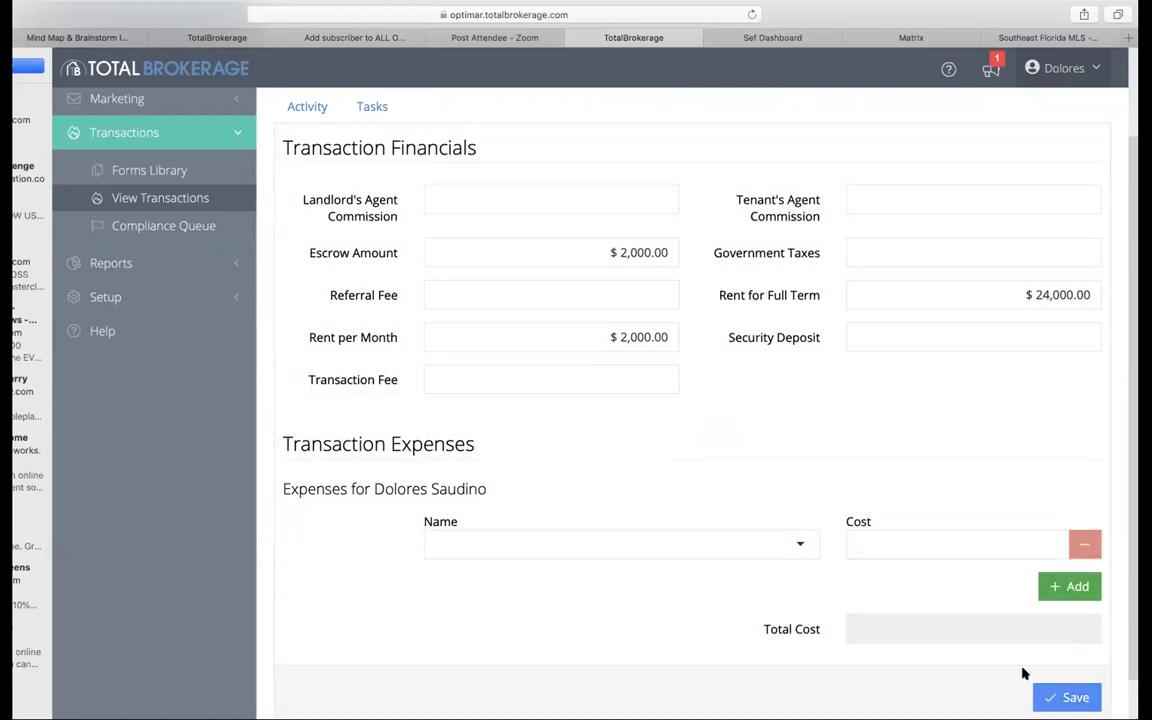
scroll(845, 445, "up", 3)
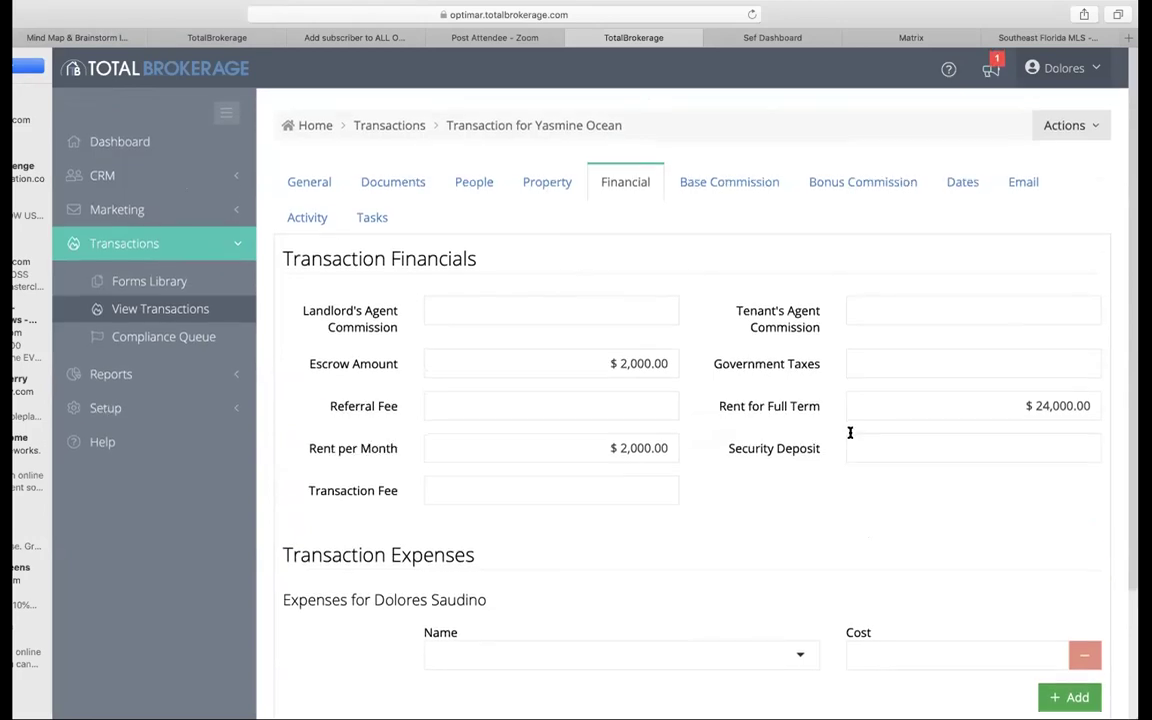
Step: Choose a contact in the Seller 1 dropdown on the transaction's People tab
left_click(470, 182)
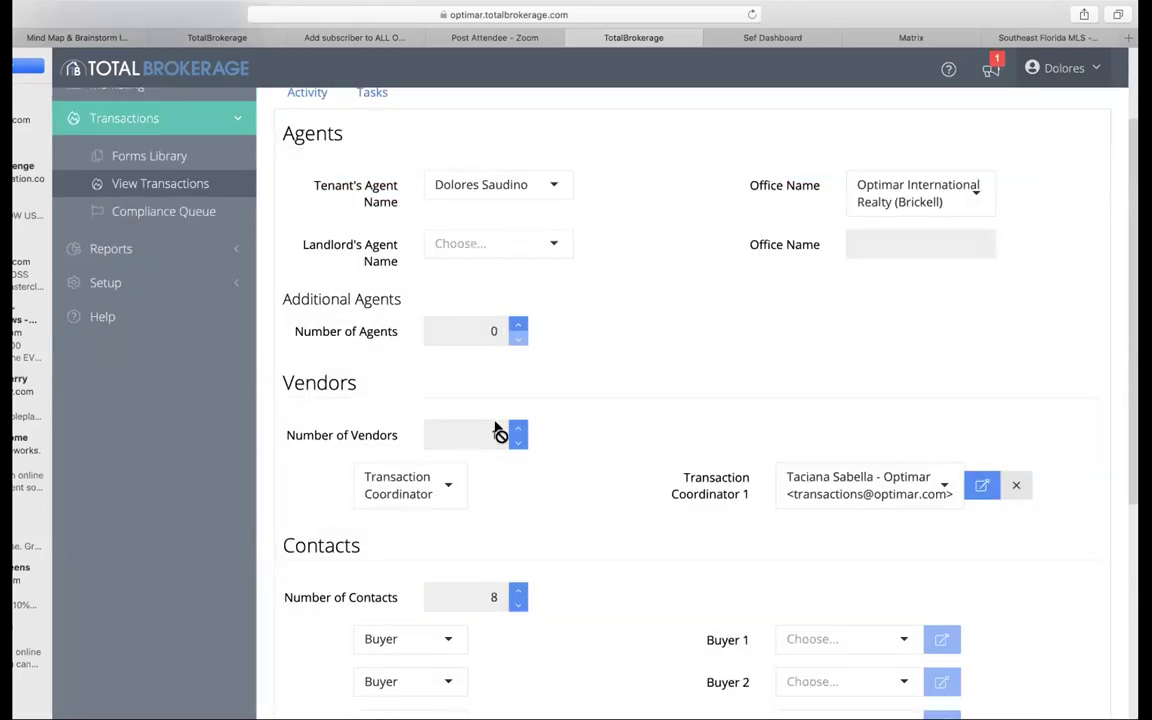
scroll(476, 456, "down", 3)
scroll(622, 490, "down", 3)
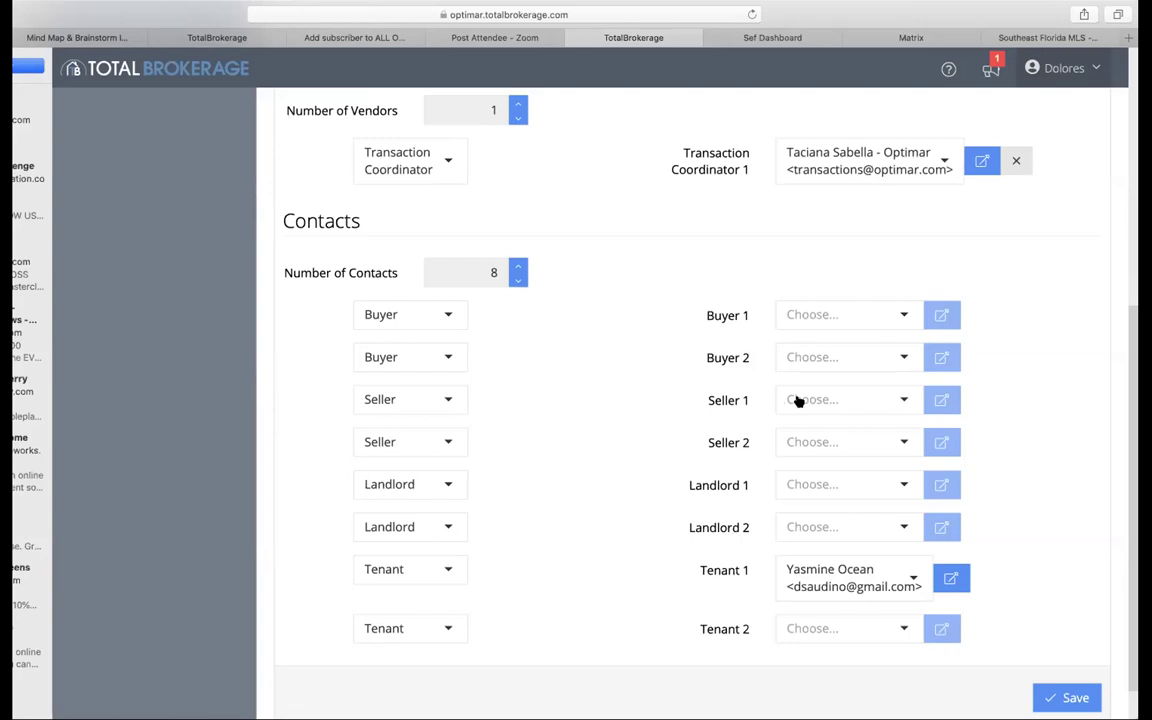
left_click(833, 401)
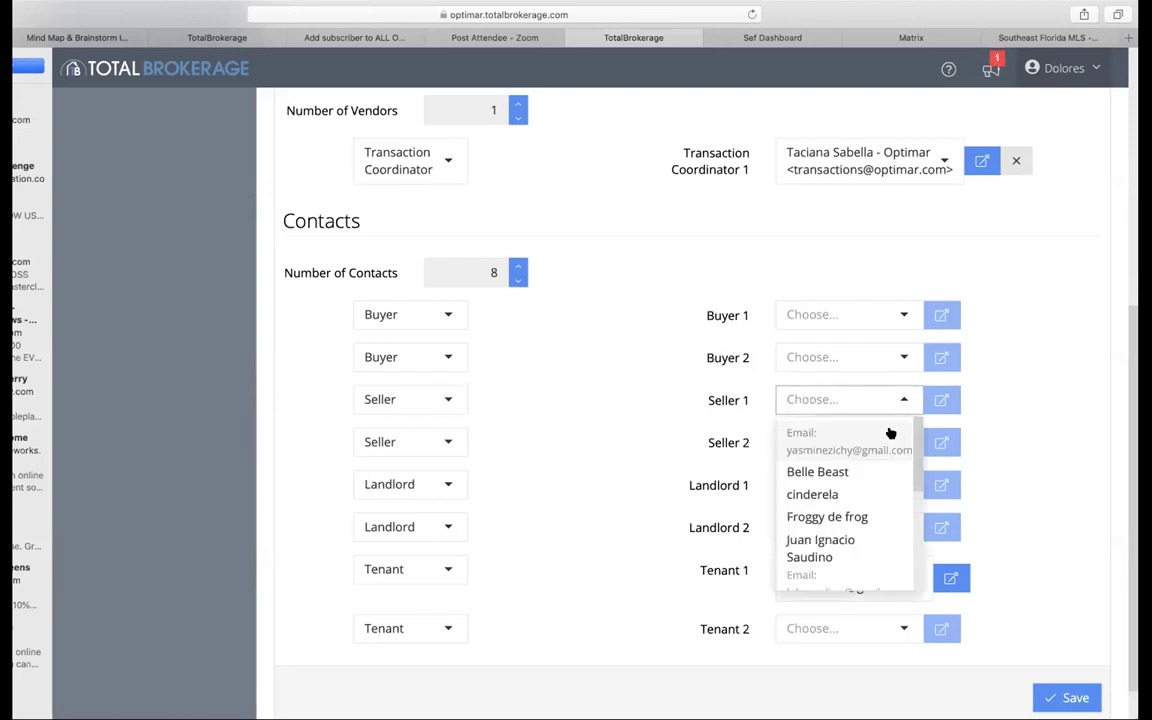
left_click(856, 476)
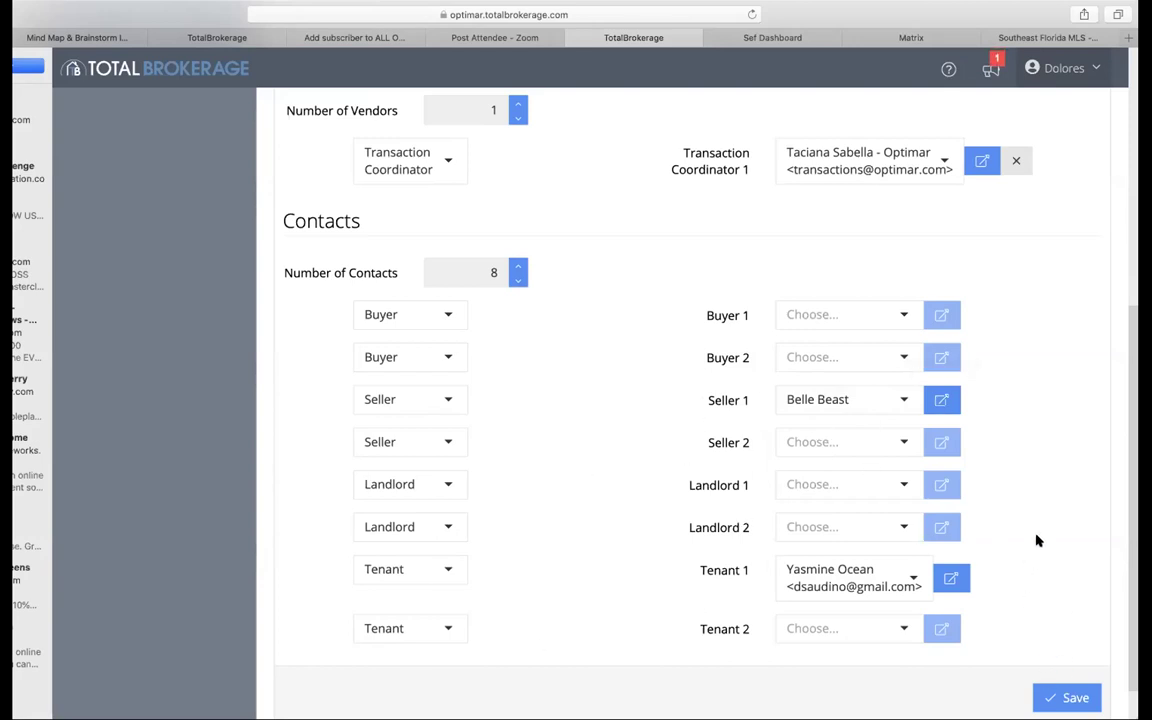
scroll(1036, 540, "up", 1)
scroll(1036, 540, "down", 1)
scroll(1036, 540, "down", 1)
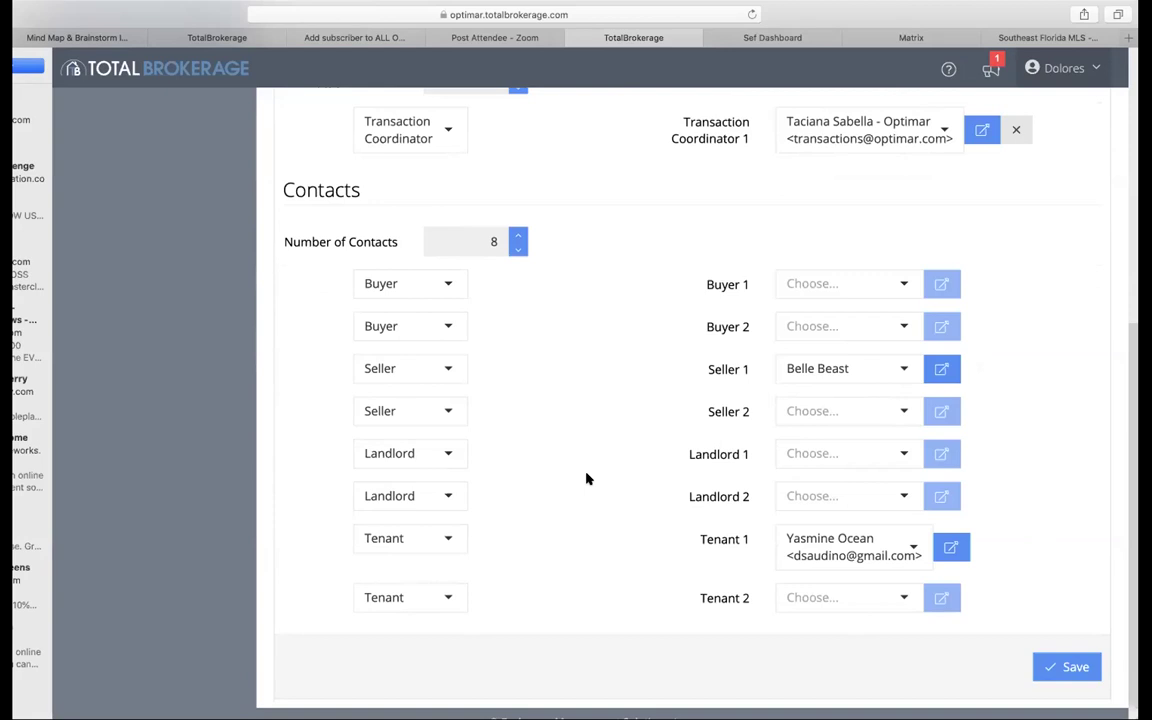
scroll(988, 447, "up", 3)
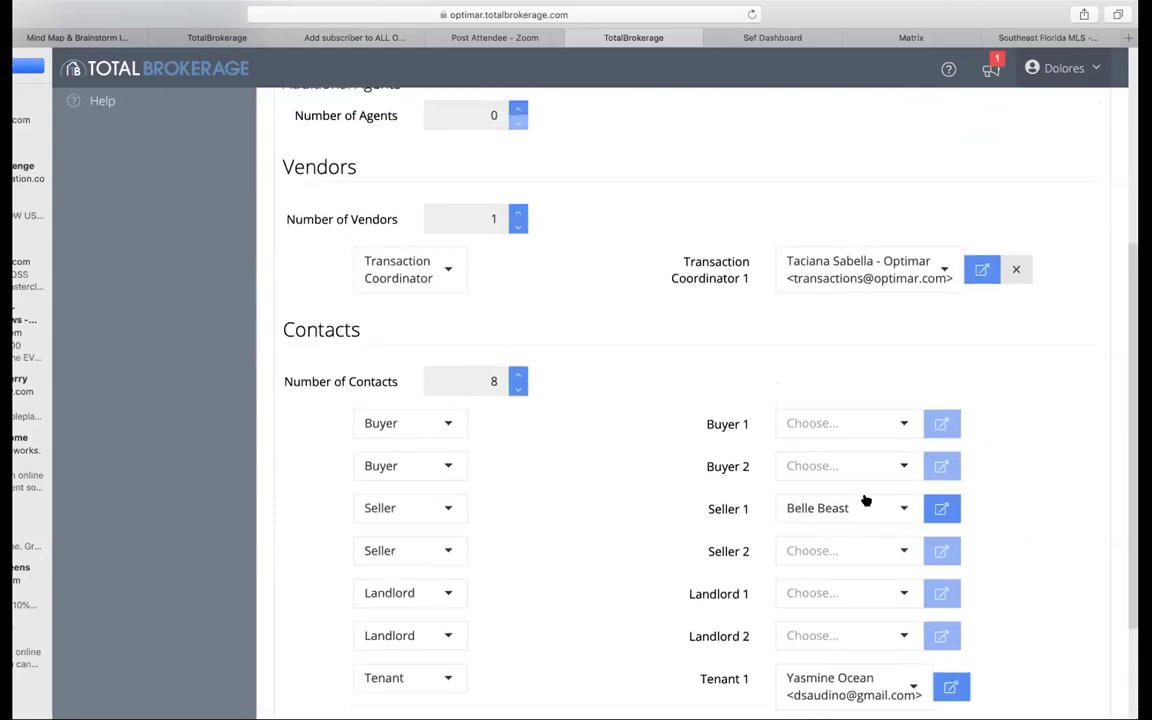
scroll(841, 452, "up", 7)
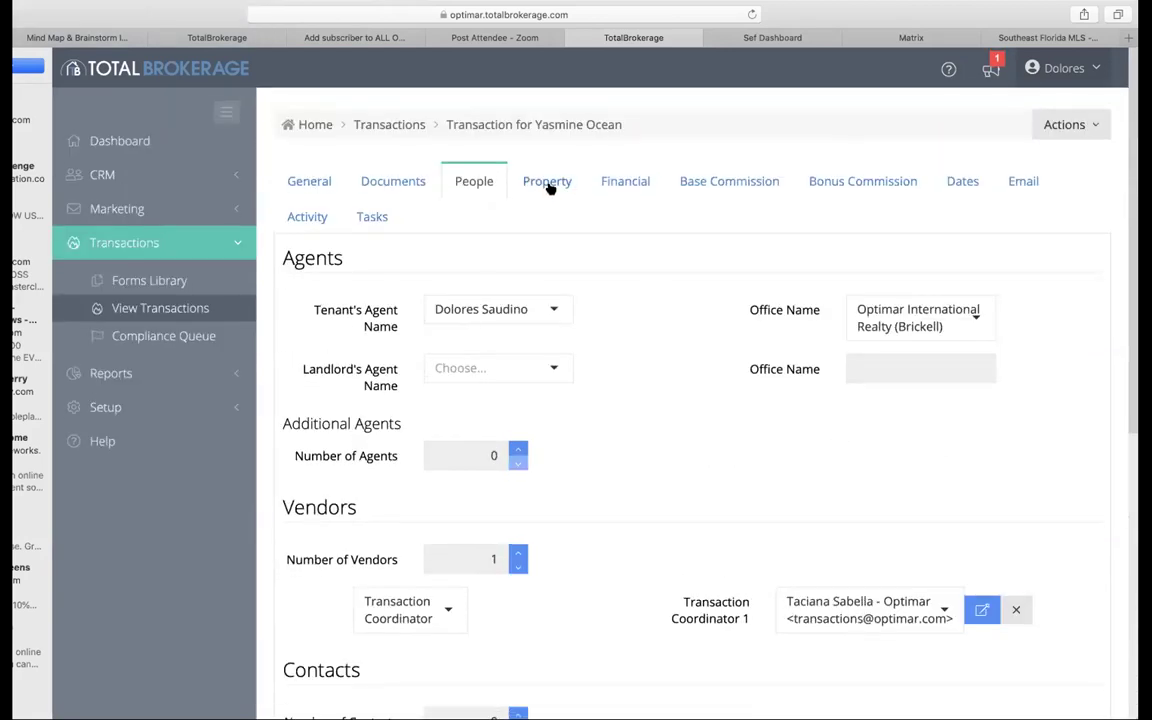
left_click(549, 186)
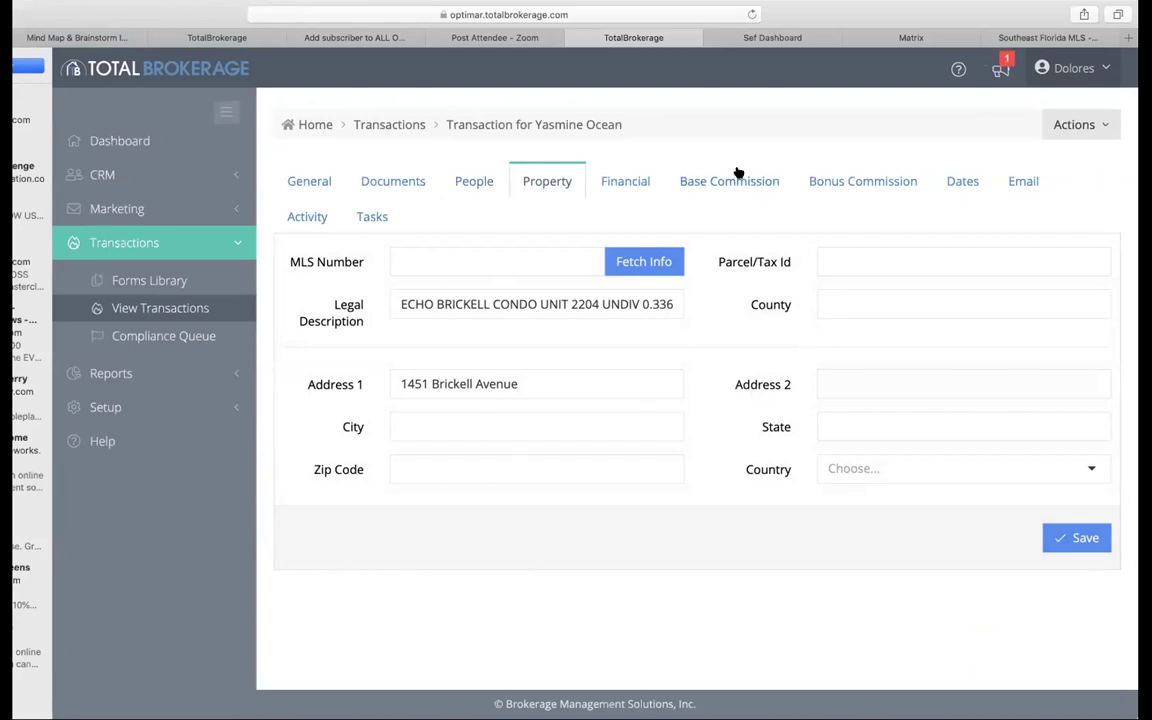
Step: Save the financial figures: $2,000.00 escrow, $2,000.00 monthly rent, $24,000.00 full-term rent
left_click(628, 184)
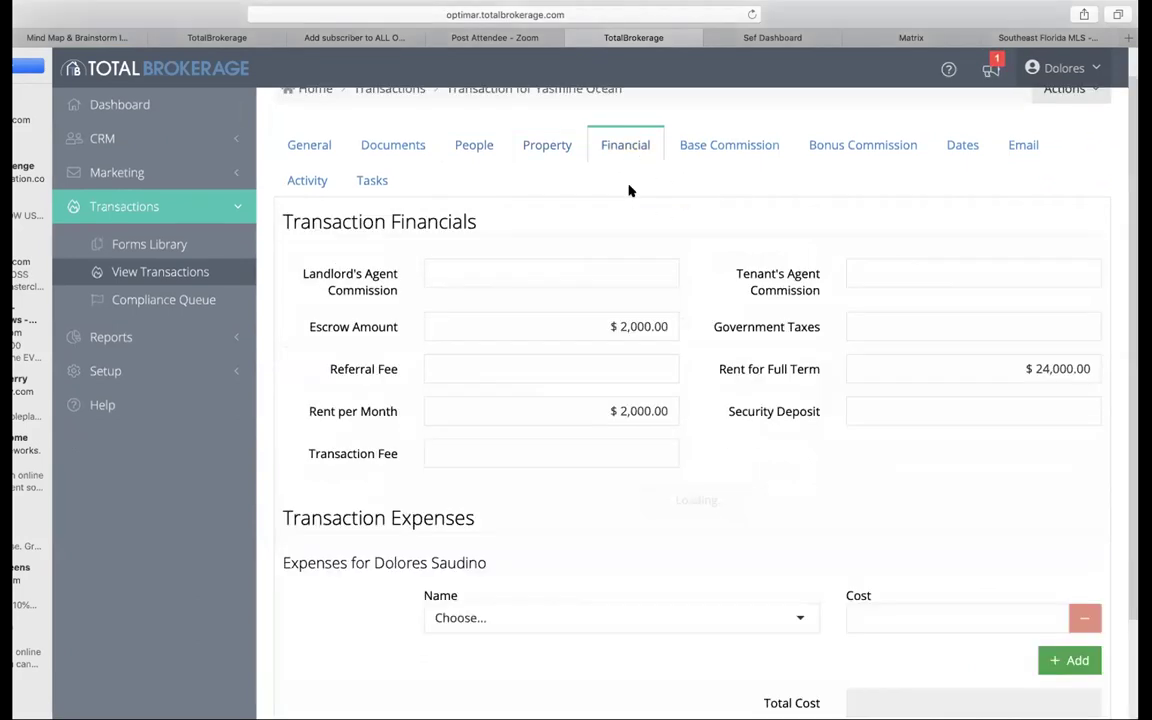
scroll(900, 385, "down", 3)
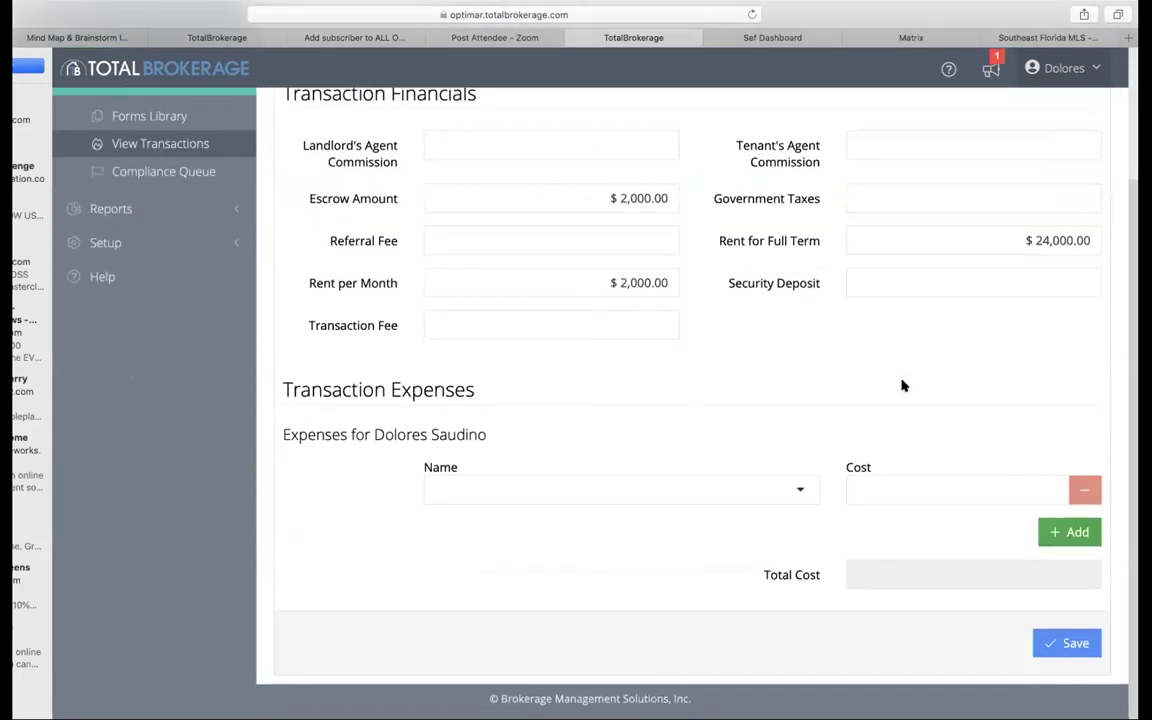
left_click(1063, 647)
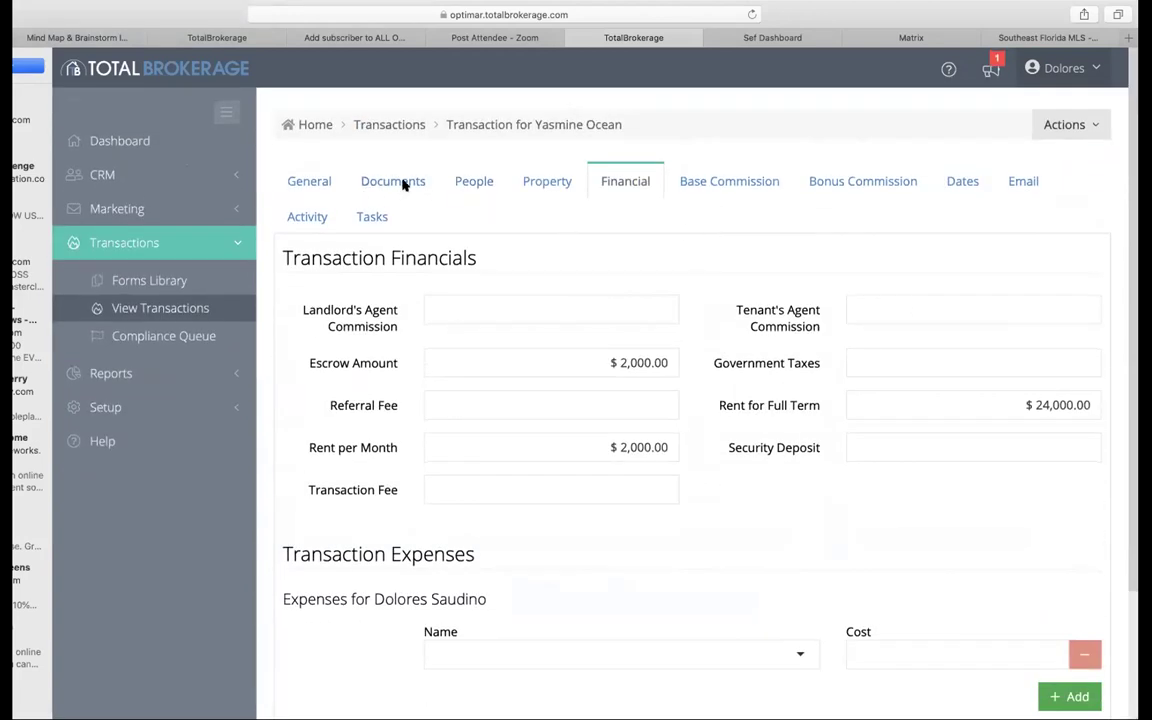
left_click(402, 183)
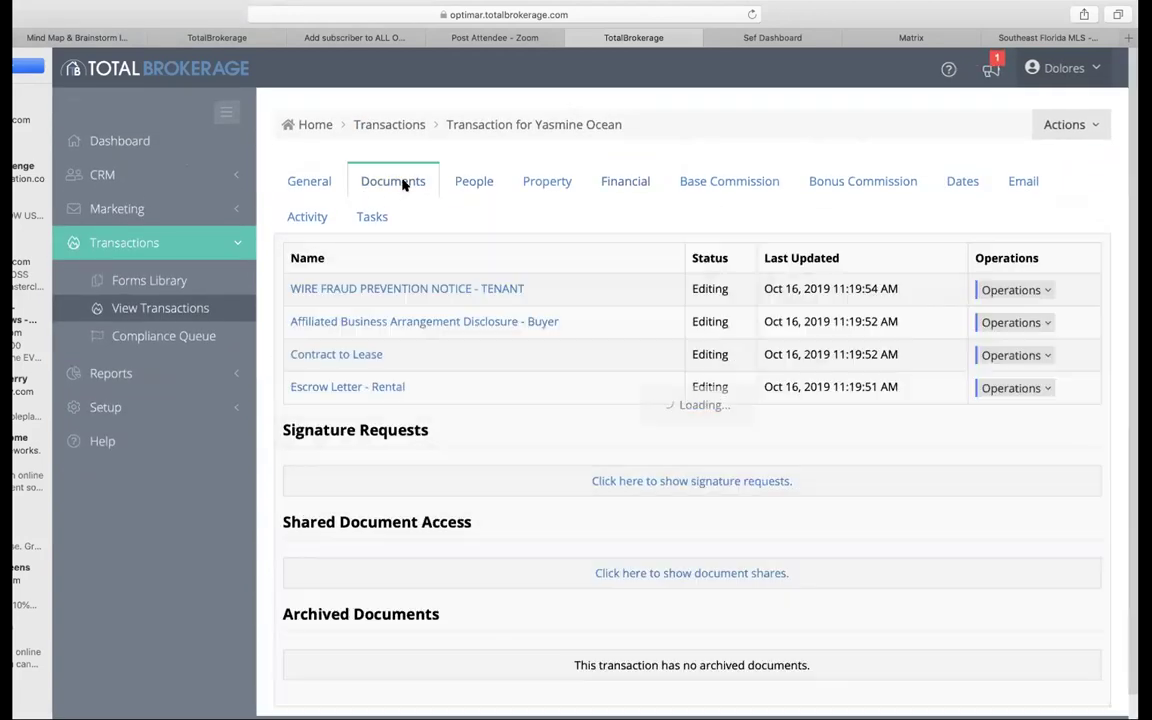
Step: Open the Escrow Letter - Rental document and deselect its Landlord 2 - Name field
left_click(339, 388)
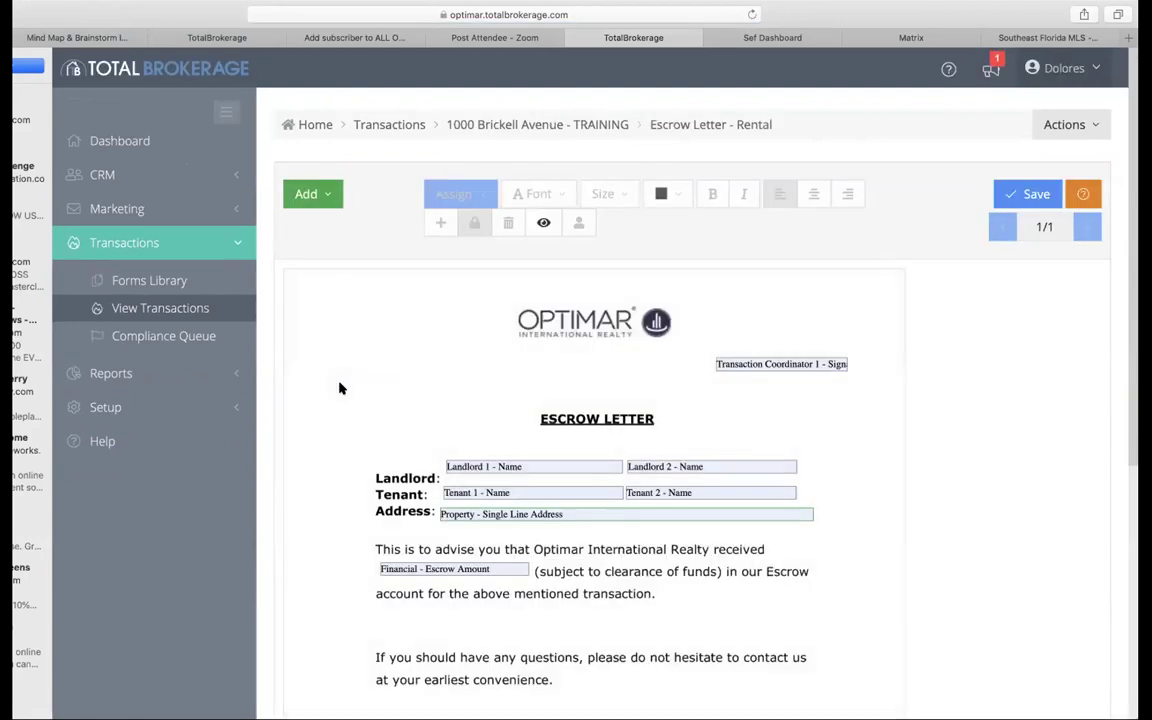
scroll(339, 388, "down", 5)
scroll(339, 388, "up", 5)
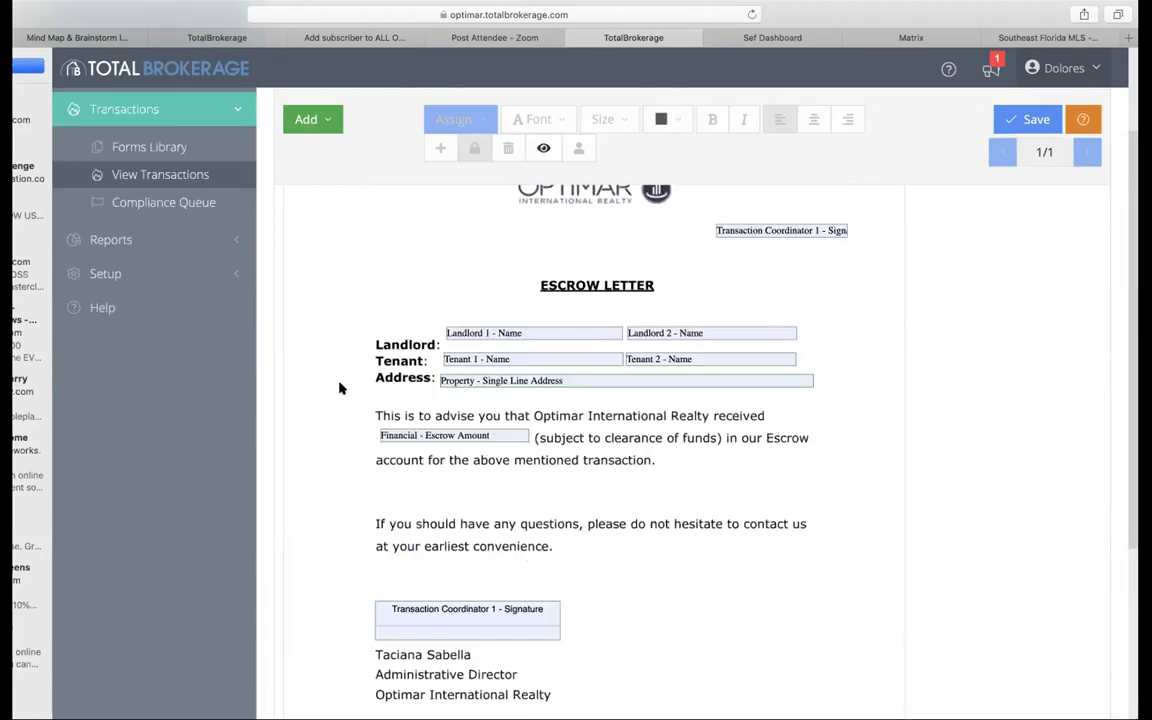
scroll(339, 388, "down", 1)
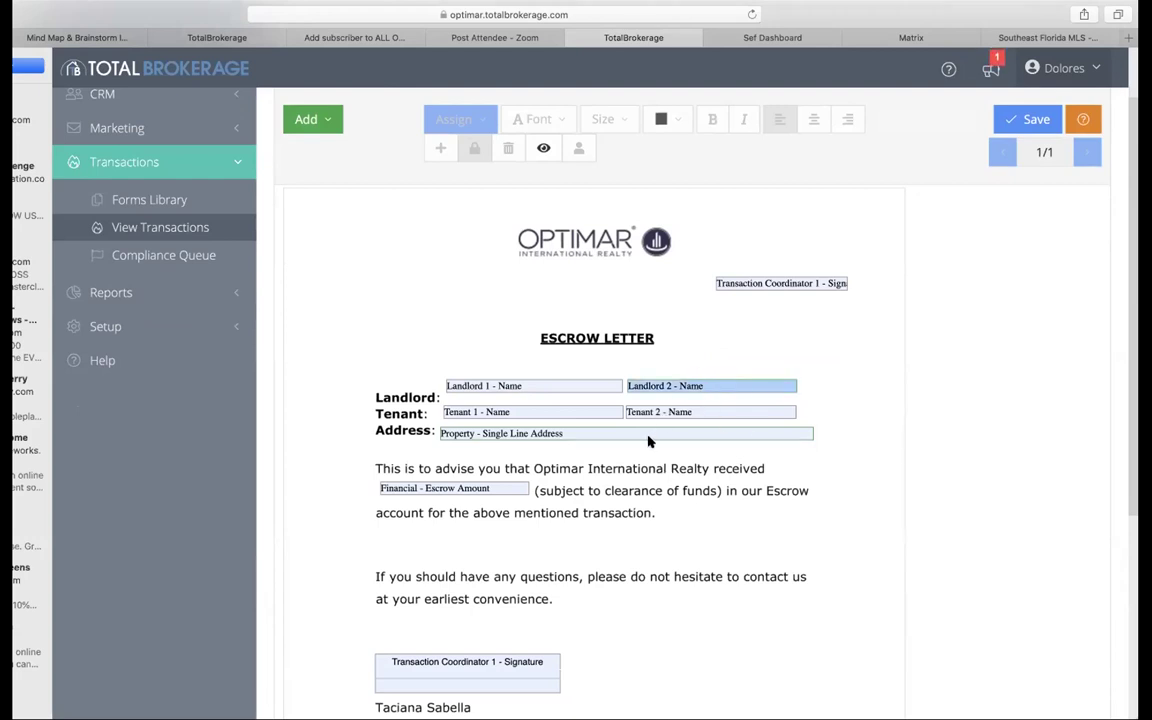
left_click(813, 384)
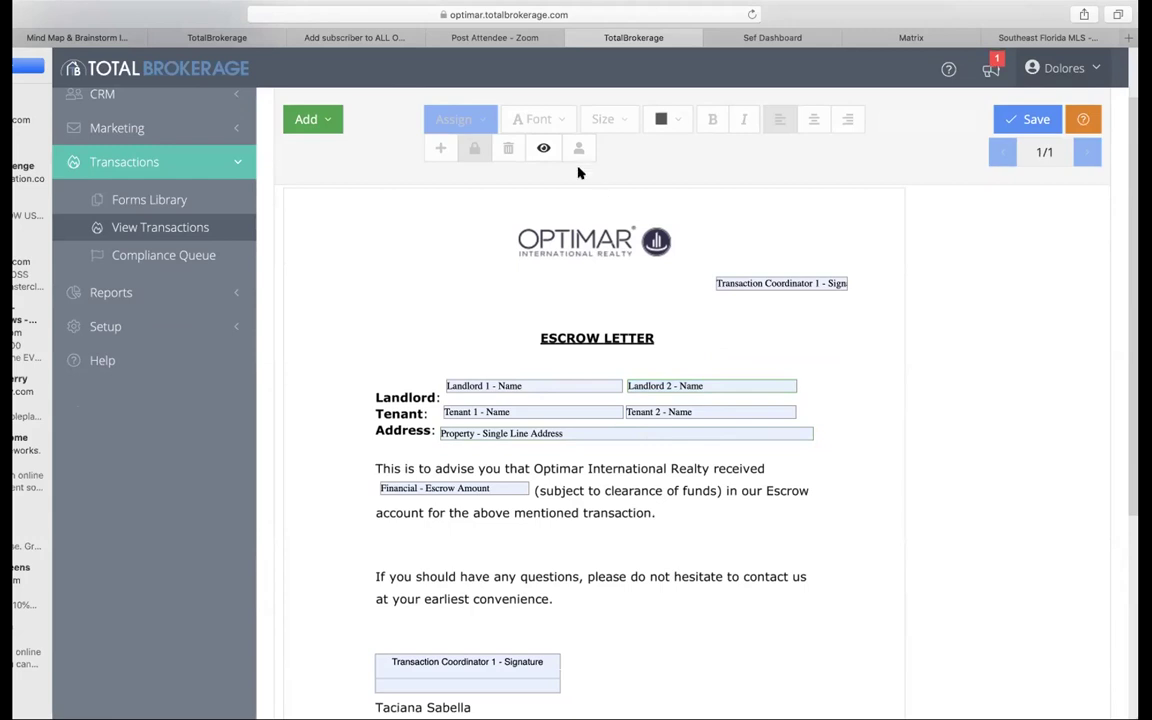
left_click(545, 148)
left_click(542, 150)
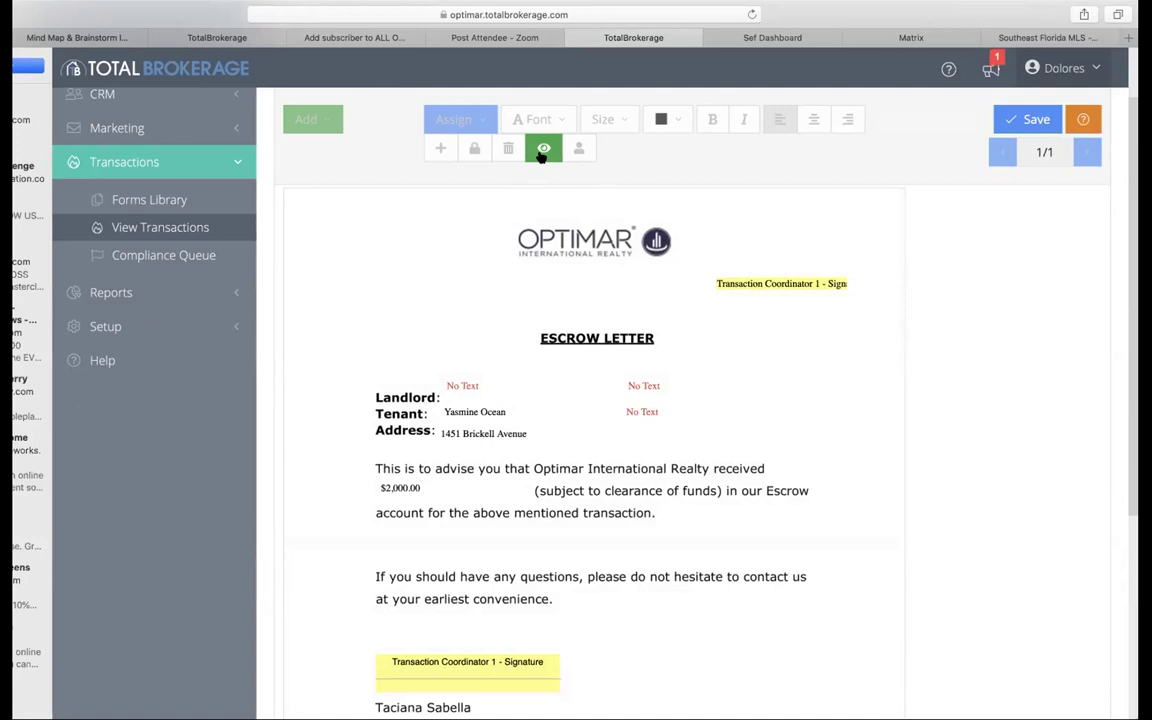
scroll(710, 329, "down", 2)
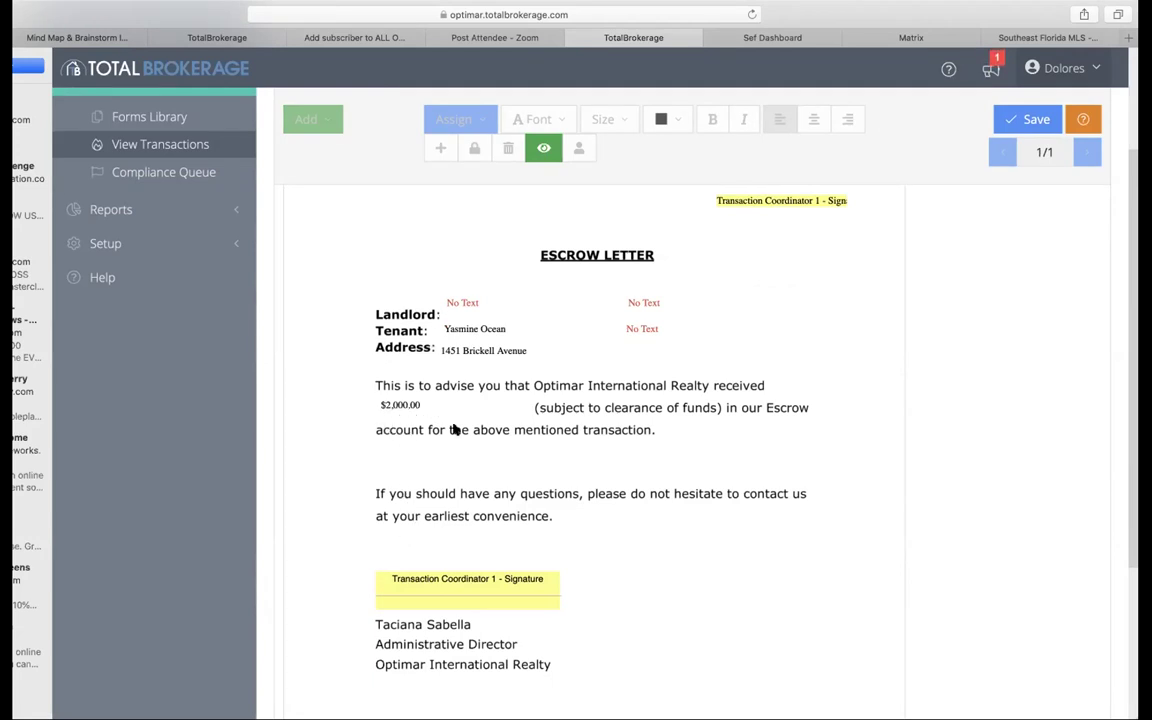
scroll(475, 430, "up", 2)
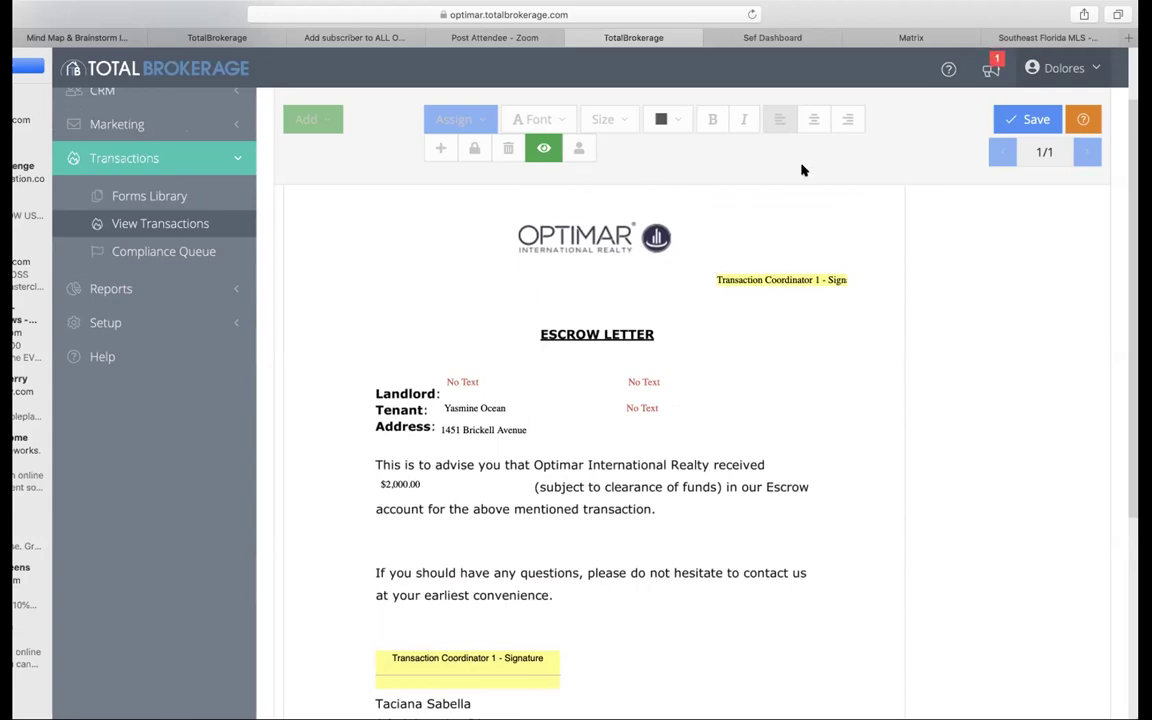
left_click(543, 148)
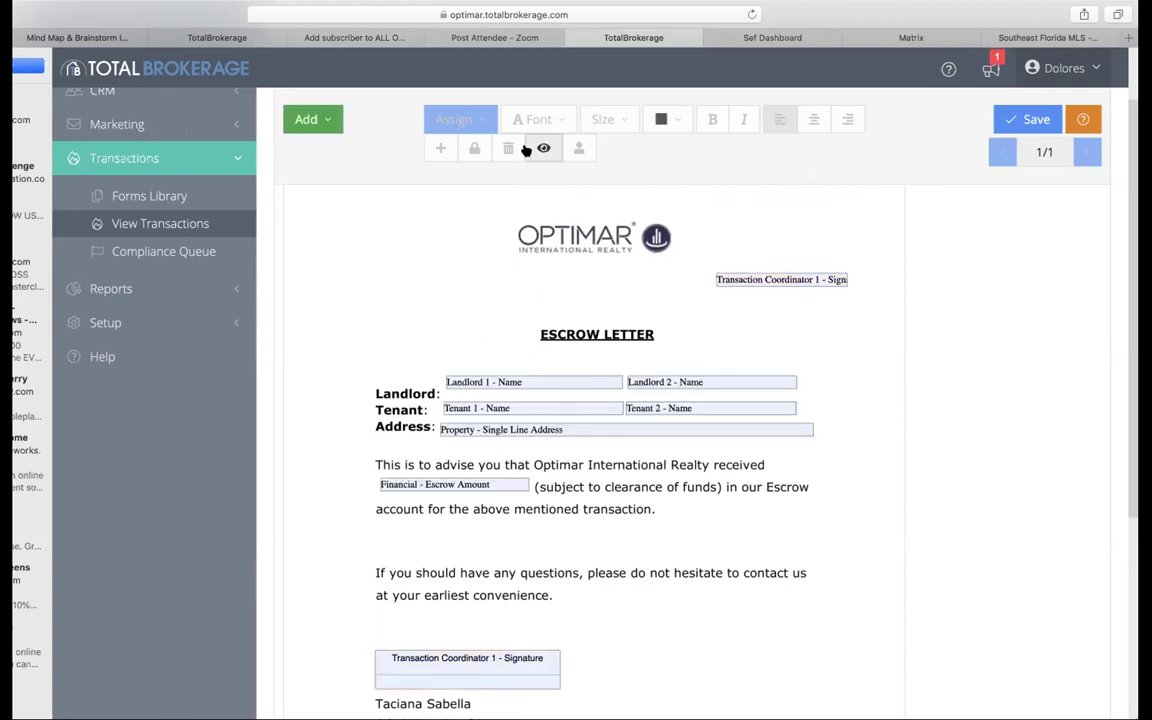
scroll(527, 149, "up", 2)
left_click(560, 124)
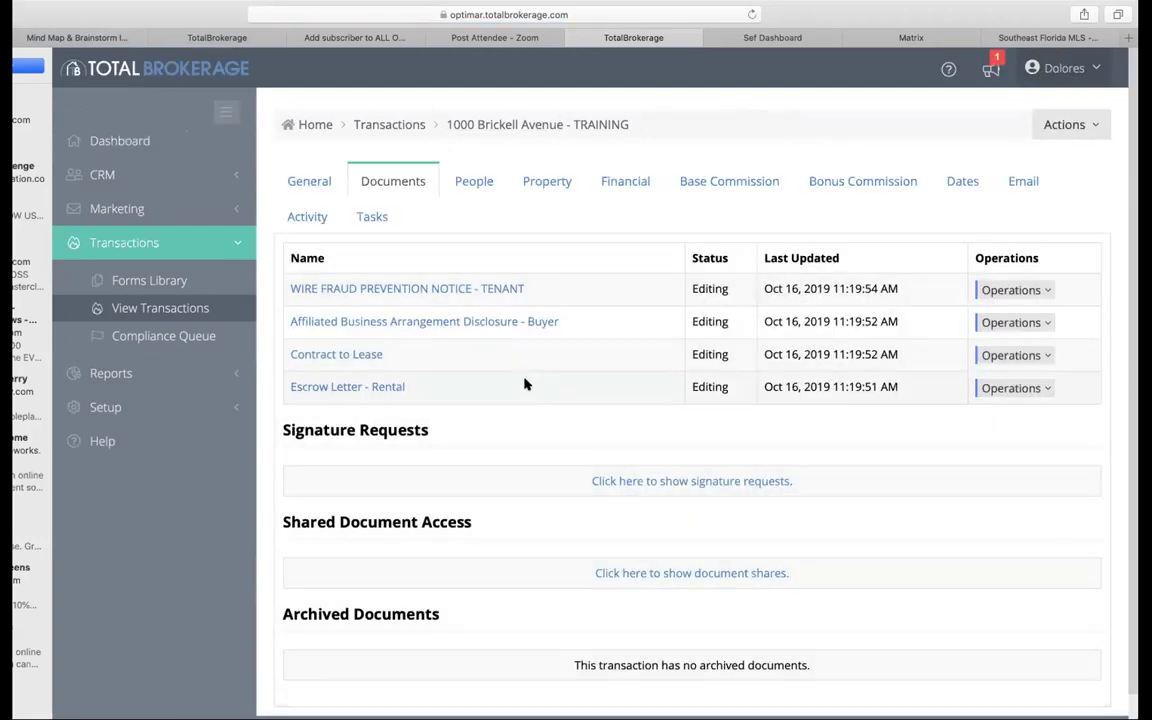
Step: Select the contact as Seller 1 in the People tab's contact dropdown
left_click(481, 184)
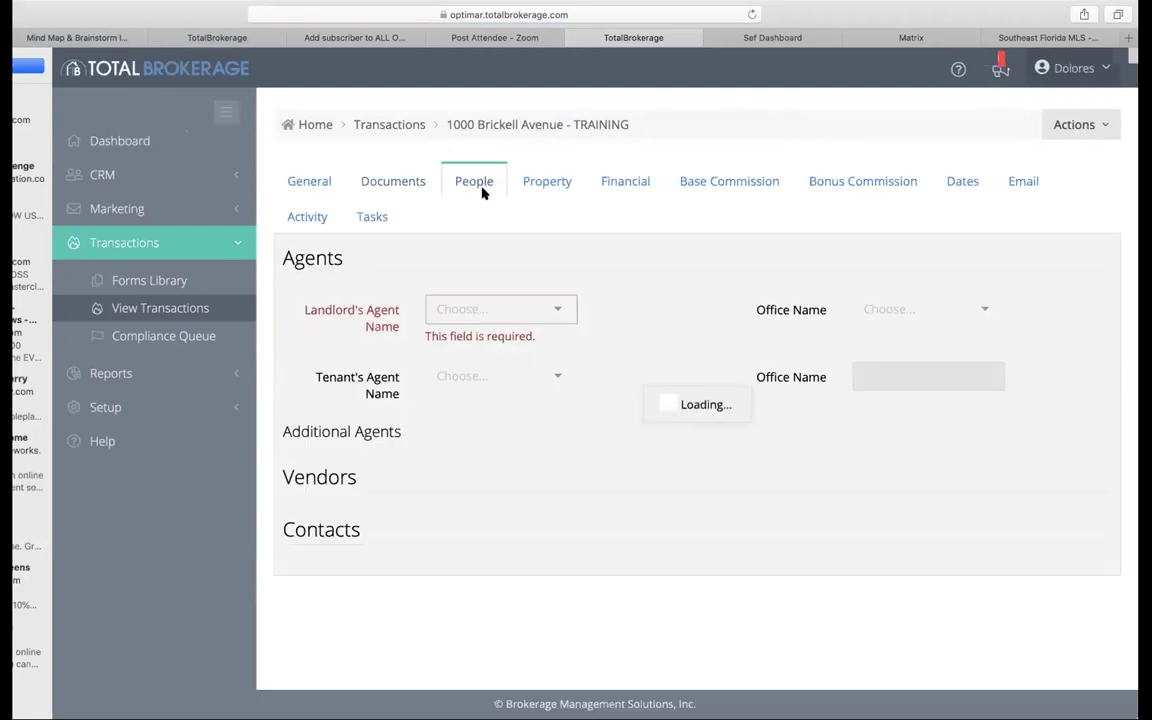
scroll(491, 411, "down", 10)
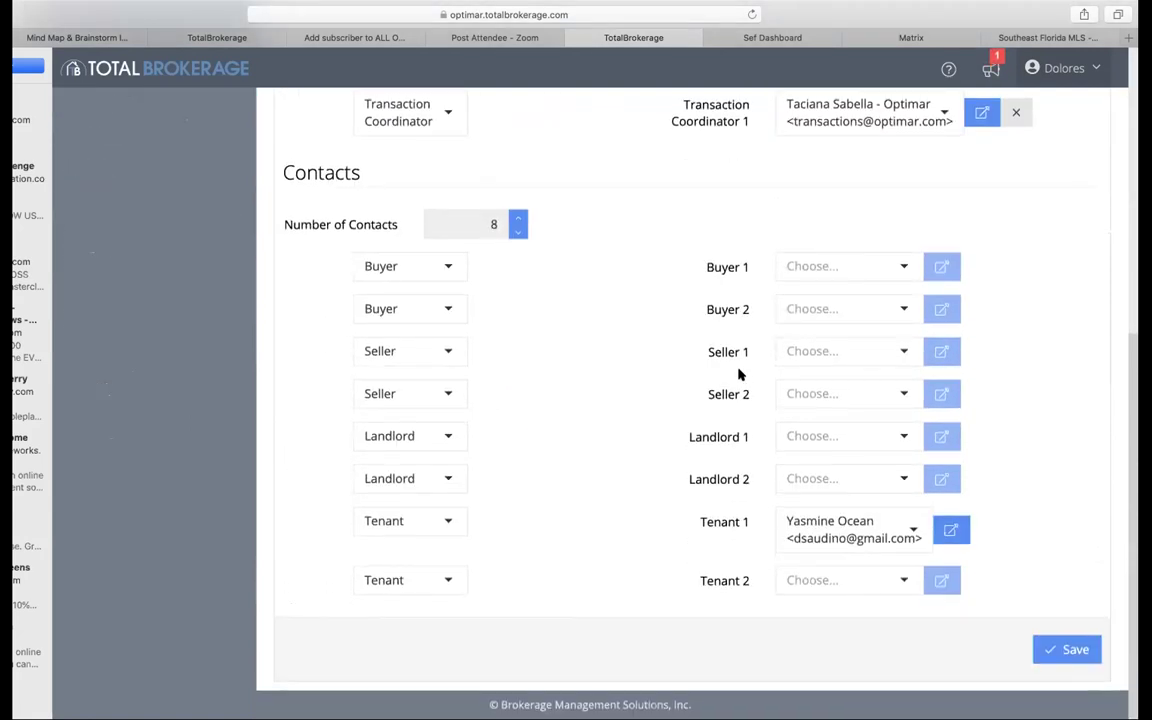
left_click(898, 352)
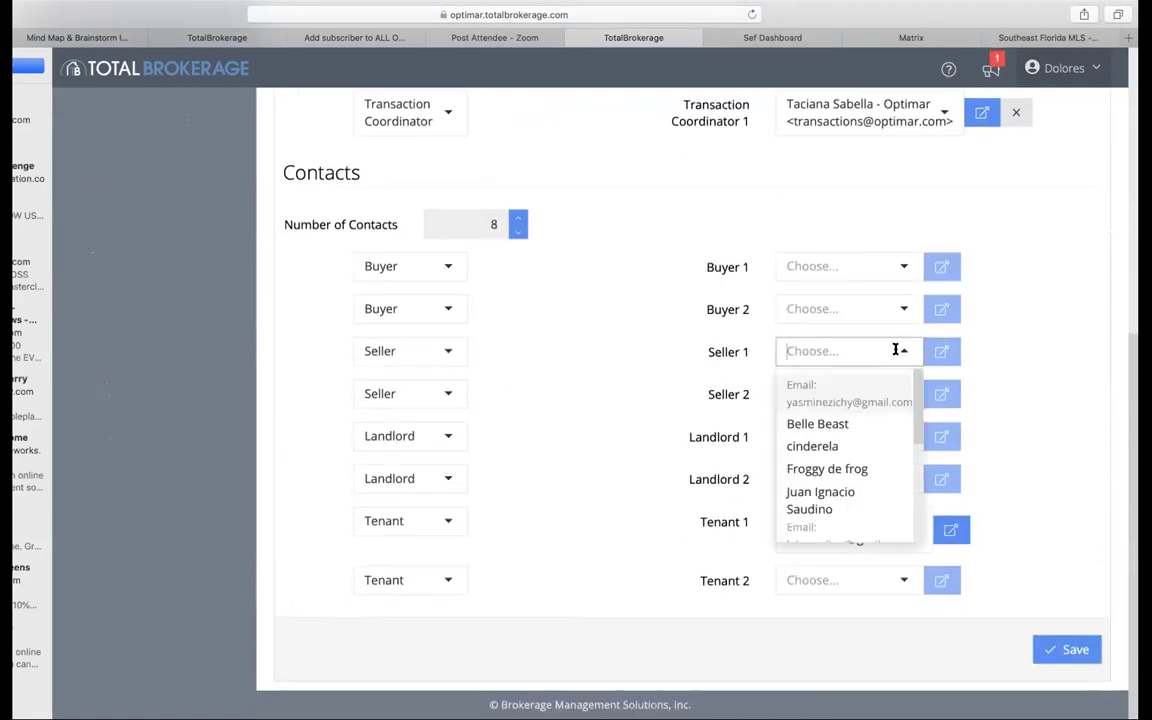
left_click(829, 425)
left_click(902, 351)
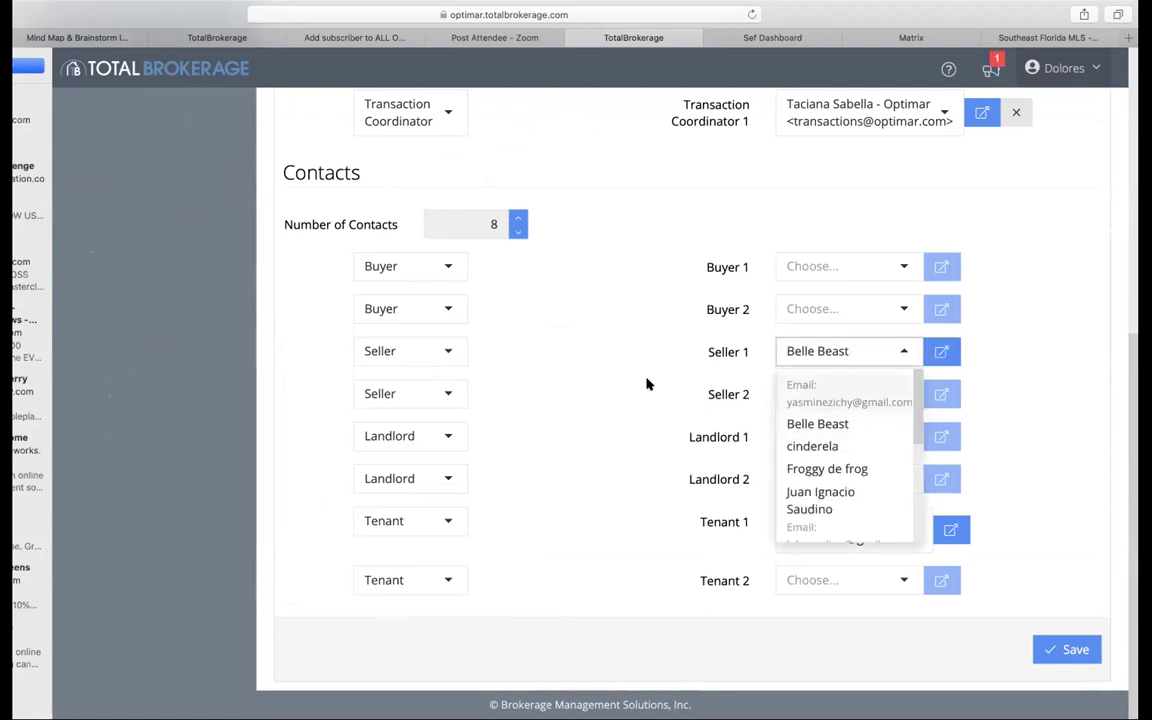
left_click(600, 345)
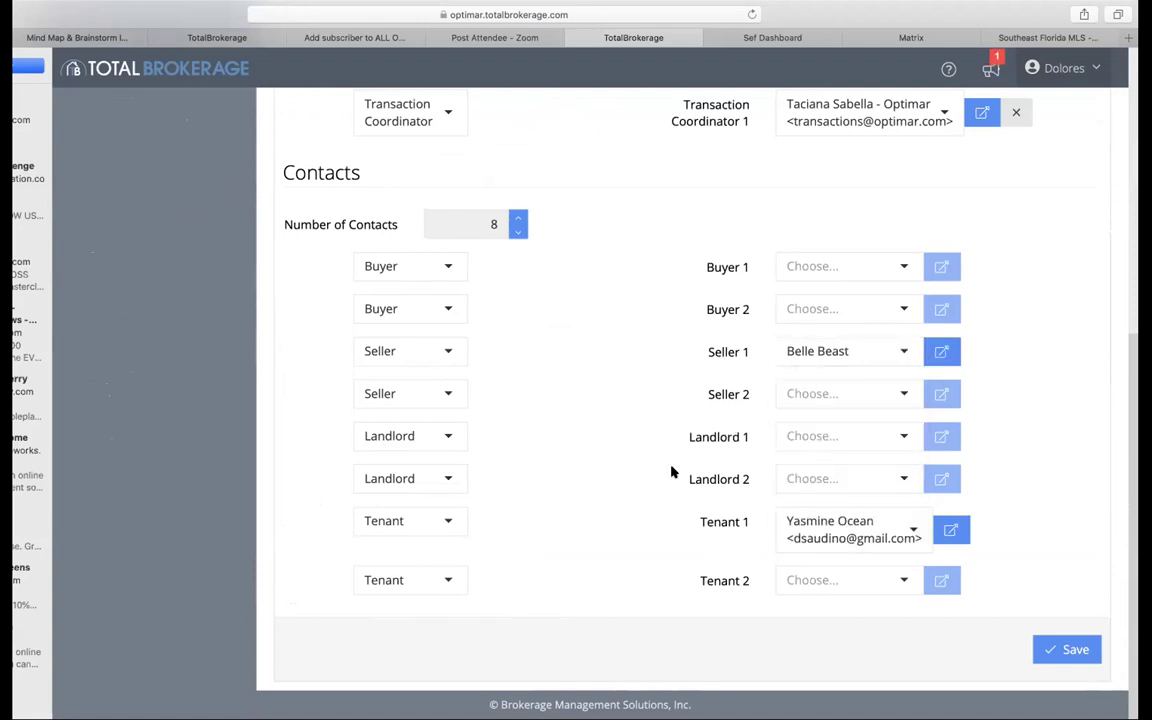
Step: Assign the same contact as Landlord 2 and save the transaction's contacts
left_click(902, 474)
left_click(843, 549)
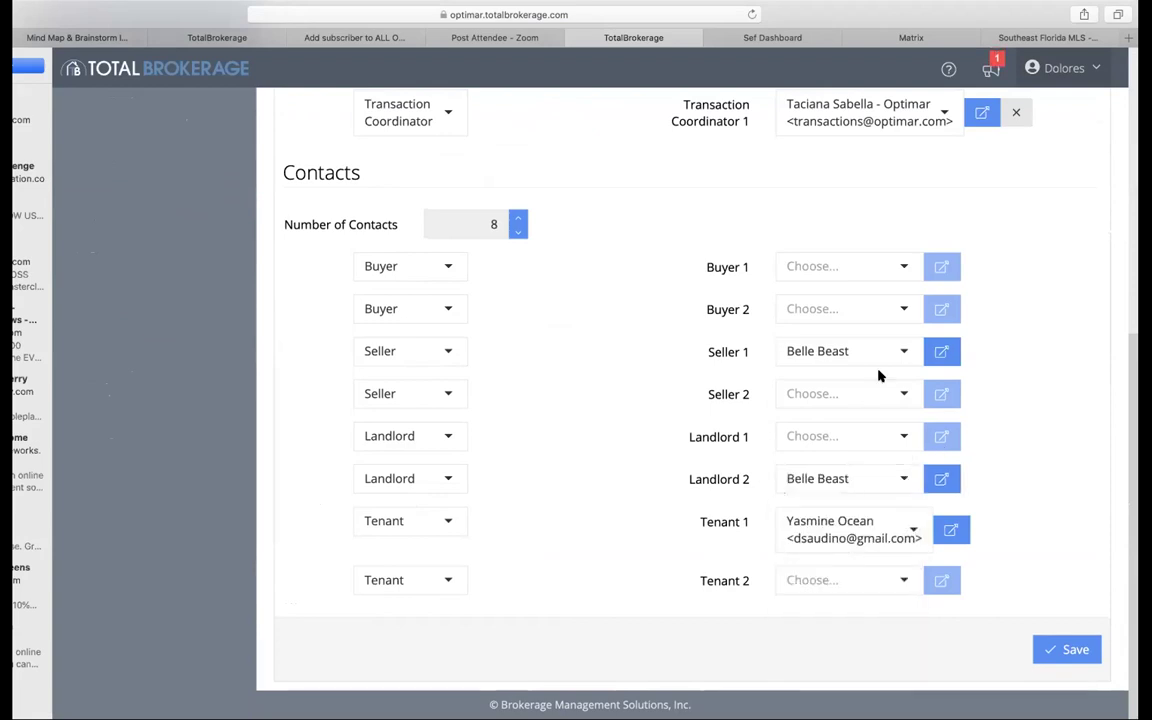
left_click(1045, 652)
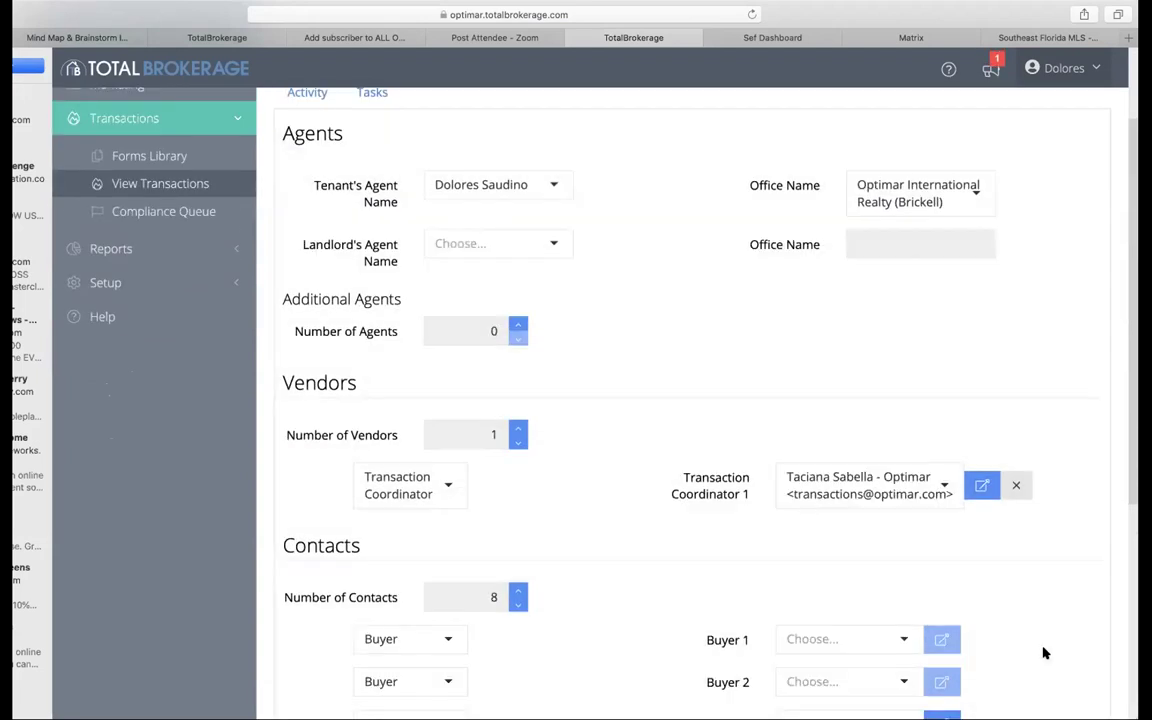
scroll(1043, 653, "down", 3)
scroll(1043, 653, "down", 3)
left_click(1043, 650)
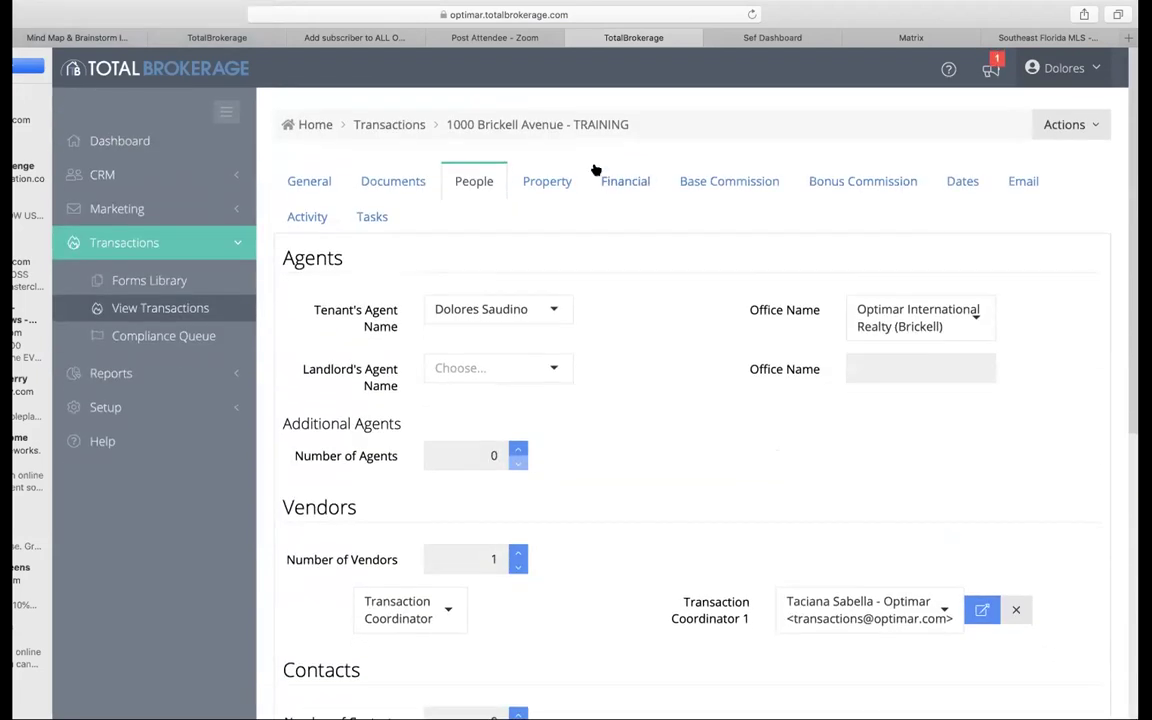
left_click(408, 182)
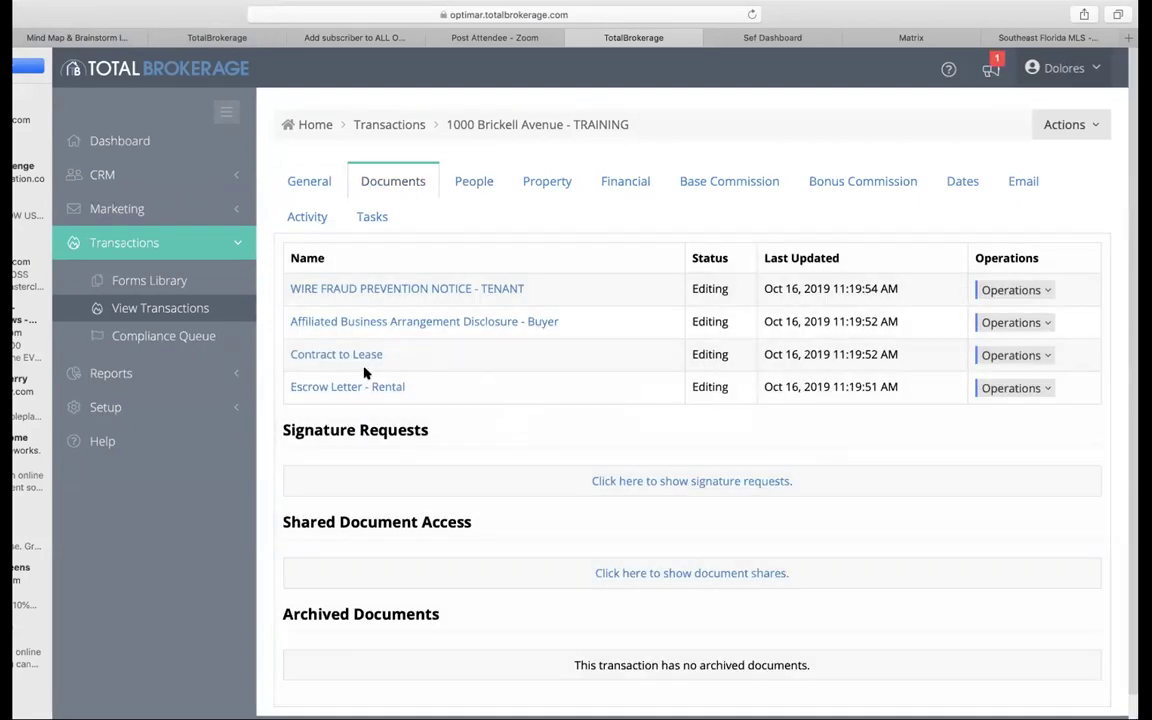
Step: Preview the Escrow Letter - Rental with landlord, tenant, address and $2,000.00 filled in, and save it
left_click(367, 388)
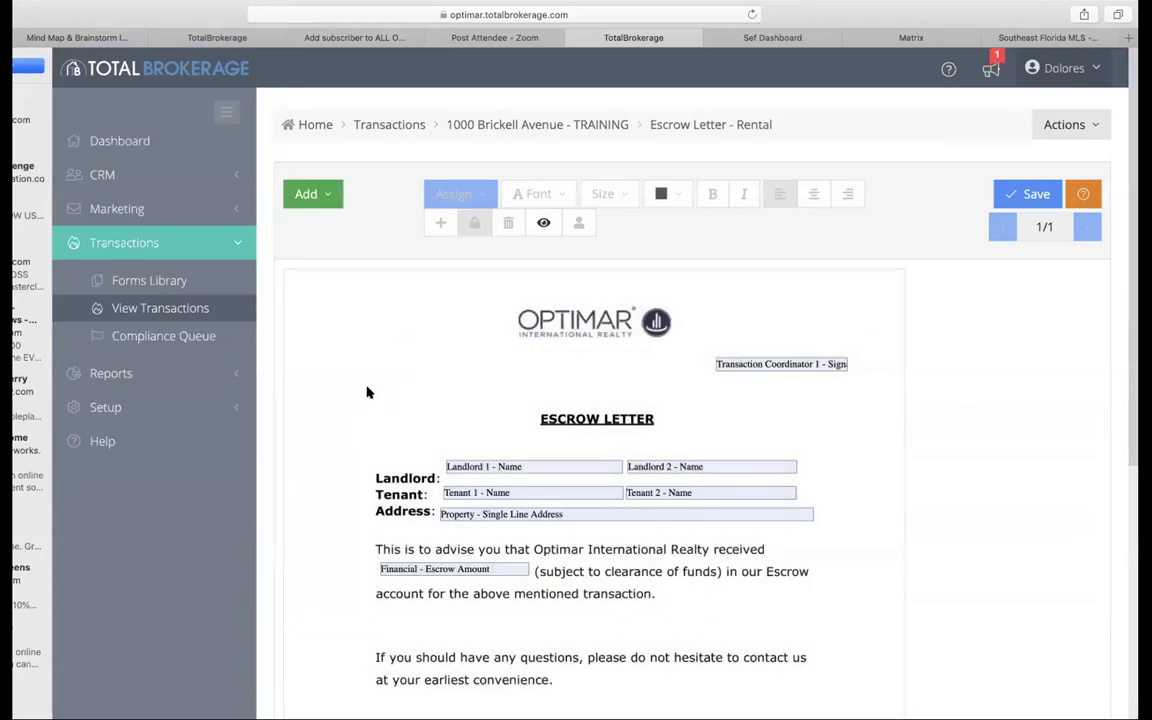
left_click(544, 225)
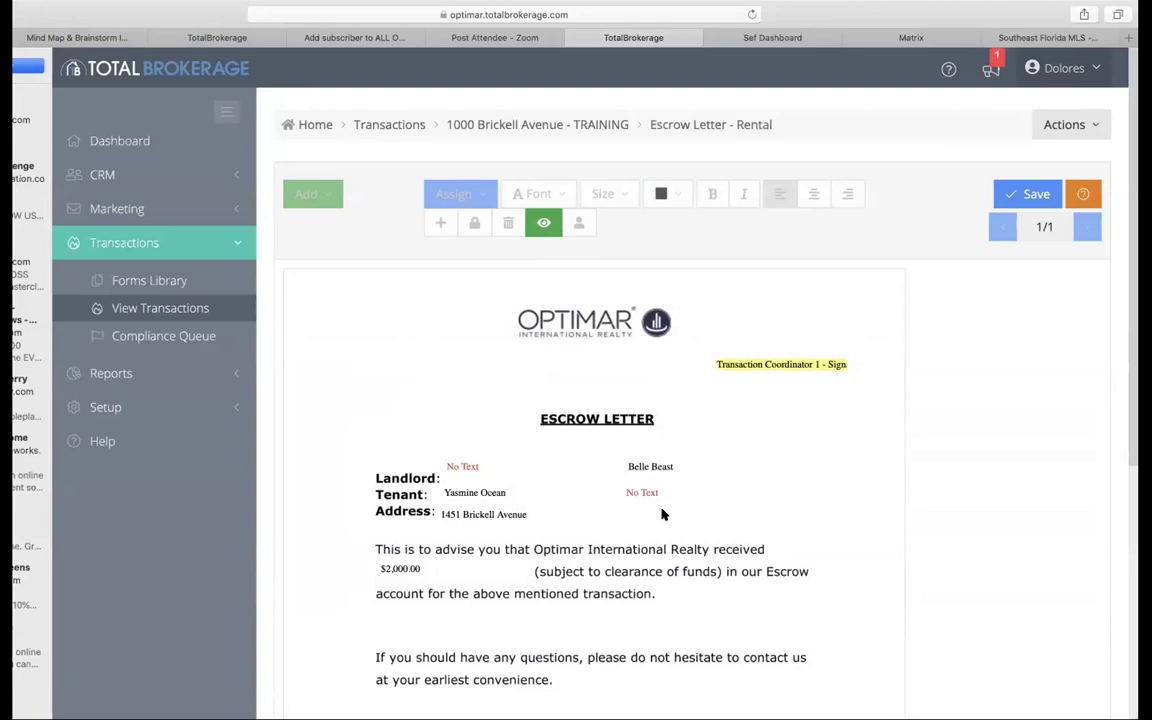
scroll(661, 514, "down", 3)
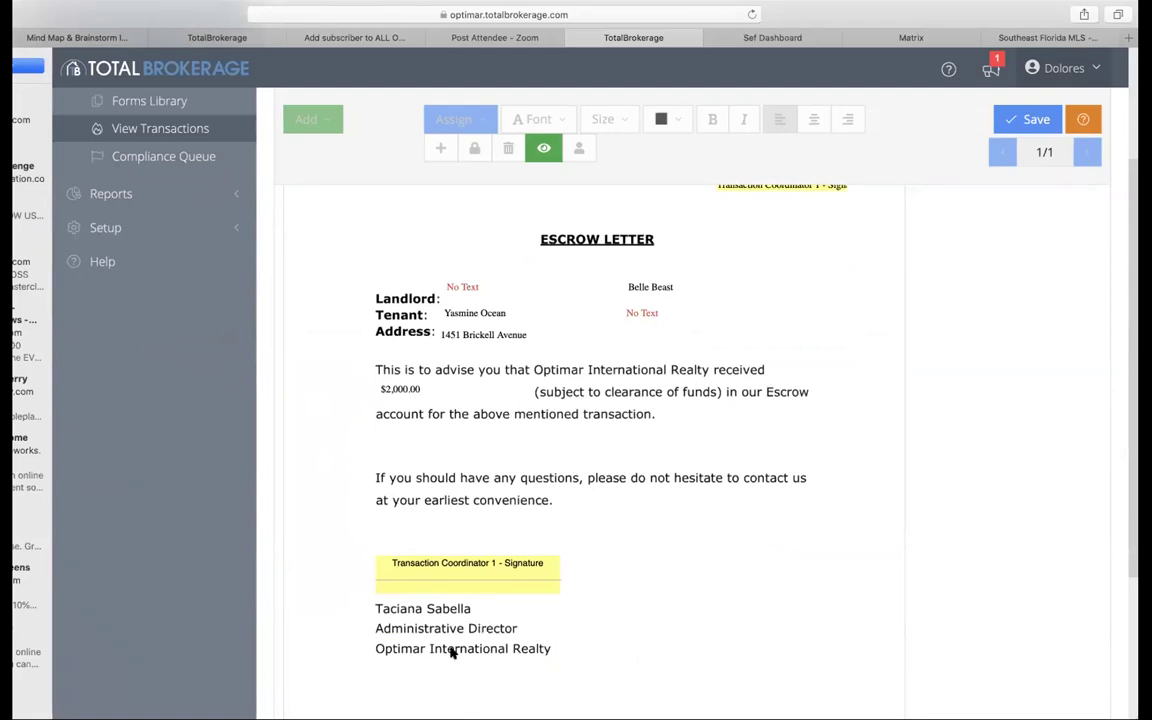
scroll(686, 627, "up", 1)
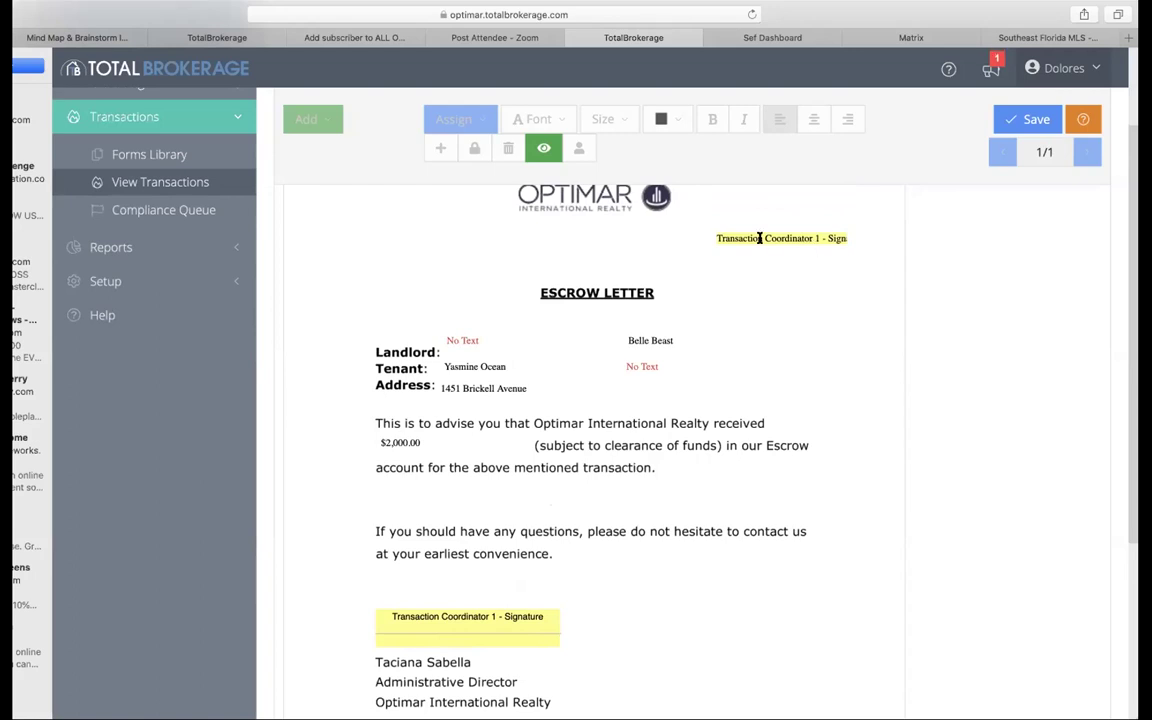
scroll(512, 512, "down", 1)
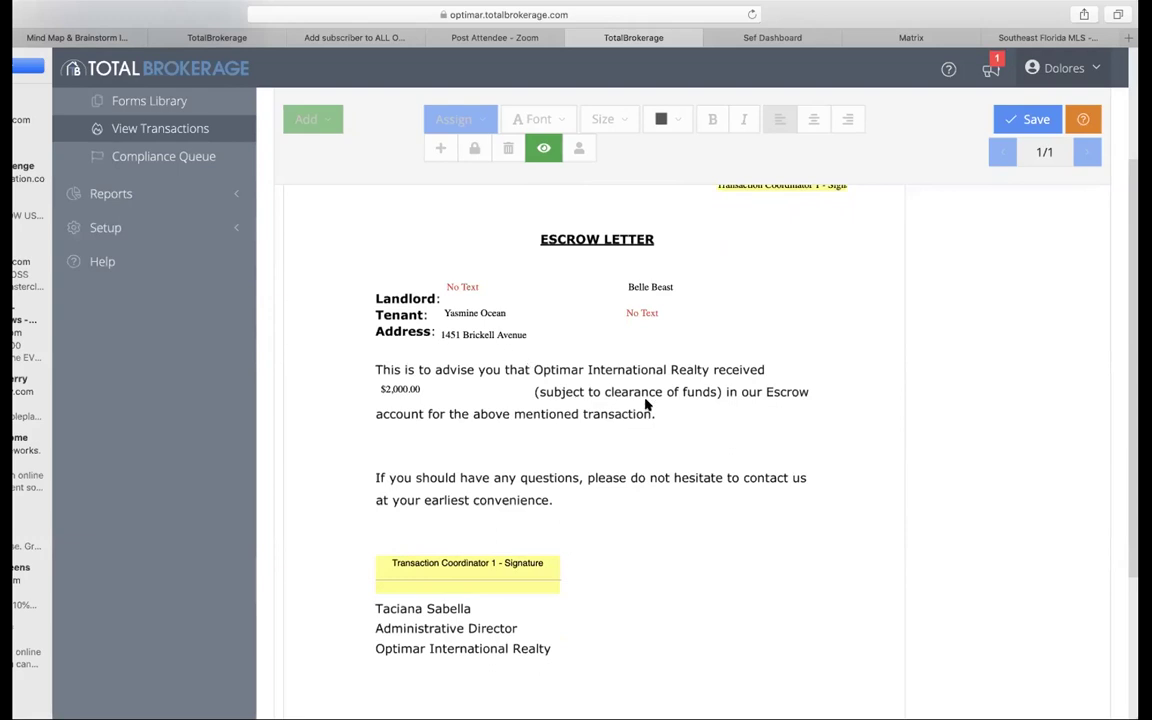
scroll(648, 404, "up", 2)
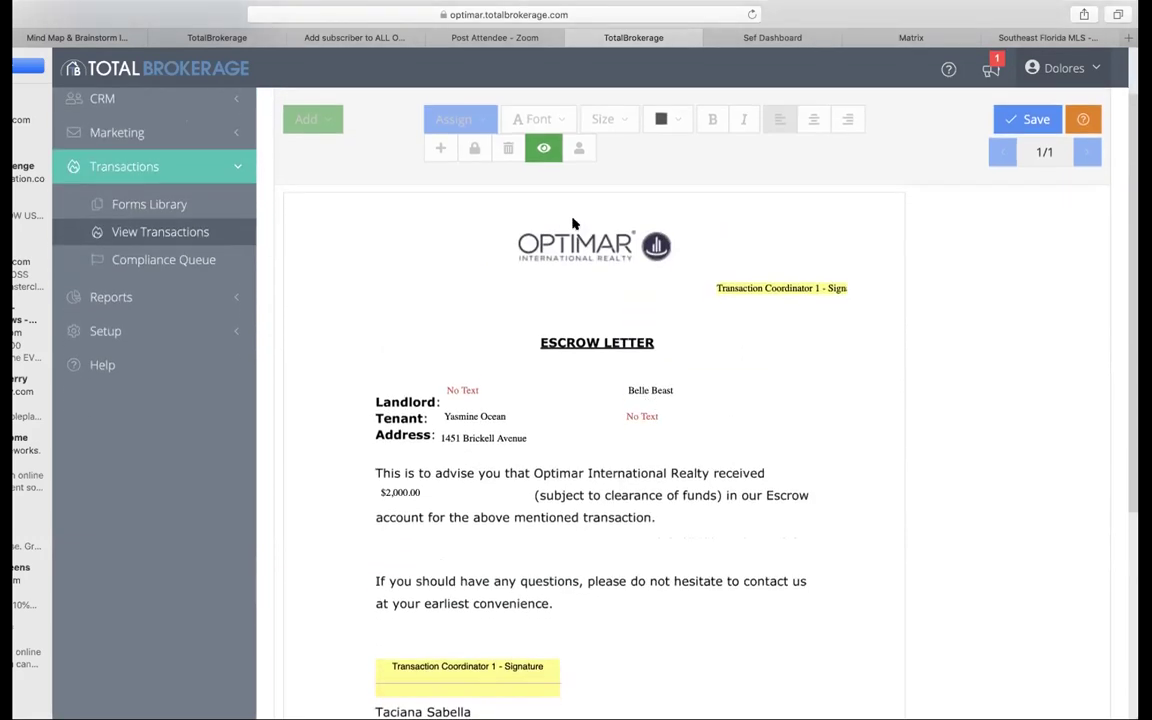
scroll(782, 303, "down", 4)
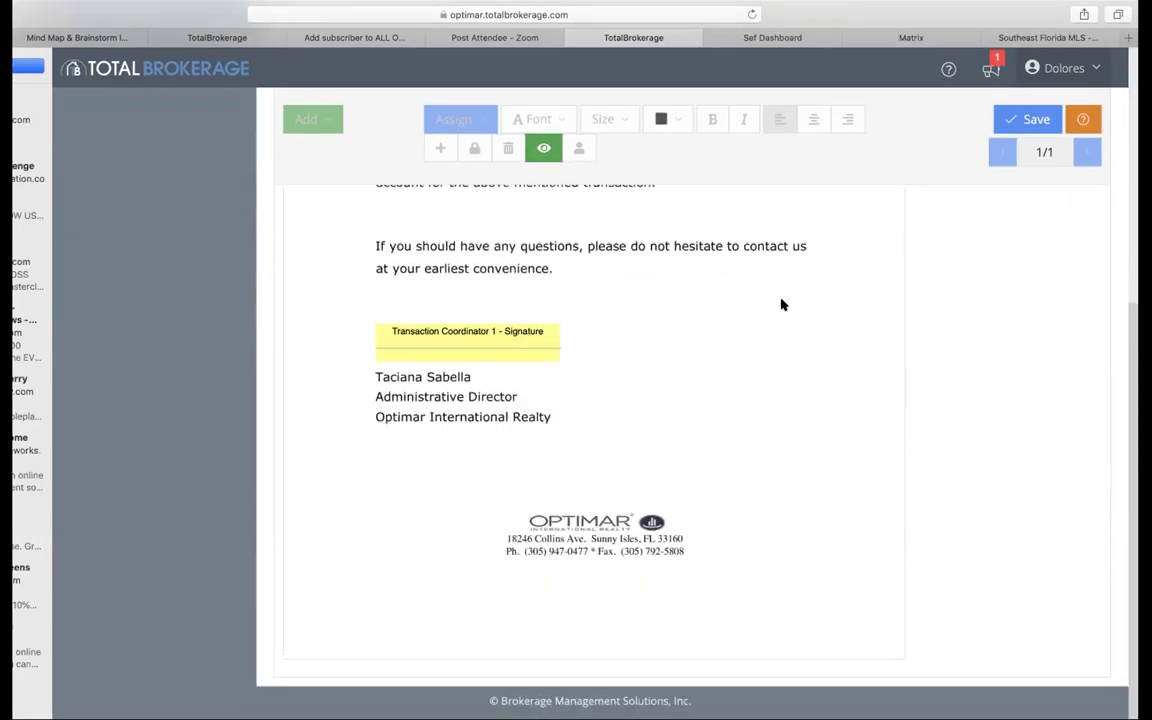
scroll(770, 280, "up", 5)
left_click(1010, 196)
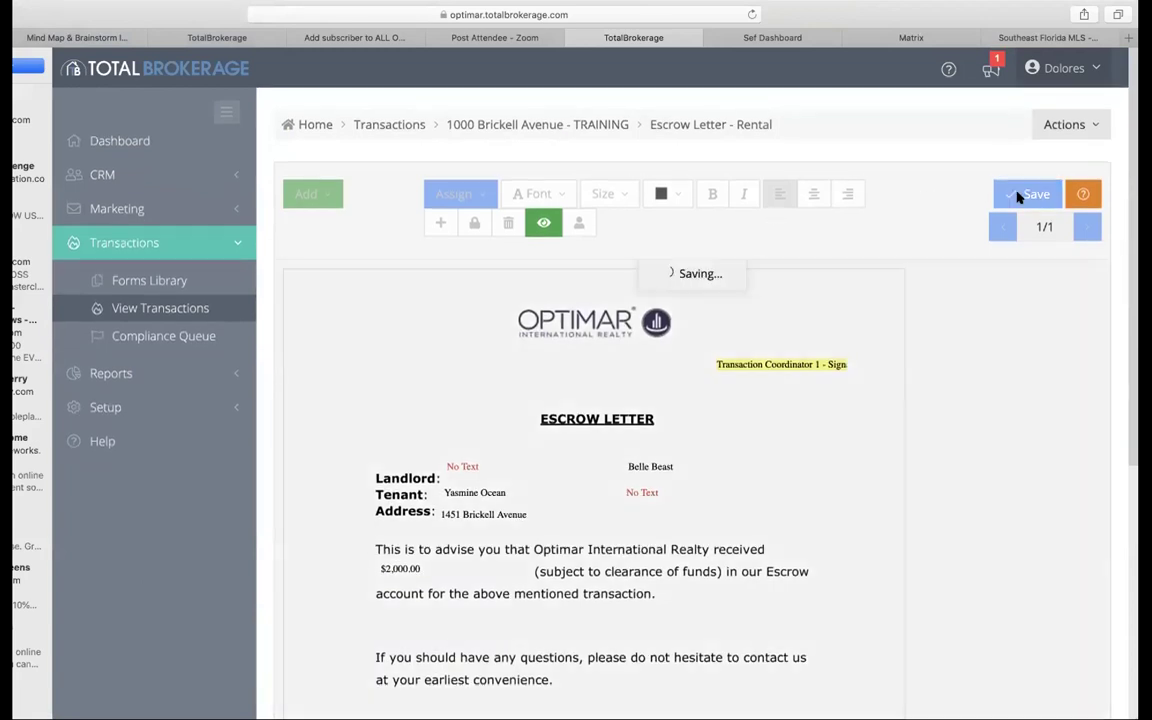
left_click(491, 126)
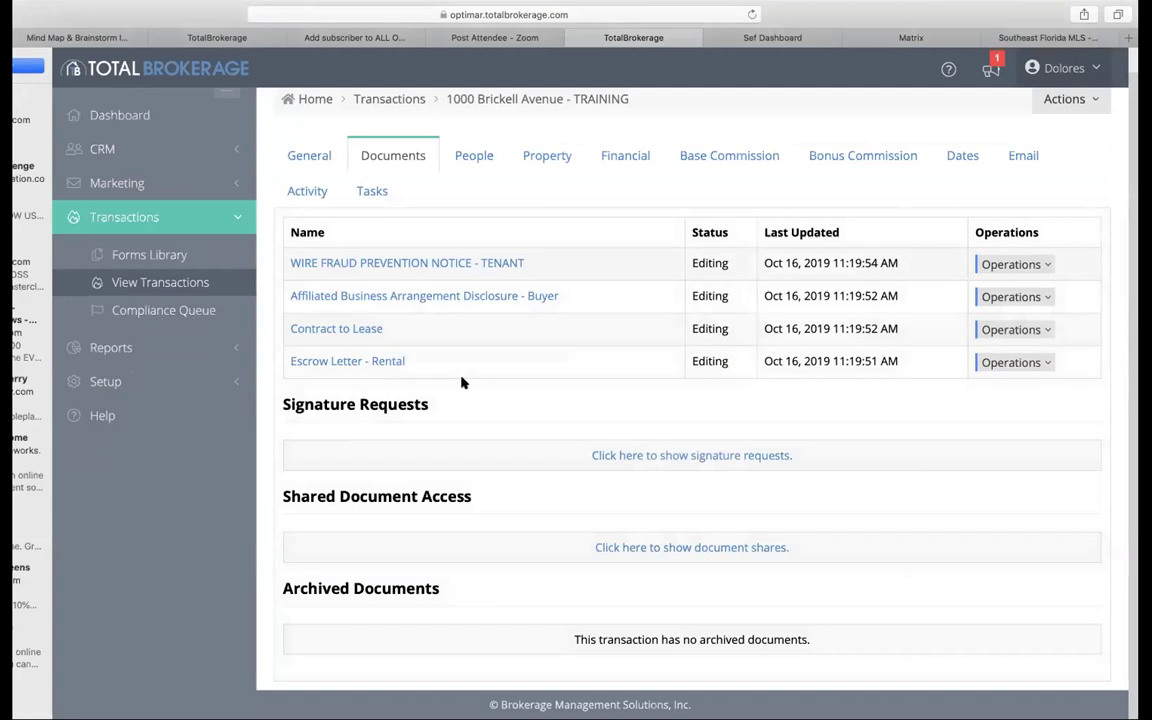
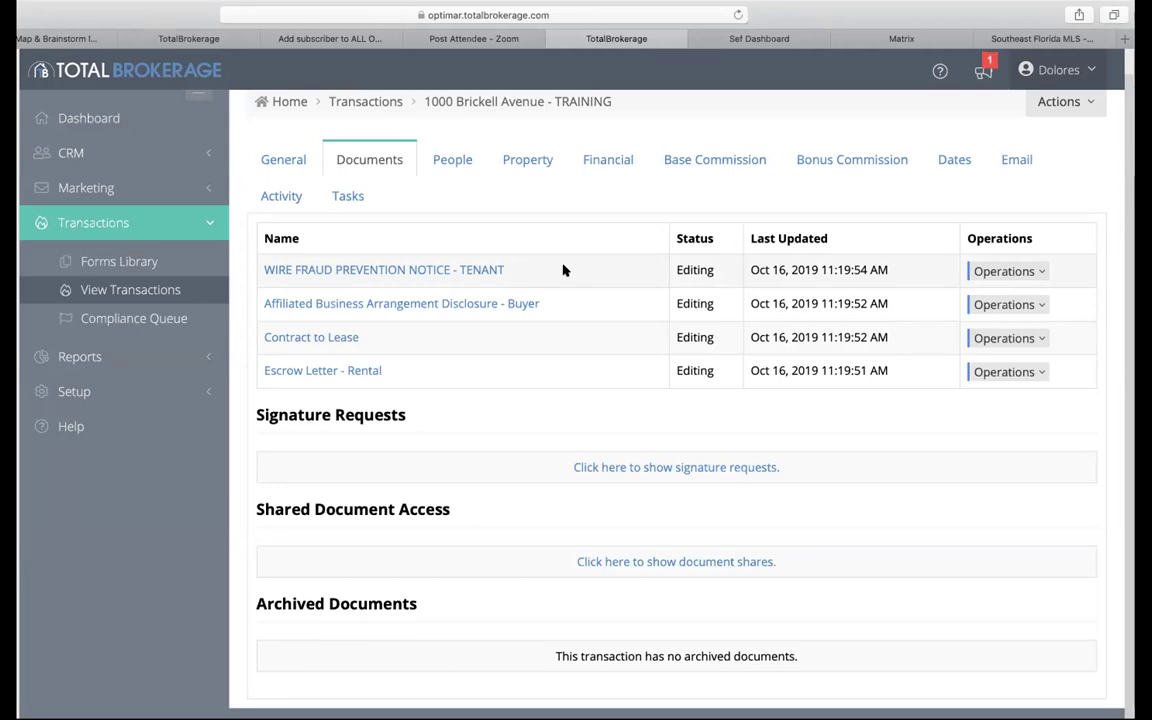
Step: Open the Actions dropdown on the transaction's Documents page
scroll(1047, 144, "up", 1)
left_click(1062, 131)
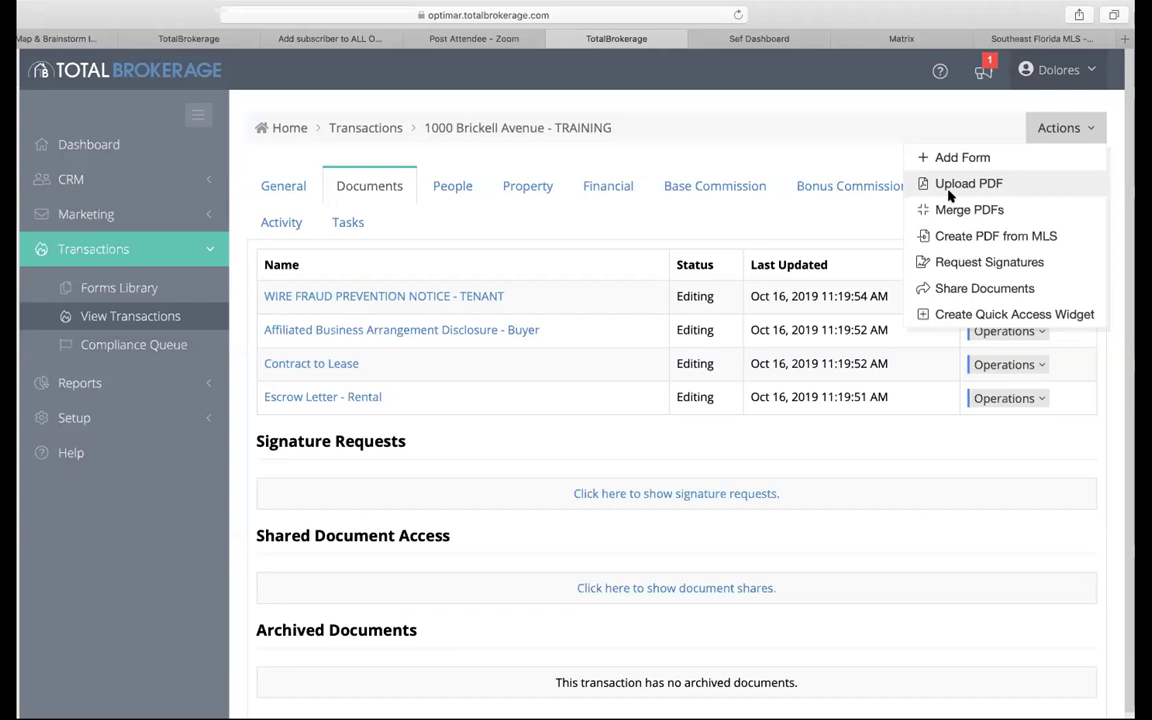
Step: Upload a PDF via Actions > Upload PDF, accepting the disclaimer and dismissing the Success message
left_click(950, 190)
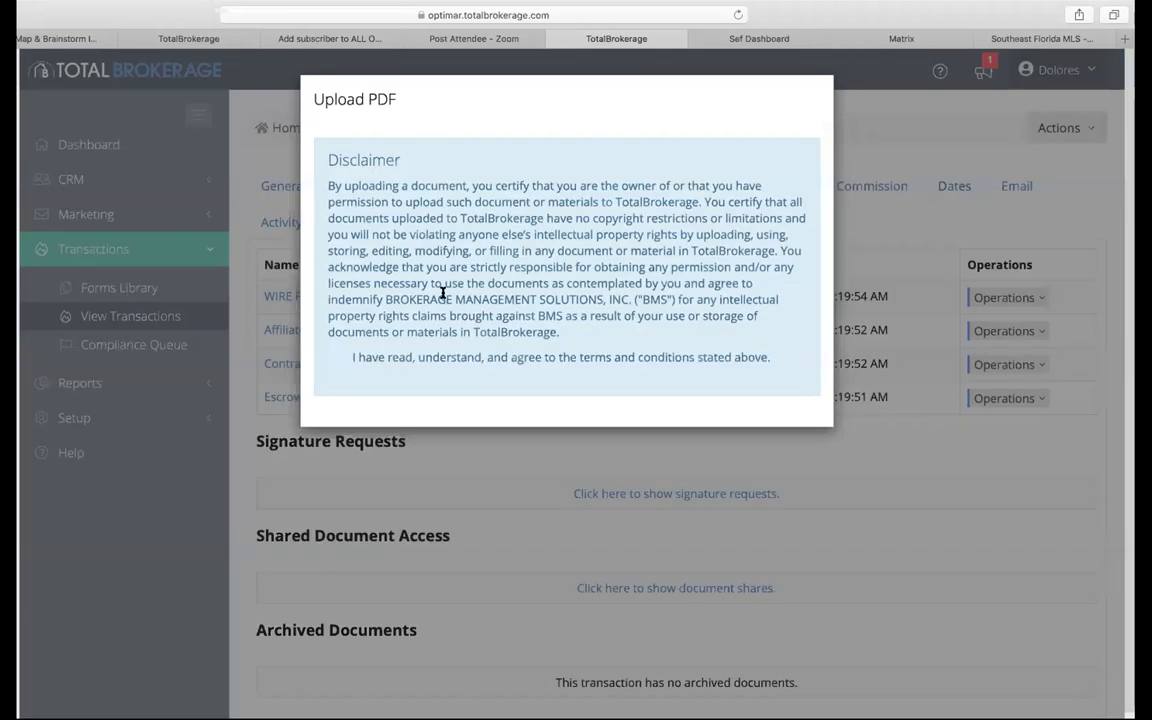
left_click(338, 358)
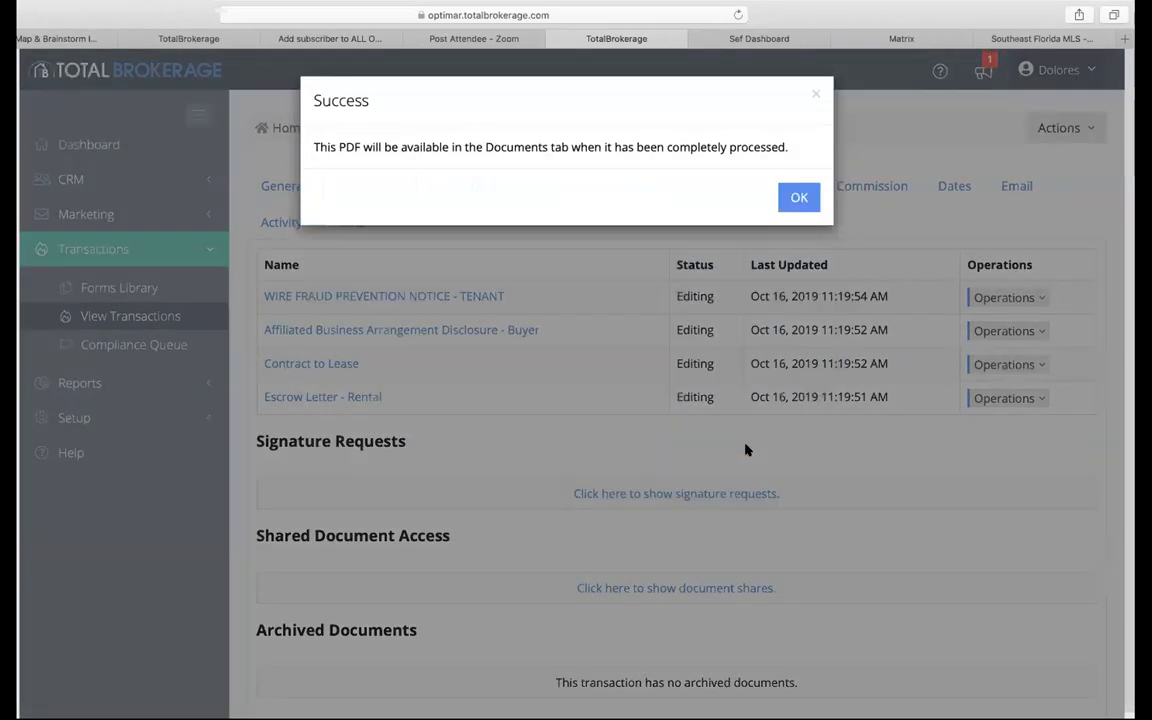
left_click(799, 197)
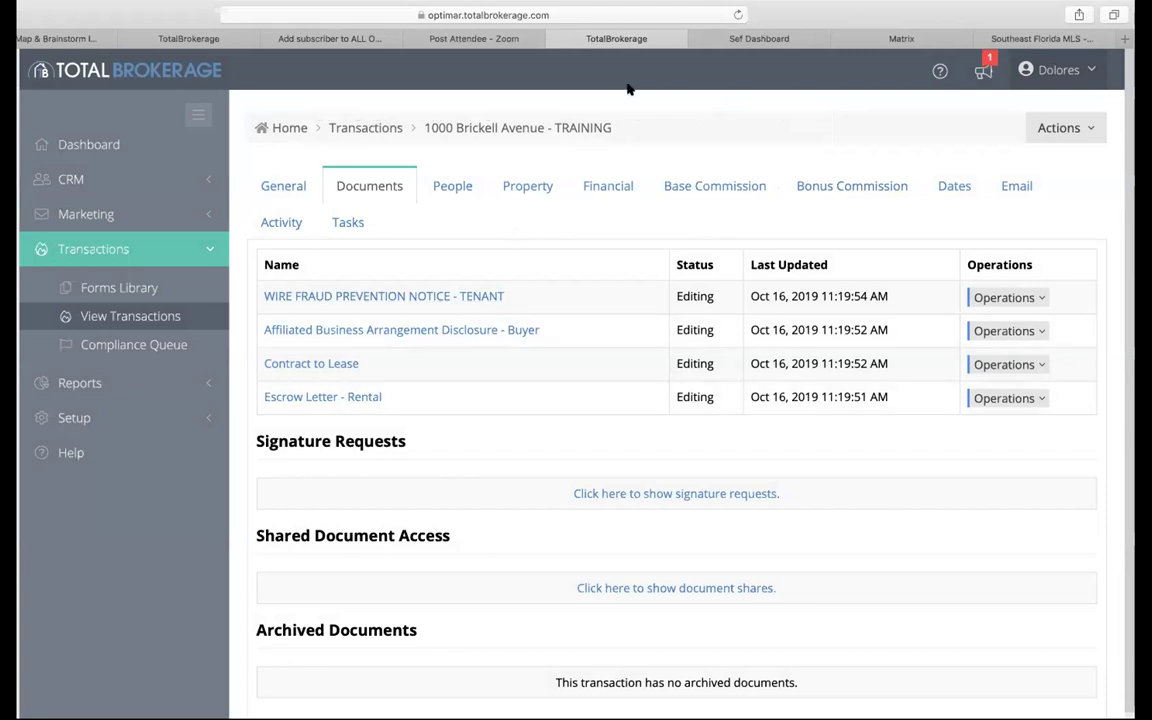
Step: Reload the documents page and check the new Commission Wire Transfer's Operations options
left_click(737, 14)
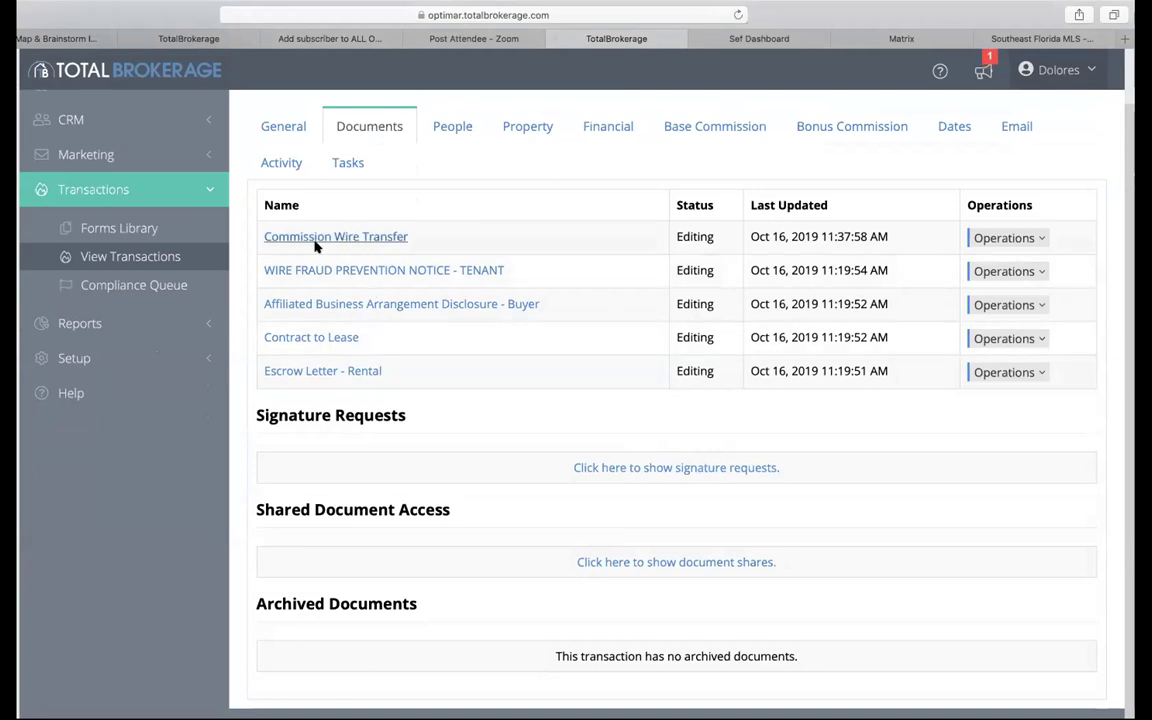
left_click(355, 236)
left_click(1008, 237)
left_click(1032, 141)
left_click(1058, 70)
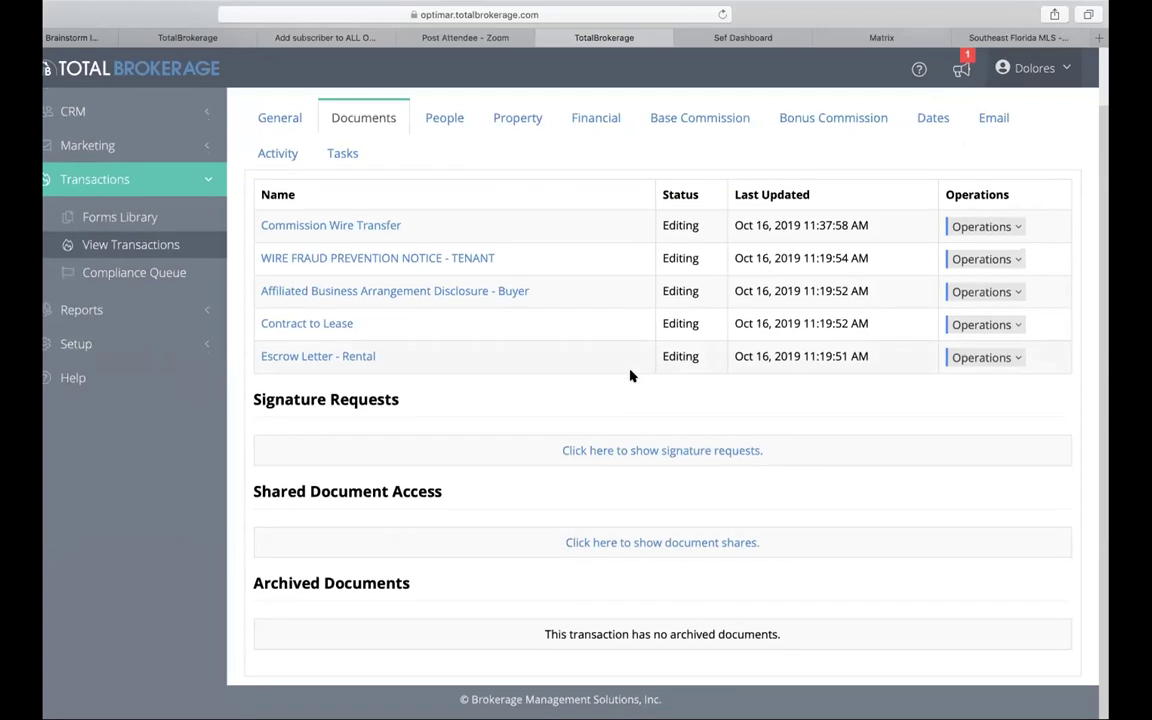
left_click(986, 232)
left_click(830, 216)
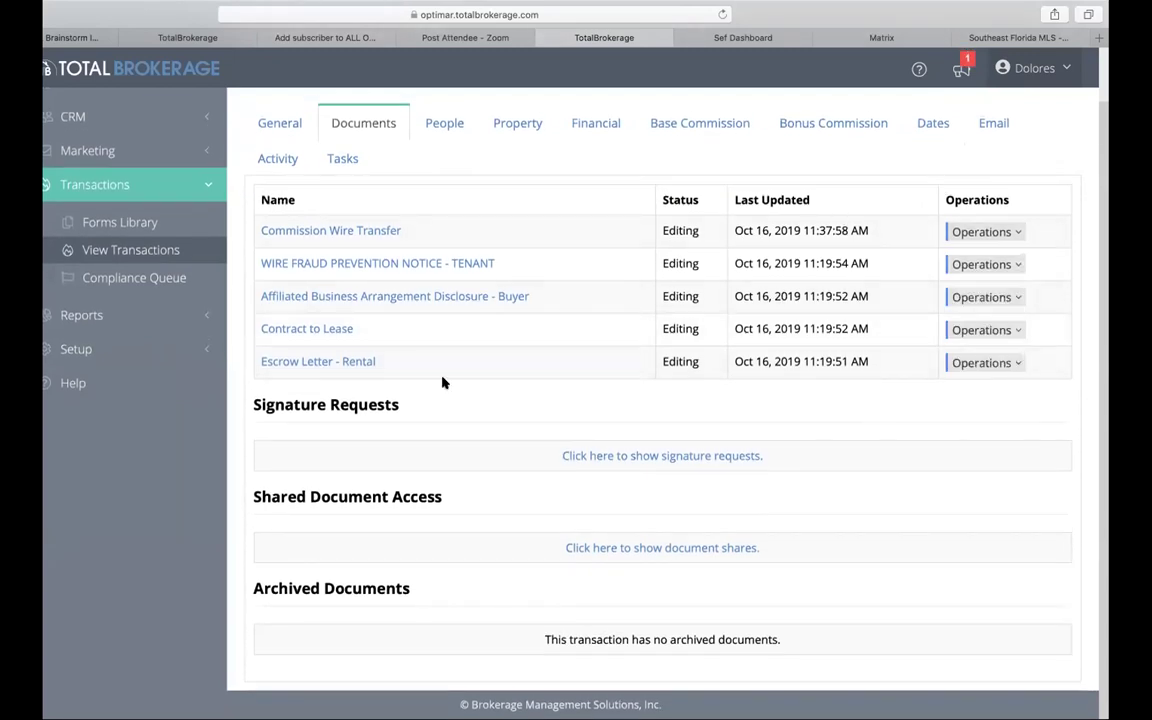
Step: Review Operations for the Affiliated Business Arrangement Disclosure, Contract to Lease and Escrow Letter - Rental
left_click(1005, 297)
left_click(1023, 316)
left_click(1013, 331)
left_click(1022, 361)
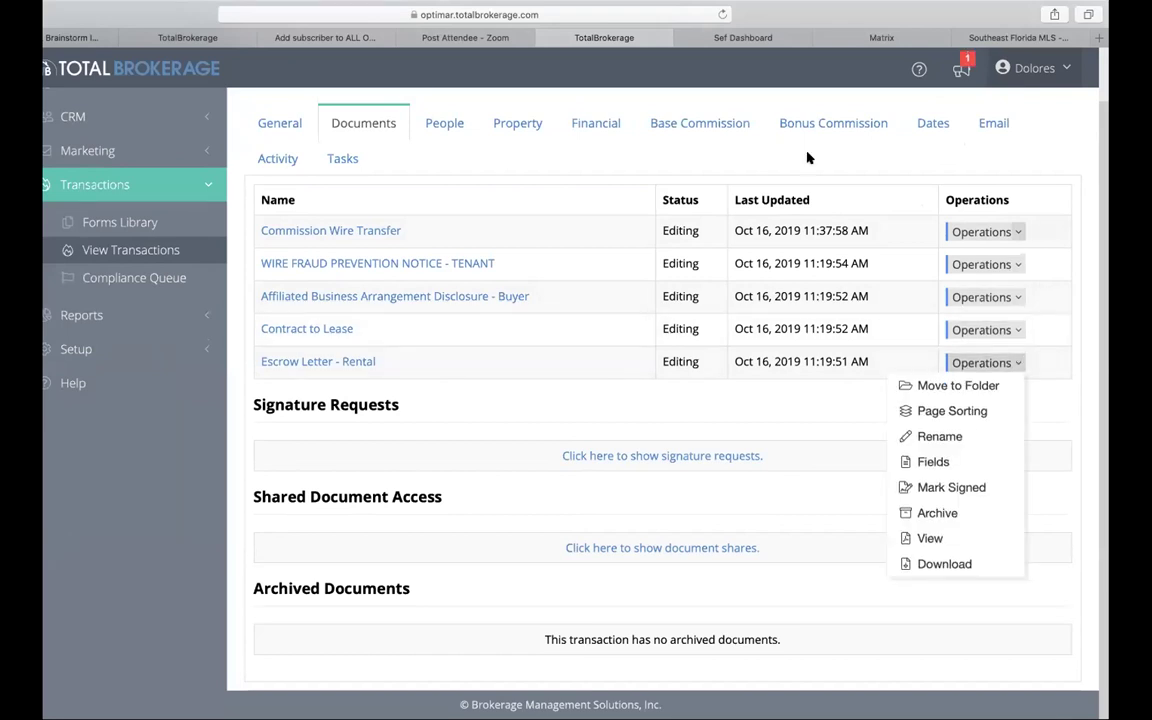
left_click(586, 144)
Step: Reopen the transaction from the Transactions list and show its Actions menu
left_click(446, 124)
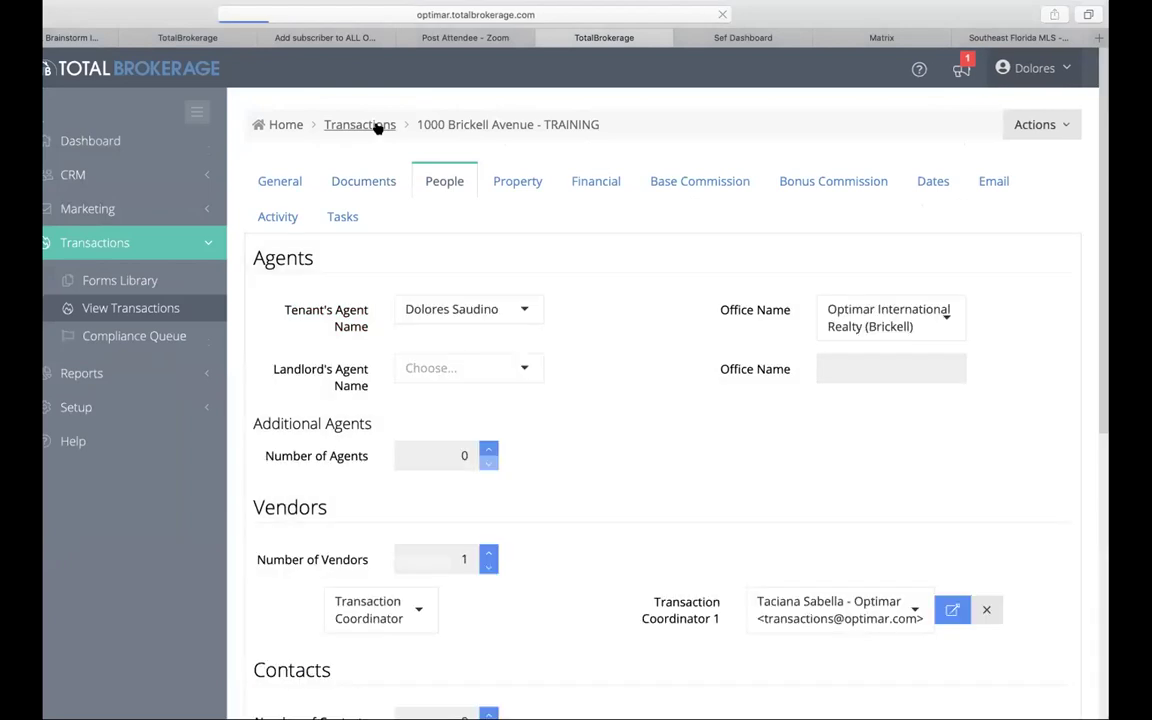
left_click(378, 124)
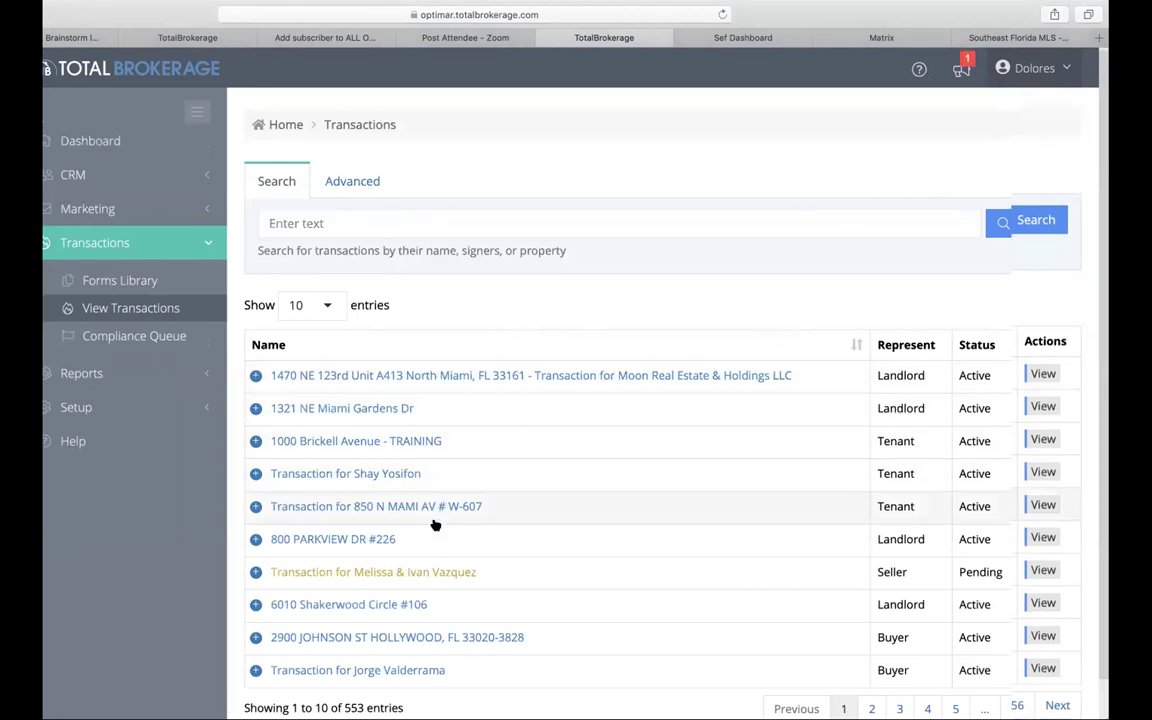
scroll(435, 525, "down", 1)
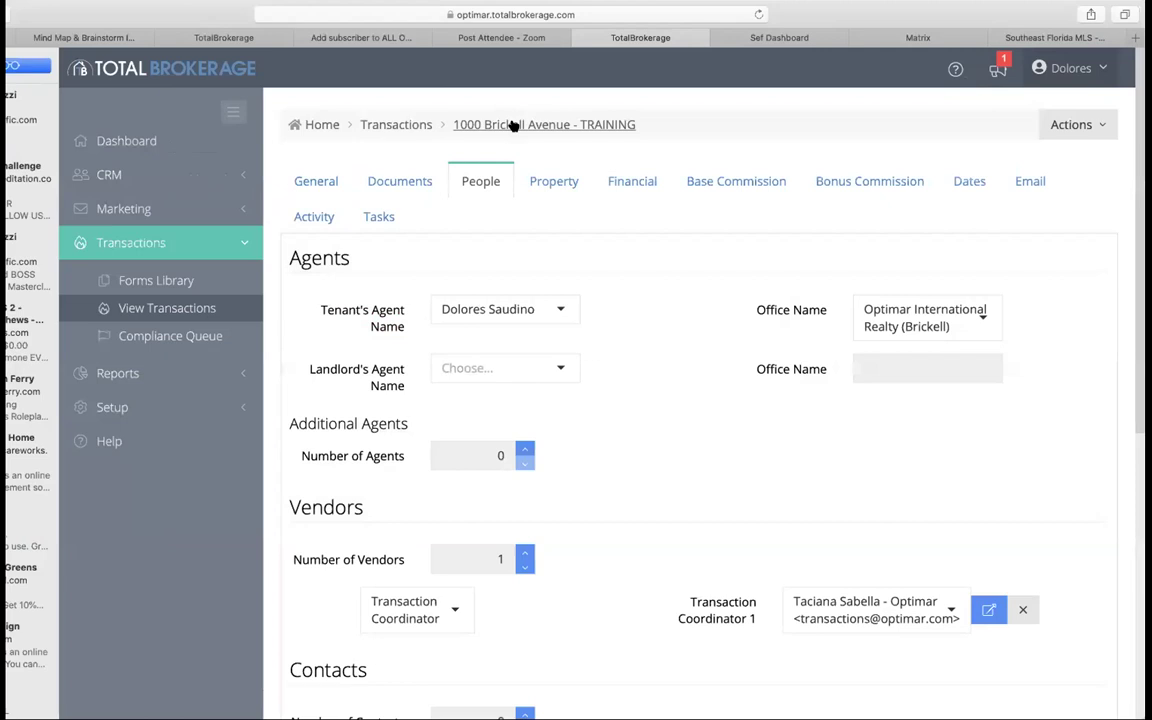
left_click(514, 124)
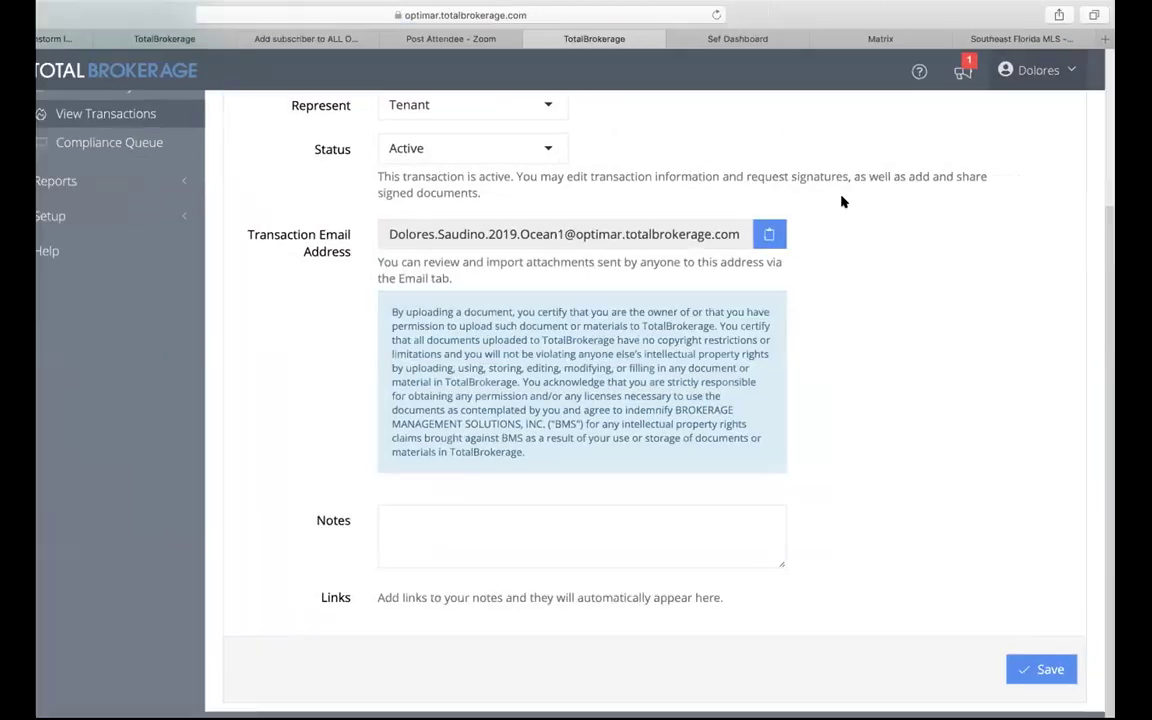
scroll(843, 200, "up", 5)
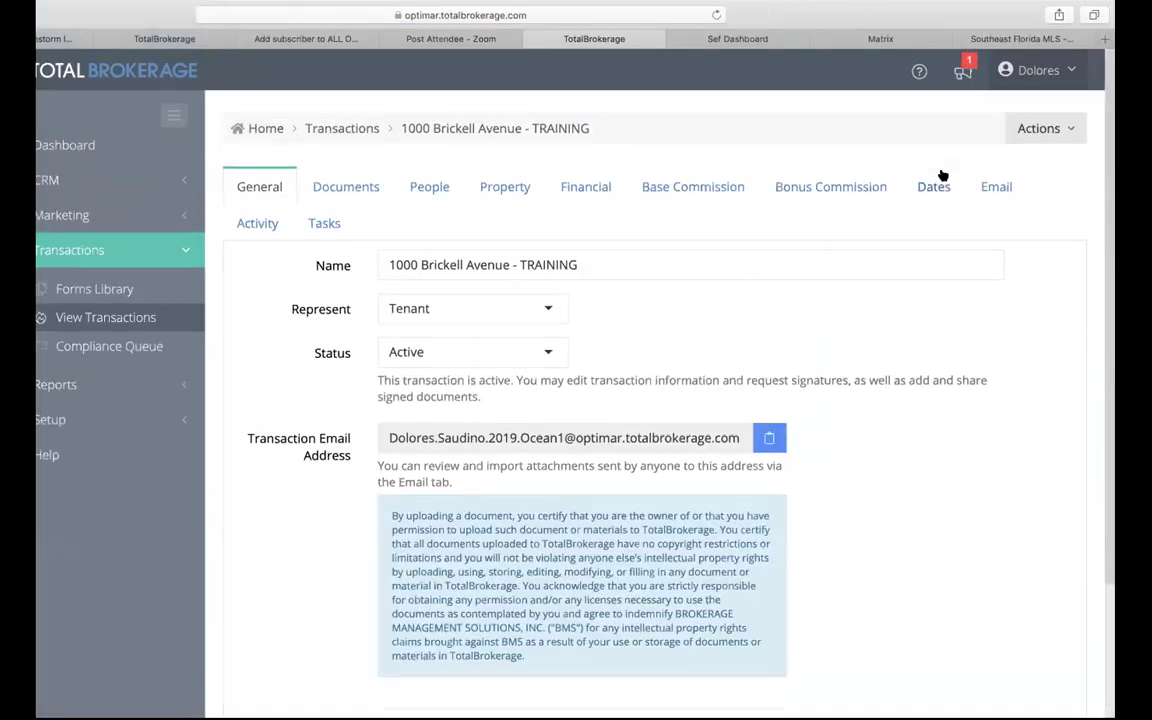
left_click(1076, 122)
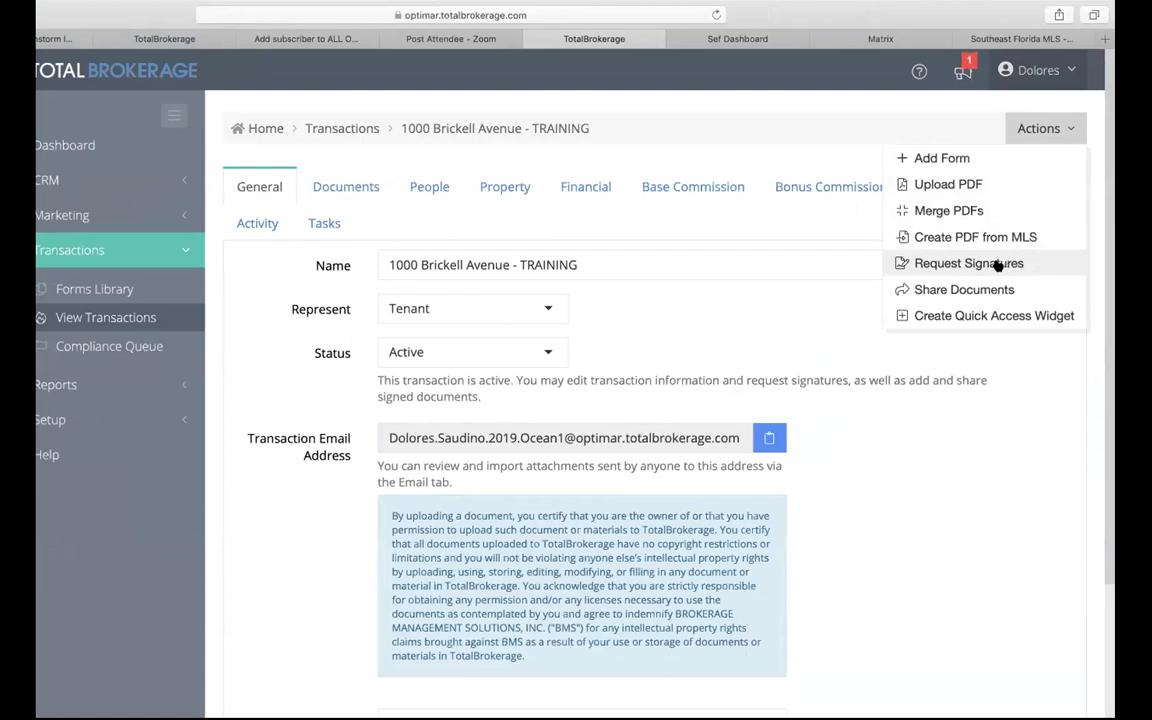
Step: Start a signature request with Transaction Coordinator 1 signing the Escrow Letter - Rental
left_click(997, 263)
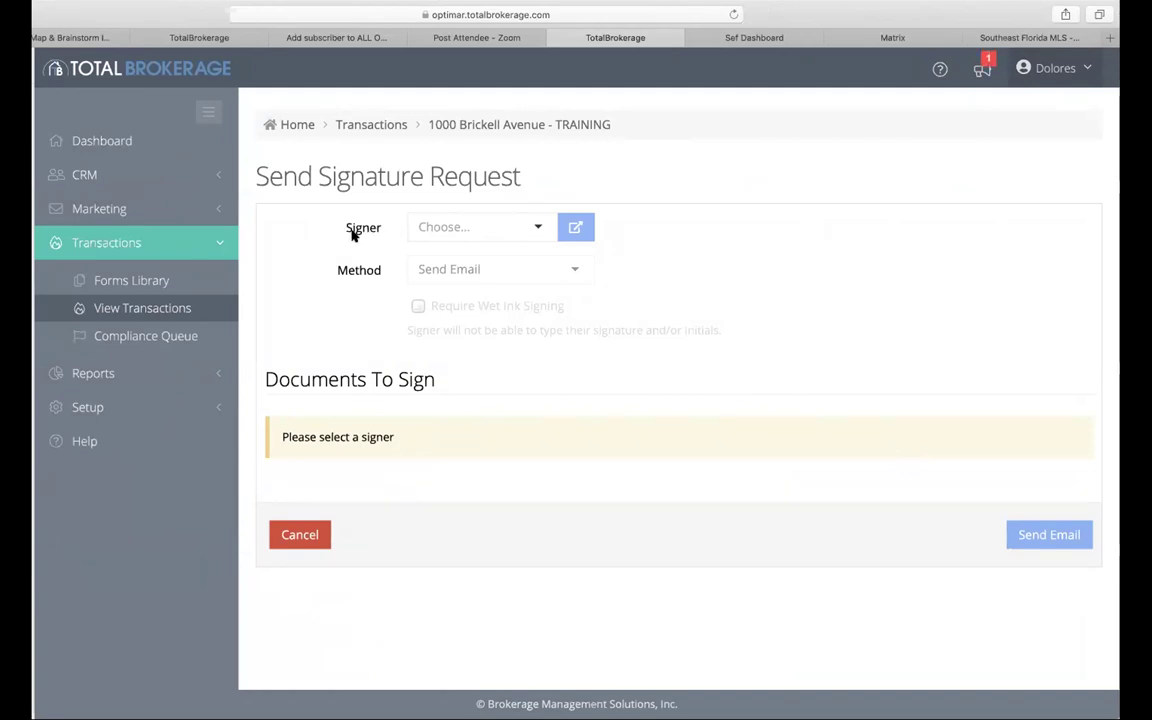
left_click(536, 228)
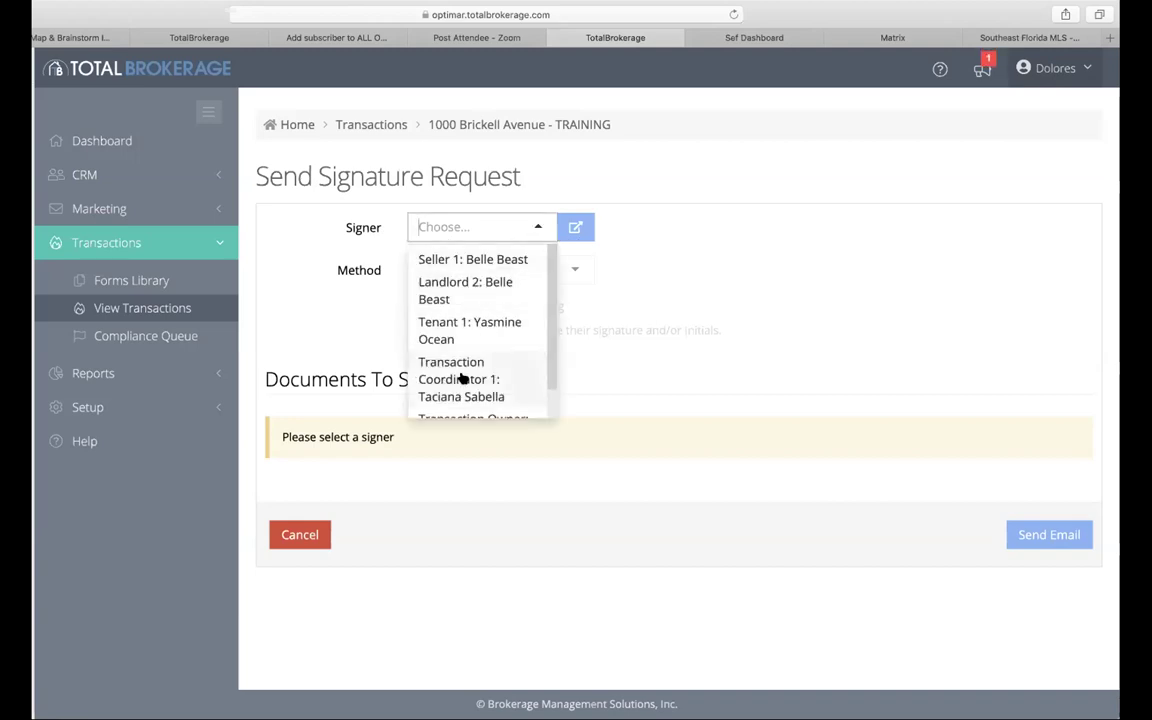
left_click(462, 378)
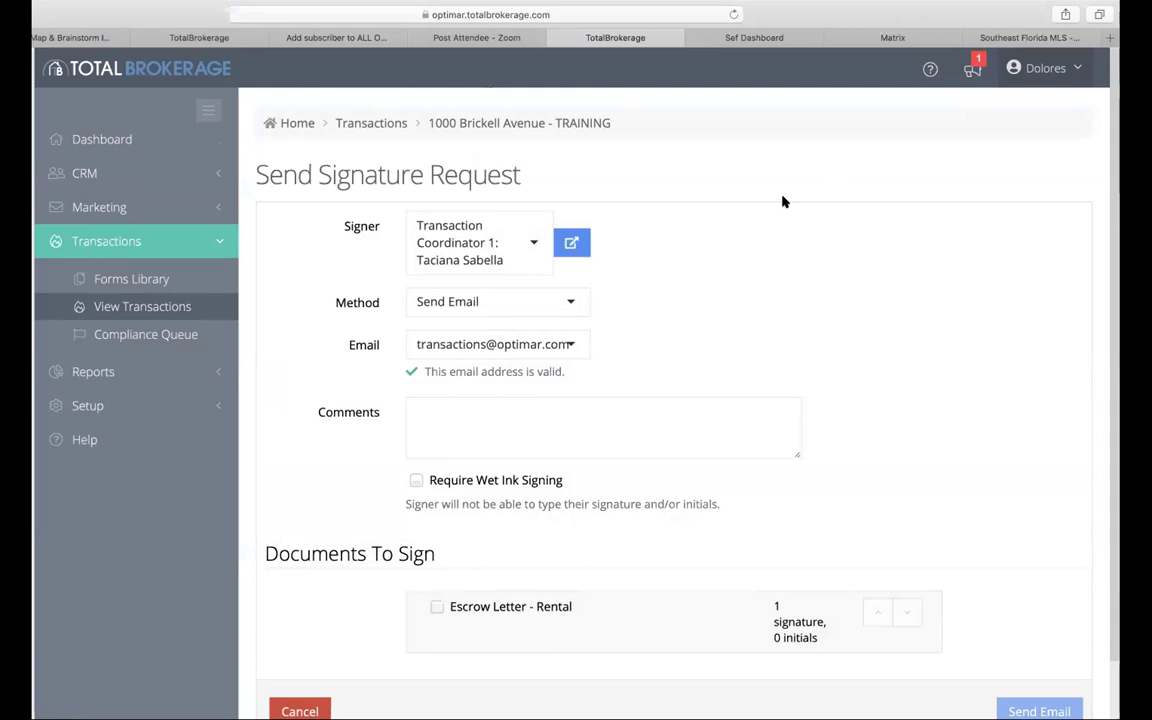
scroll(633, 404, "down", 2)
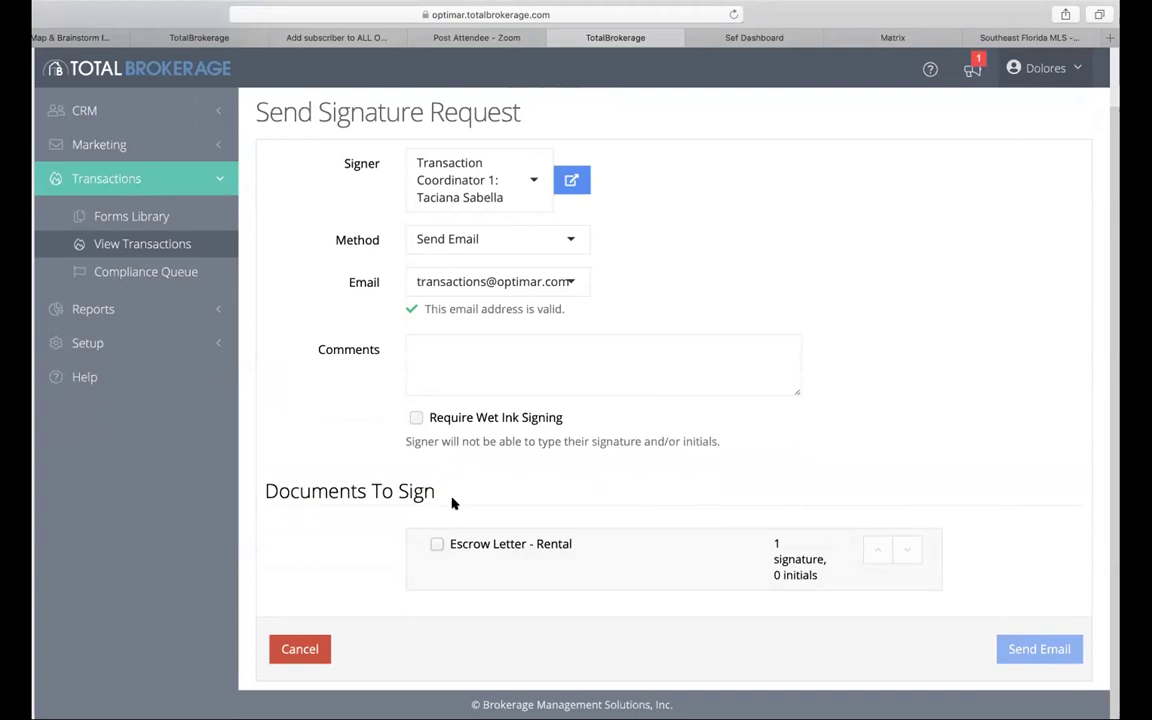
left_click(436, 544)
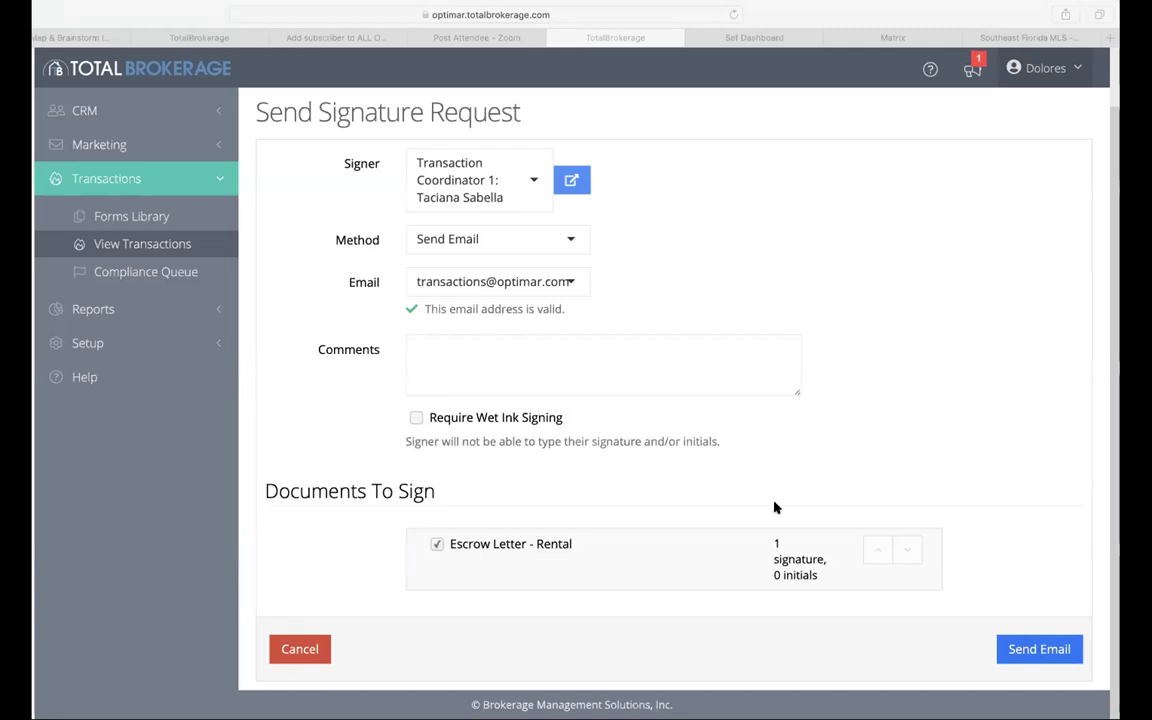
left_click(532, 182)
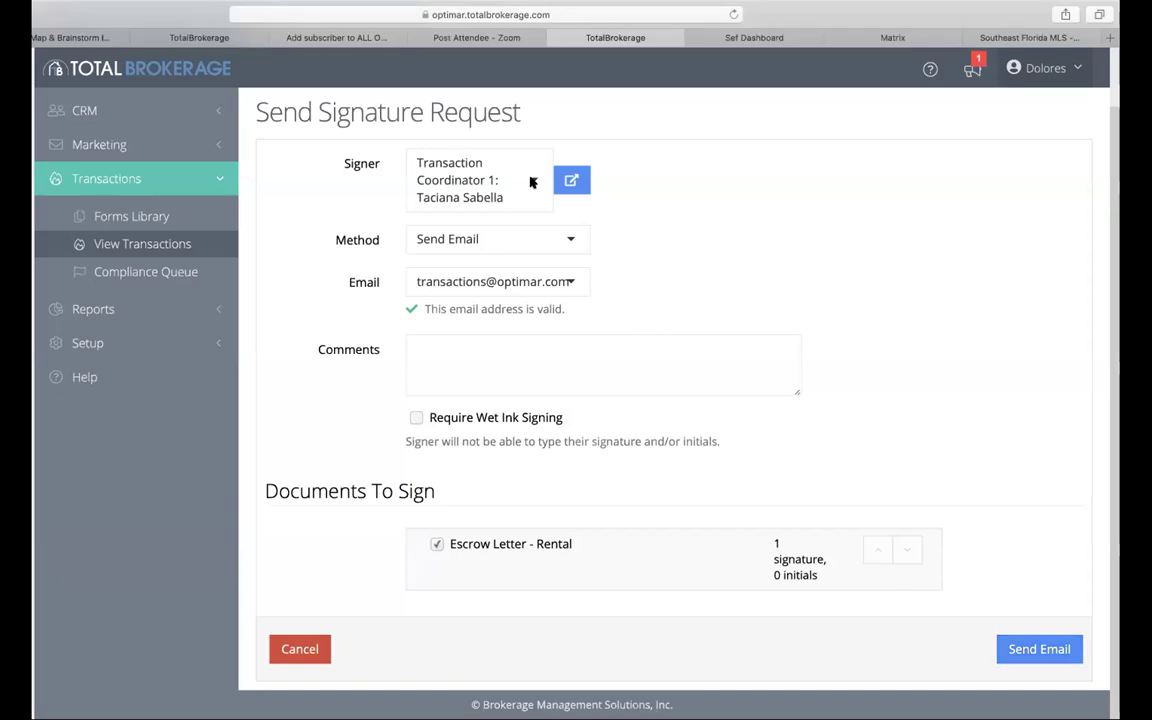
Step: Switch the signature request's signer to Tenant 1
left_click(532, 182)
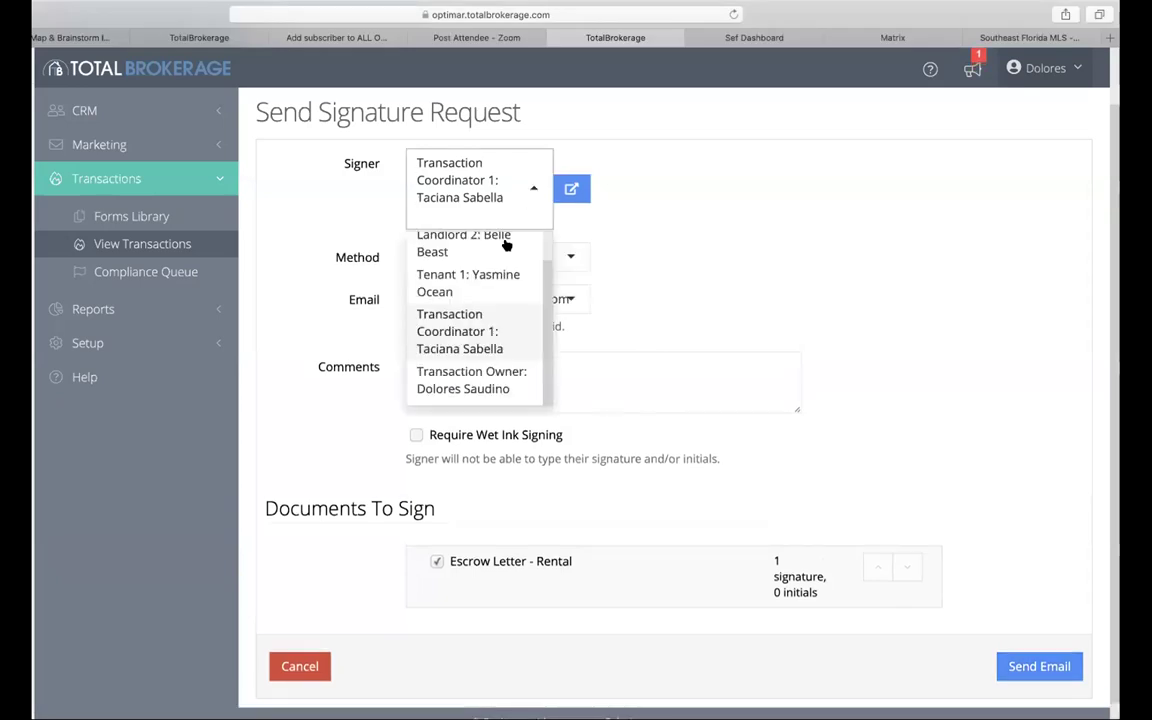
left_click(496, 277)
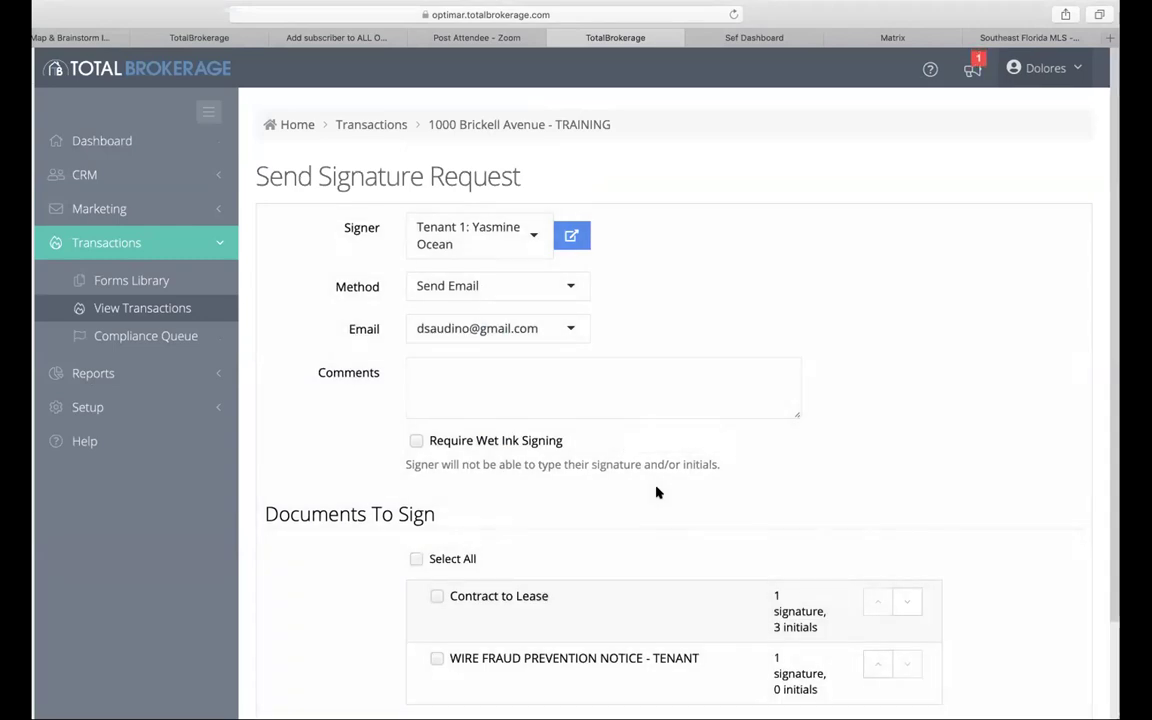
scroll(658, 489, "down", 3)
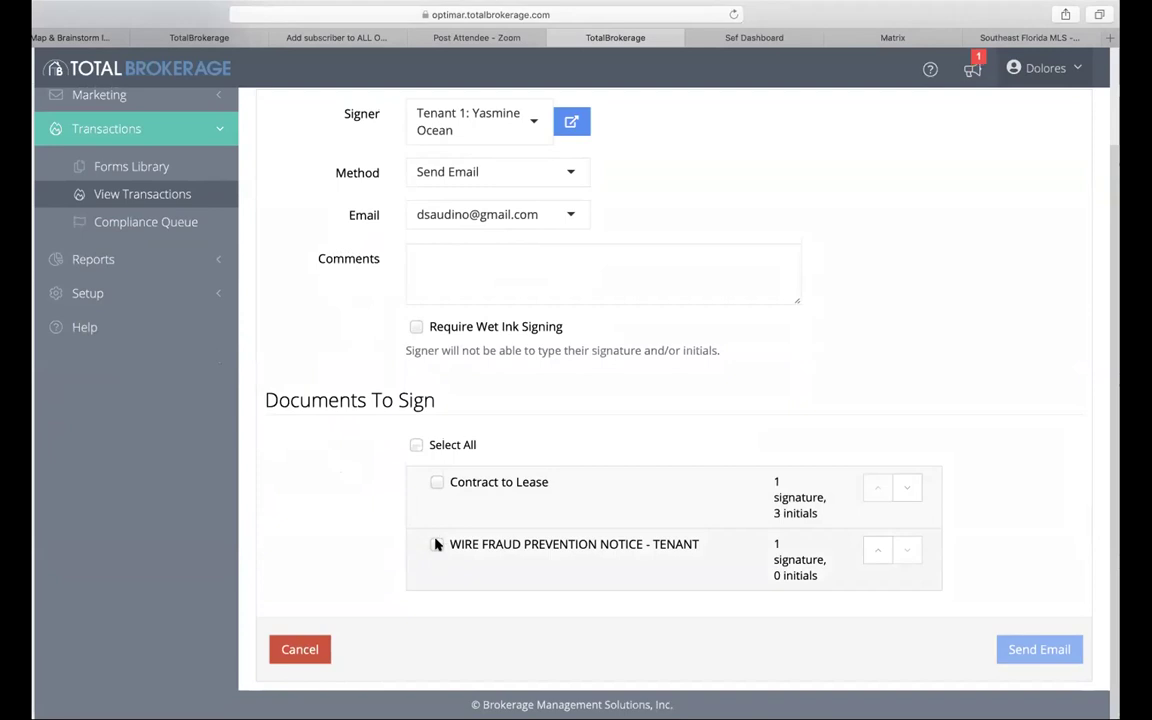
Step: Tick the Wire Fraud Prevention Notice - Tenant and Contract to Lease, then clear both selections
left_click(436, 544)
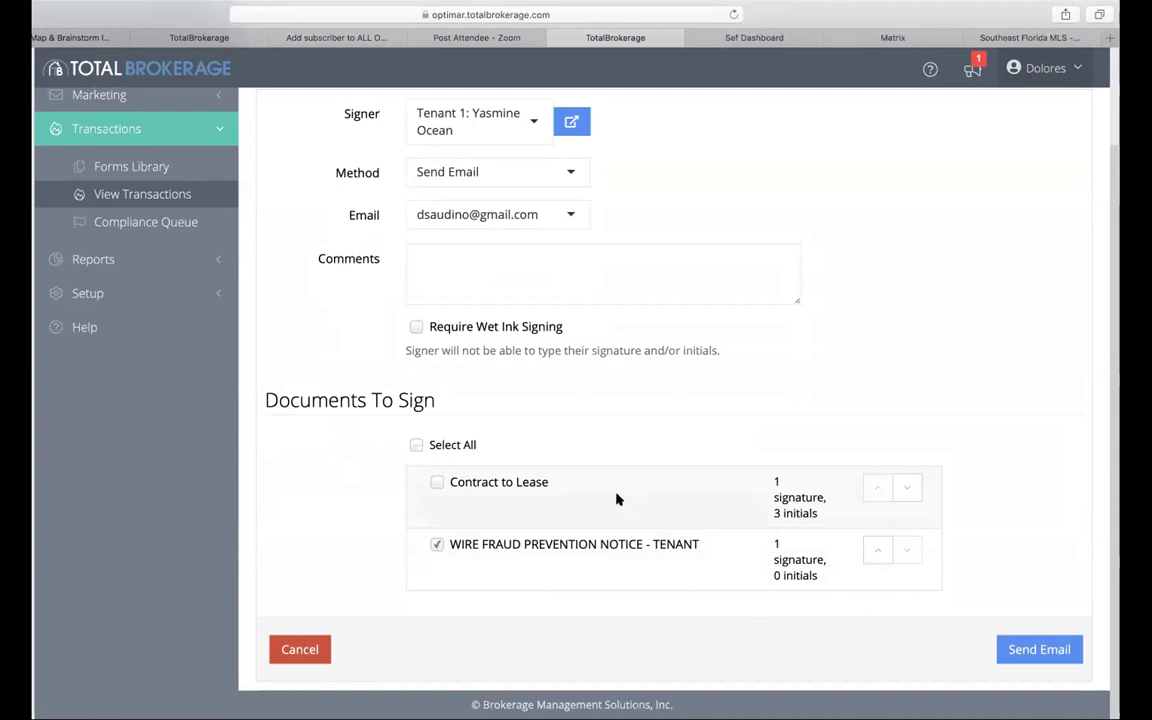
left_click(433, 482)
left_click(435, 482)
left_click(437, 544)
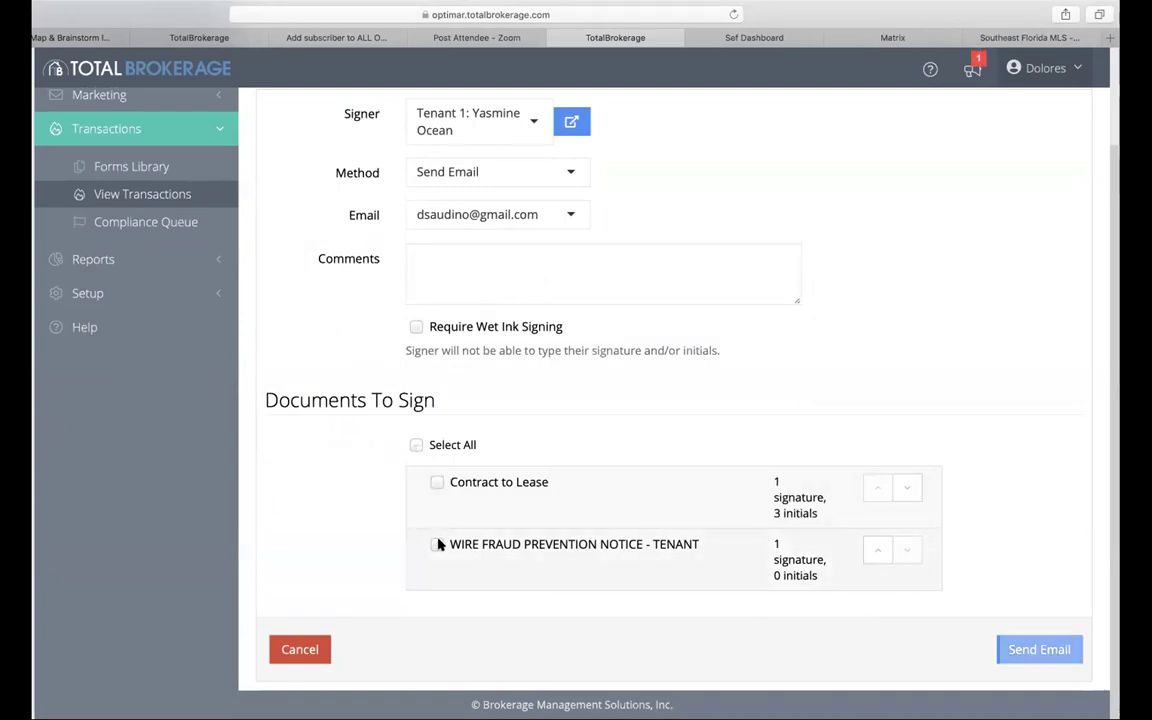
scroll(393, 389, "up", 3)
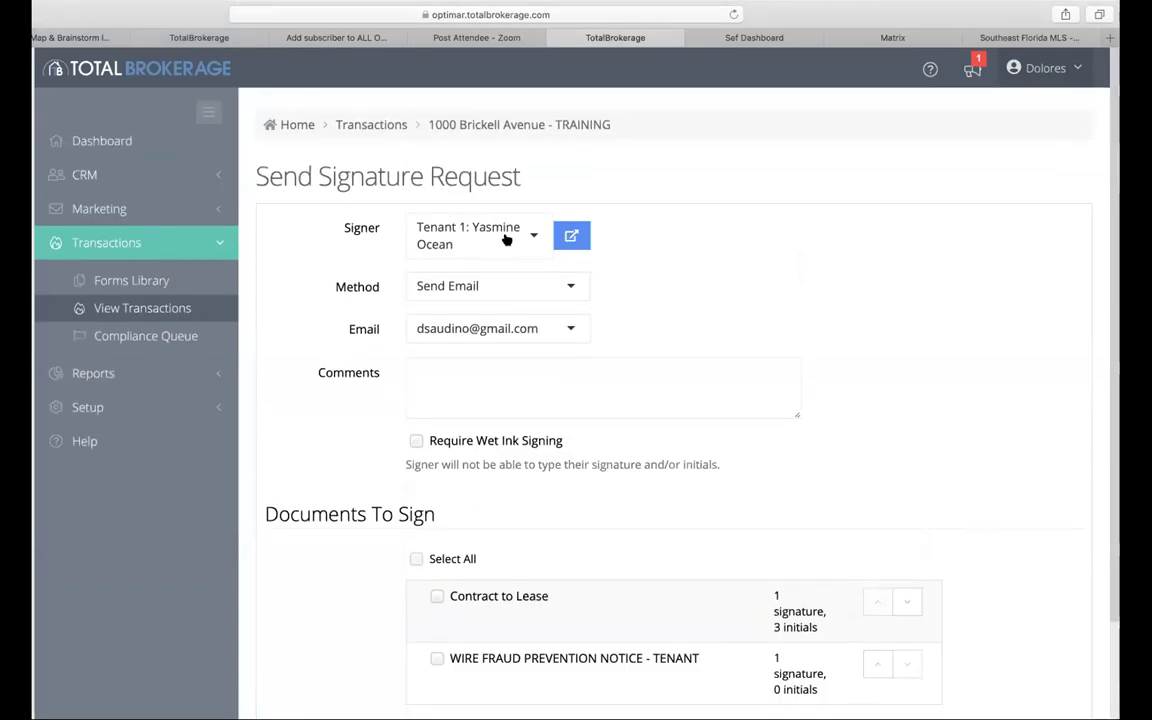
scroll(715, 249, "down", 3)
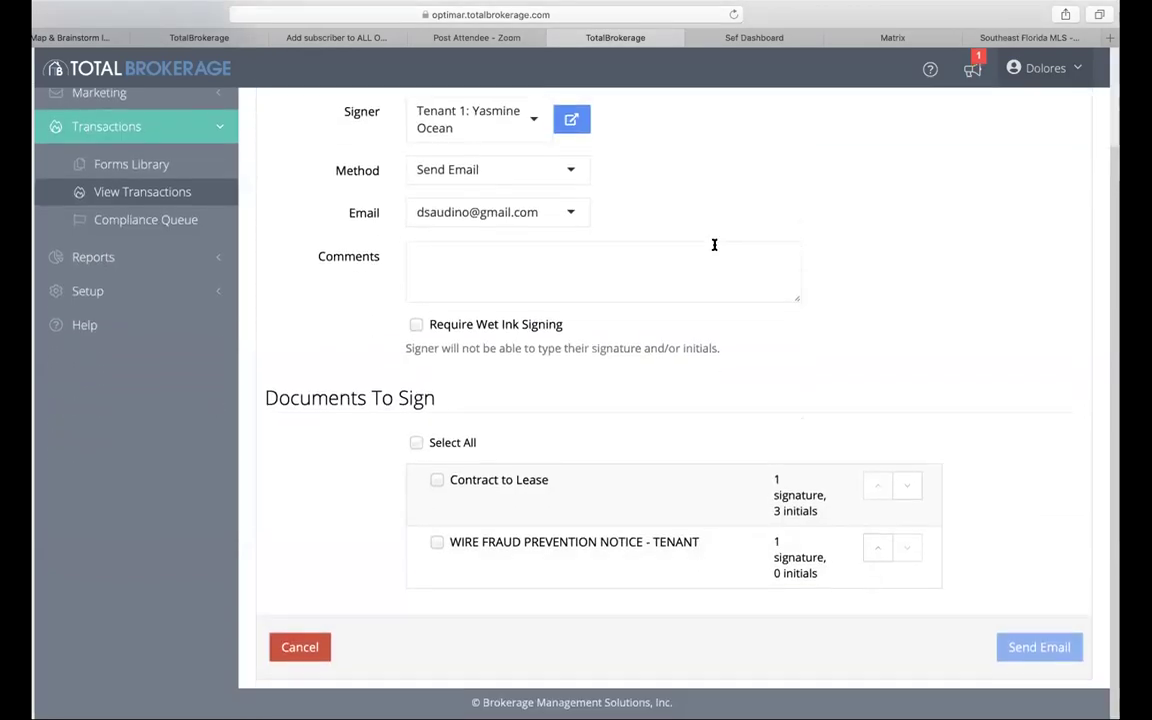
scroll(715, 247, "up", 3)
Step: Open the Contract to Lease from the transaction's Documents tab in the form editor
left_click(486, 124)
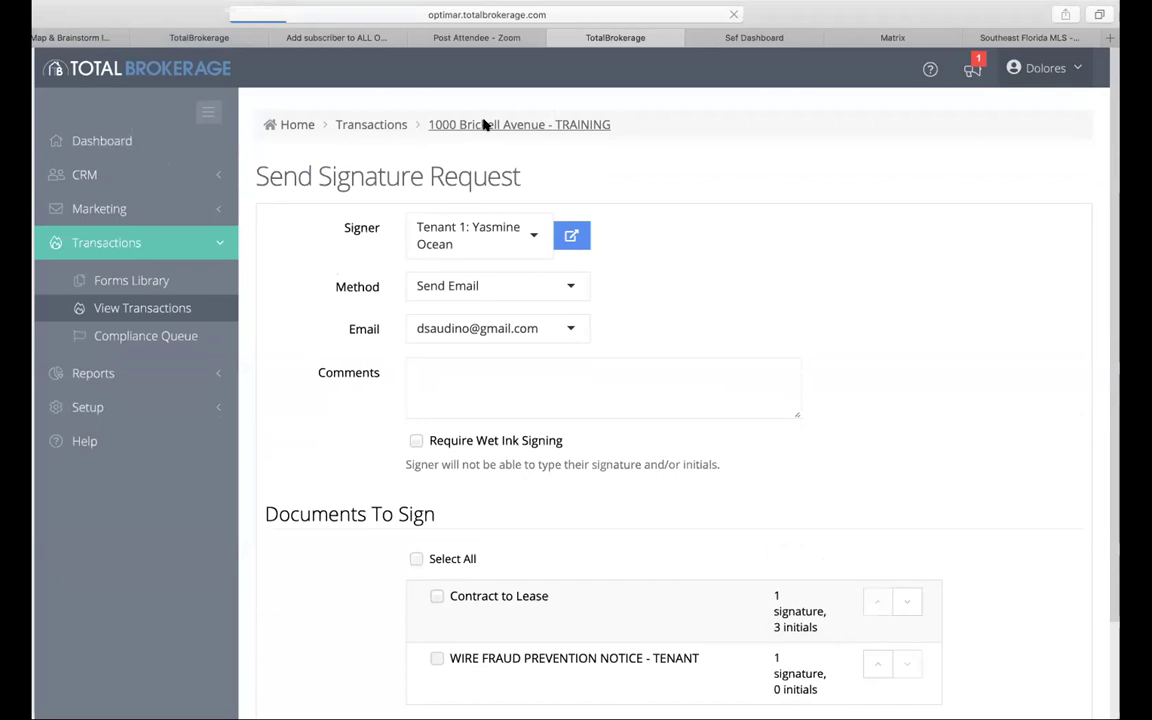
scroll(393, 222, "up", 3)
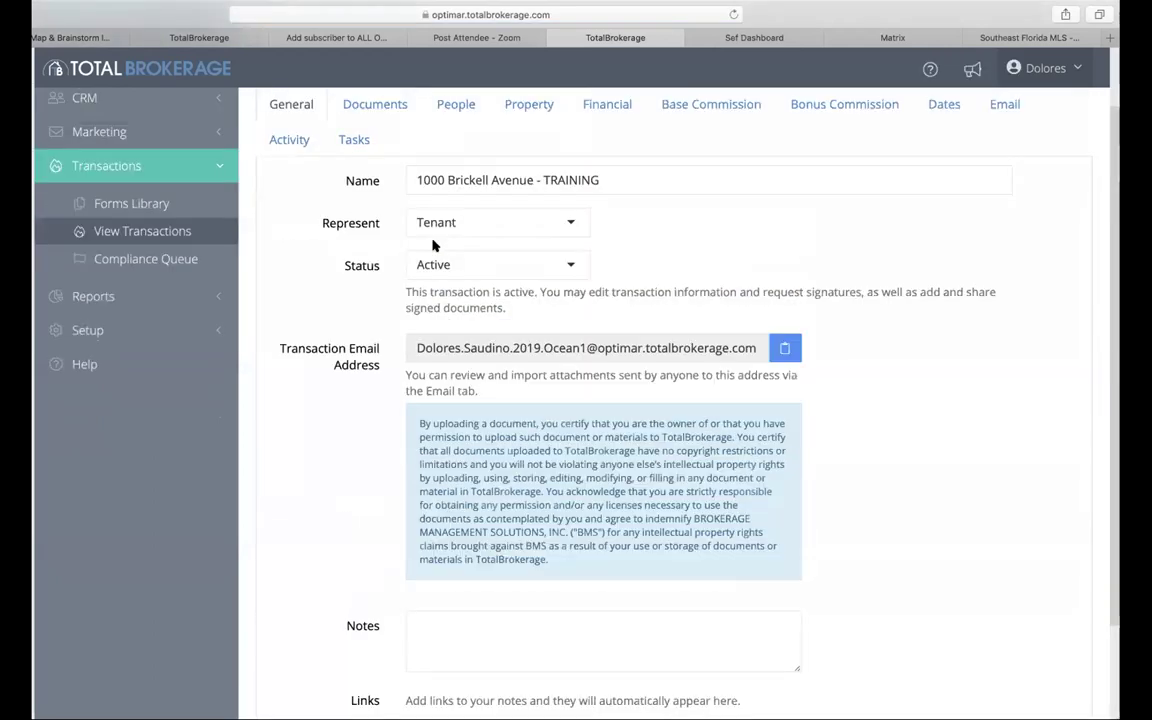
left_click(390, 183)
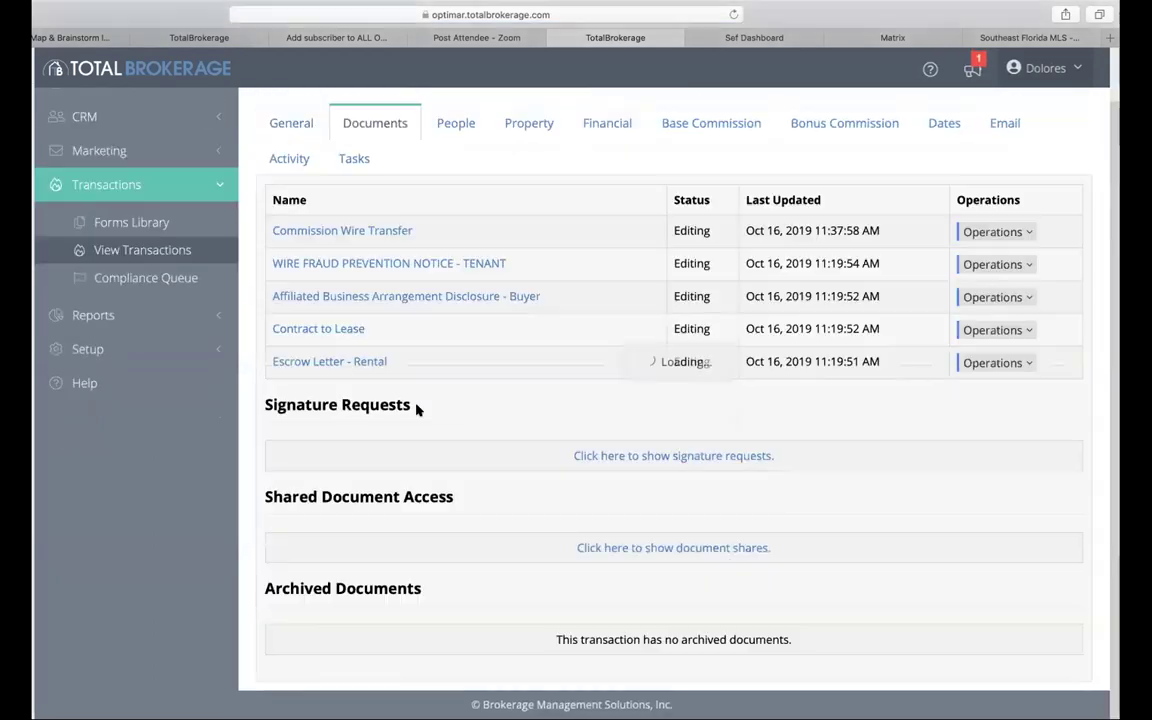
left_click(337, 331)
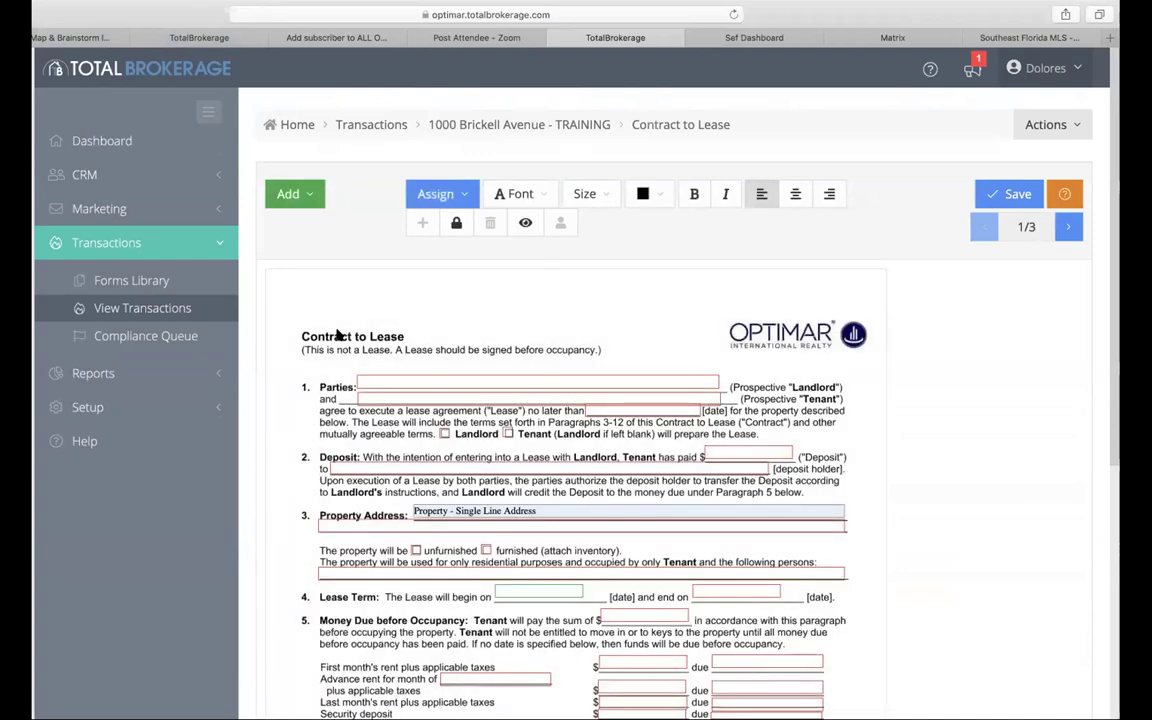
scroll(340, 350, "down", 3)
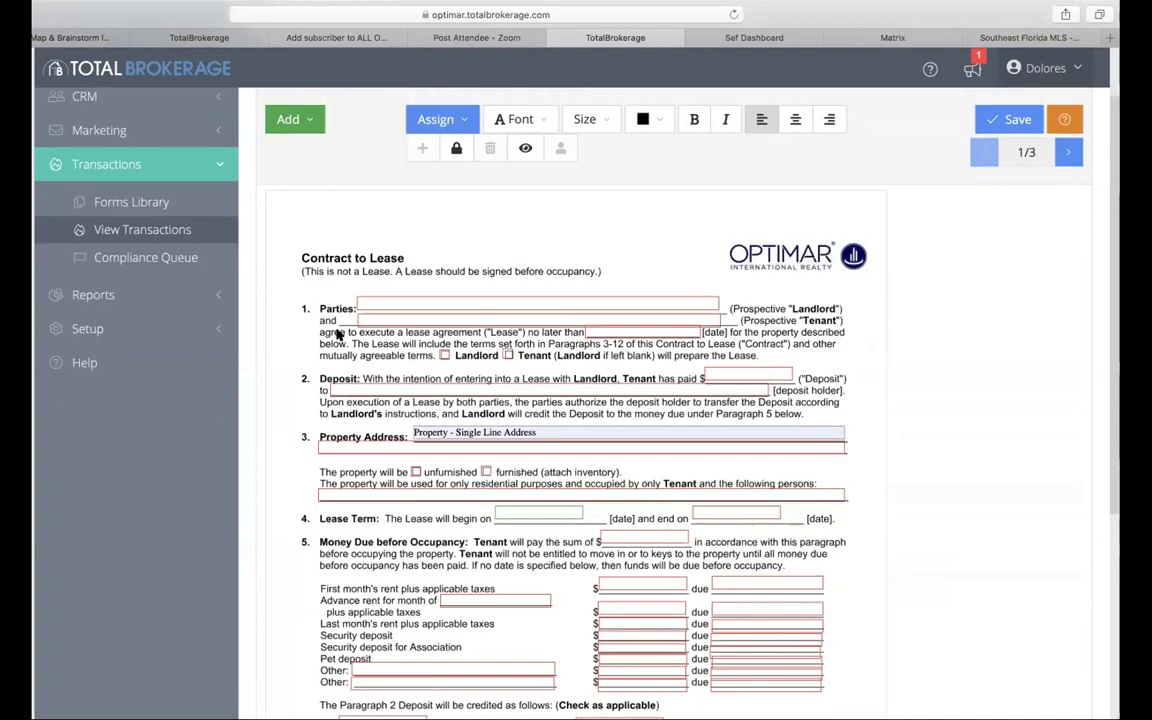
scroll(343, 382, "up", 2)
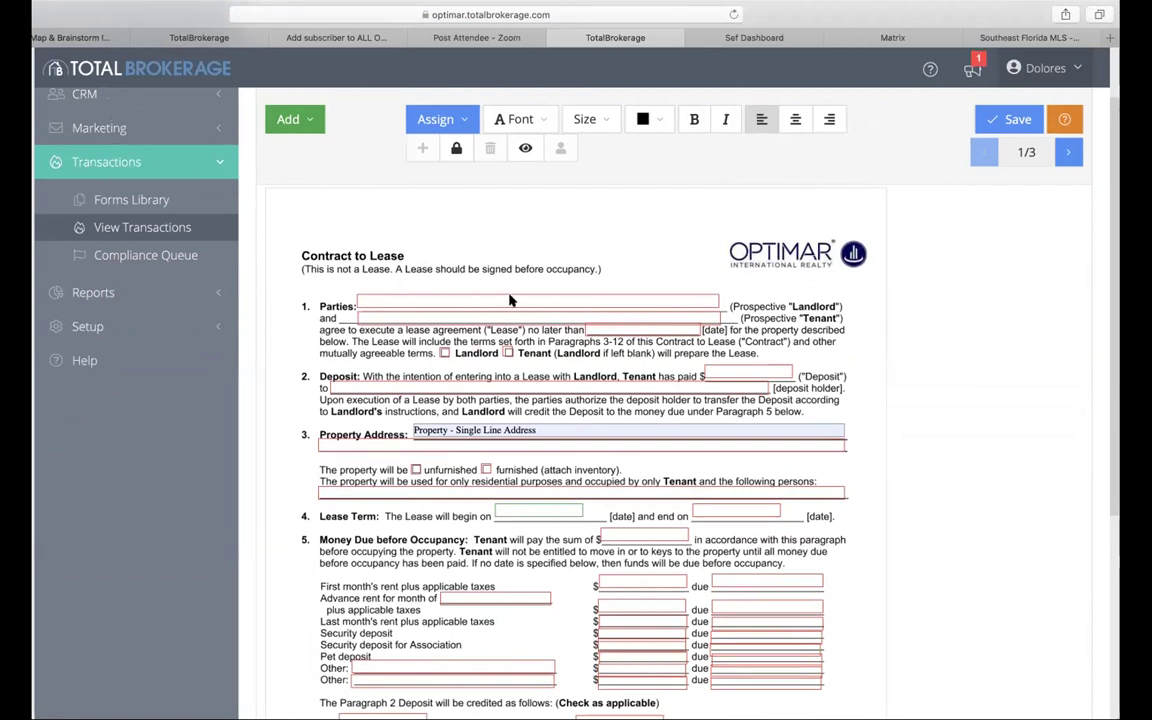
Step: Enter the landlord's name, fixing a typo, and the tenant's name under Parties
left_click(577, 306)
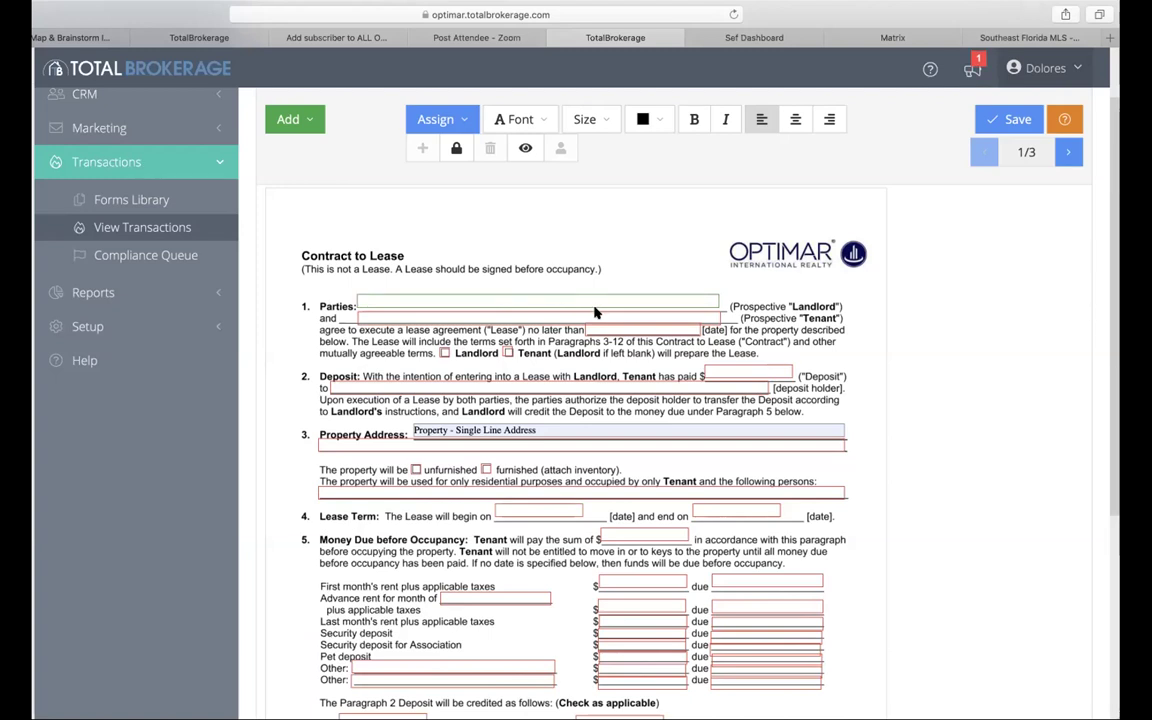
key("BackSpace")
type("elle")
left_click(583, 320)
type("Yasmine")
left_click(370, 301)
left_click(522, 443)
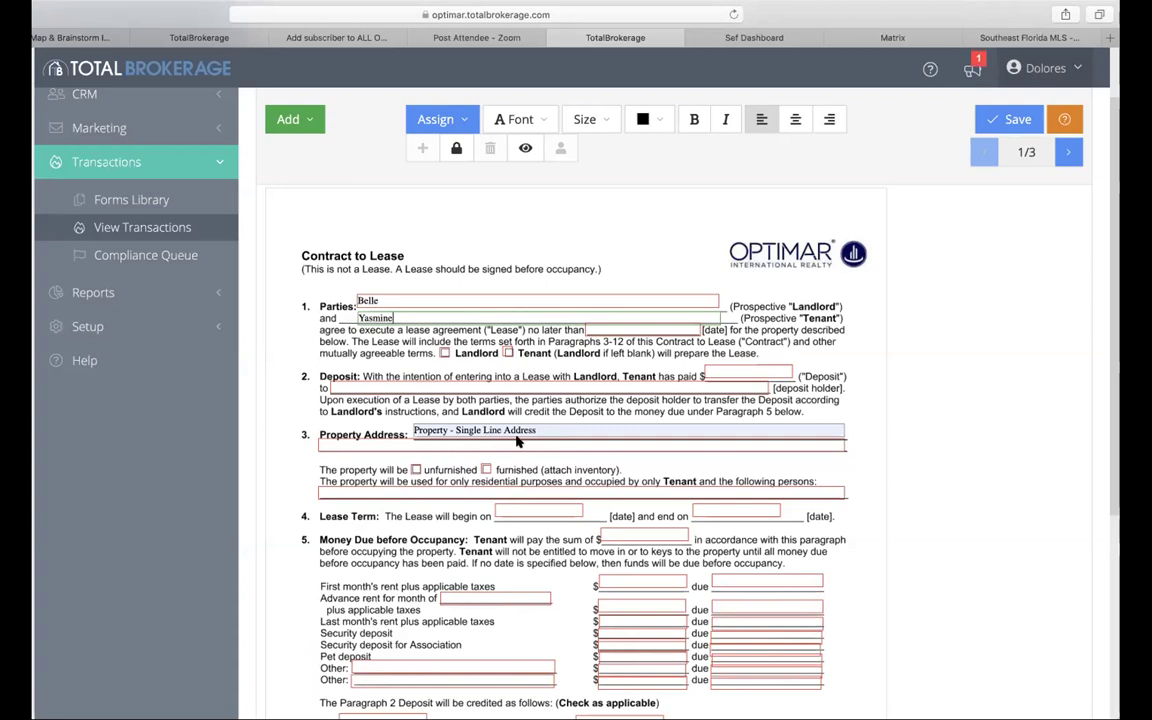
left_click(595, 430)
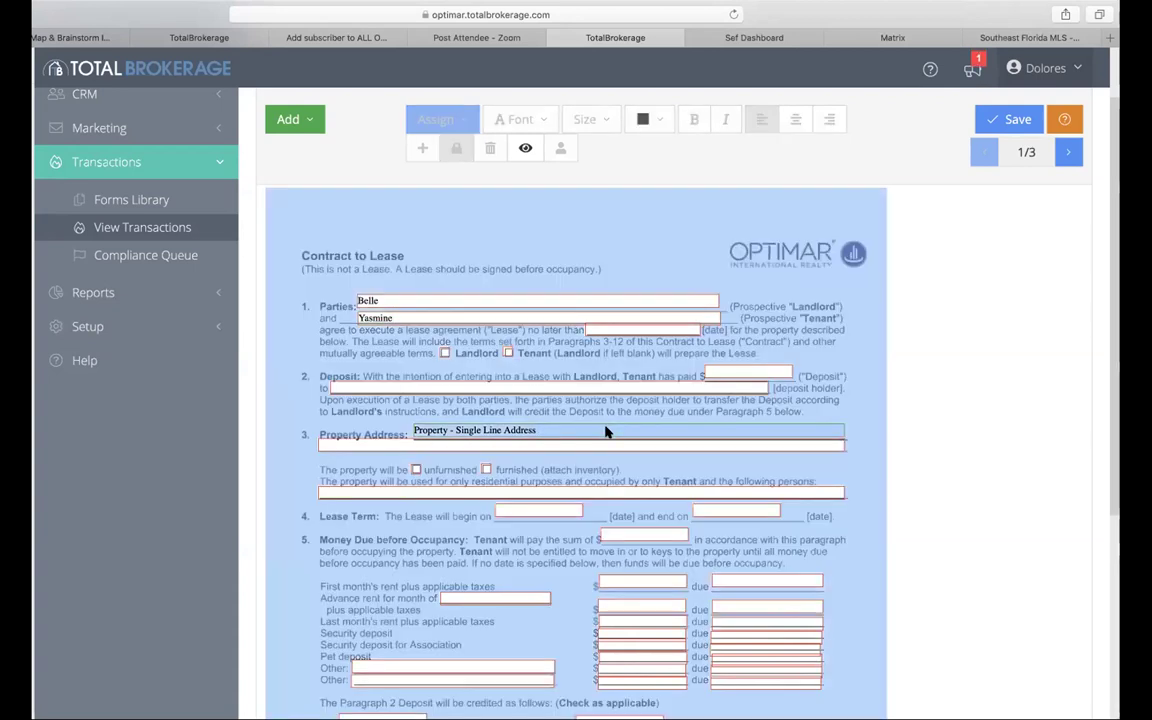
Step: Advance the Contract to Lease from page 1 to page 3 of 3
scroll(605, 380, "down", 5)
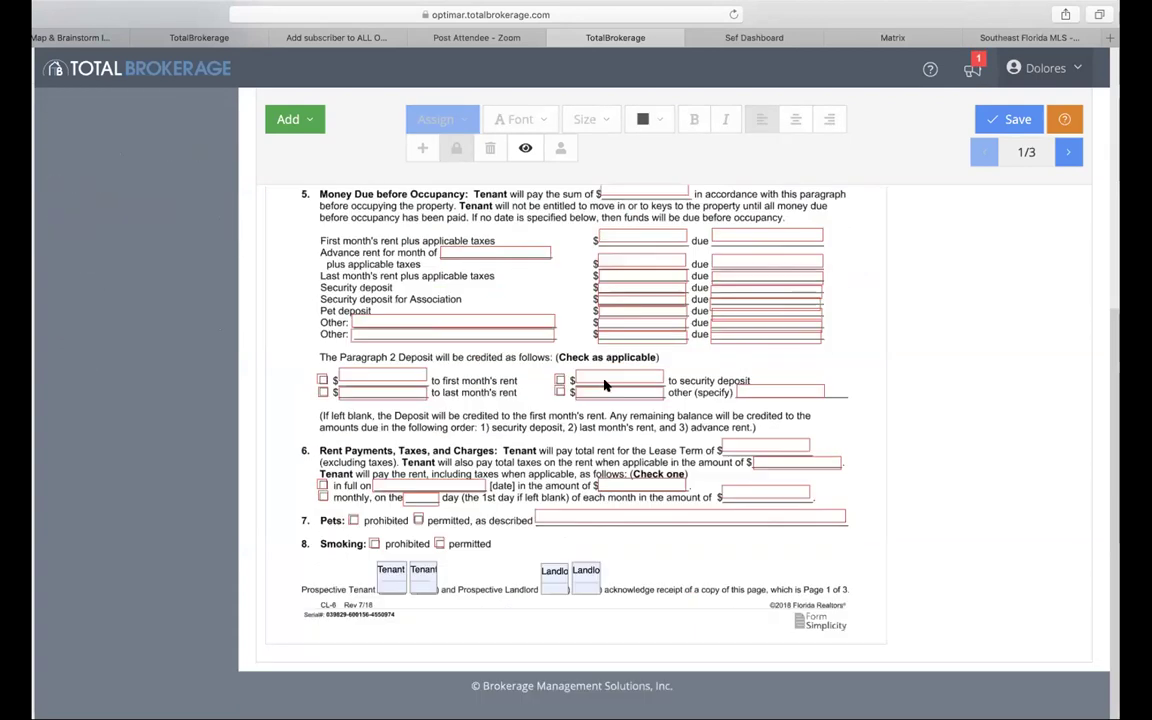
scroll(605, 383, "up", 5)
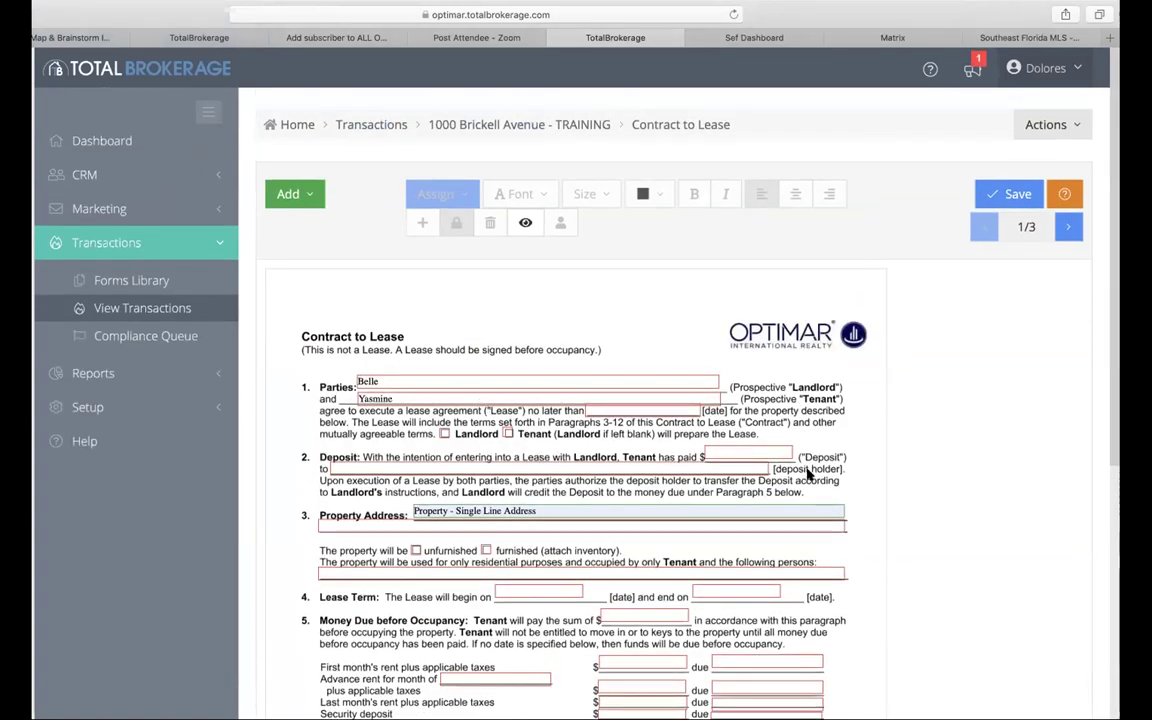
left_click(1067, 229)
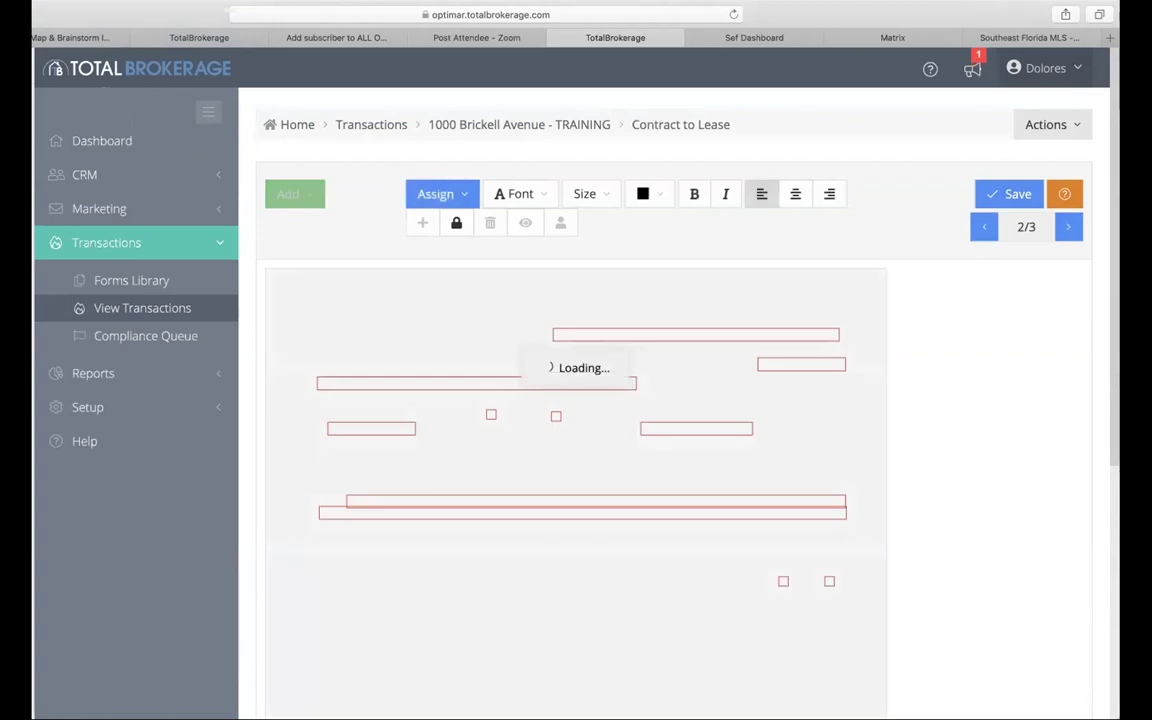
scroll(728, 418, "down", 10)
scroll(728, 418, "up", 10)
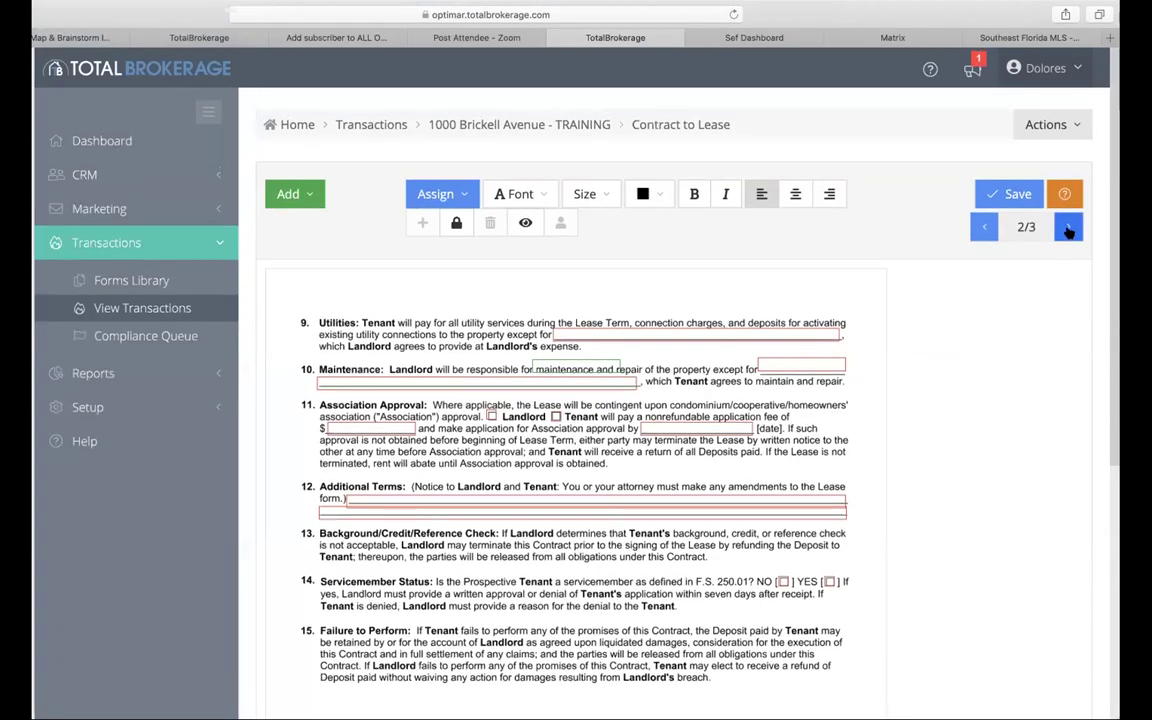
left_click(1068, 229)
scroll(727, 490, "down", 2)
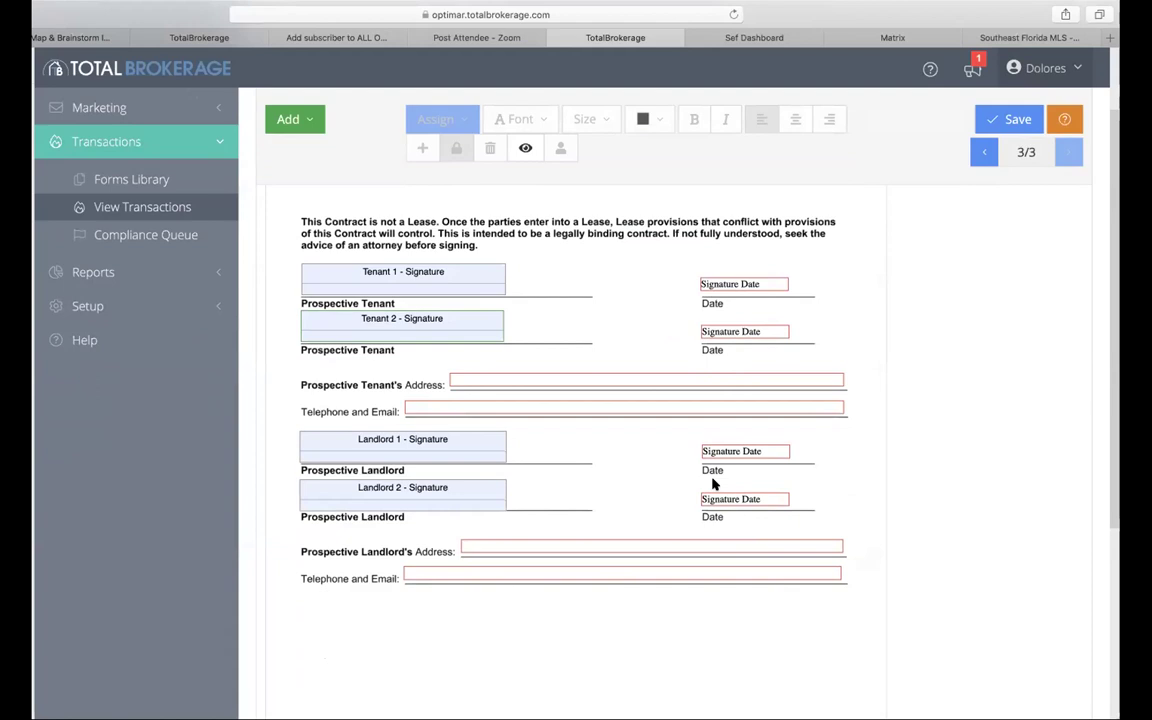
Step: Return to page 1, preview the filled-in contract, then switch back to editable fields
left_click(978, 153)
left_click(978, 153)
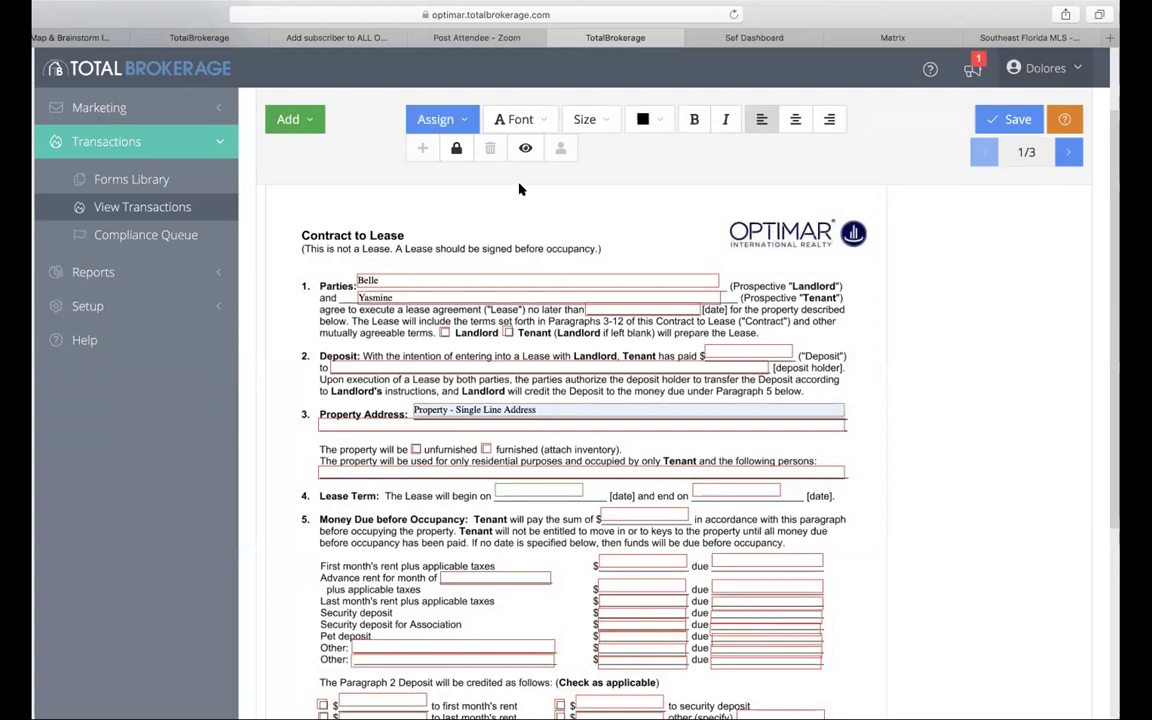
left_click(521, 152)
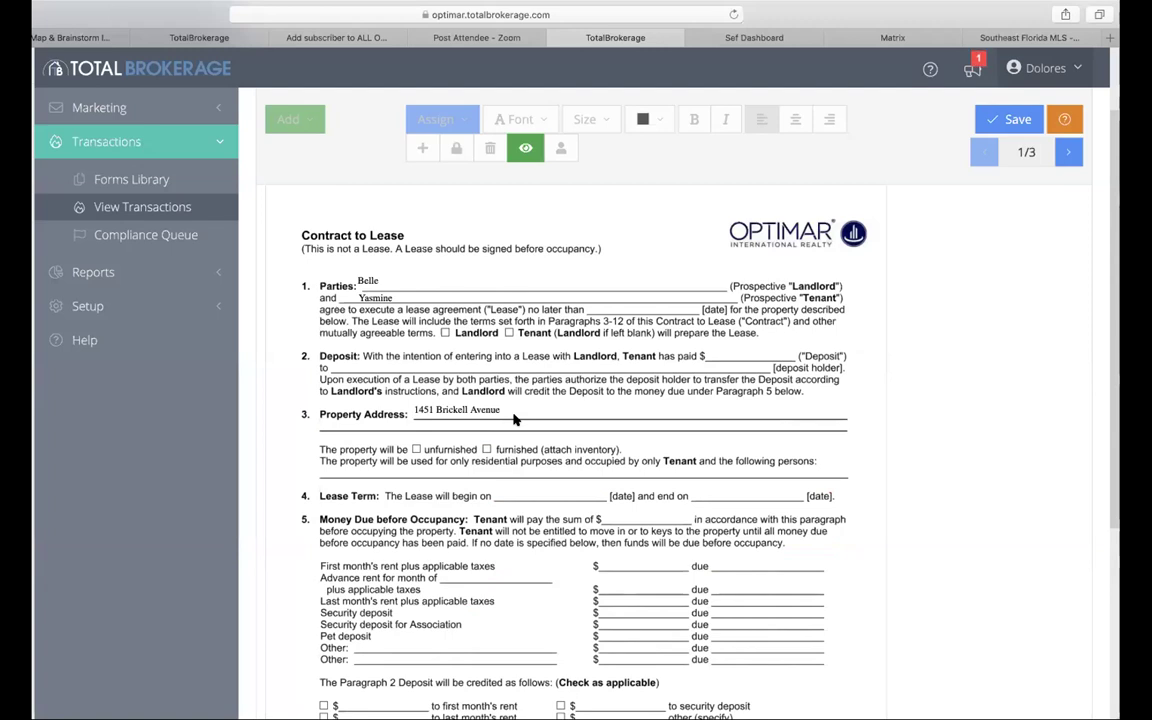
scroll(515, 420, "up", 2)
scroll(515, 420, "down", 6)
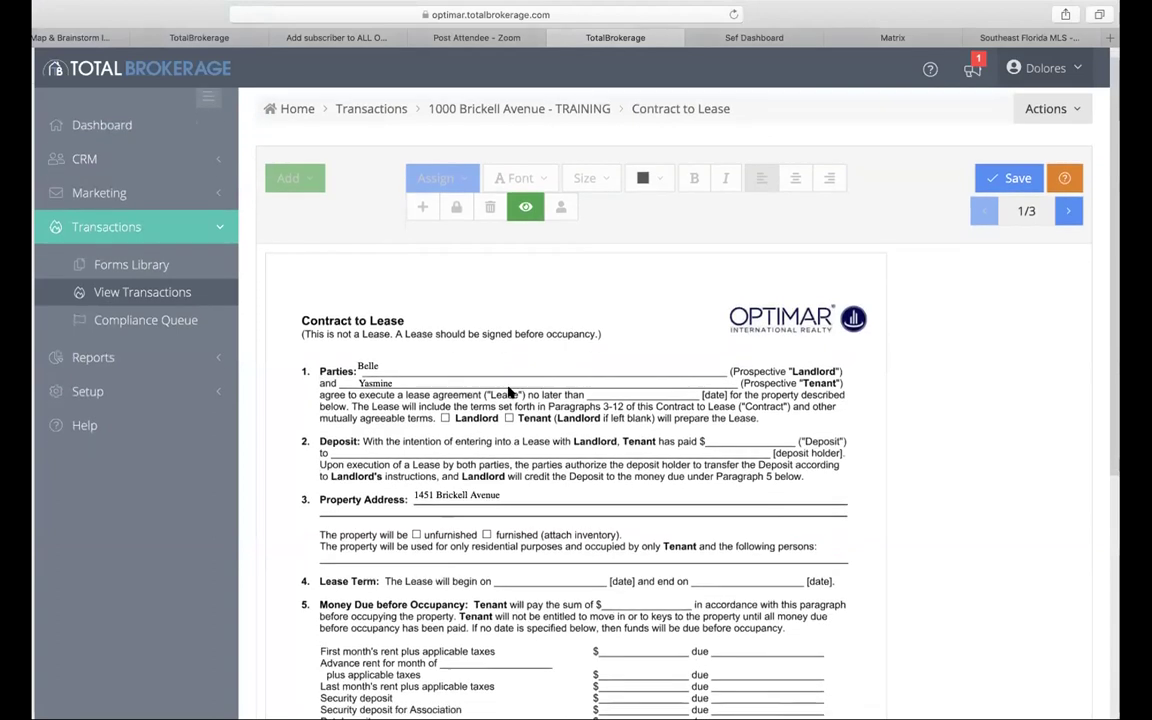
scroll(508, 392, "down", 2)
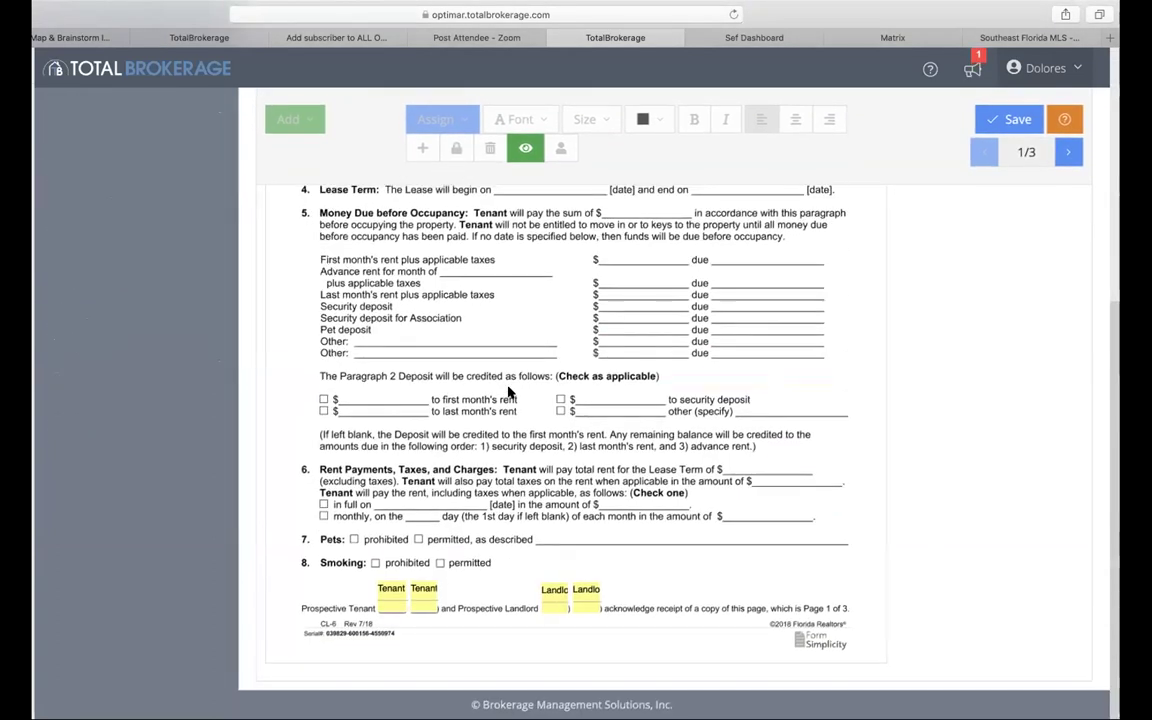
scroll(465, 600, "up", 8)
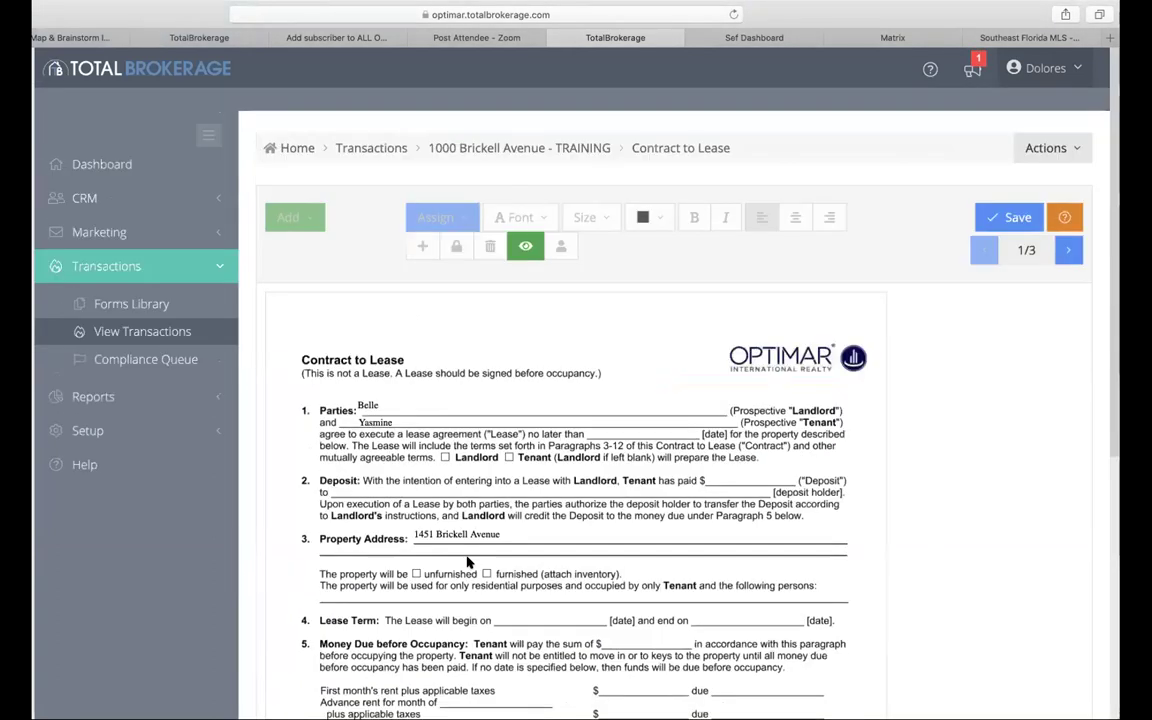
left_click(521, 228)
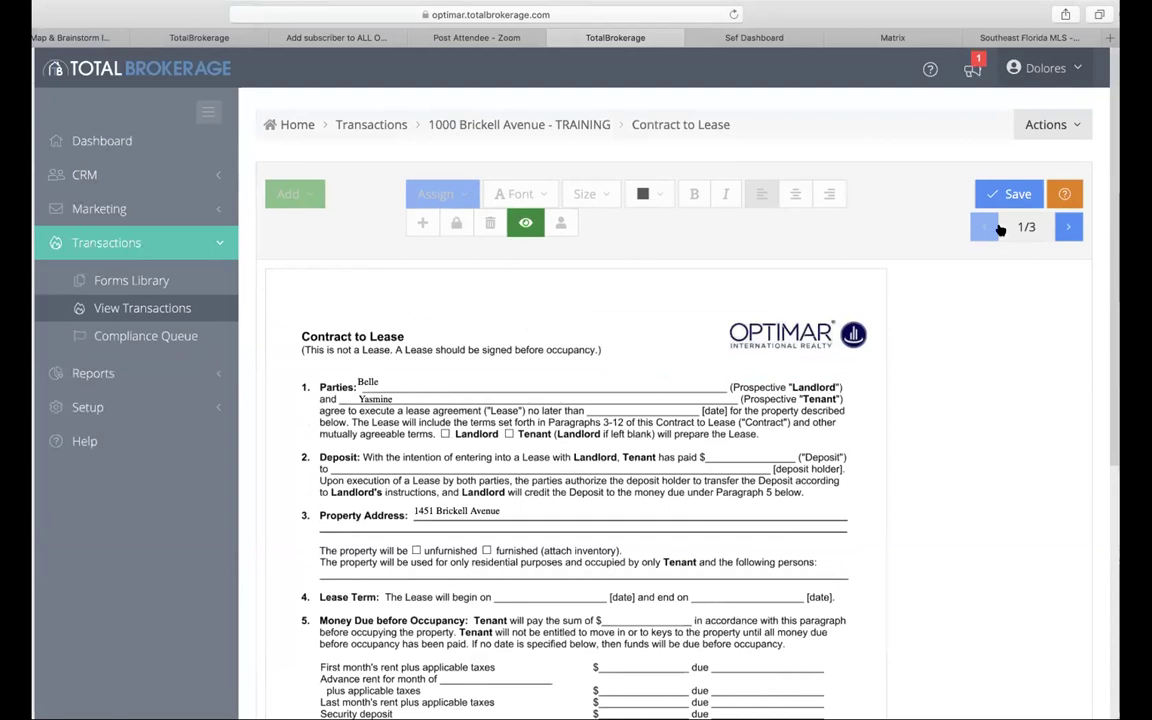
Step: Save the Contract to Lease with its Property Address field linked to the transaction
left_click(1010, 193)
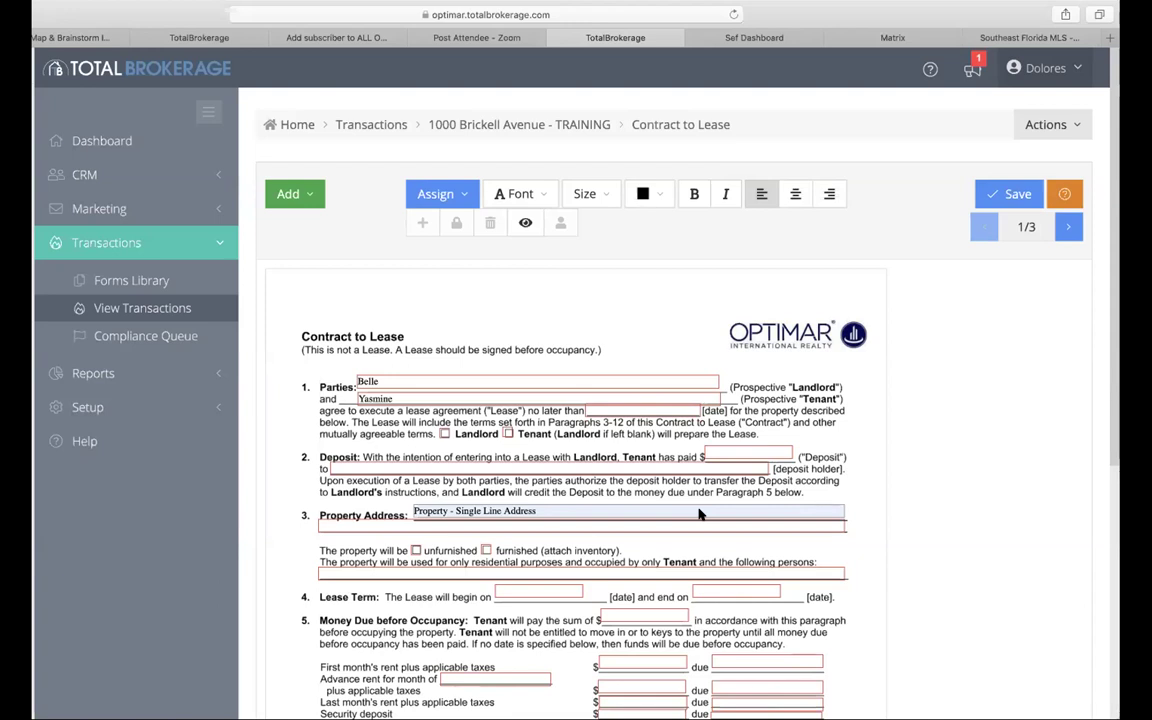
Step: Scroll through the transaction's Documents tab, which lists five documents in Editing status
scroll(521, 551, "down", 5)
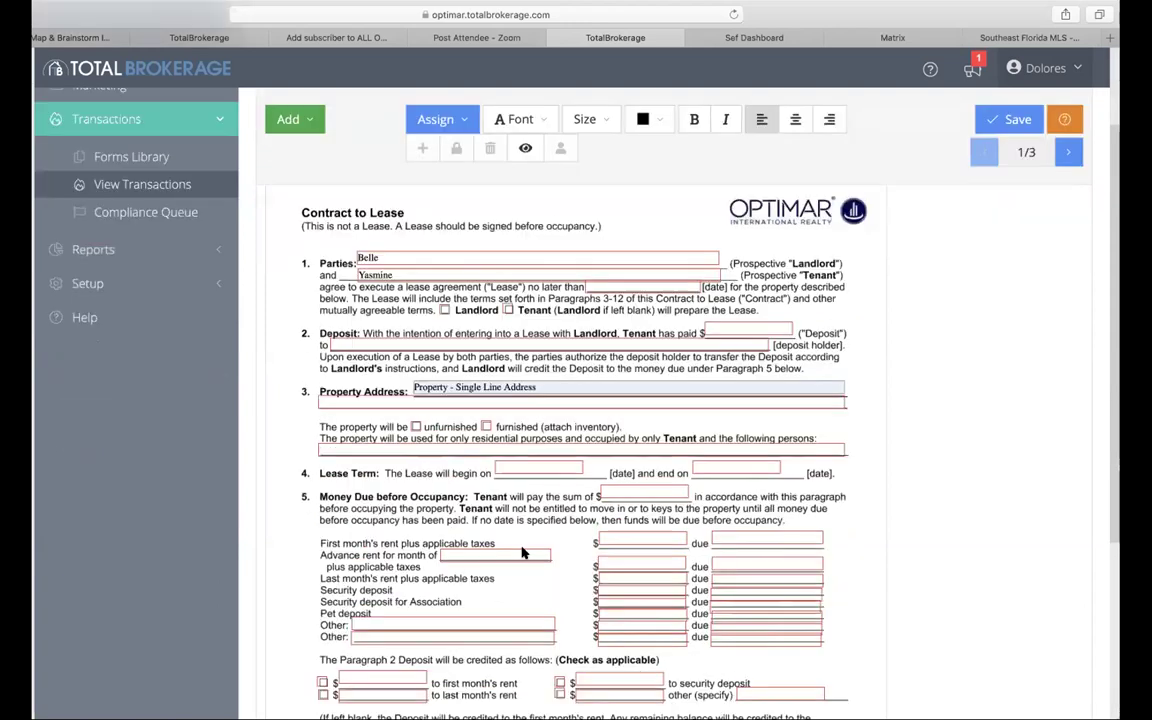
scroll(521, 551, "up", 8)
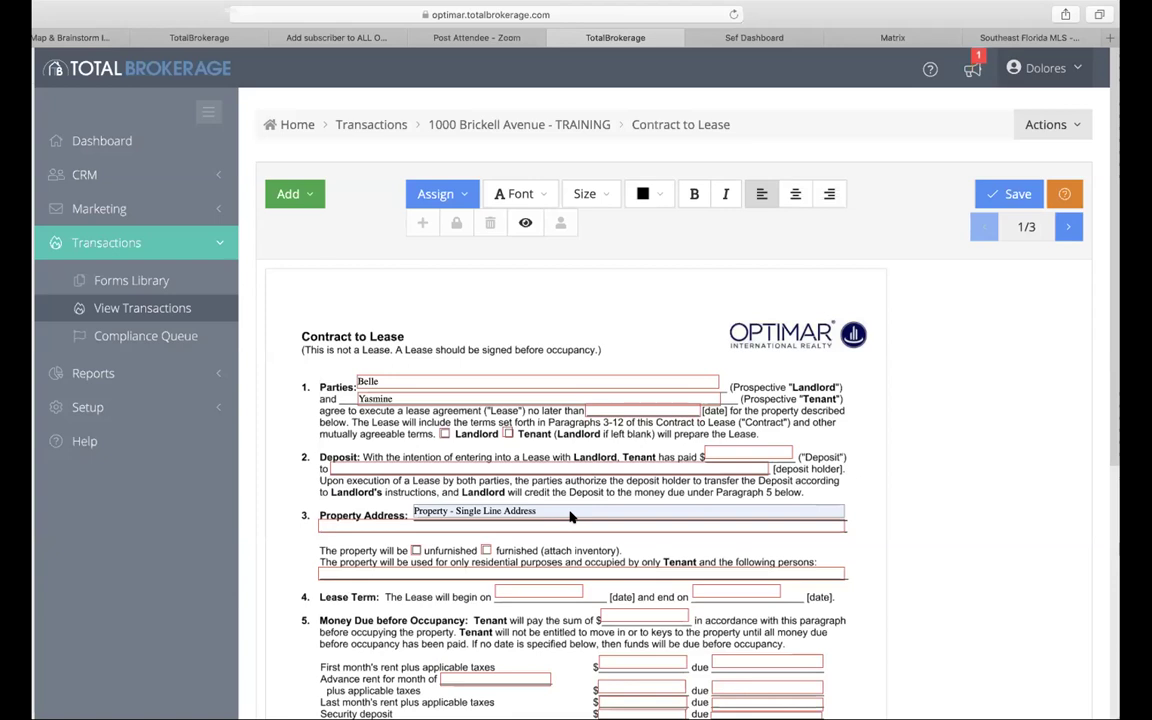
scroll(600, 260, "down", 1)
scroll(520, 170, "up", 1)
left_click(505, 126)
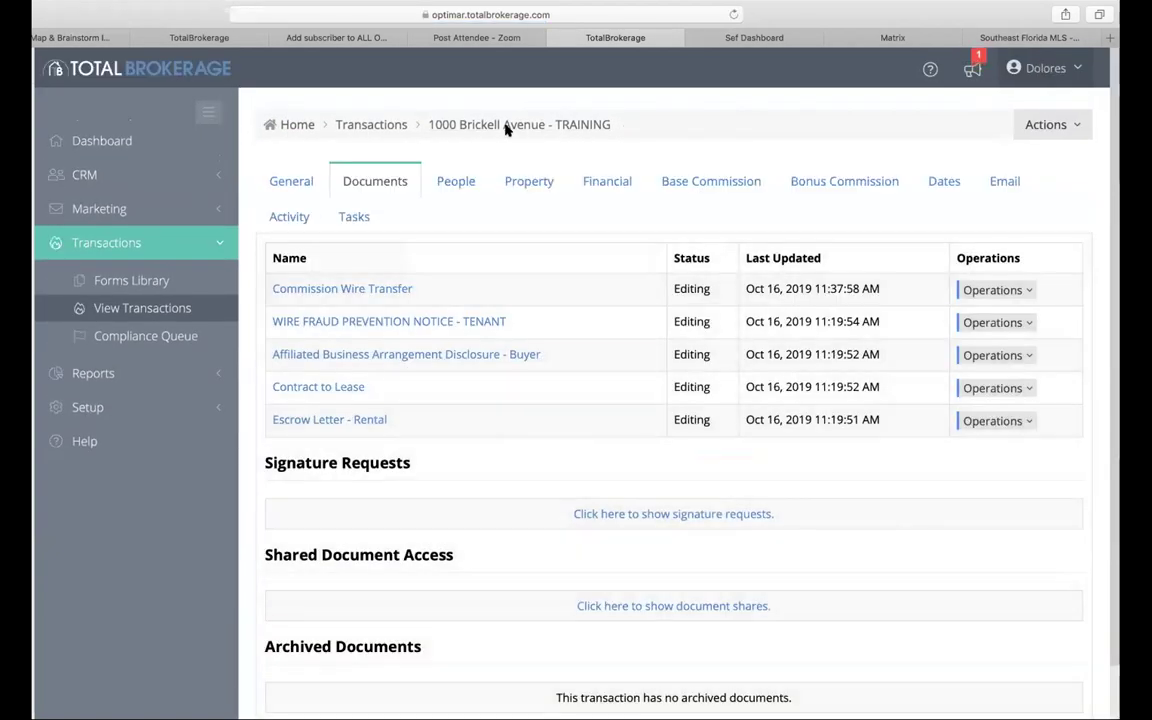
scroll(362, 437, "down", 1)
scroll(361, 437, "down", 1)
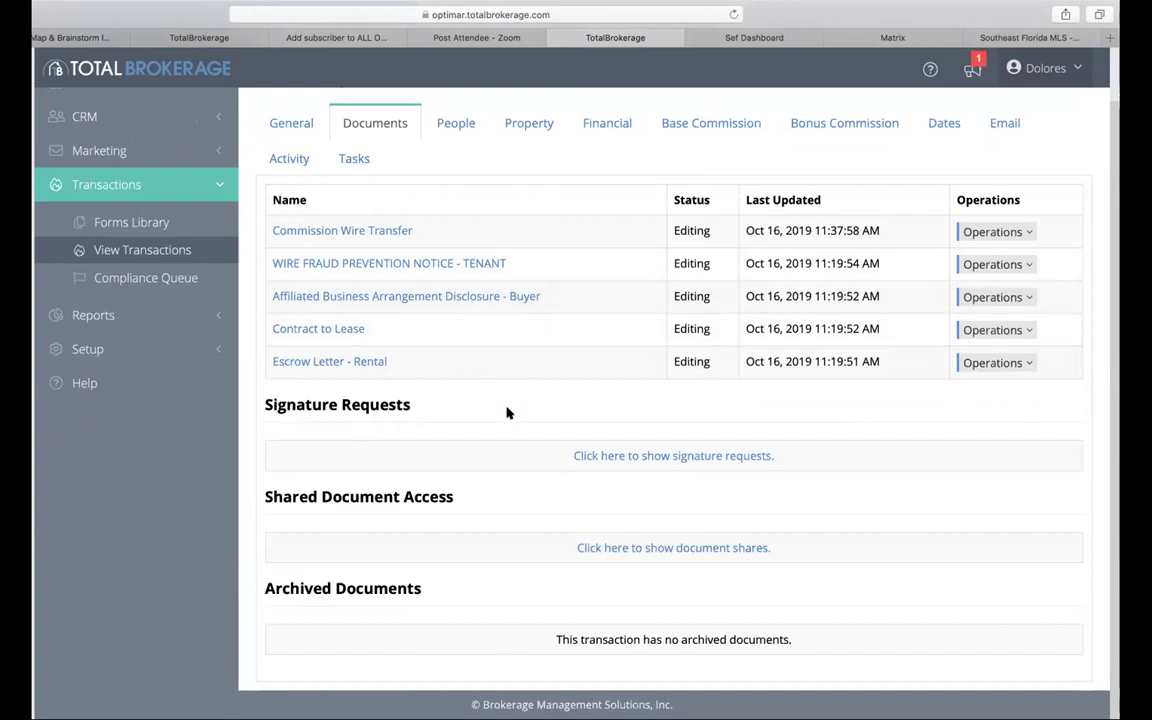
left_click(997, 297)
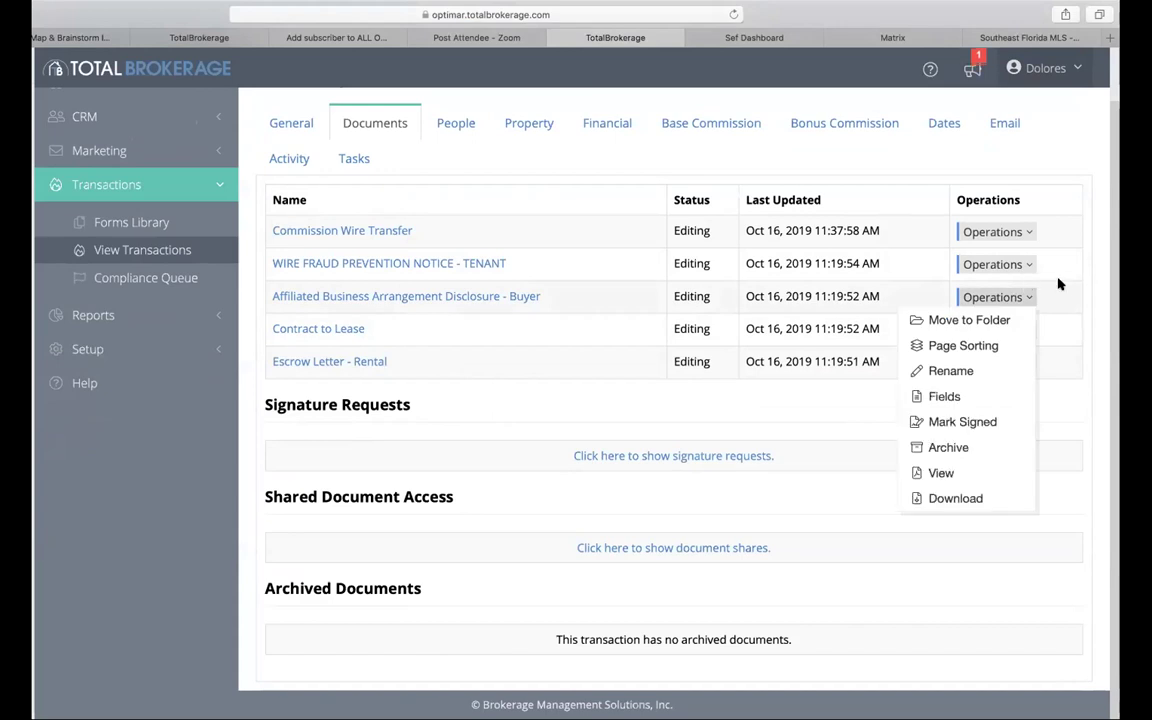
left_click(1106, 291)
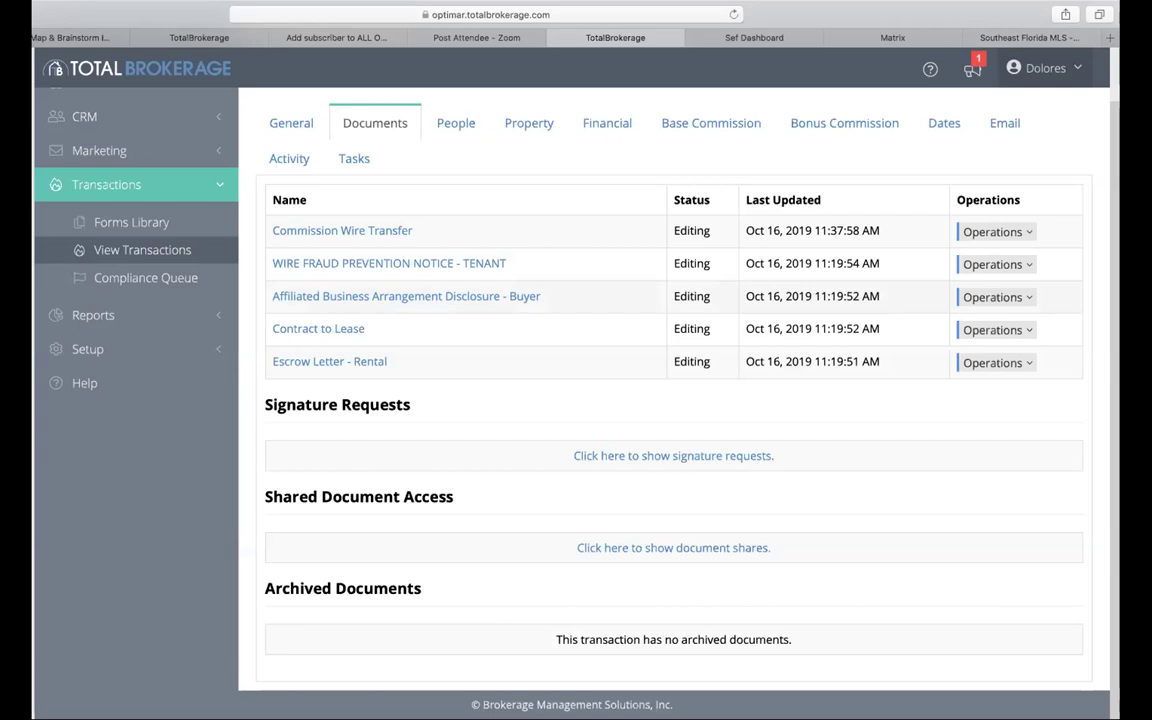
left_click(997, 297)
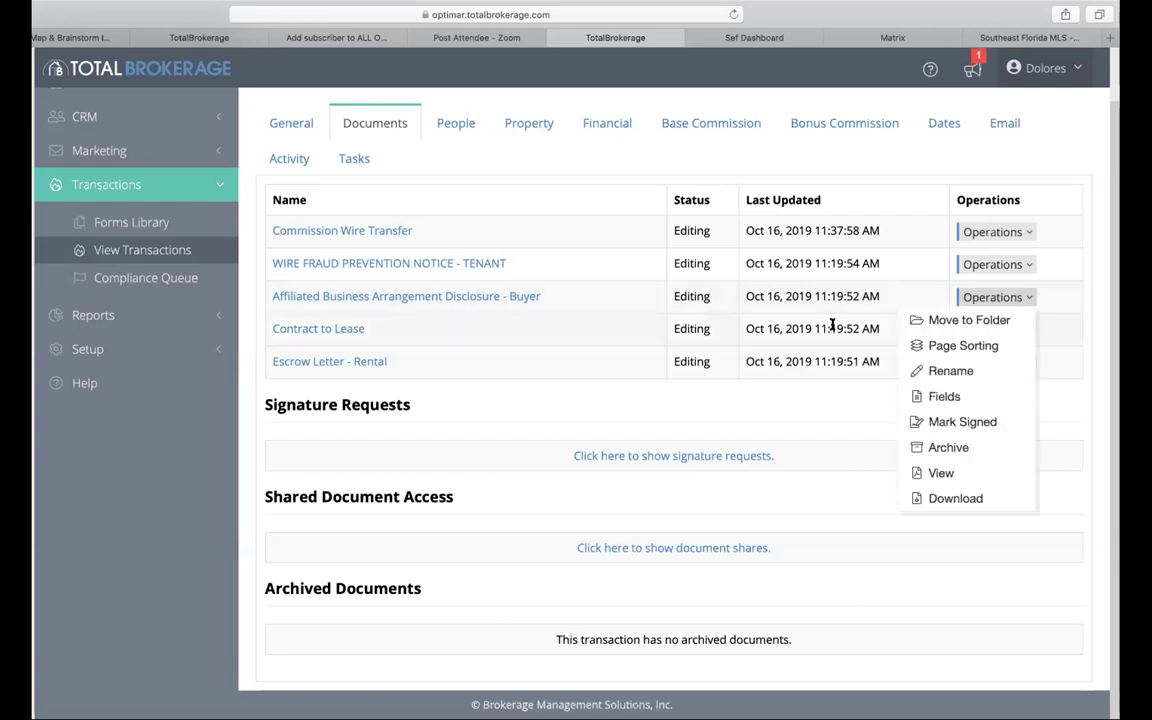
left_click(411, 327)
left_click(997, 264)
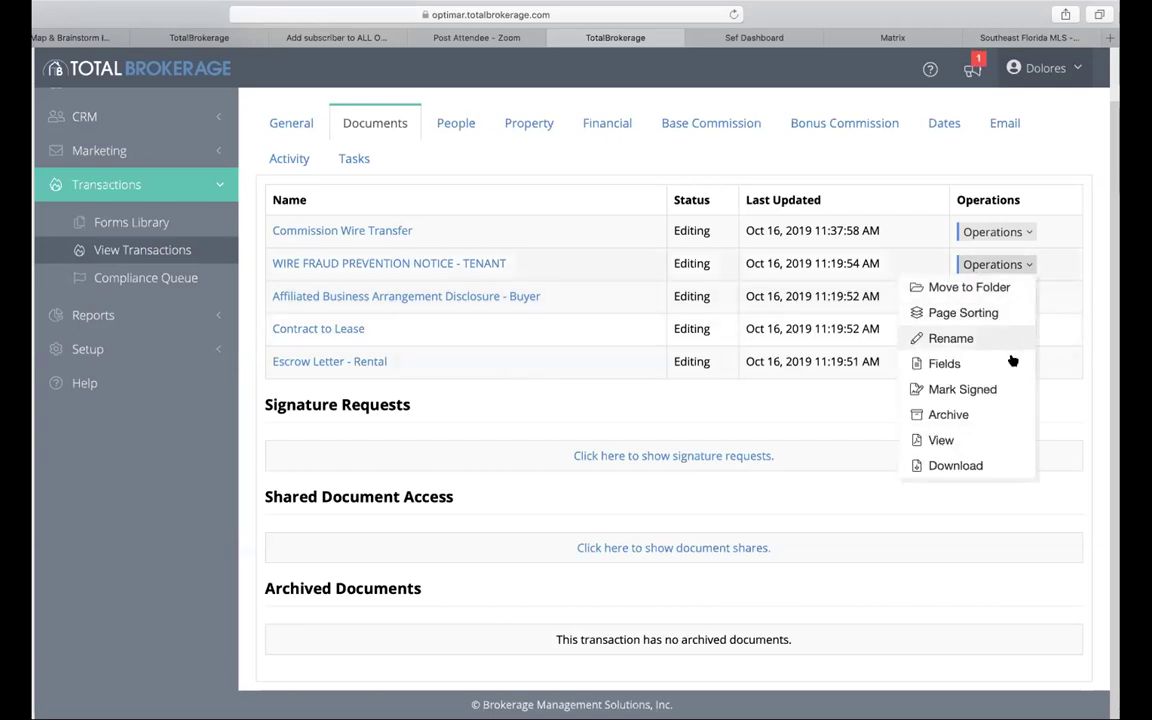
left_click(468, 330)
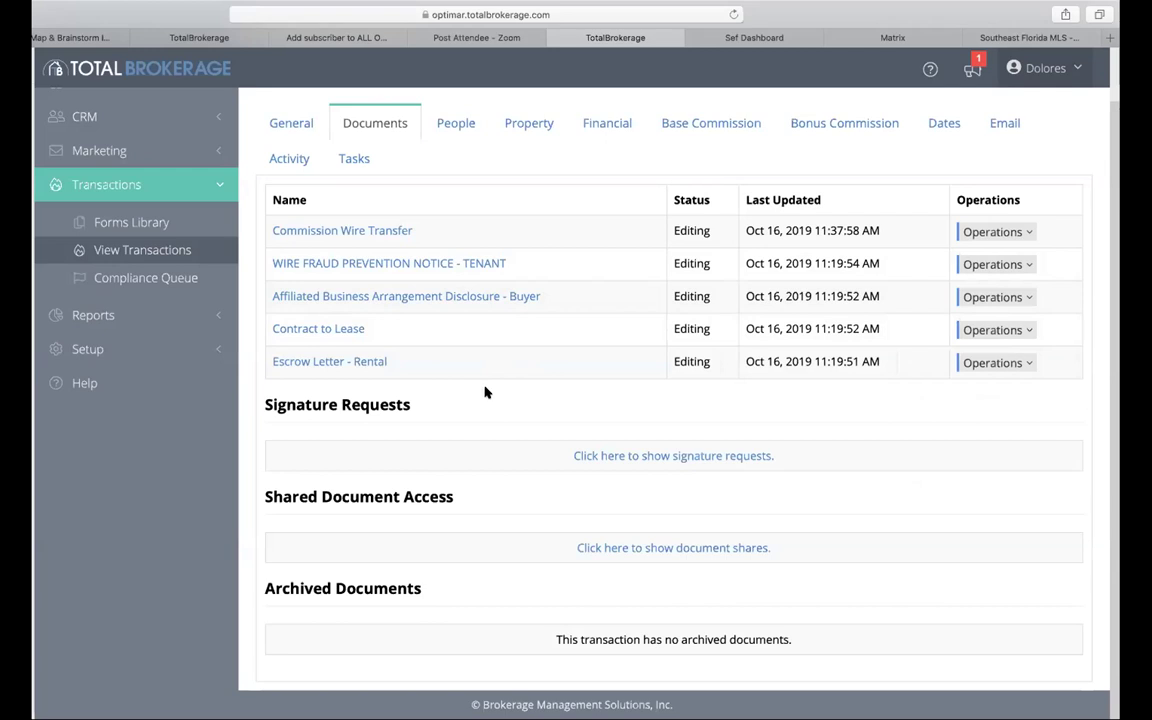
left_click(998, 297)
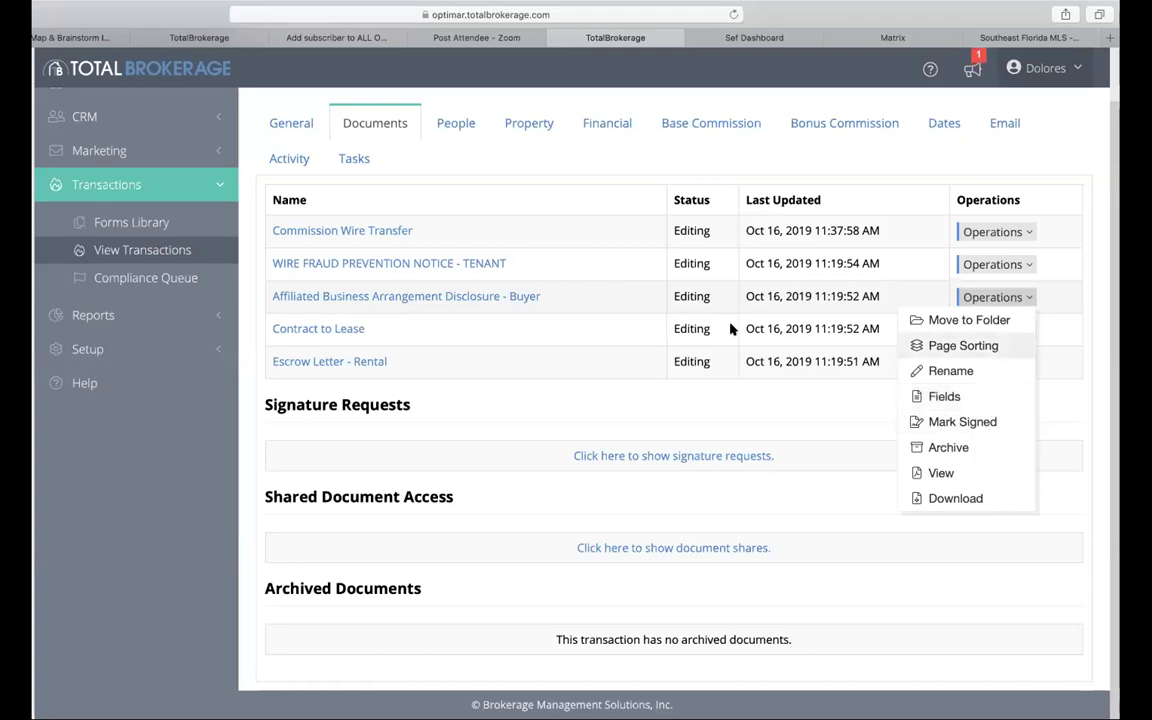
left_click(620, 390)
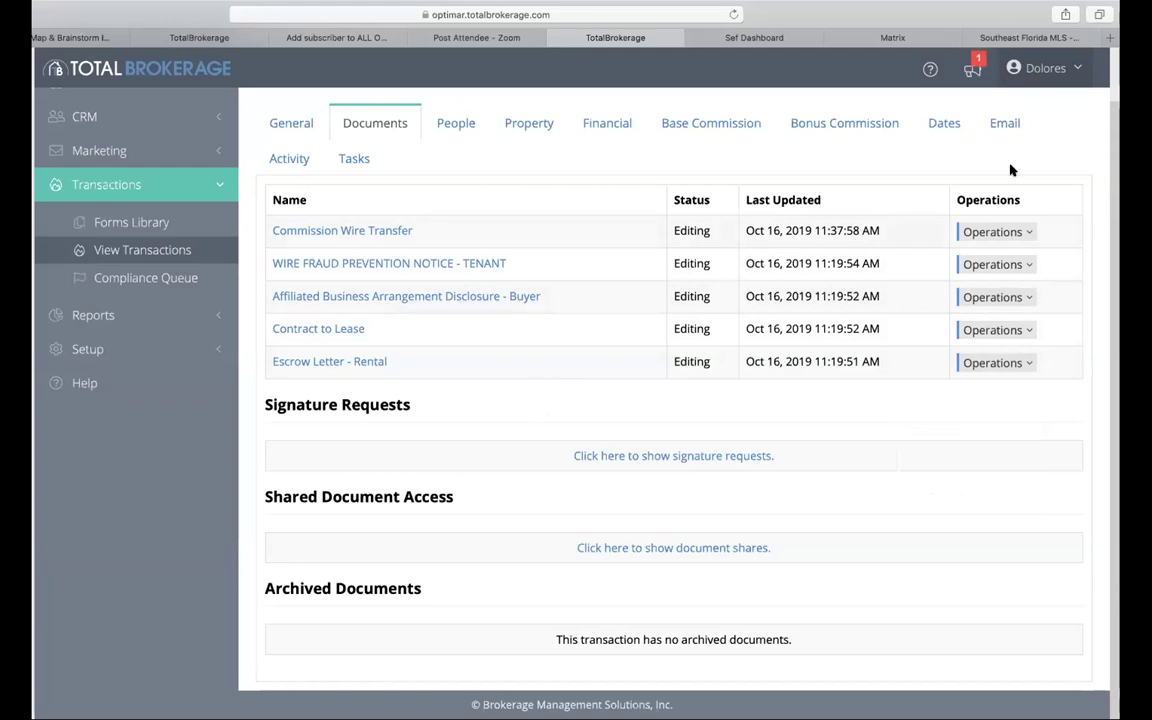
left_click(1045, 68)
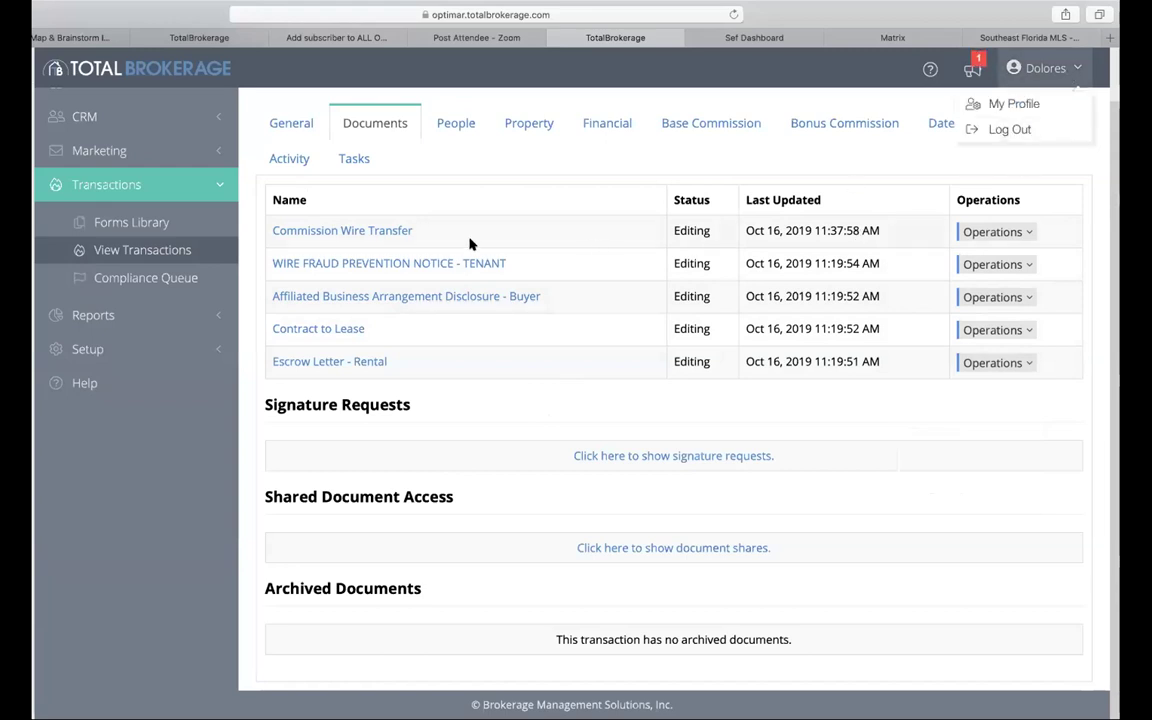
left_click(507, 105)
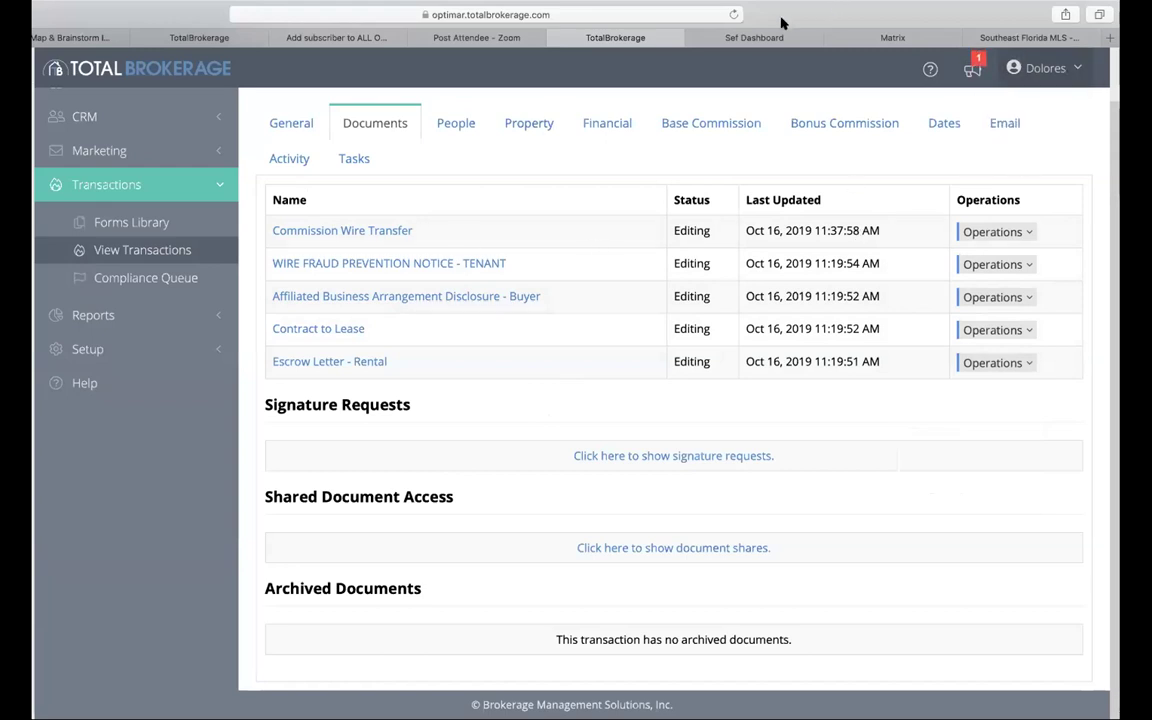
Step: Upload the signed lease PDF to the transaction after agreeing to the disclaimer
left_click(360, 122)
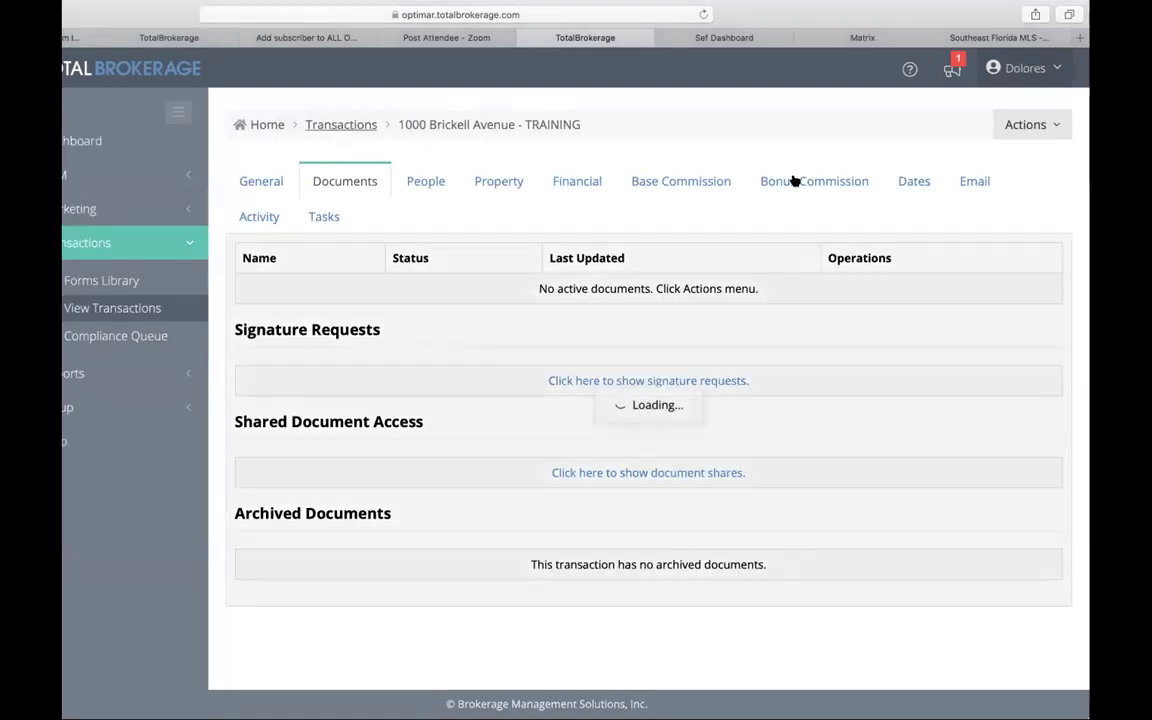
left_click(1020, 131)
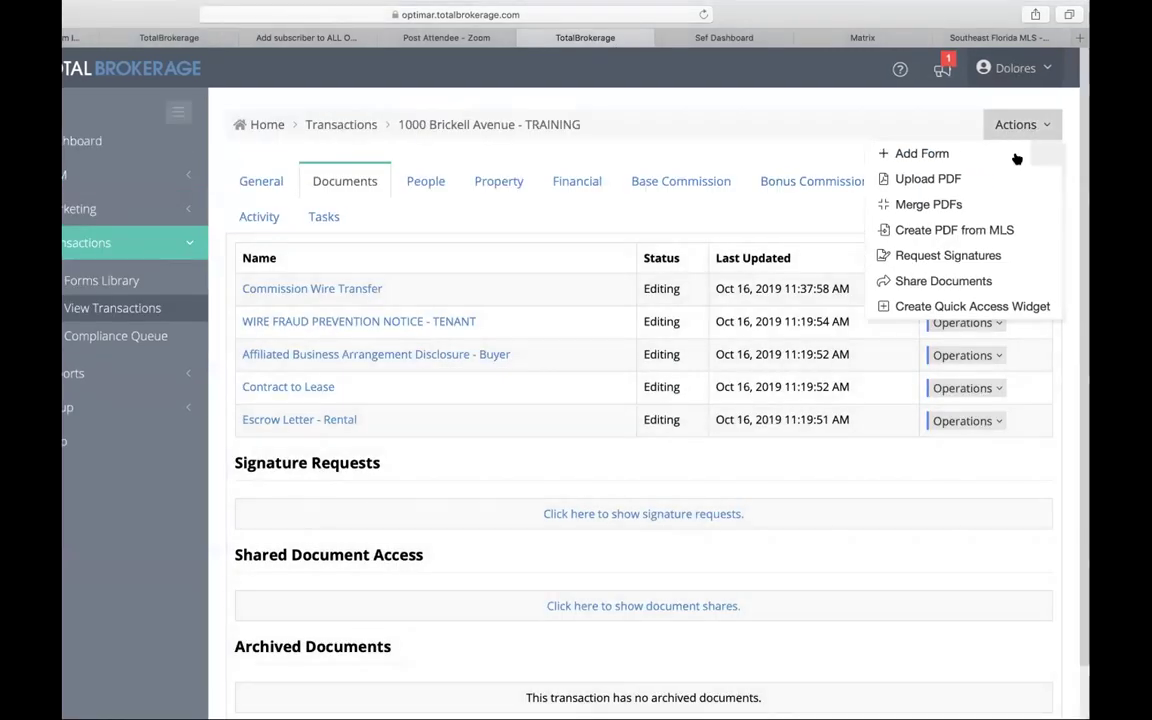
left_click(1000, 178)
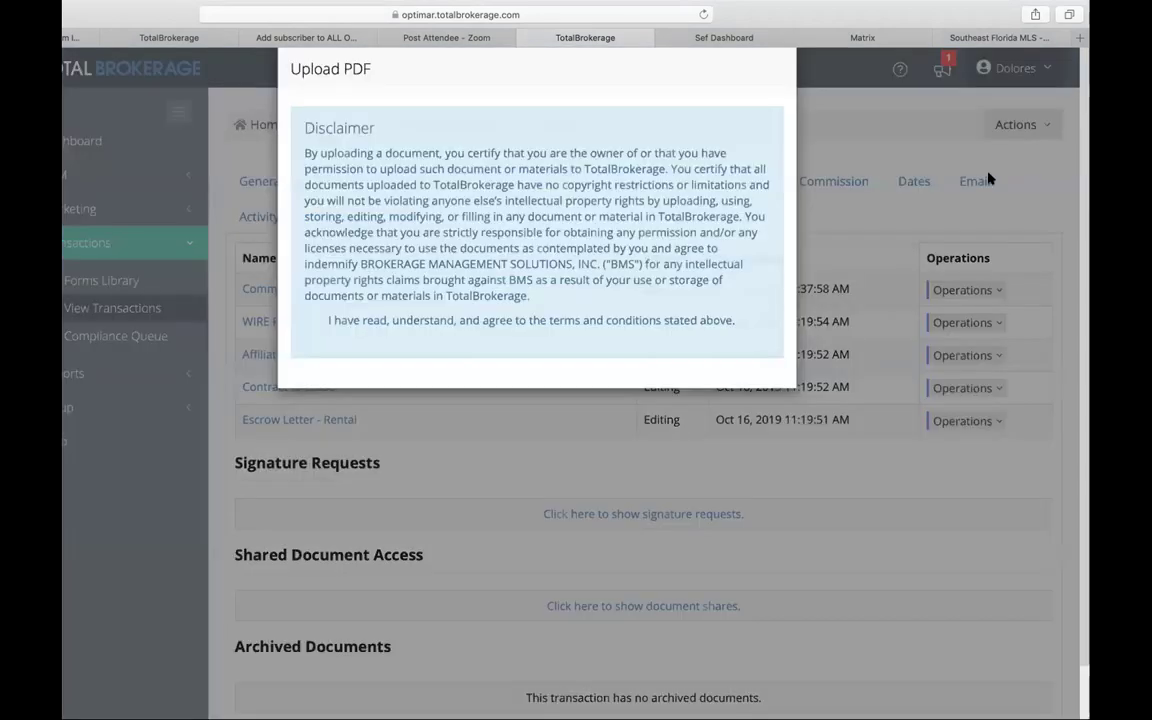
left_click(316, 350)
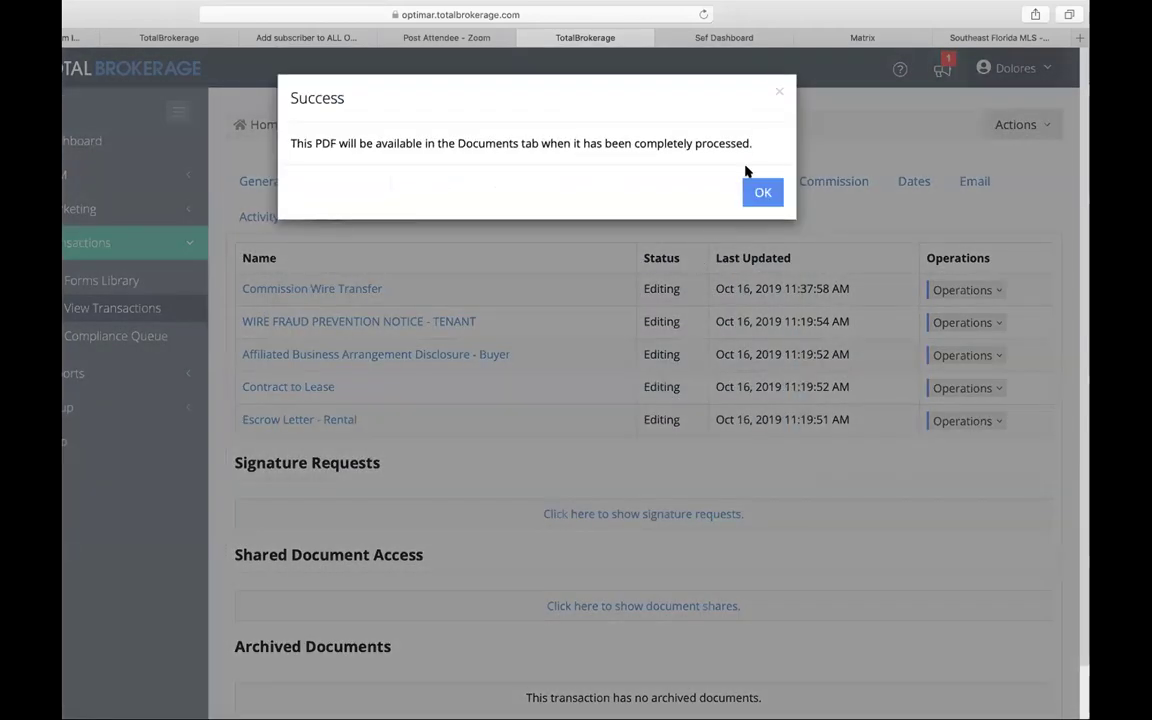
left_click(761, 193)
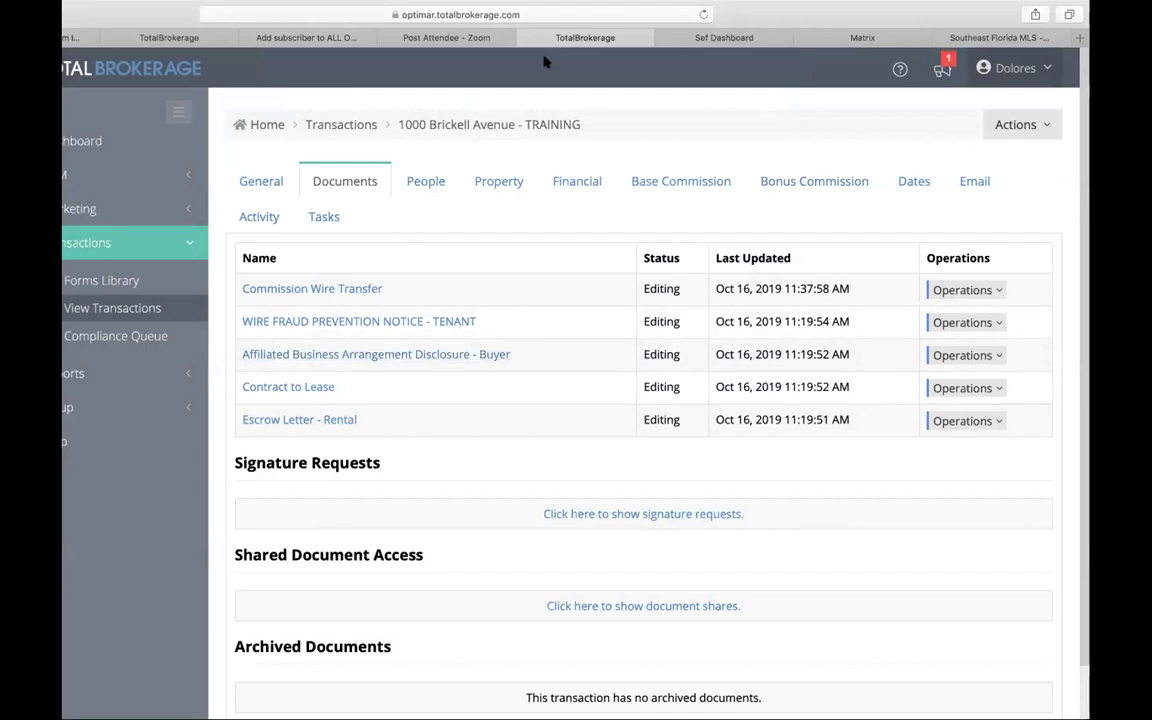
Step: Reload, inspect the new Residential Lease Agreement Signed document, then return to the transaction
left_click(703, 15)
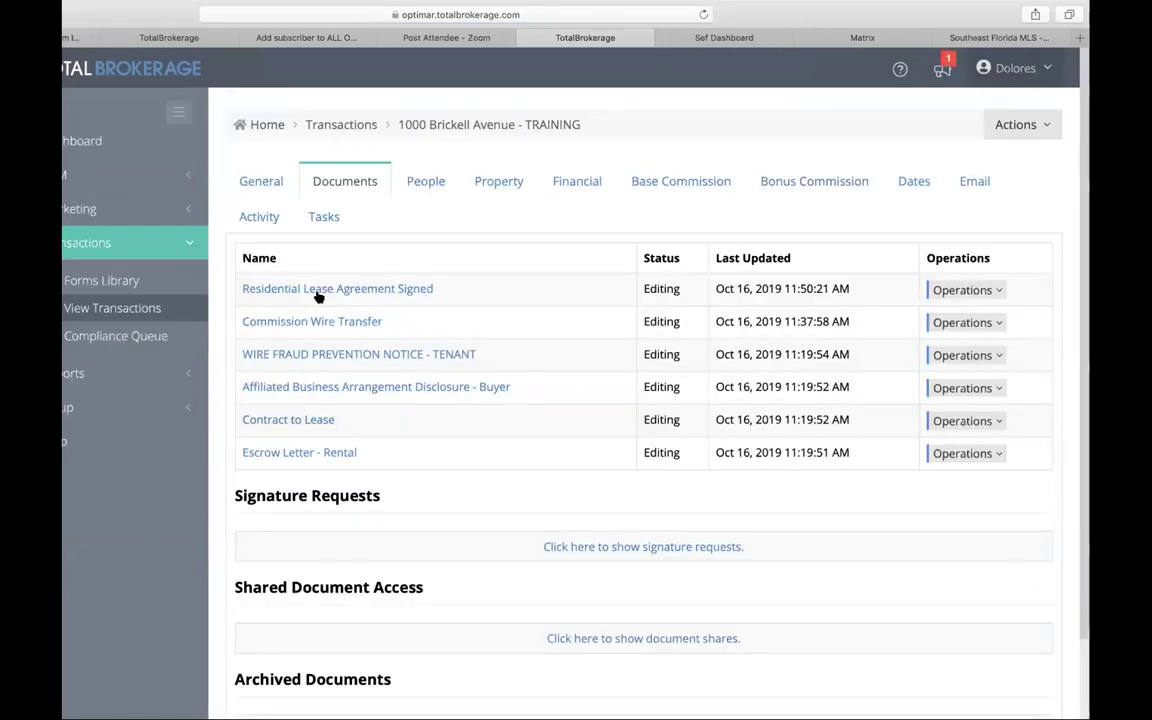
left_click(400, 290)
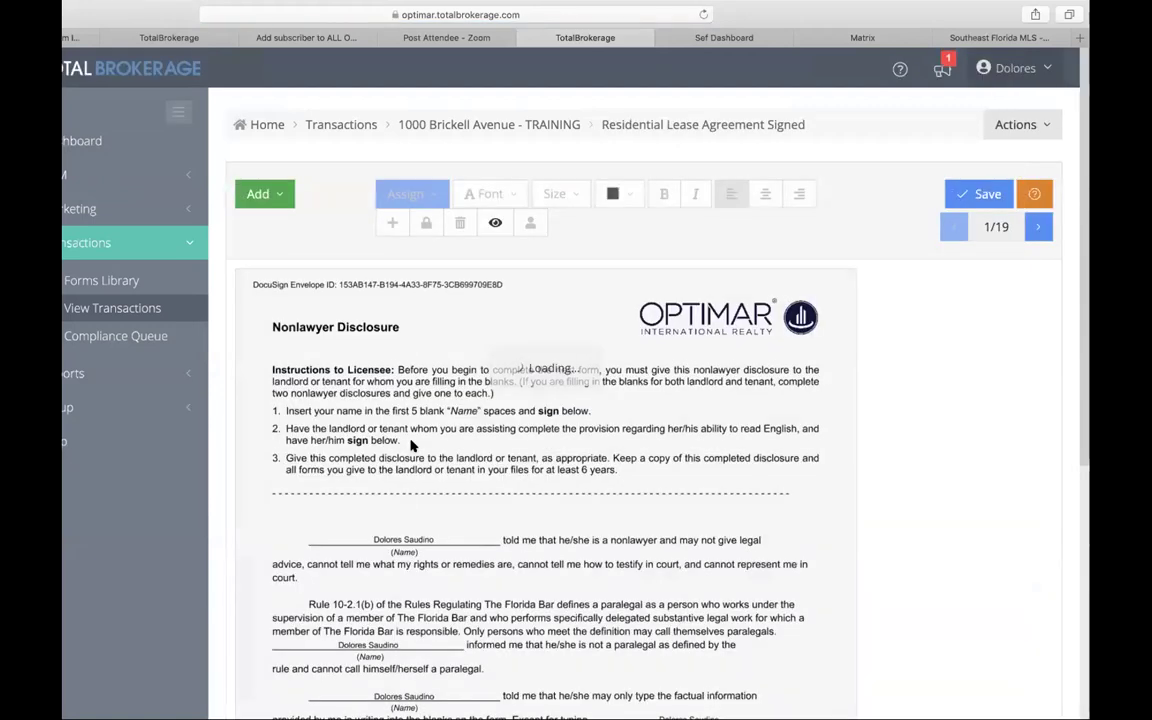
scroll(411, 446, "down", 5)
scroll(411, 446, "up", 5)
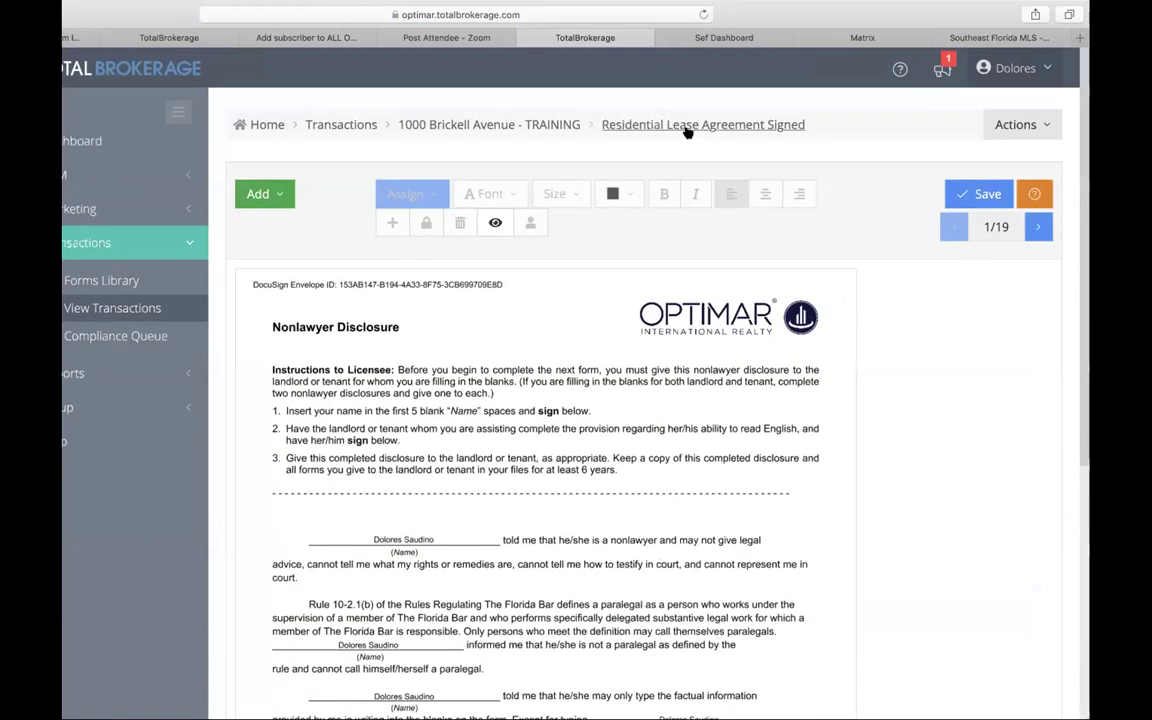
left_click(547, 130)
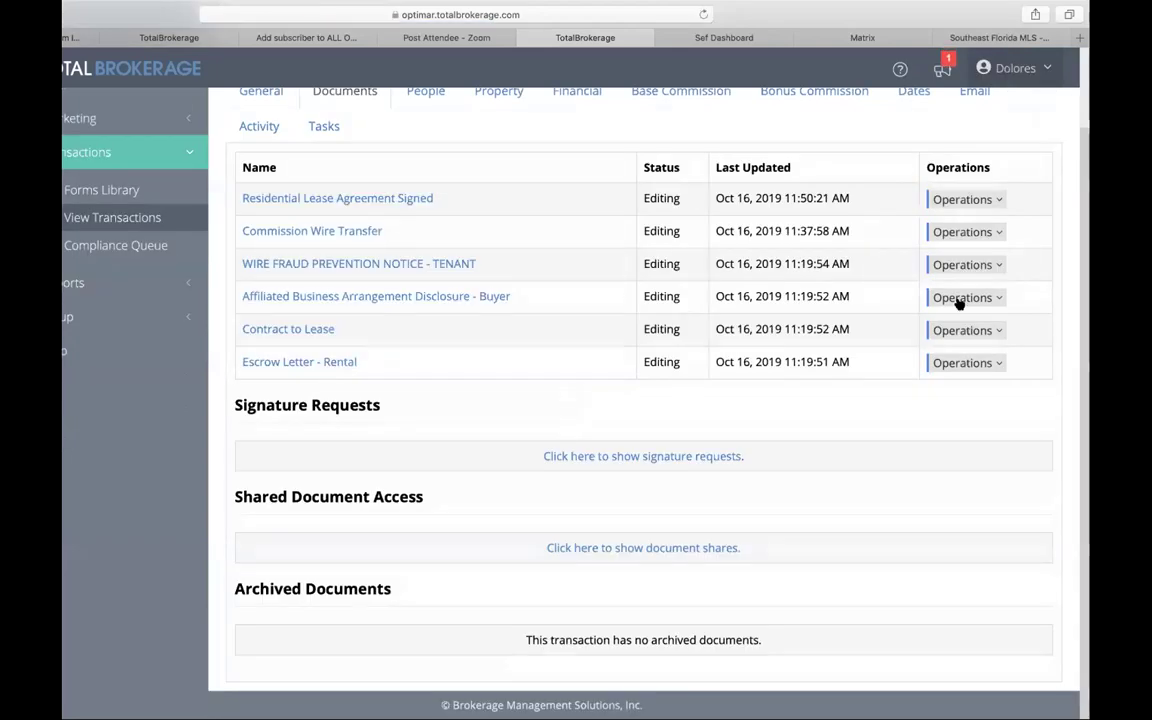
left_click(984, 297)
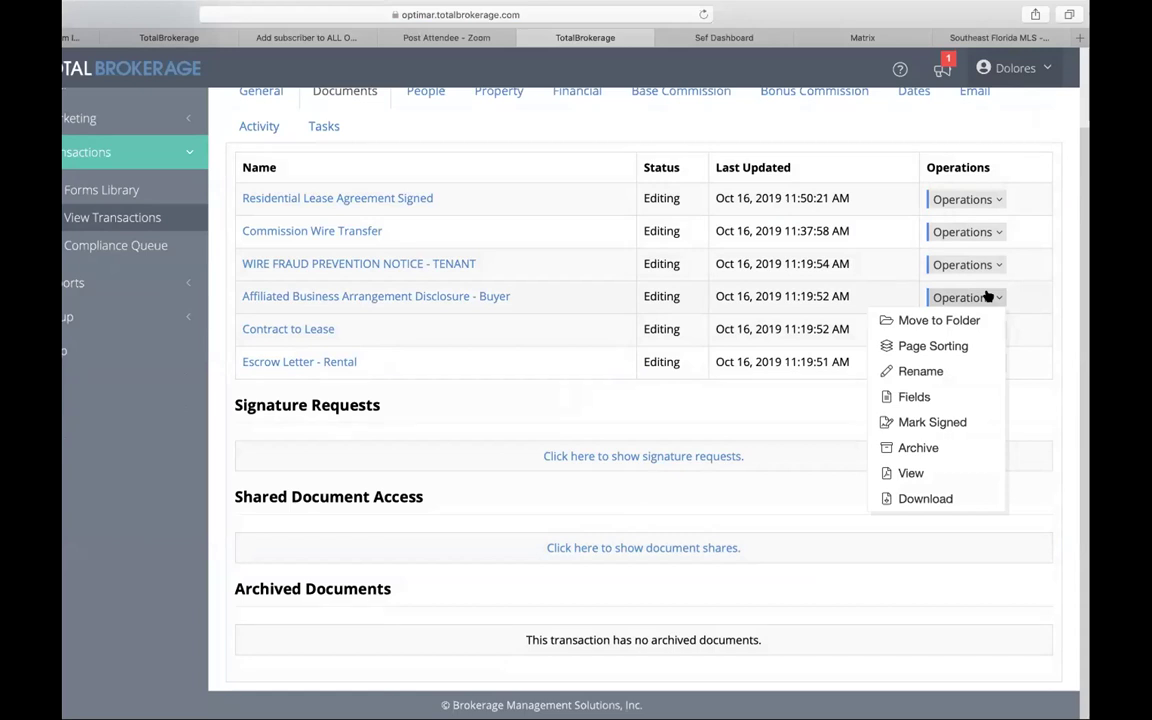
left_click(962, 231)
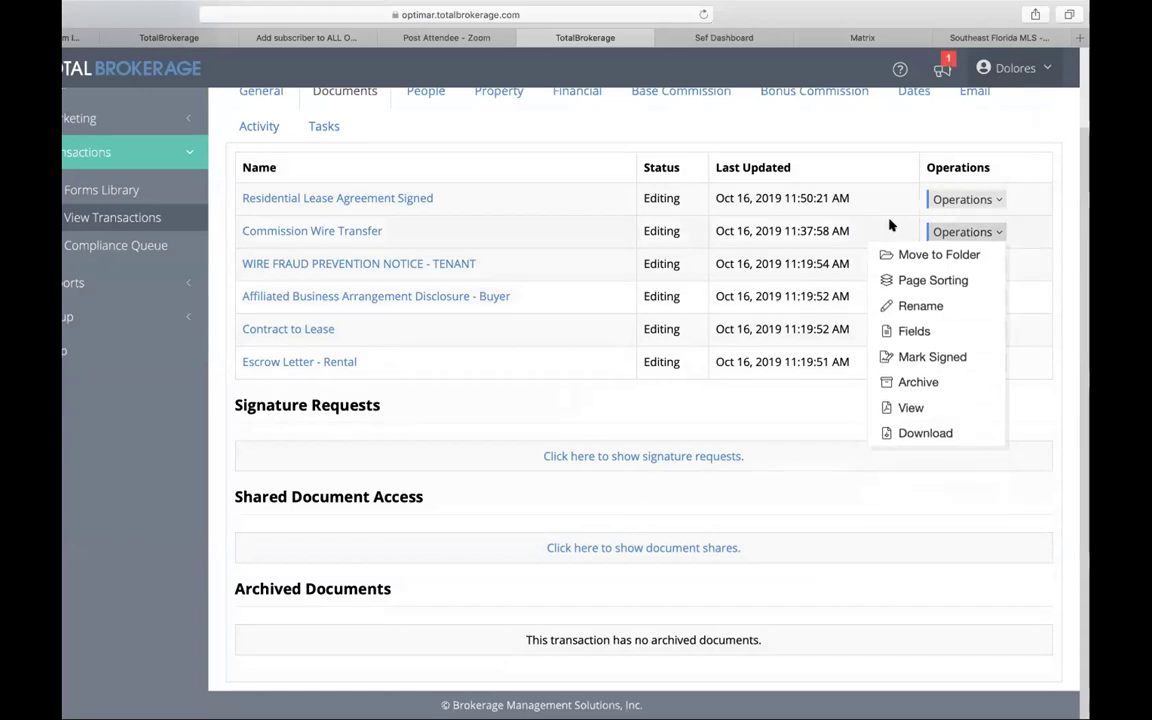
left_click(979, 200)
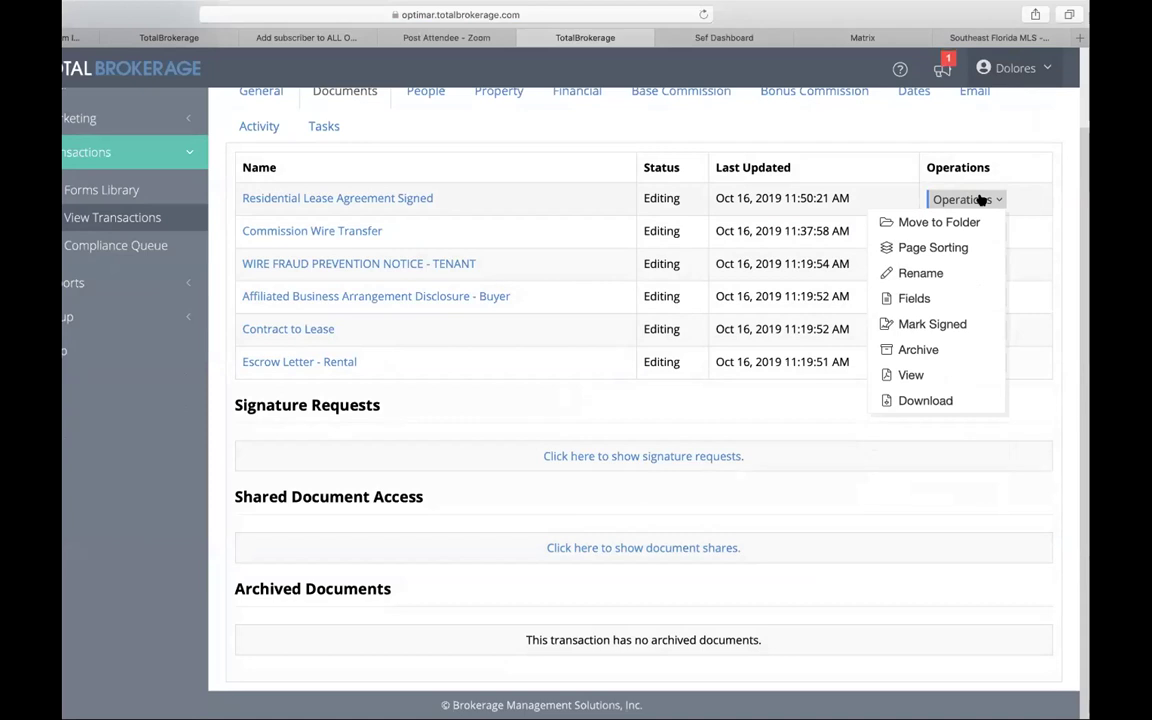
left_click(339, 360)
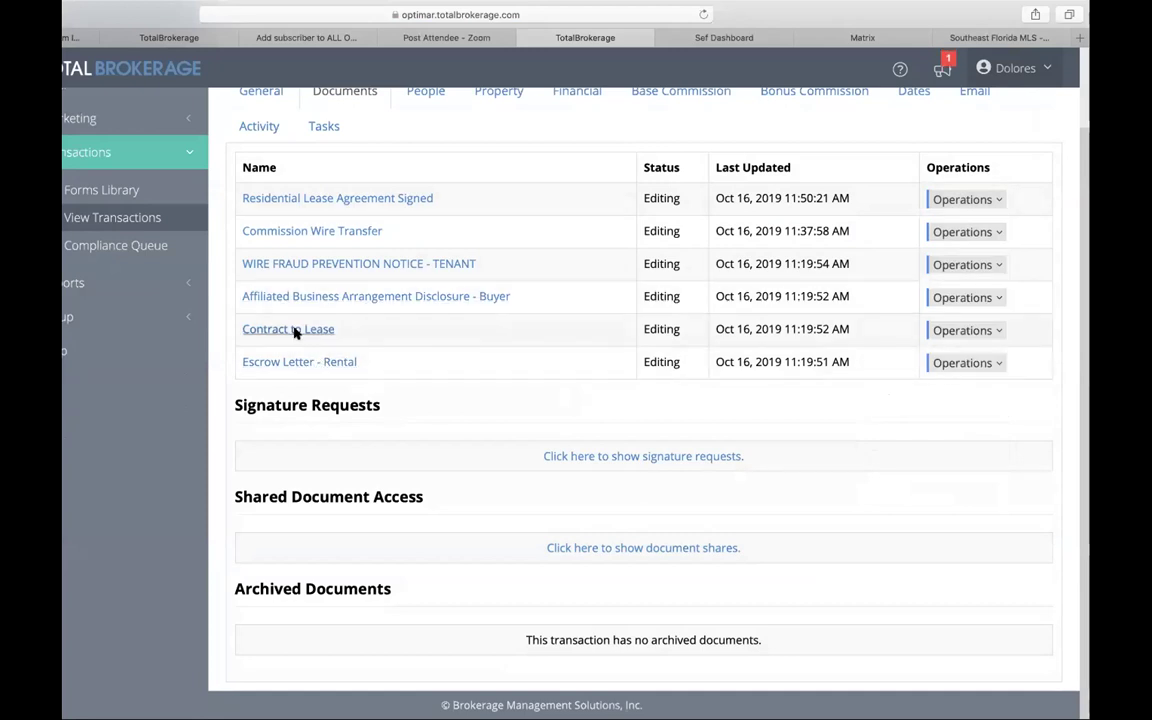
left_click(294, 329)
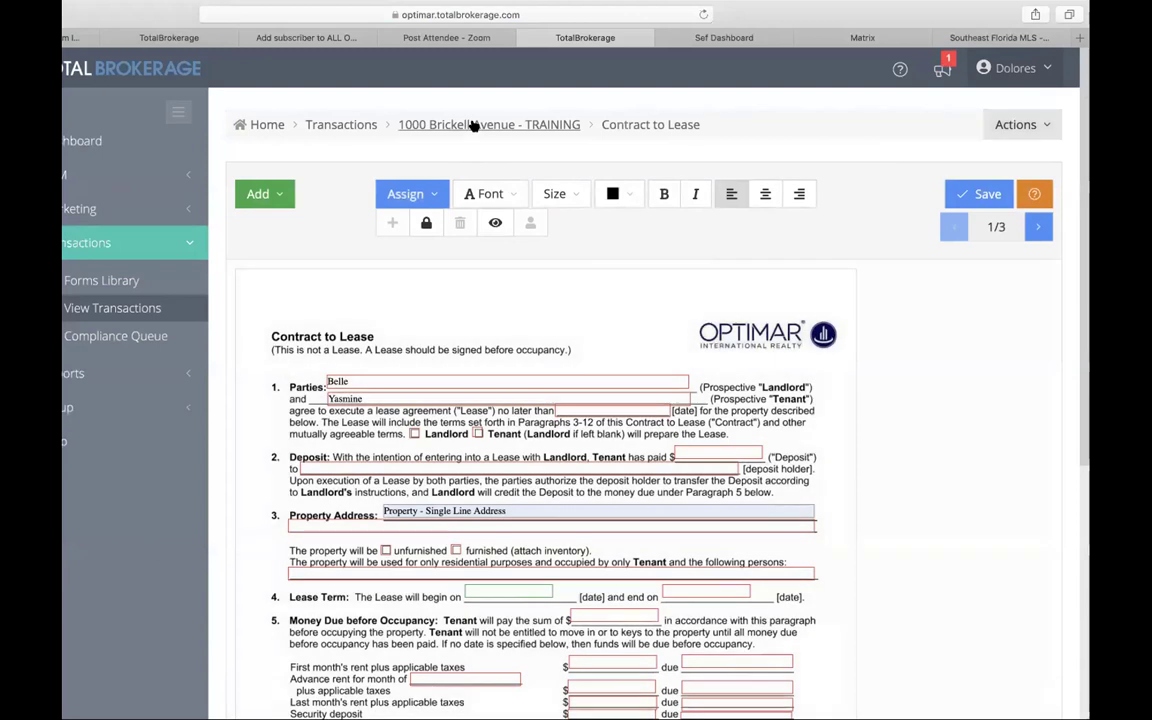
left_click(472, 124)
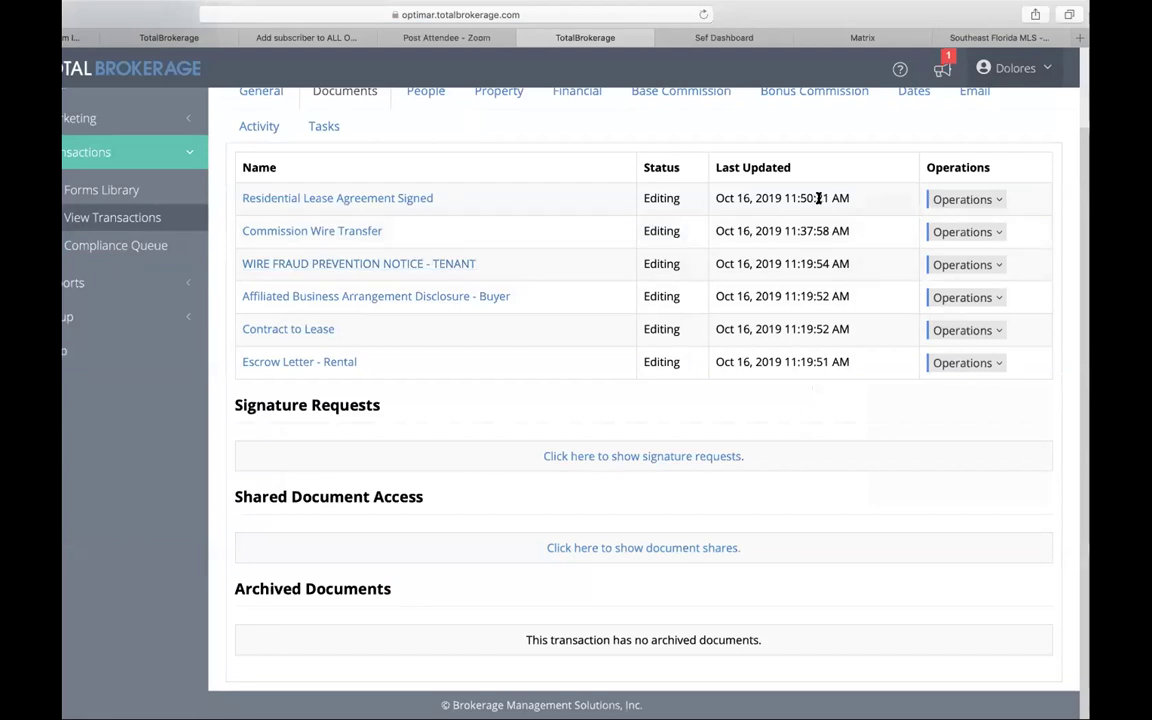
left_click(965, 199)
Step: Email the Contract to Lease to Tenant 1 for signature, marking it Signatures Requested
scroll(1044, 108, "up", 2)
left_click(1041, 110)
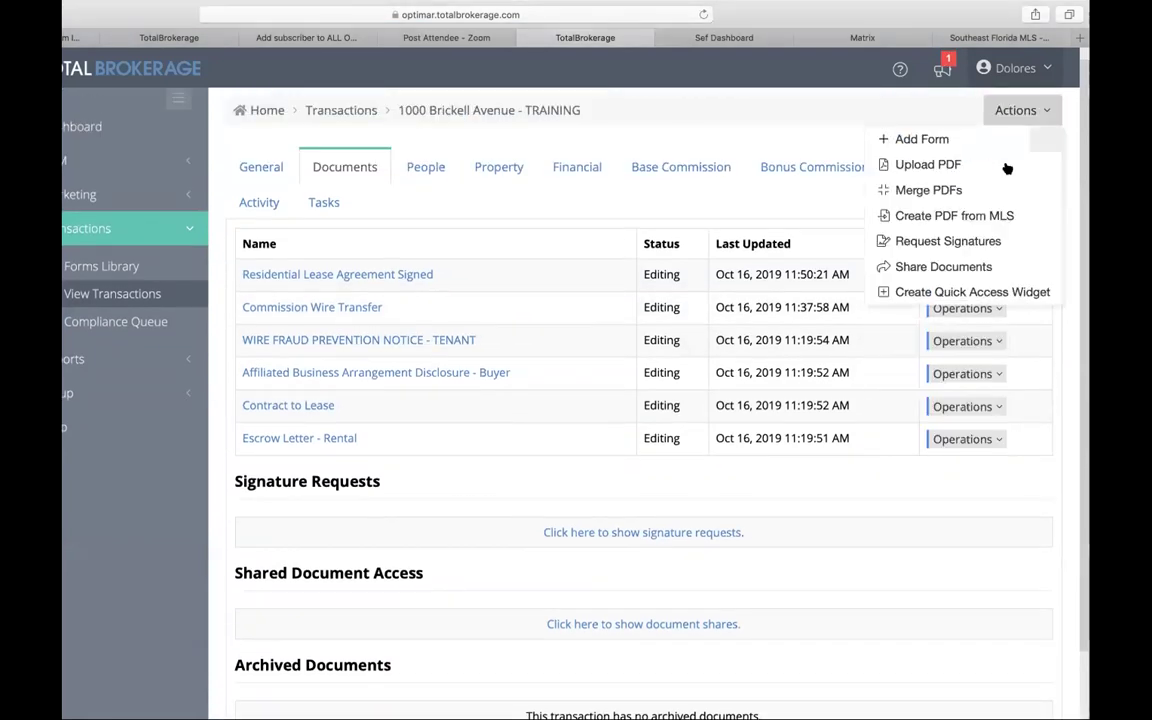
left_click(959, 240)
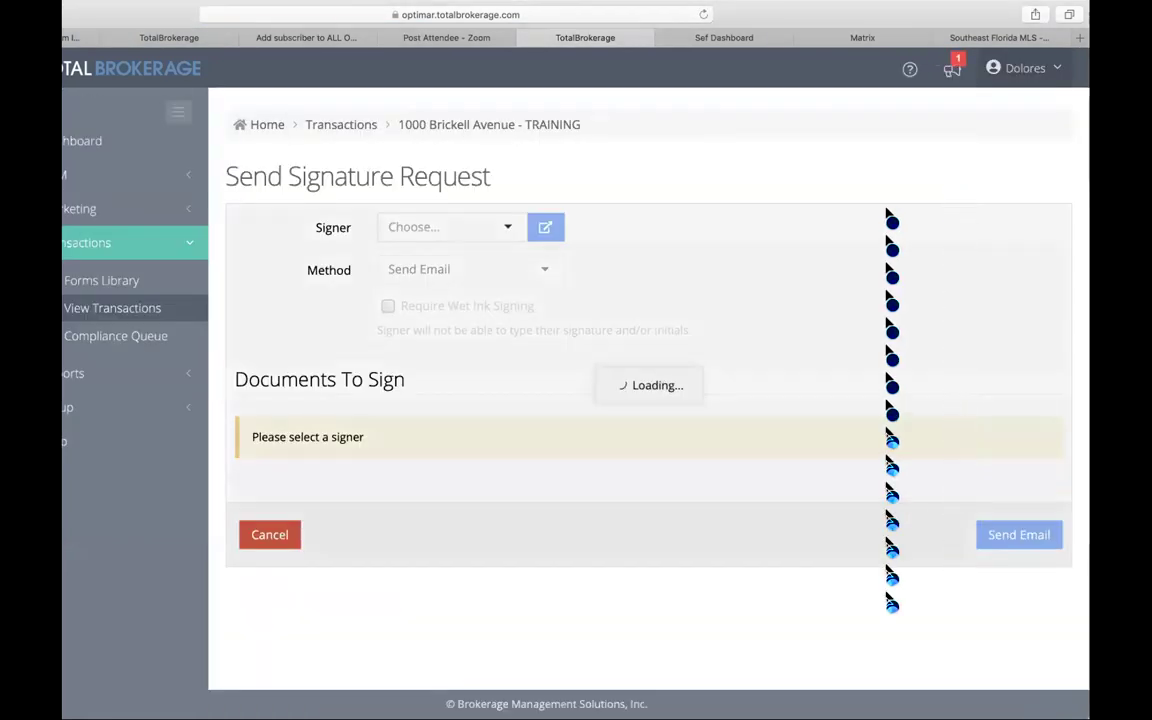
left_click(455, 227)
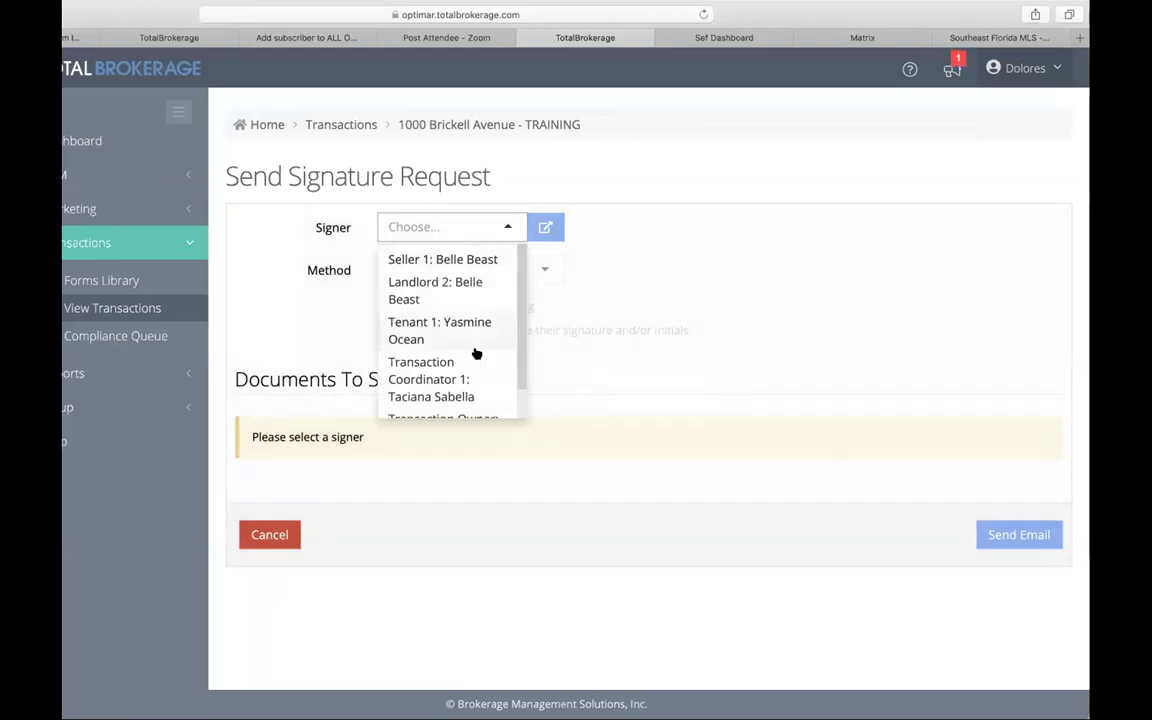
scroll(475, 356, "down", 1)
scroll(468, 345, "up", 1)
left_click(466, 335)
scroll(555, 381, "down", 2)
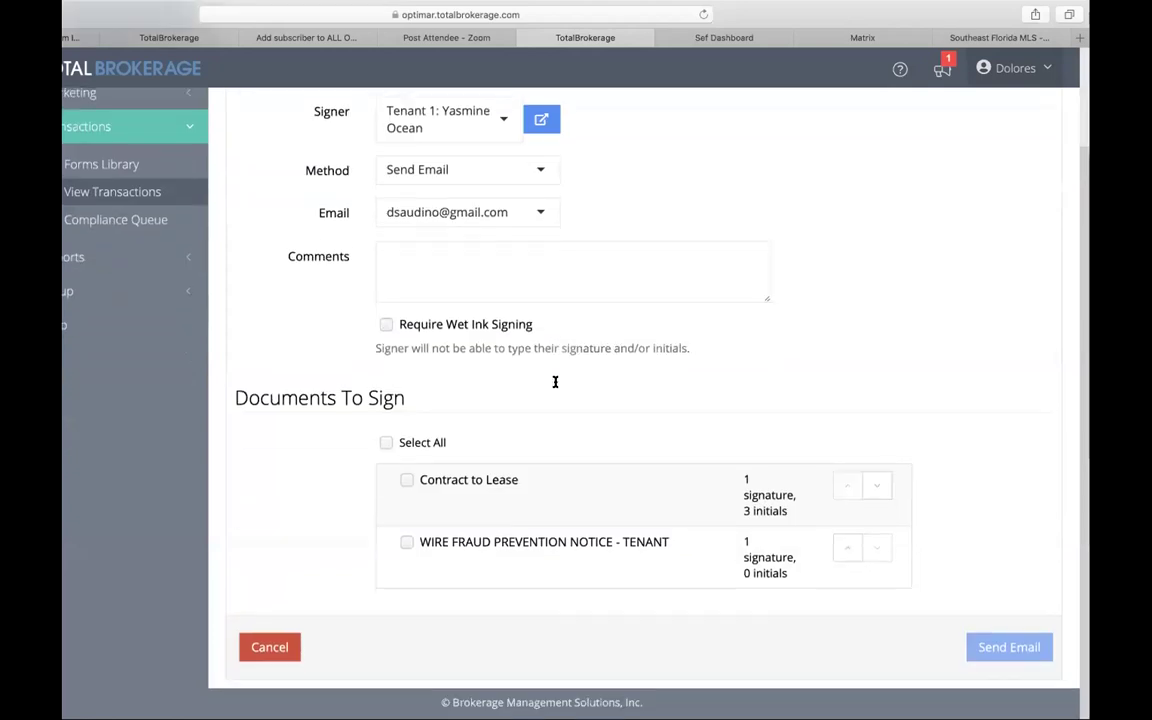
left_click(406, 484)
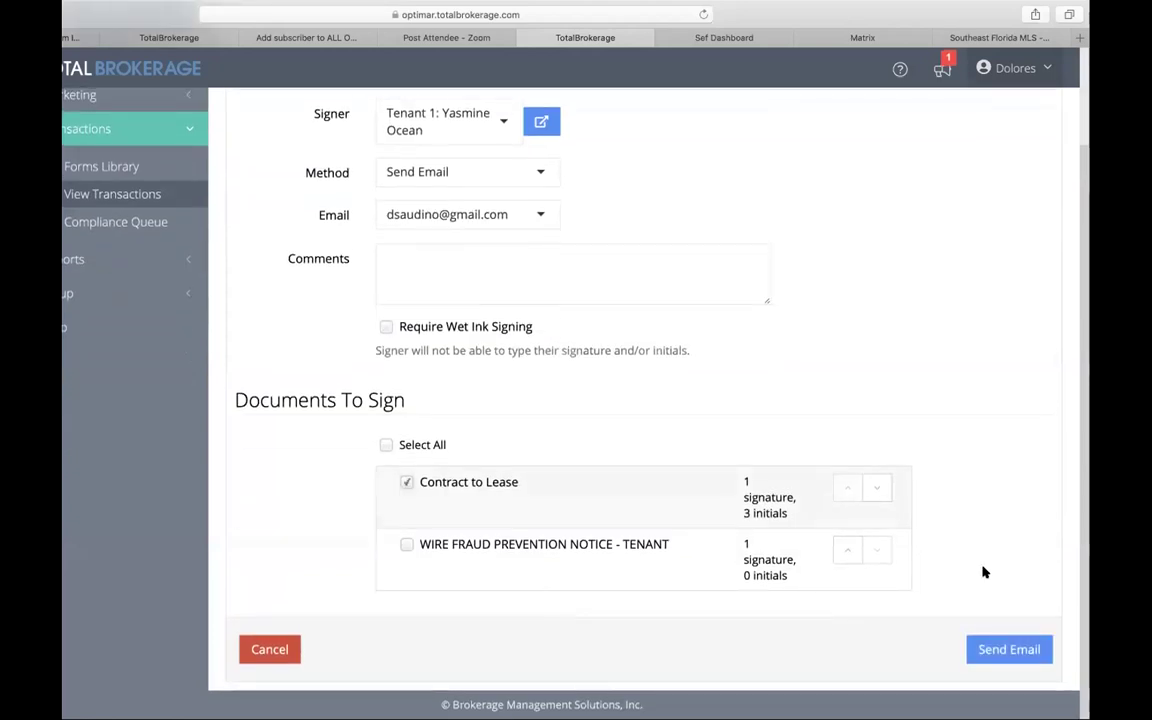
left_click(1022, 650)
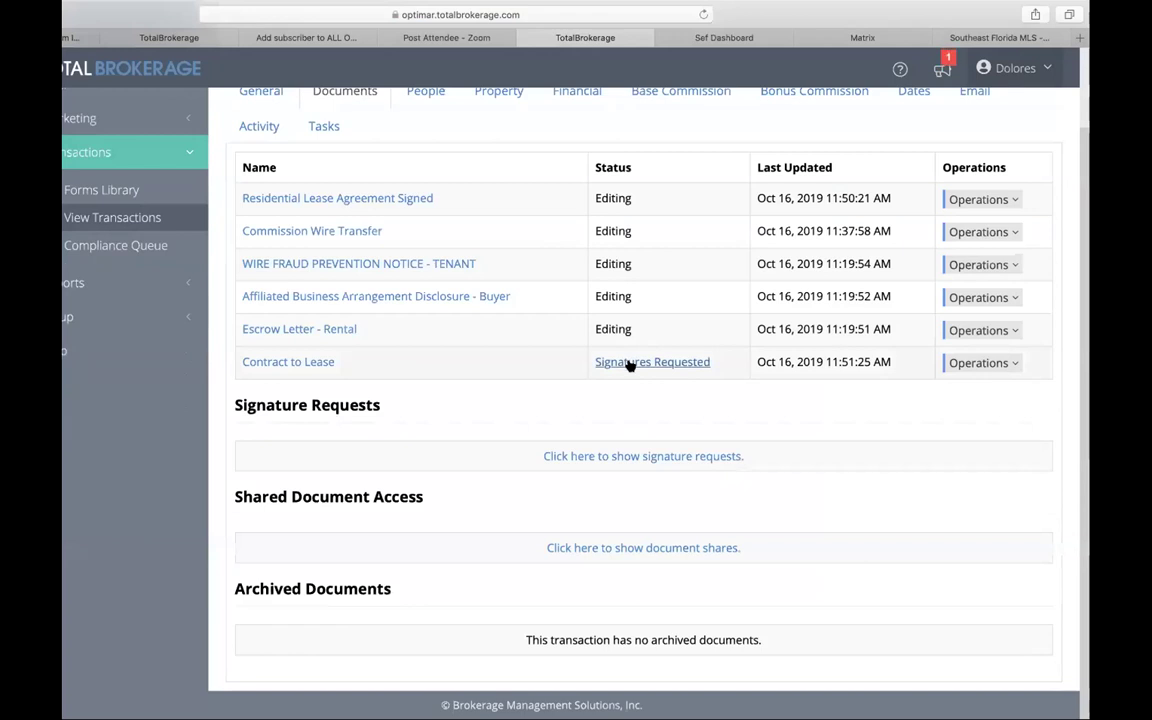
left_click(1008, 363)
left_click(1009, 363)
Step: Copy the Contract to Lease with Amend selected, adding Copy of Contract to Lease
left_click(1010, 363)
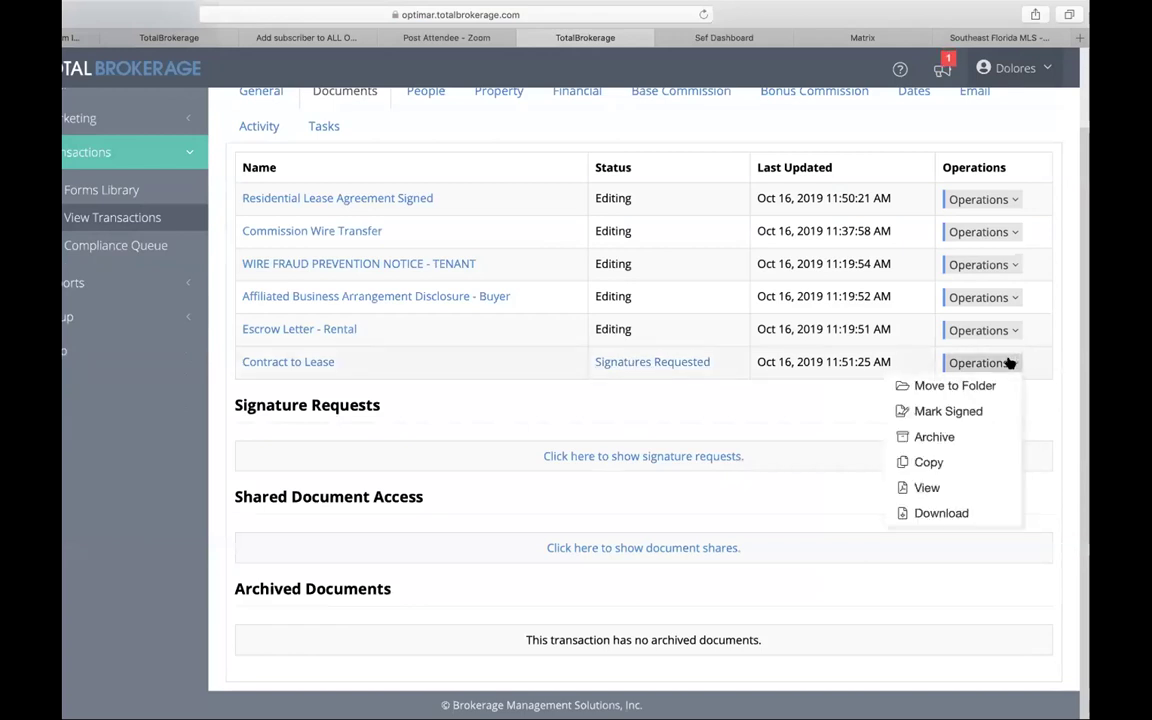
left_click(925, 461)
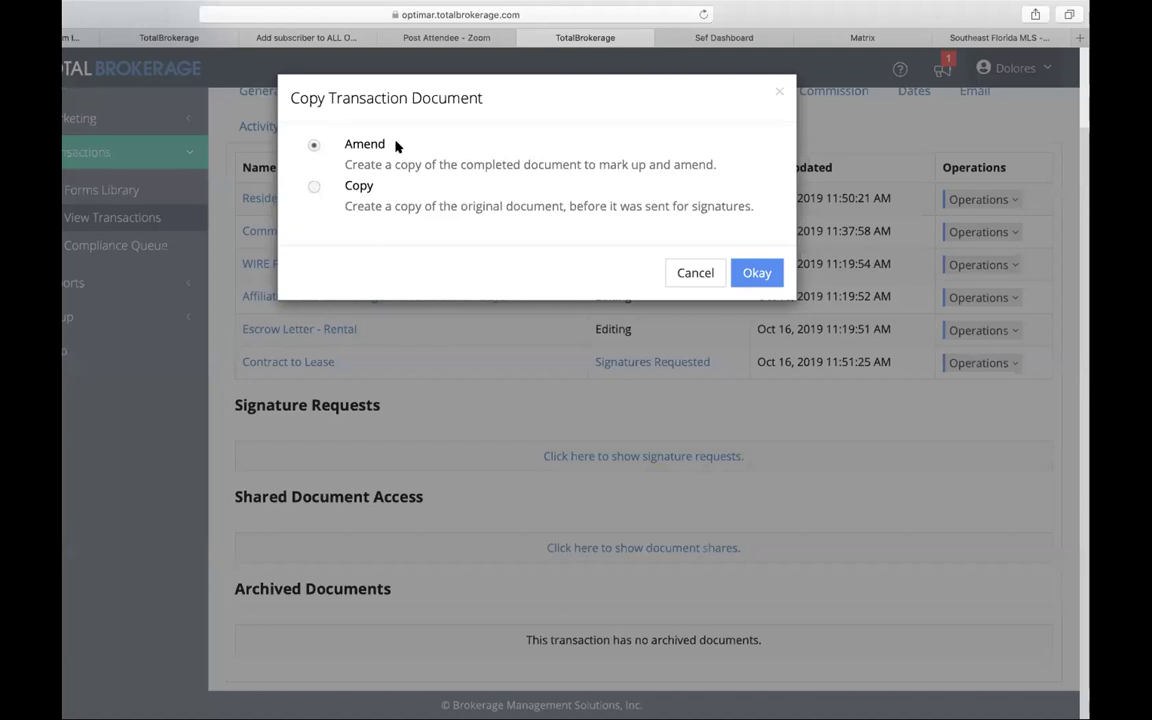
left_click(757, 271)
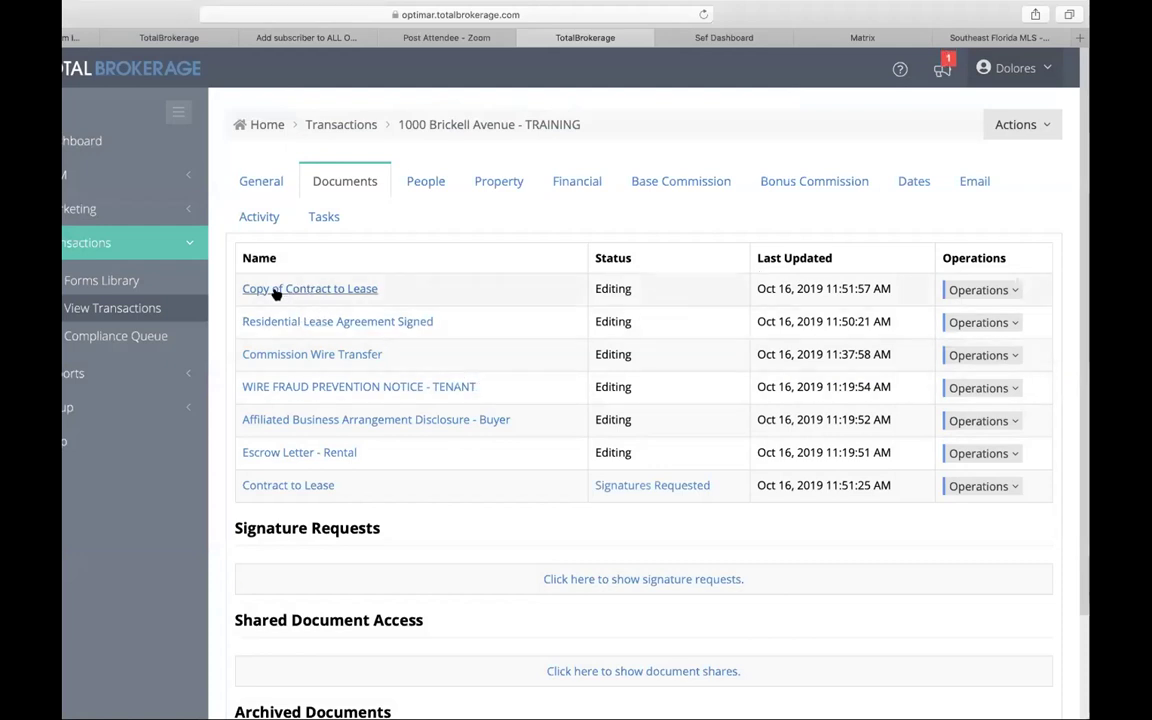
Step: Open Copy of Contract to Lease, review page 1, and add a Signature field
left_click(333, 290)
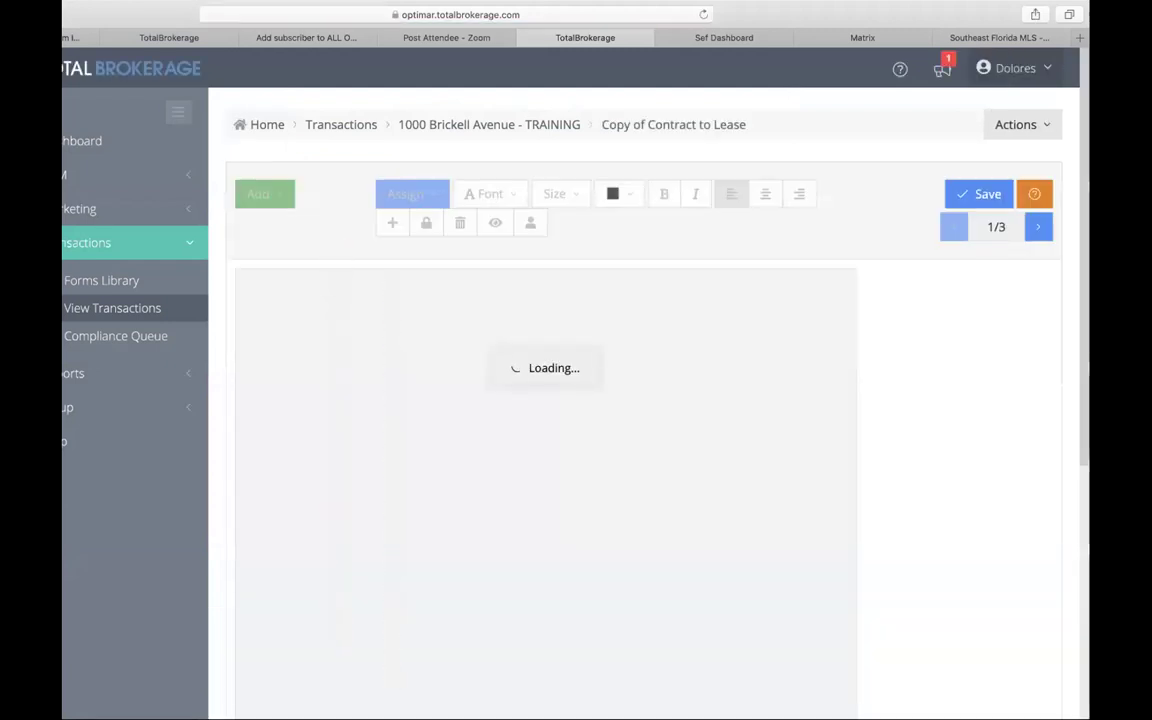
scroll(425, 380, "down", 1)
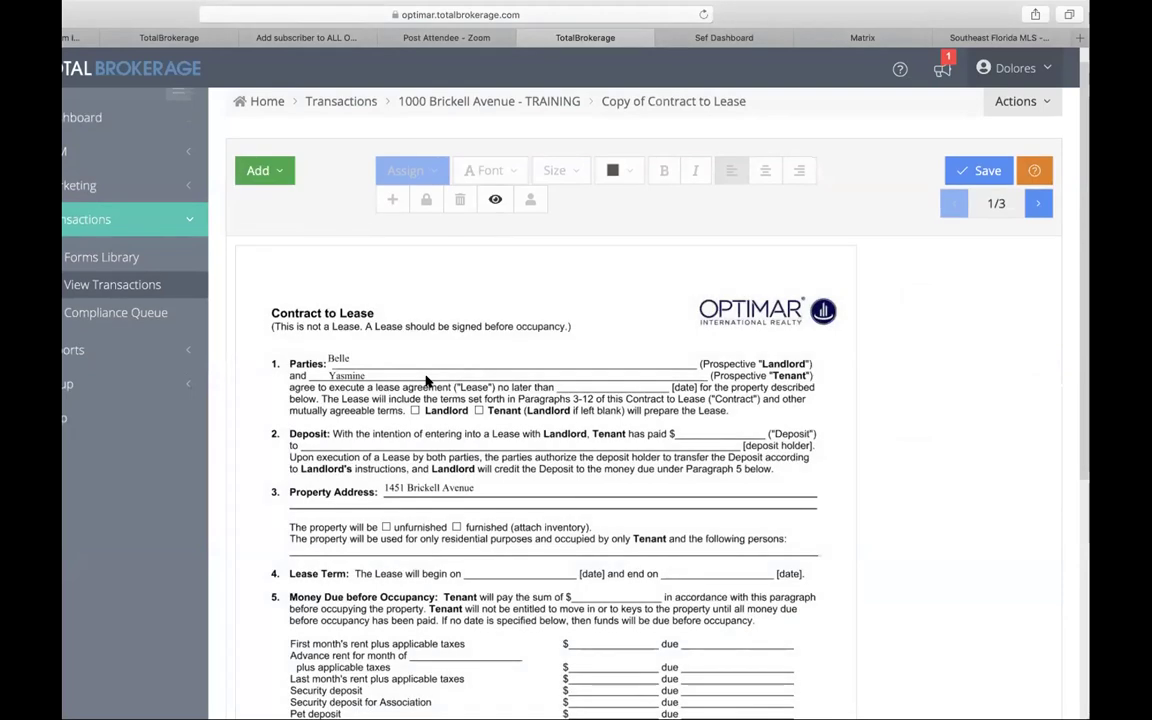
scroll(425, 380, "down", 5)
scroll(590, 378, "up", 2)
scroll(612, 376, "up", 3)
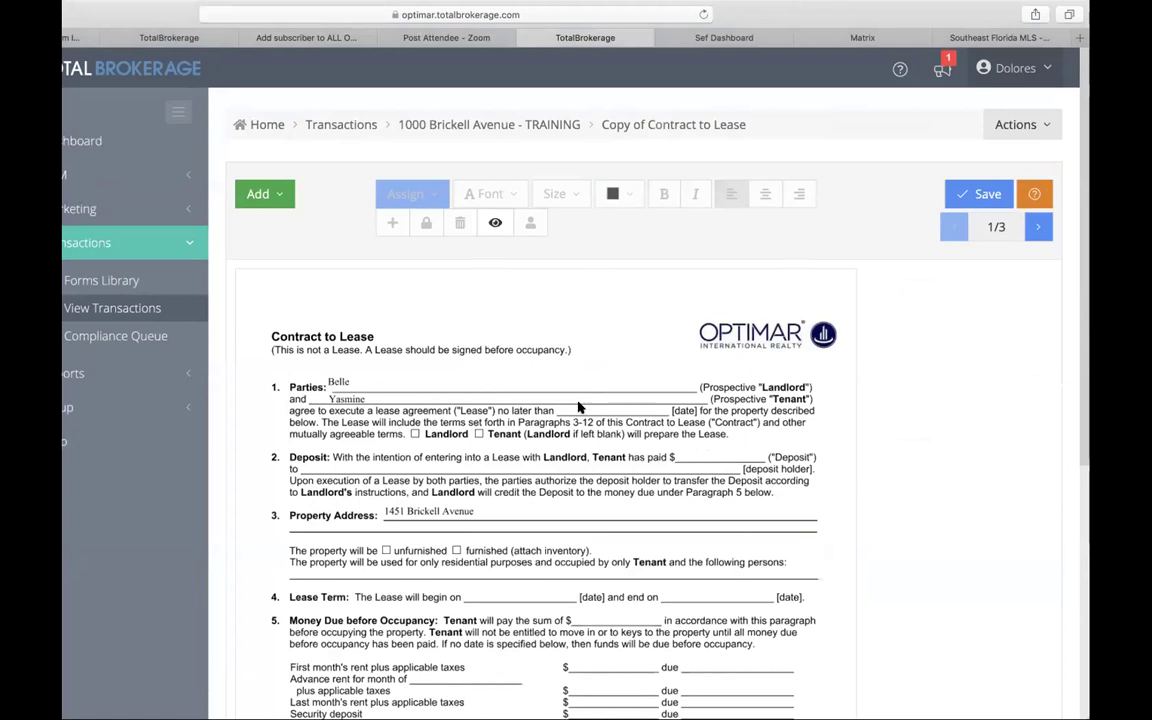
scroll(578, 422, "down", 2)
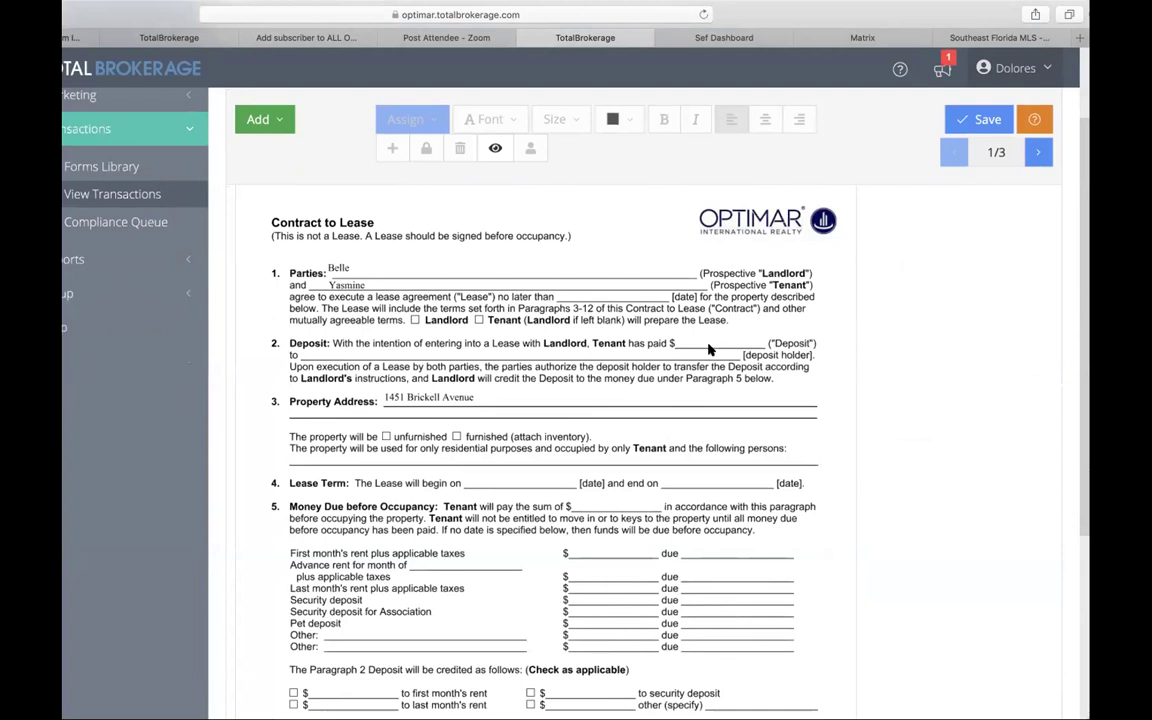
scroll(600, 355, "up", 1)
scroll(594, 356, "down", 5)
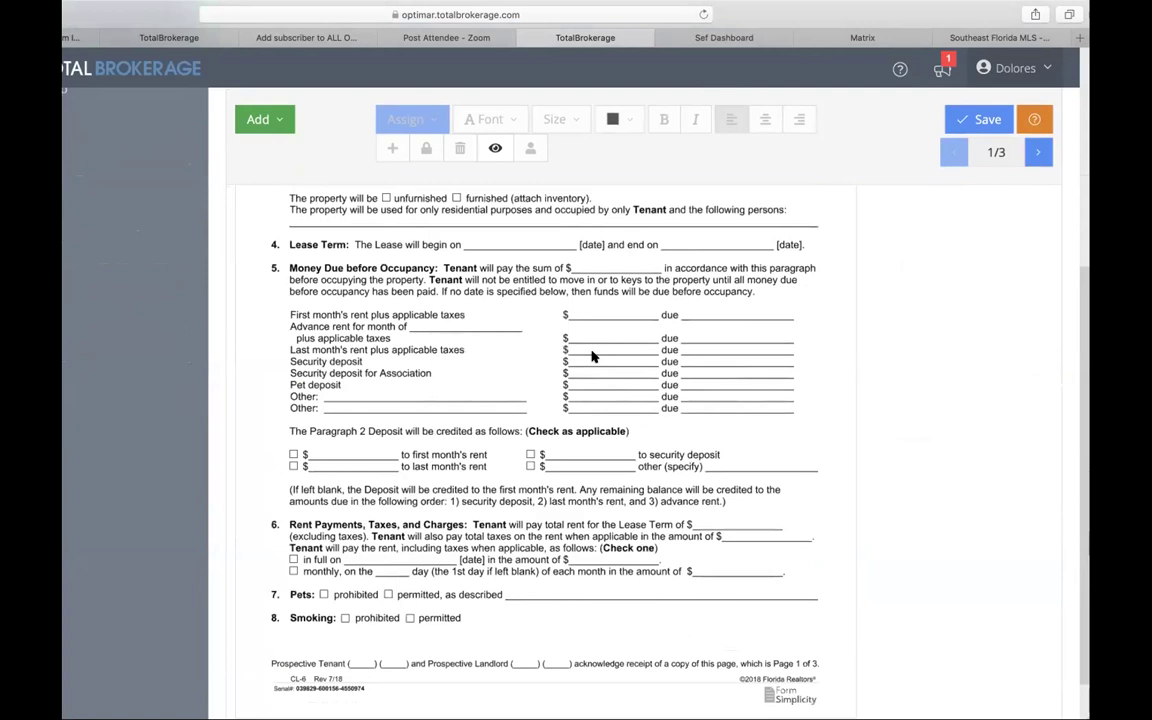
left_click(281, 121)
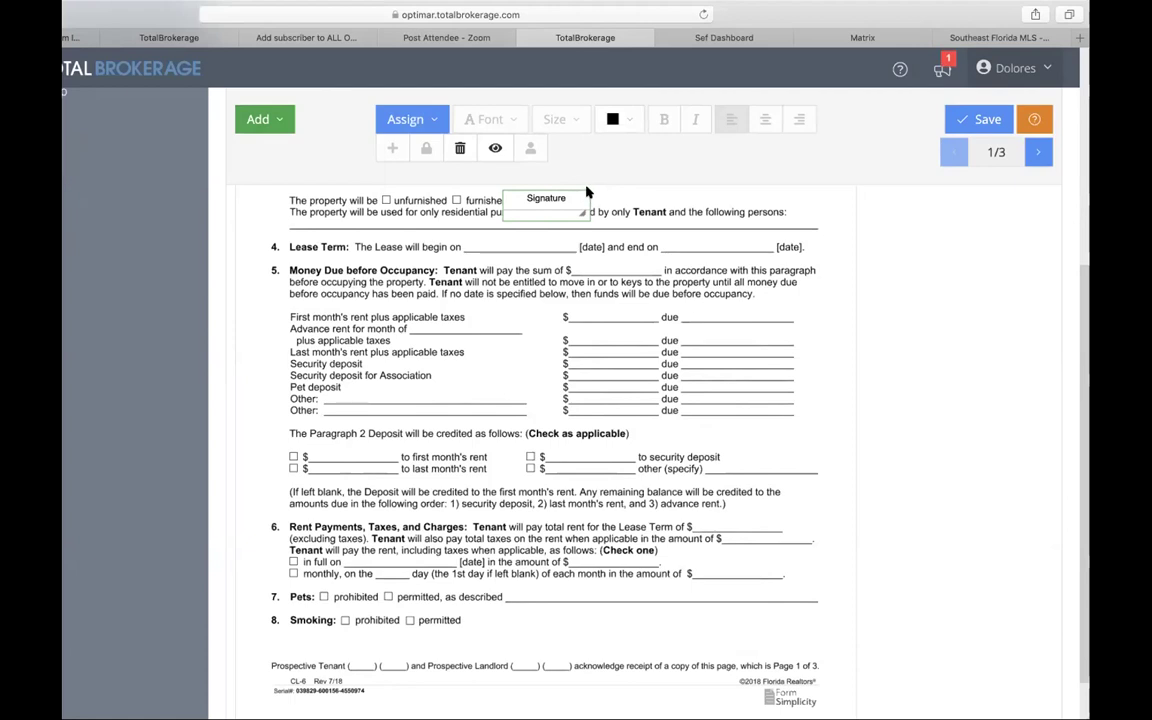
Step: Place the signature field on the security deposit line and assign it to Tenant 1
mouse_move(588, 188)
left_mouse_down()
mouse_move(627, 450)
mouse_move(664, 482)
left_mouse_up()
scroll(664, 480, "down", 1)
scroll(664, 482, "up", 1)
left_click_drag(663, 424, 804, 390)
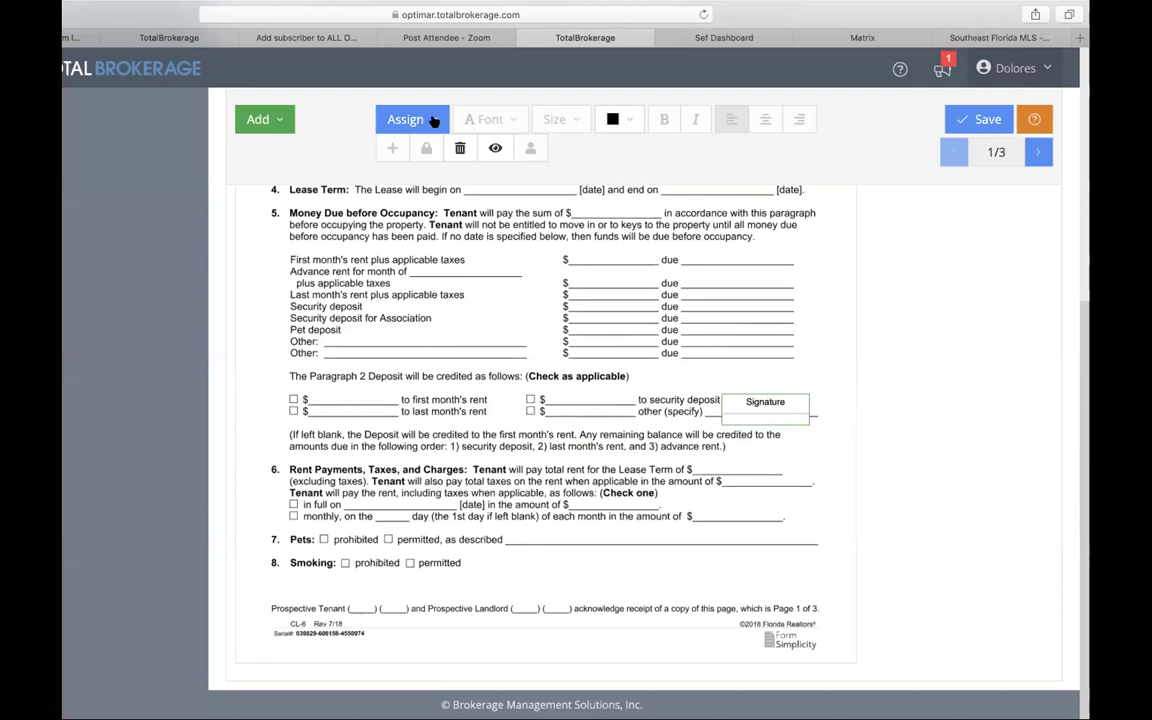
left_click(434, 121)
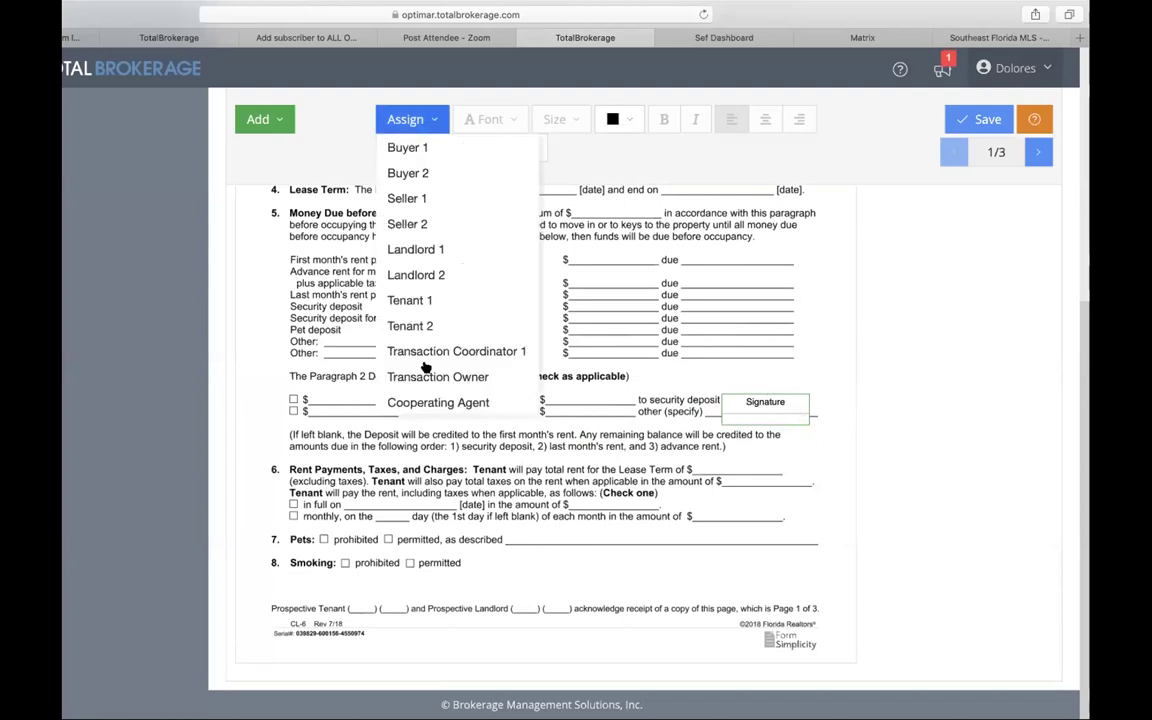
left_click(434, 299)
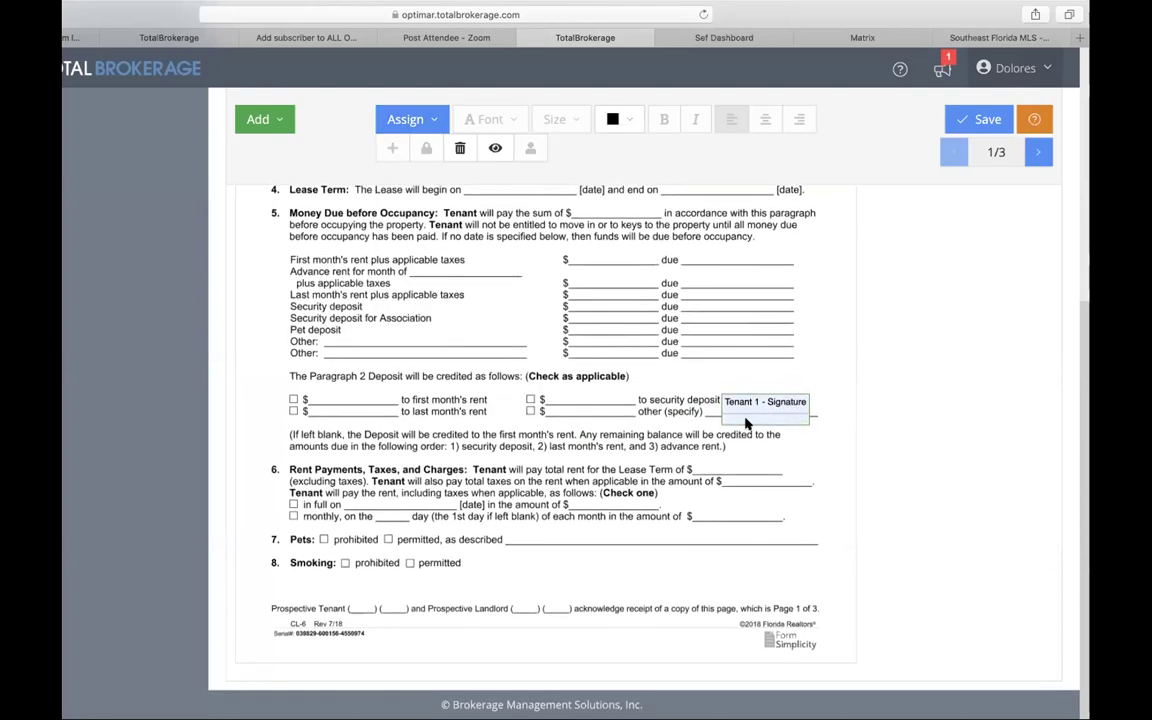
Step: Add a text field reading 1000 on the amount-due blank
left_click(268, 117)
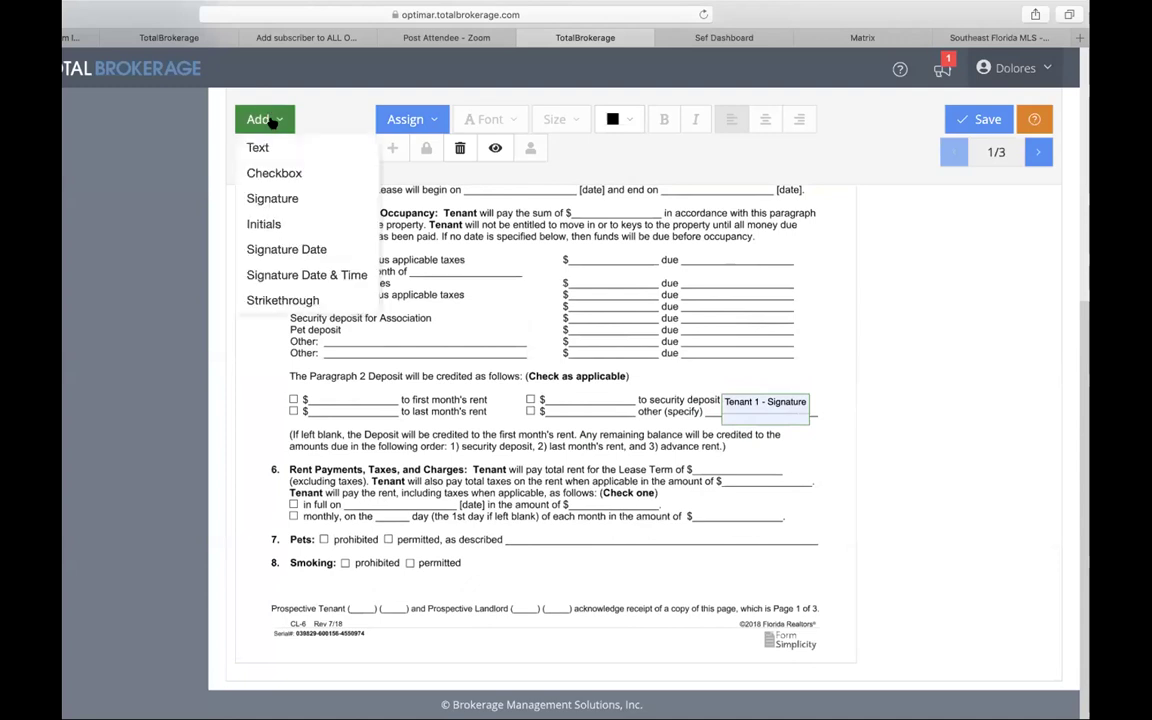
left_click(262, 148)
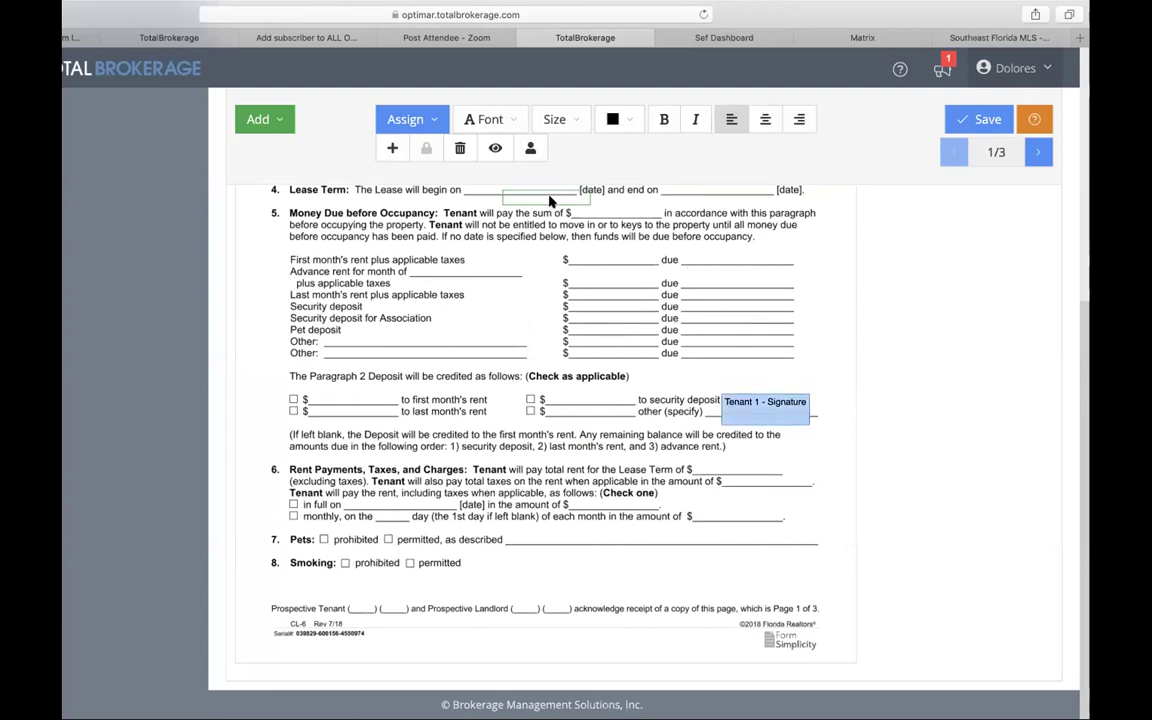
left_click(508, 197)
type("1000")
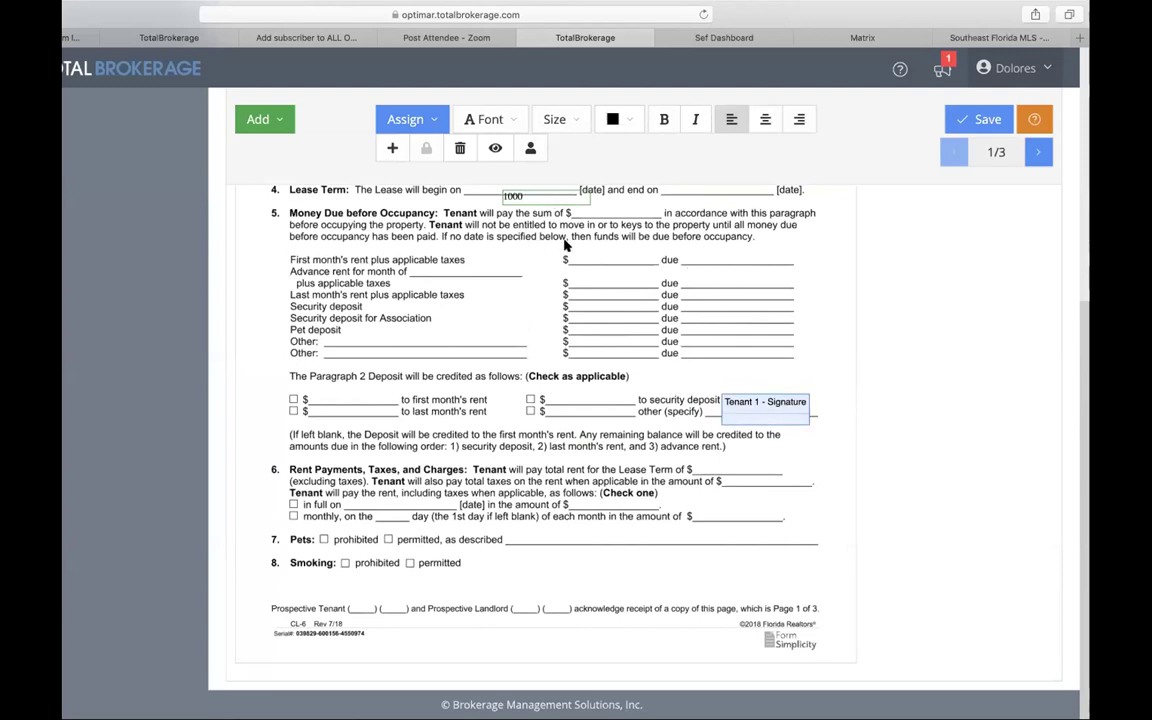
left_click_drag(591, 202, 785, 287)
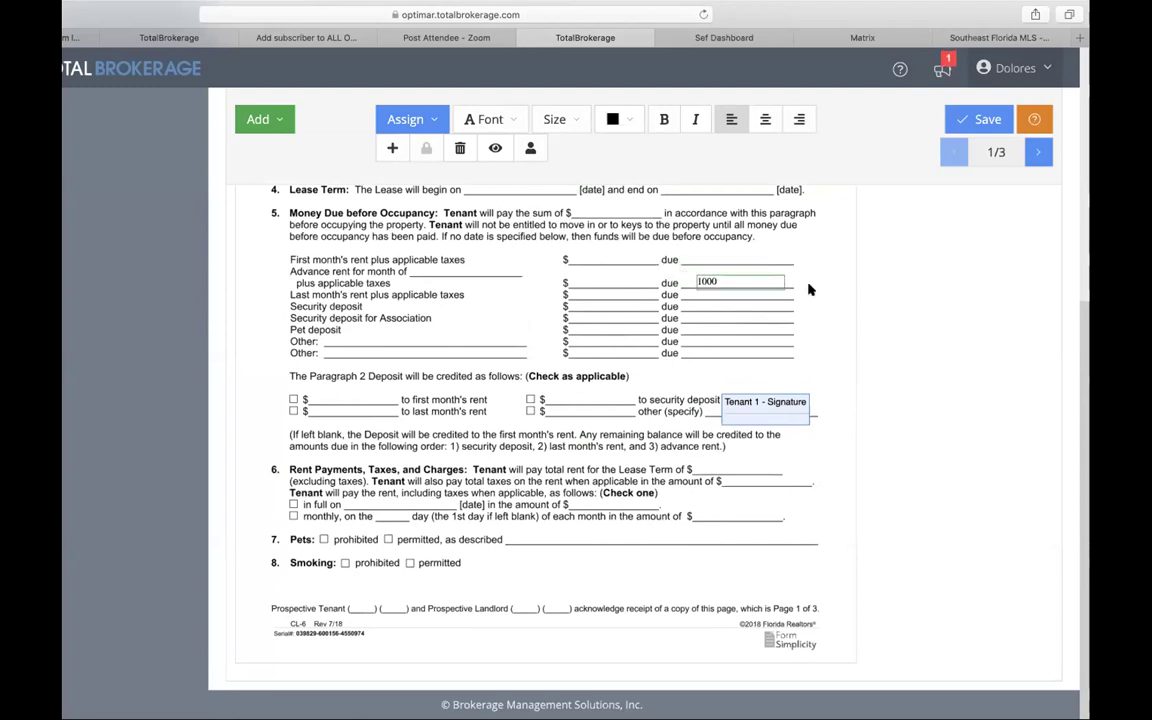
Step: Add Tenant 1 initials beside the 1000 field and save the copy
left_click(260, 119)
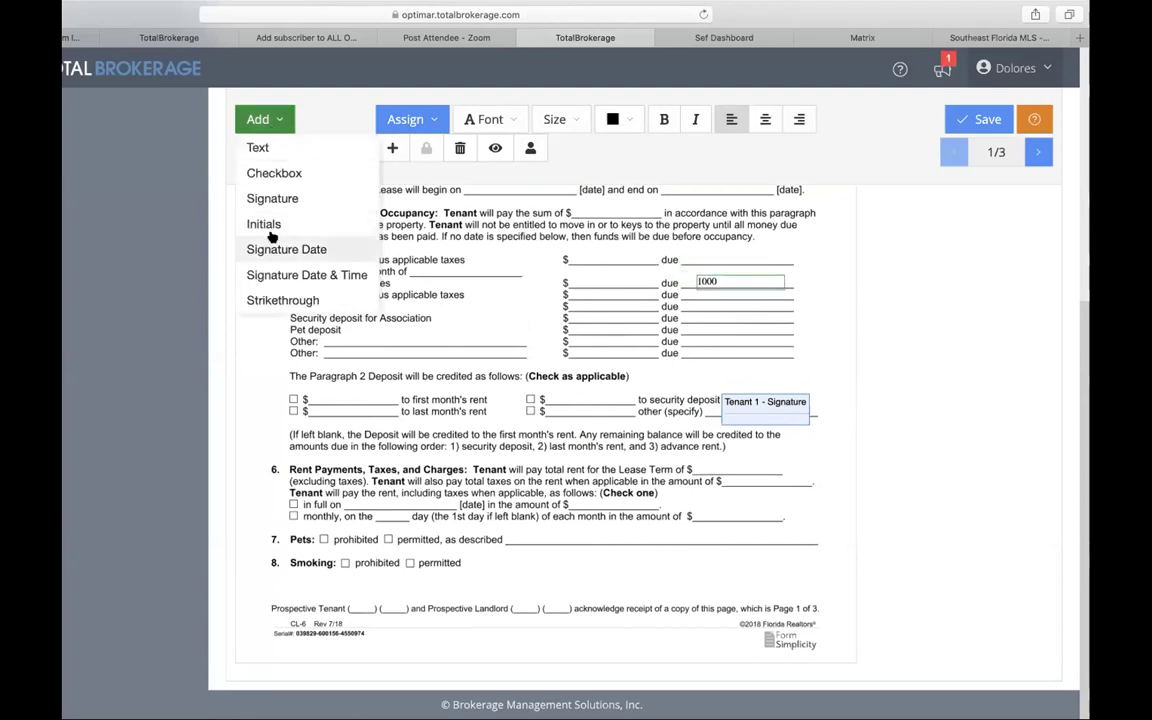
left_click(266, 226)
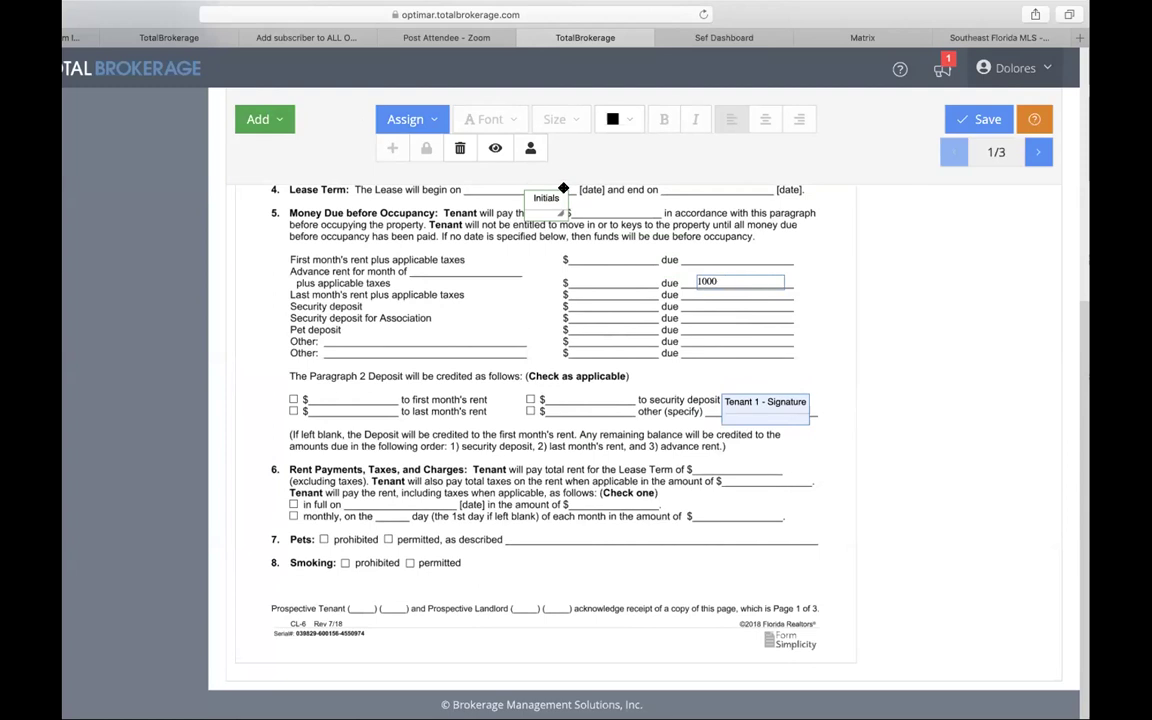
left_click_drag(563, 185, 831, 262)
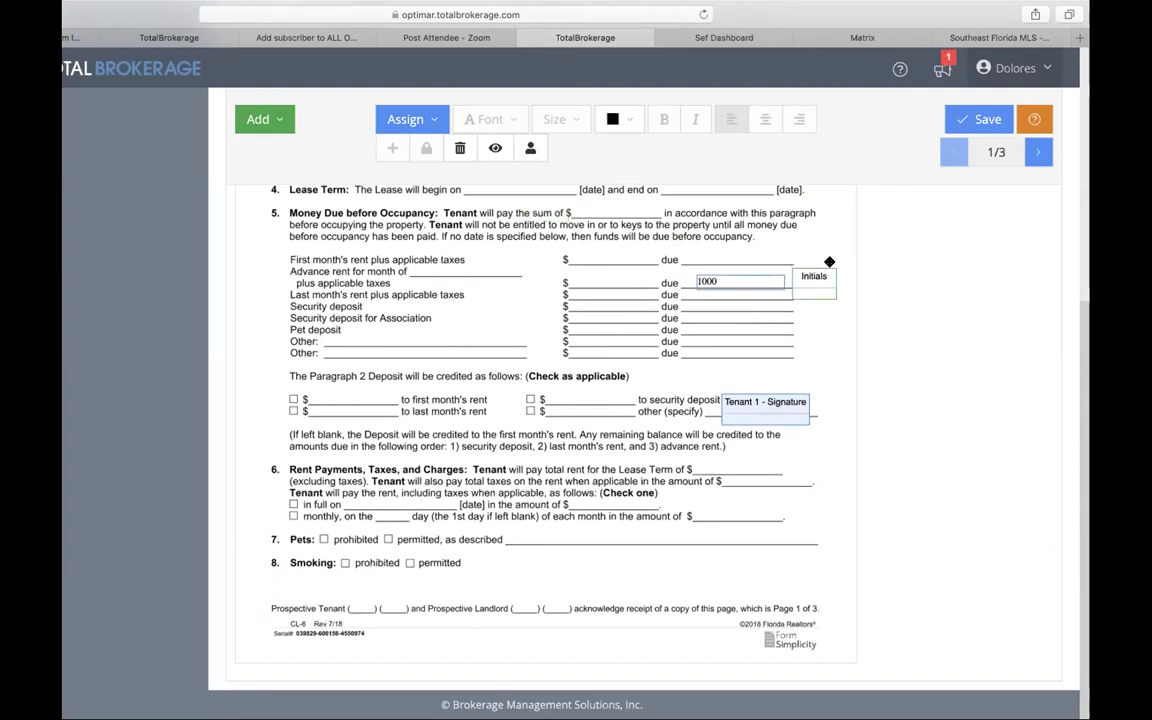
left_click(429, 119)
left_click(450, 302)
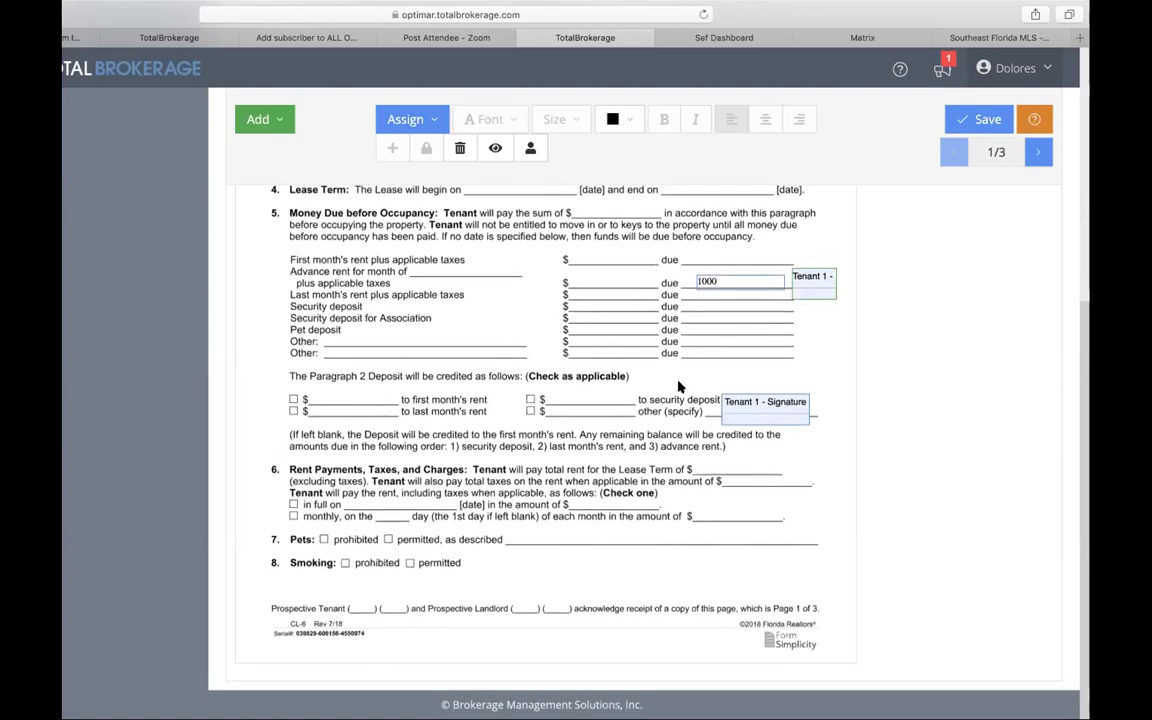
left_click(988, 119)
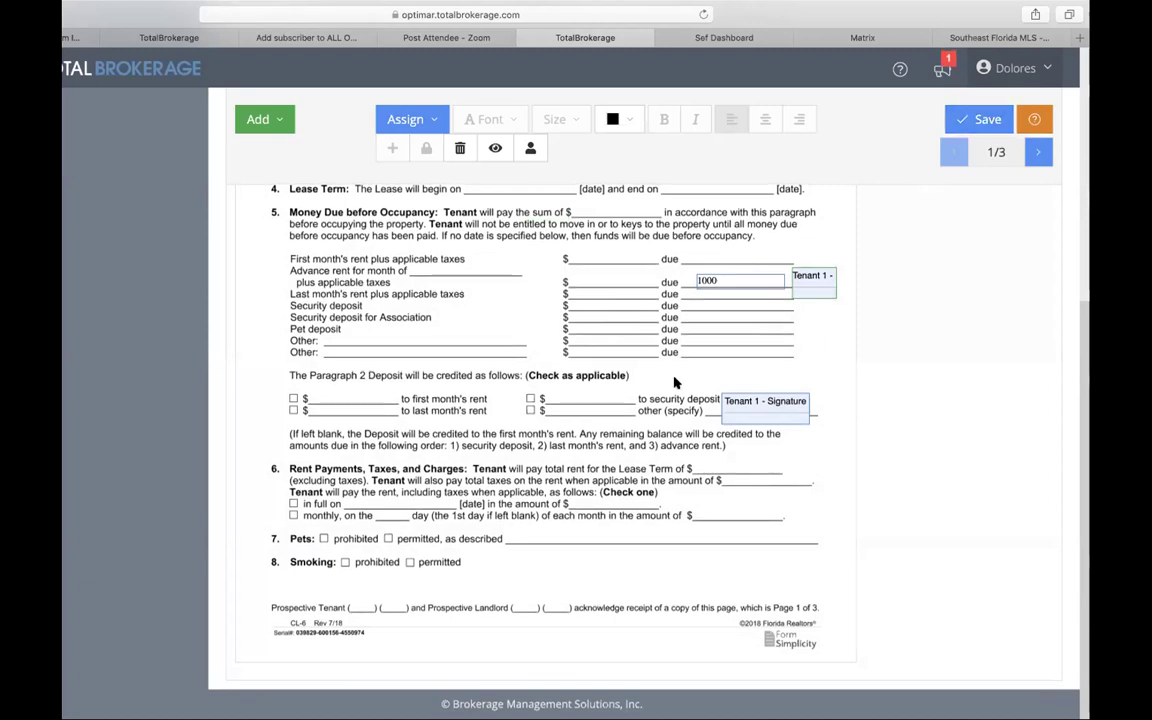
scroll(675, 382, "up", 5)
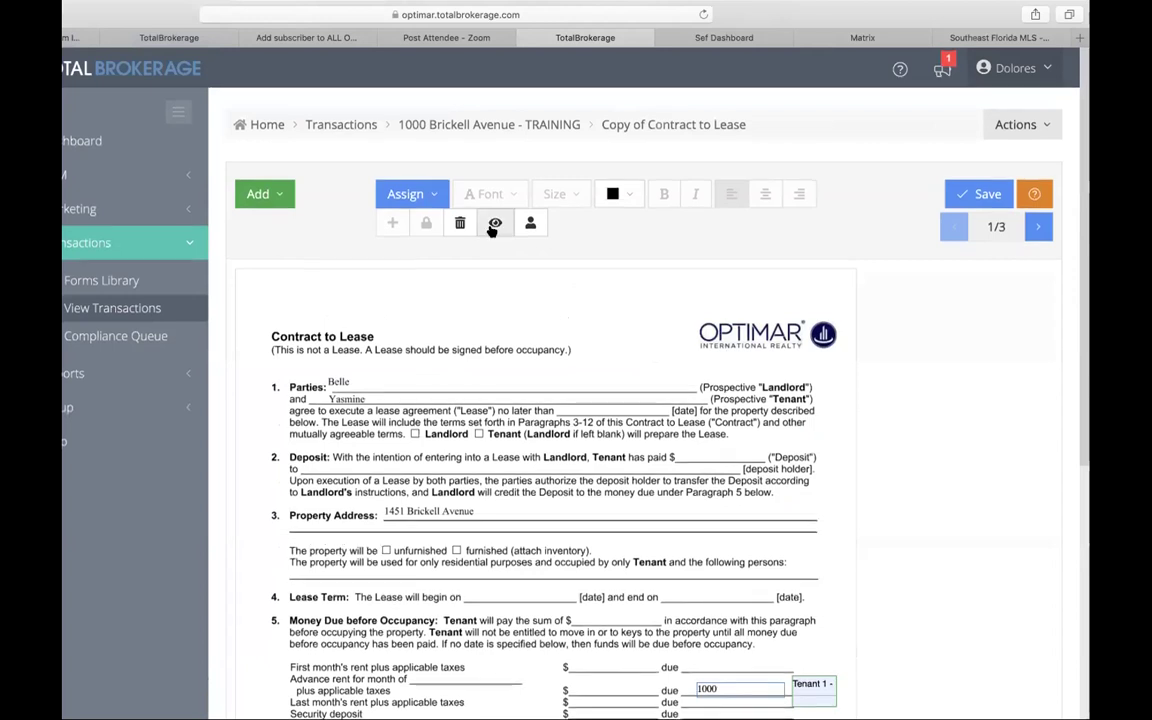
left_click(494, 224)
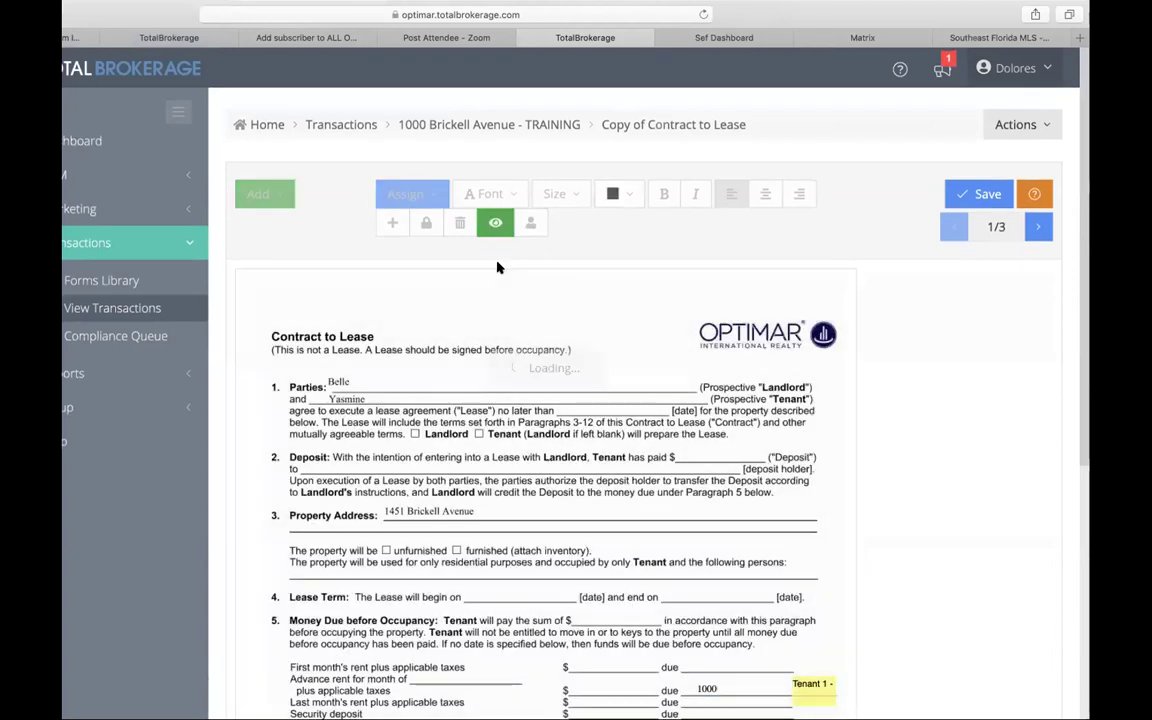
scroll(496, 265, "down", 2)
scroll(497, 265, "down", 1)
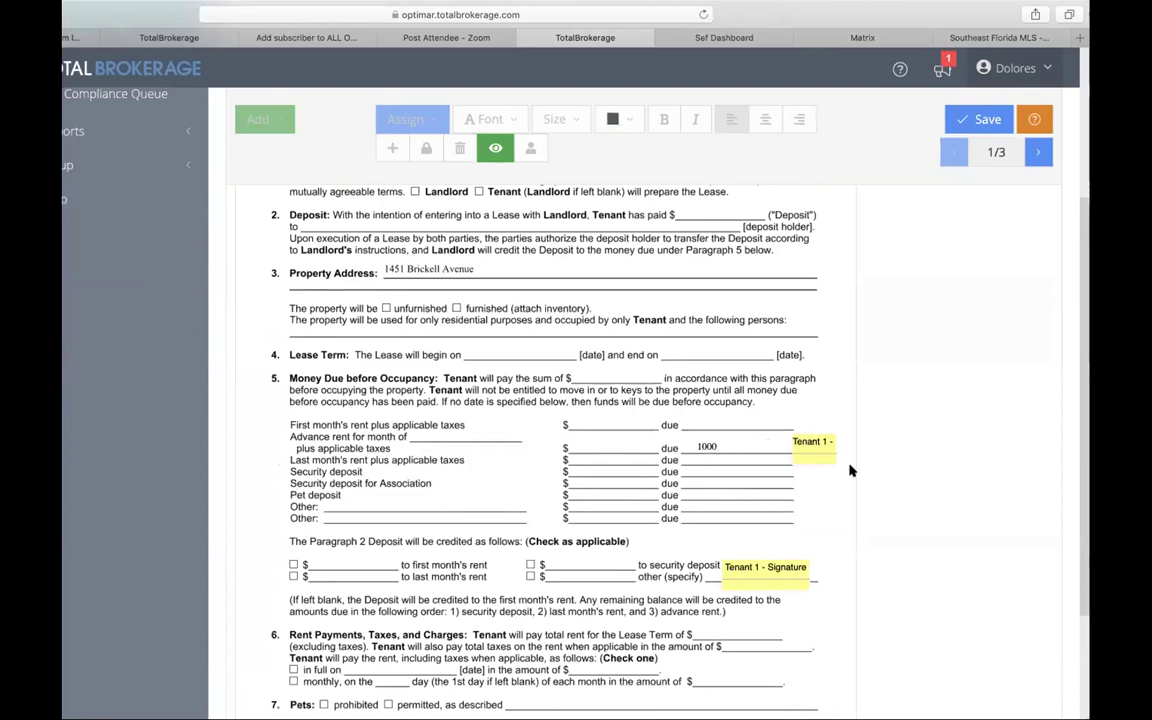
scroll(880, 380, "up", 5)
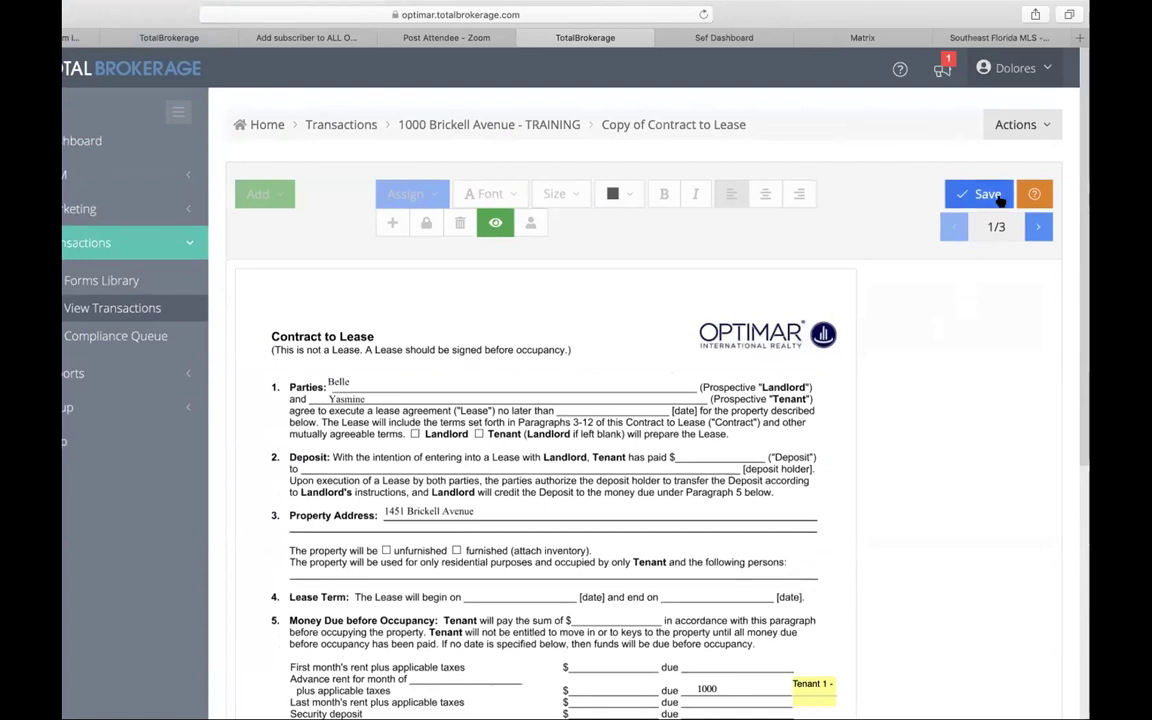
left_click(1000, 196)
left_click(562, 124)
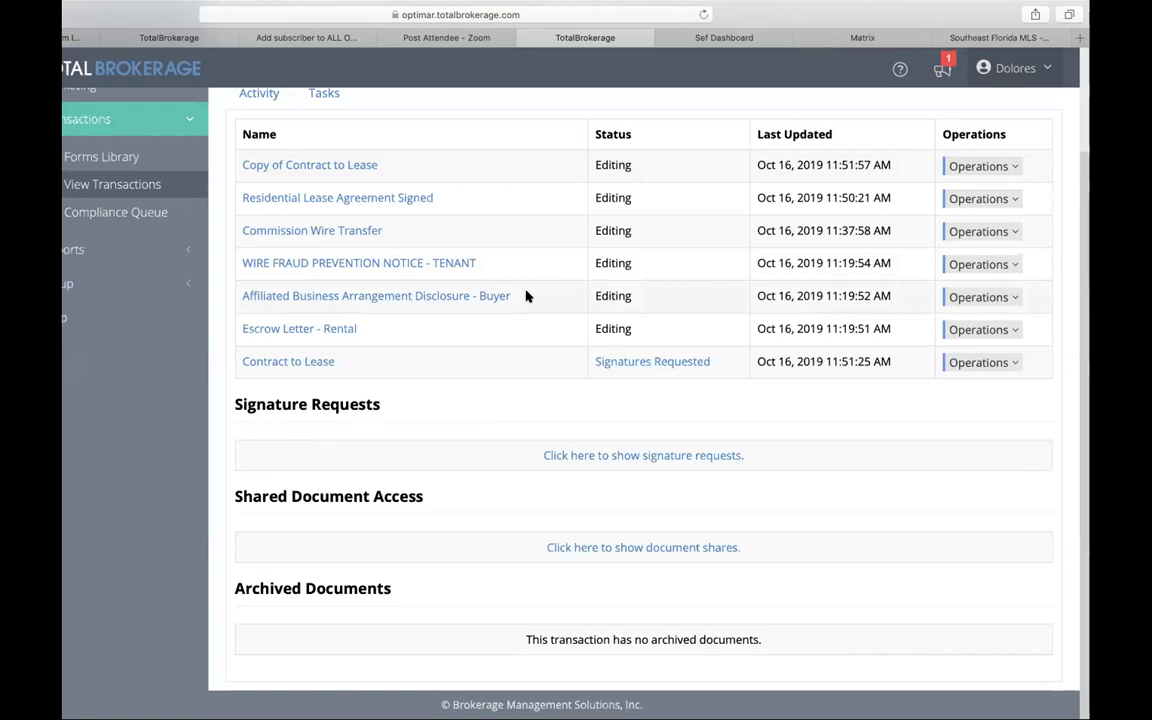
scroll(527, 296, "up", 3)
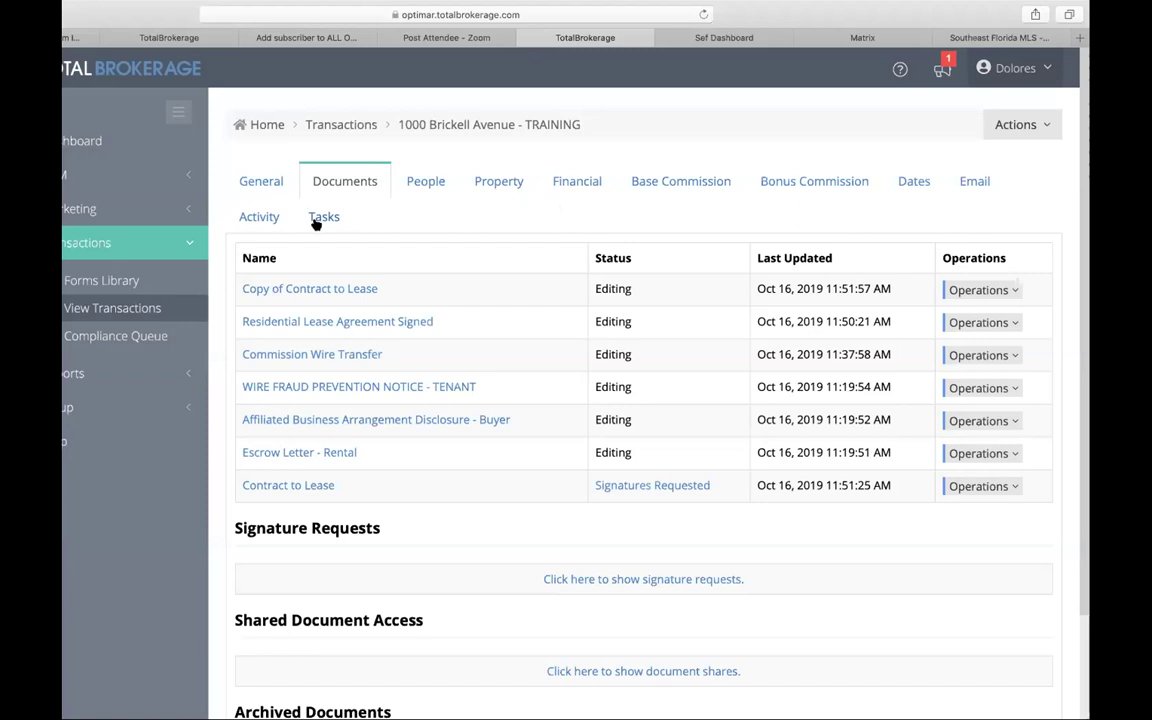
Step: Mark Verify Property Information and MLS Listing Active complete in the Tasks checklist
left_click(318, 221)
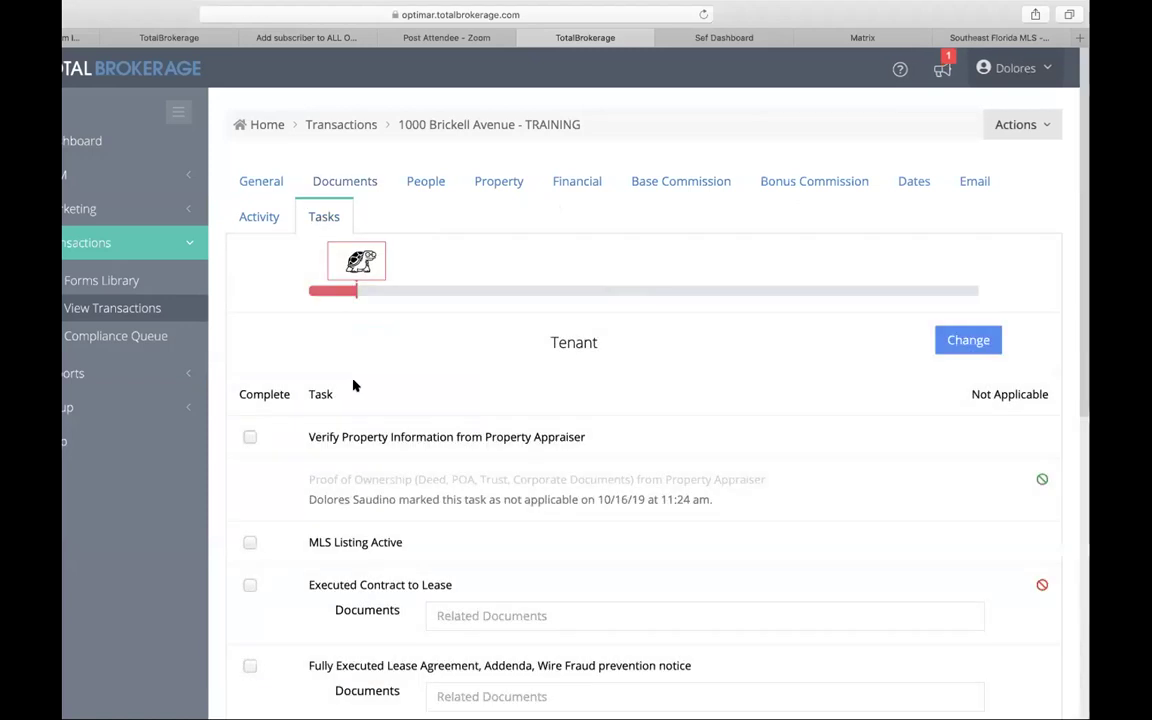
scroll(353, 385, "down", 5)
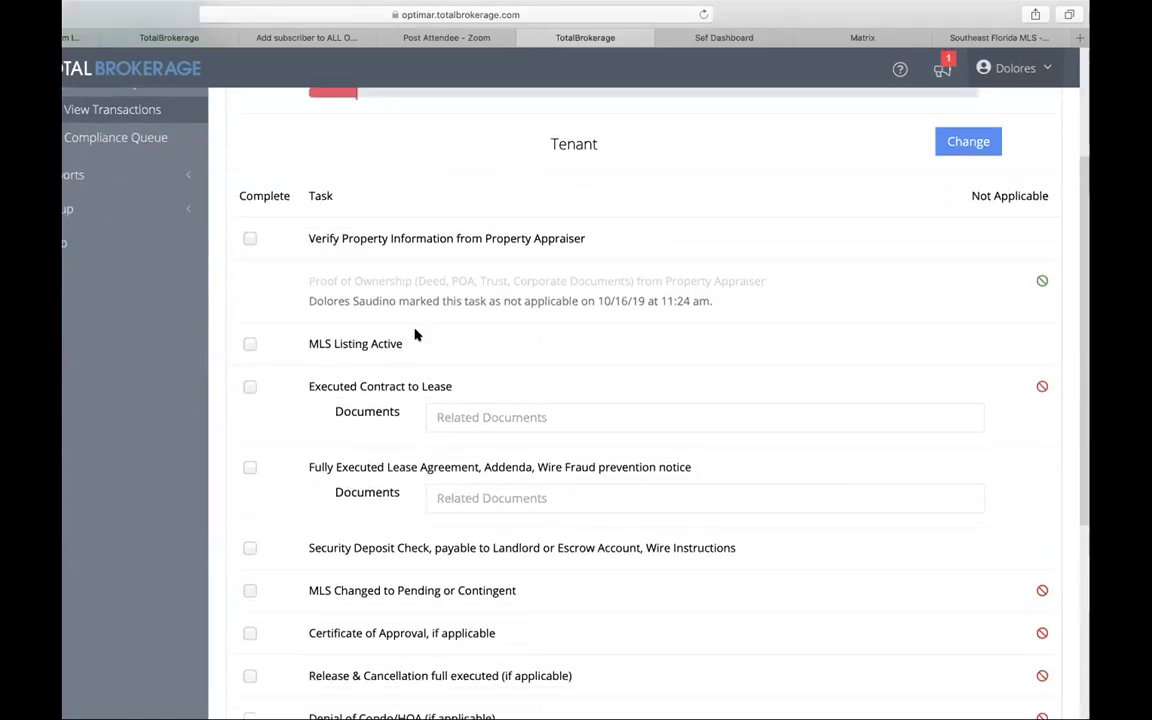
left_click(249, 239)
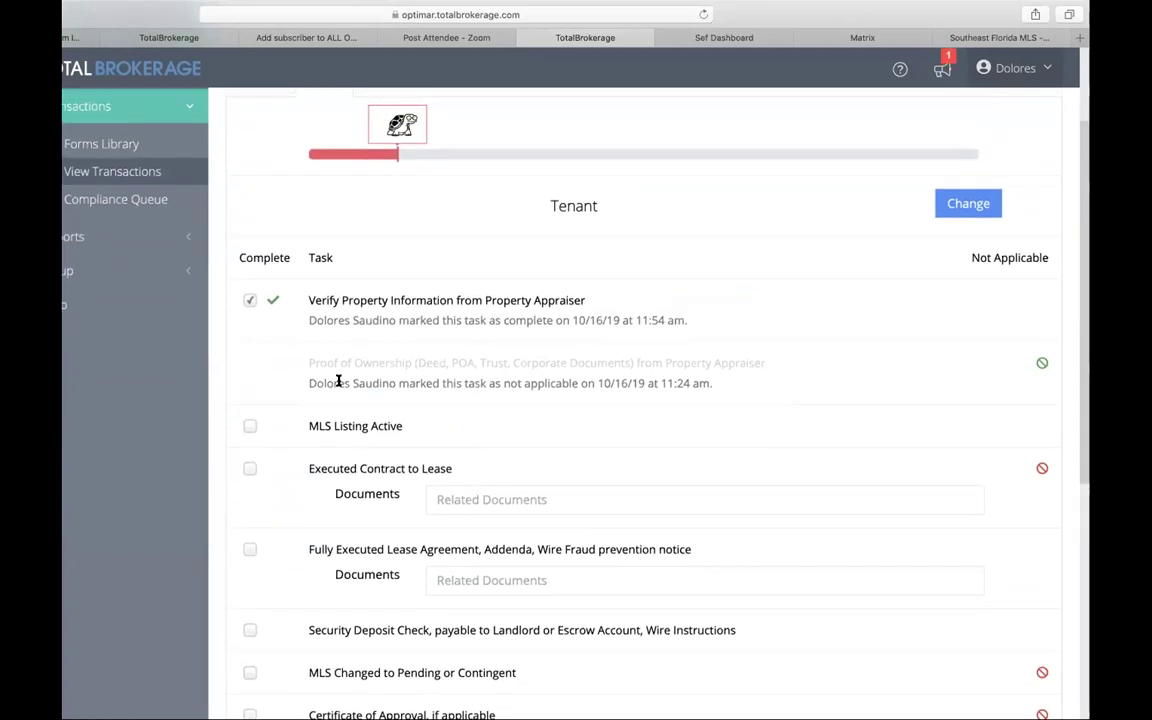
left_click(244, 427)
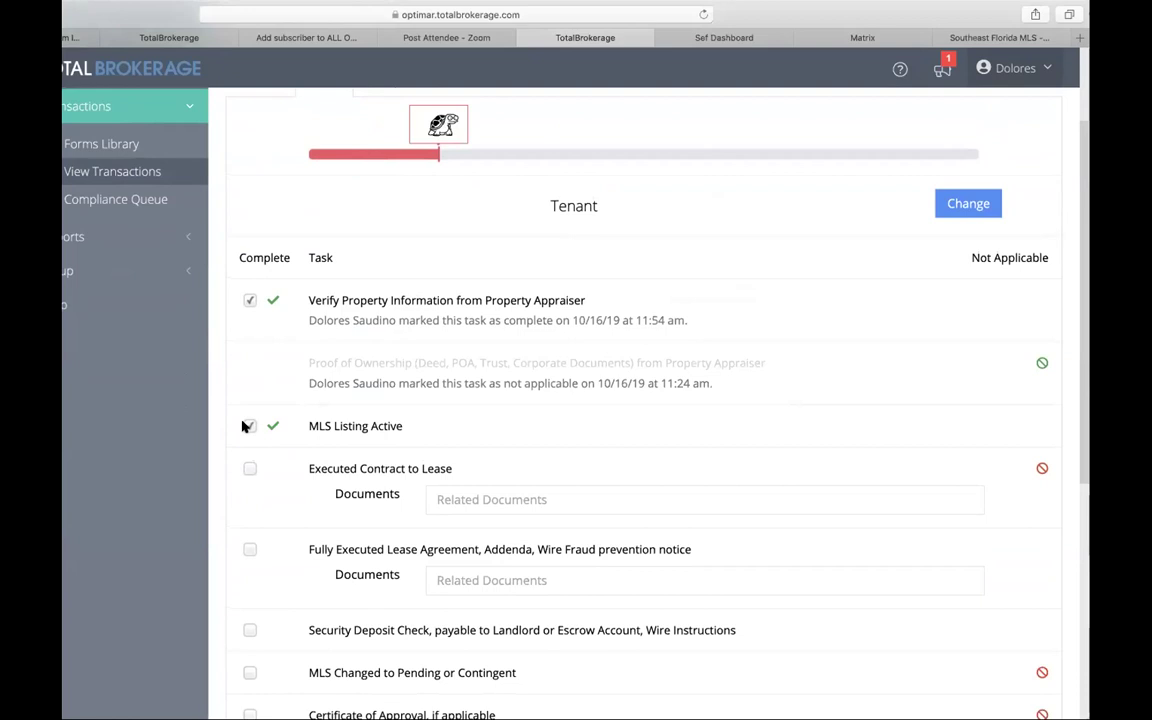
Step: Attach Copy of Contract to Lease to Executed Contract to Lease and mark it complete
left_click(250, 490)
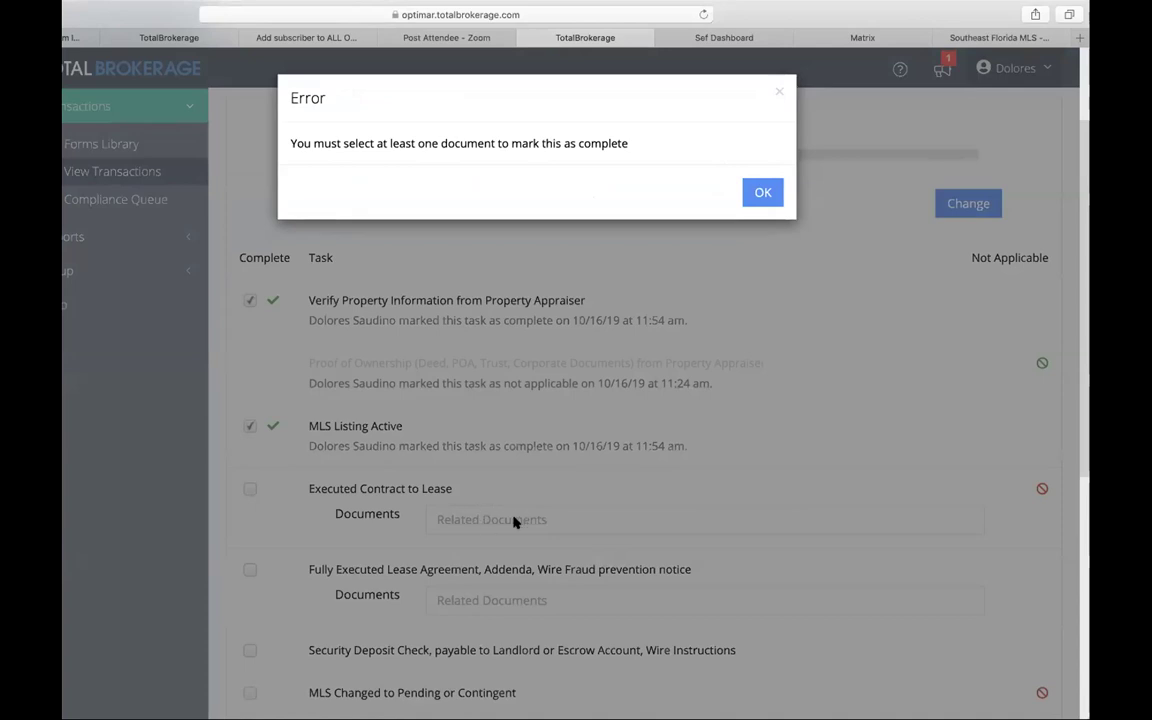
left_click(763, 192)
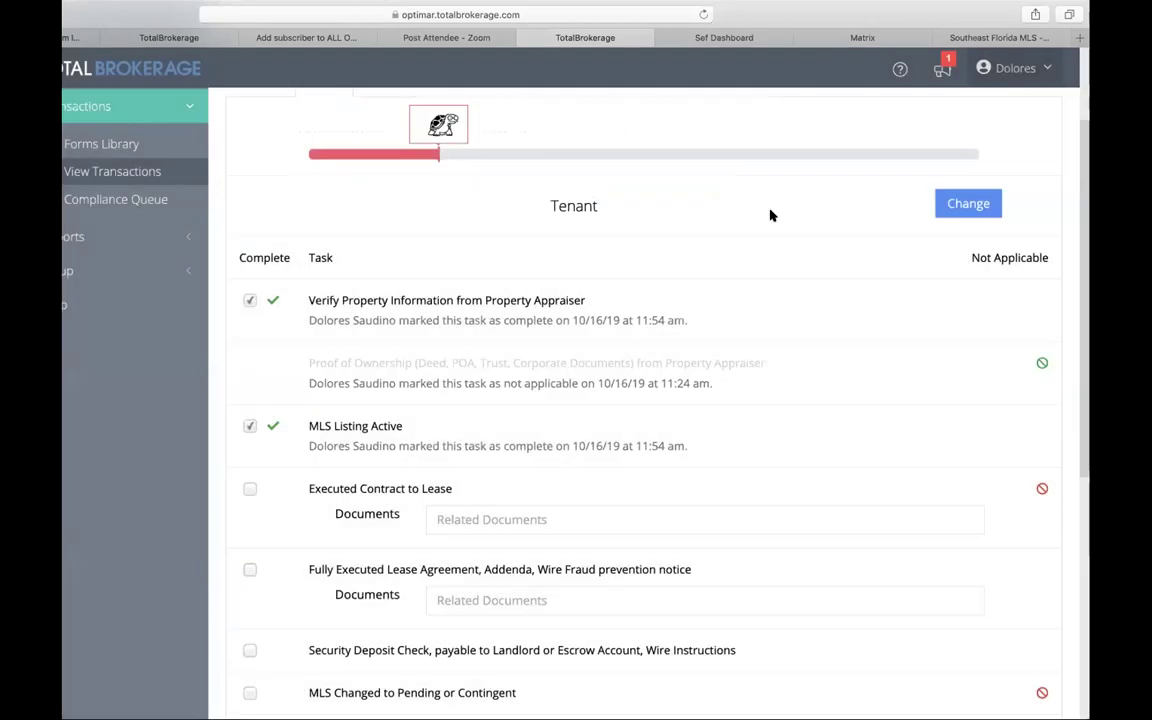
left_click(532, 519)
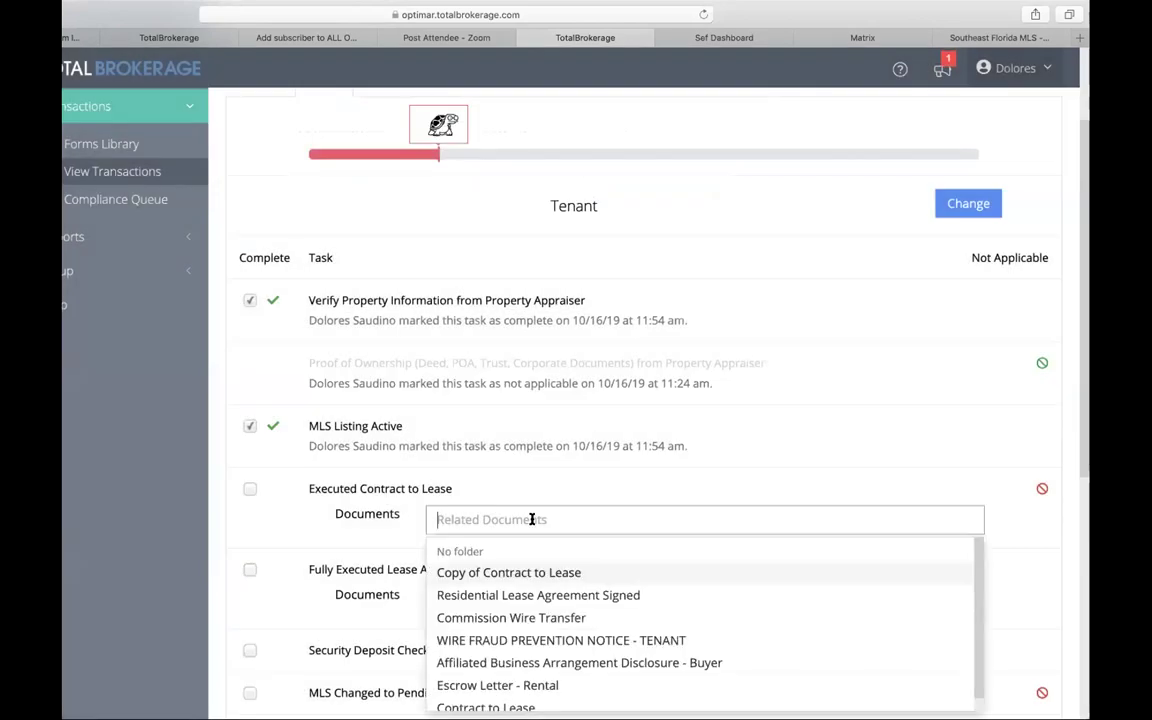
left_click(527, 573)
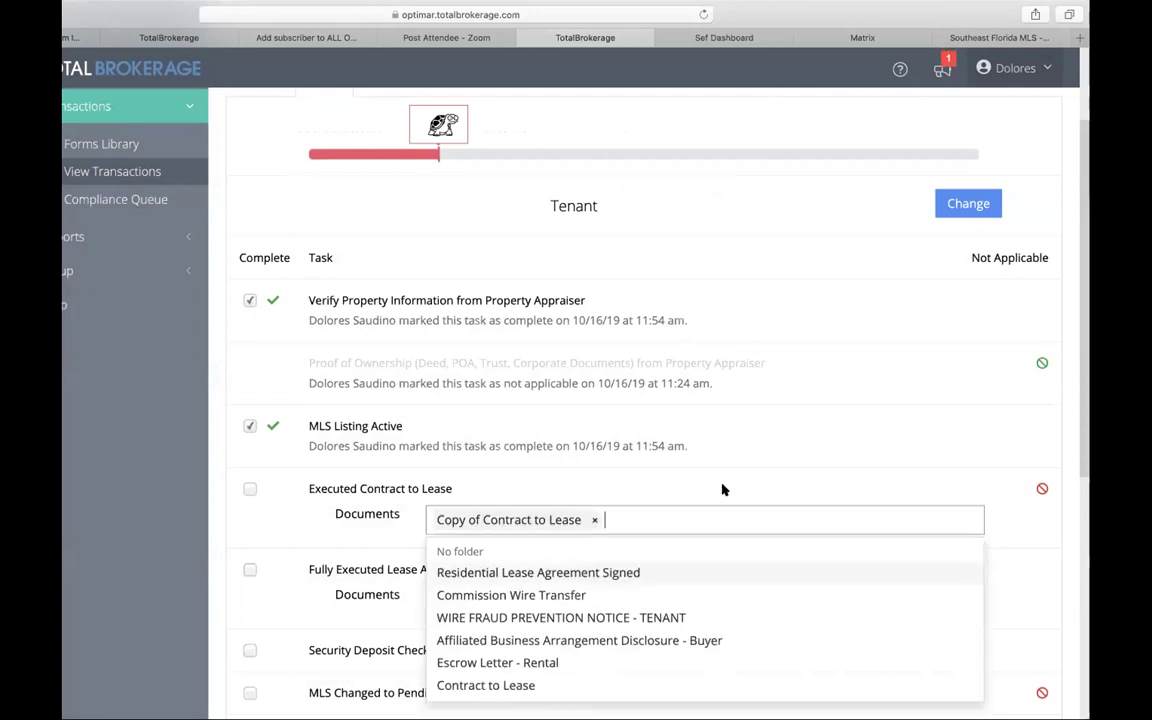
scroll(723, 489, "down", 3)
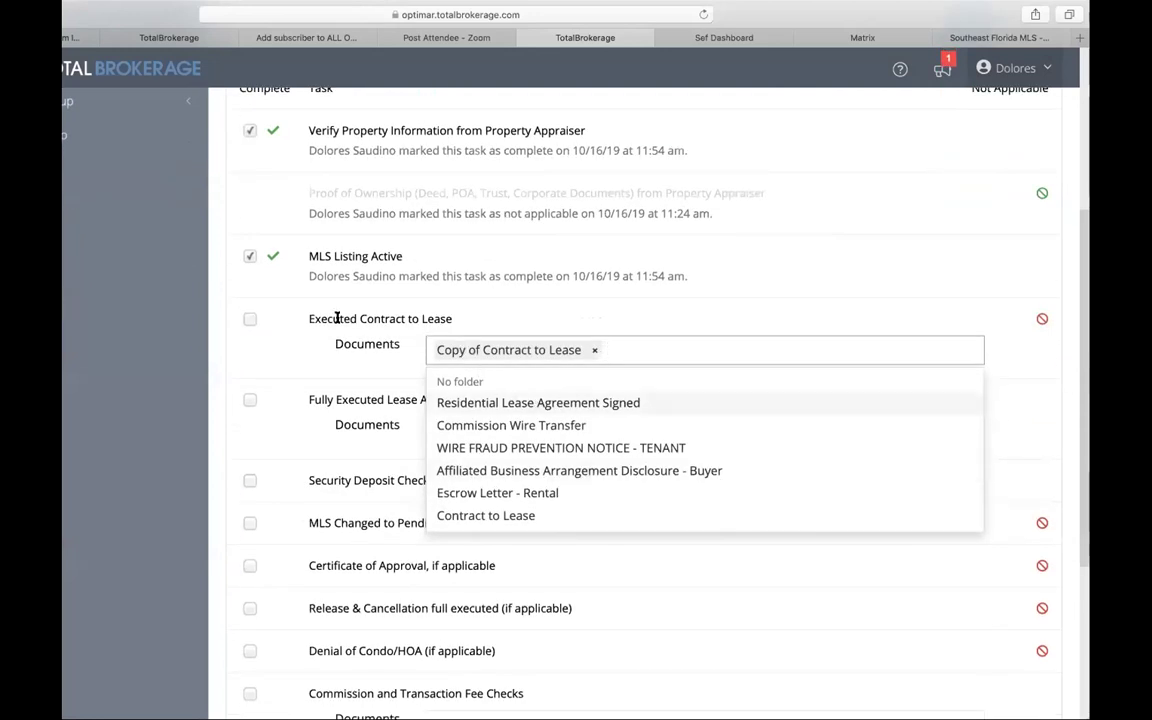
left_click(690, 286)
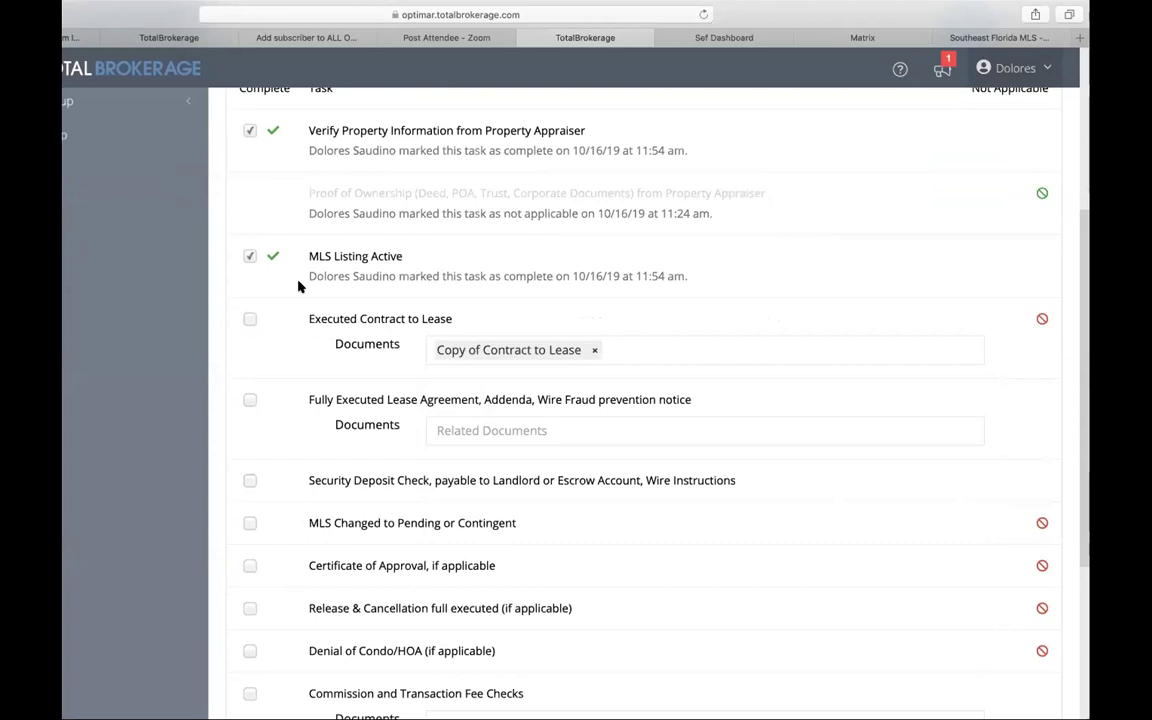
left_click(249, 318)
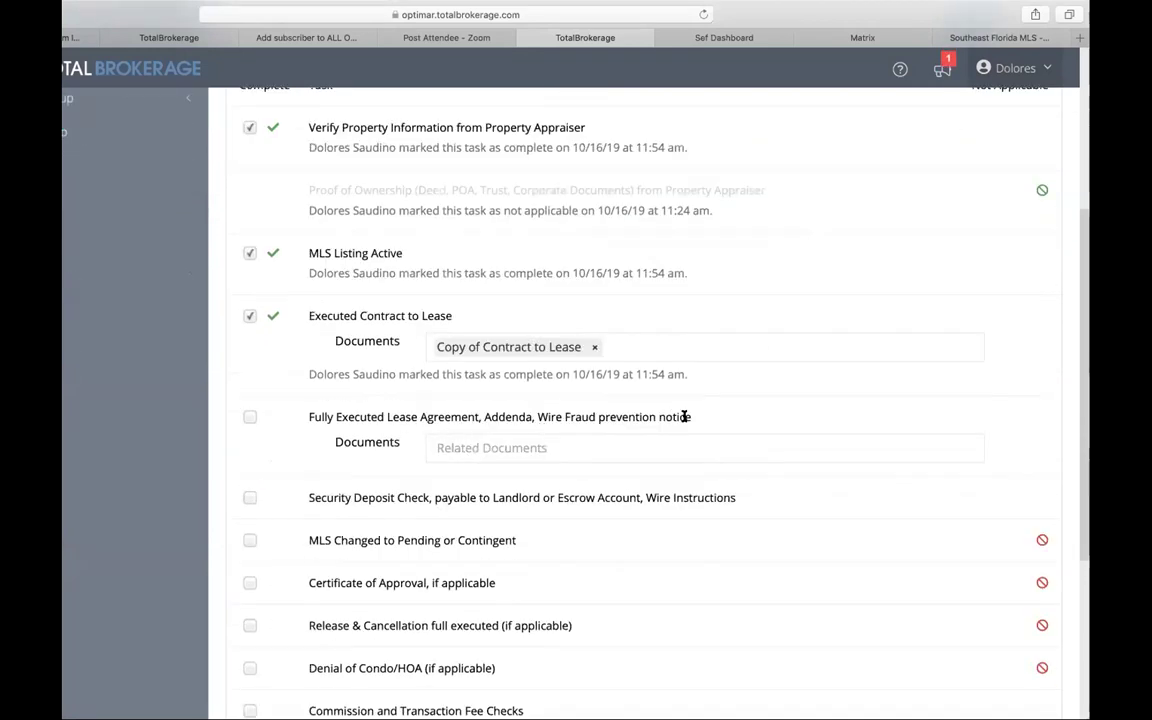
left_click(249, 417)
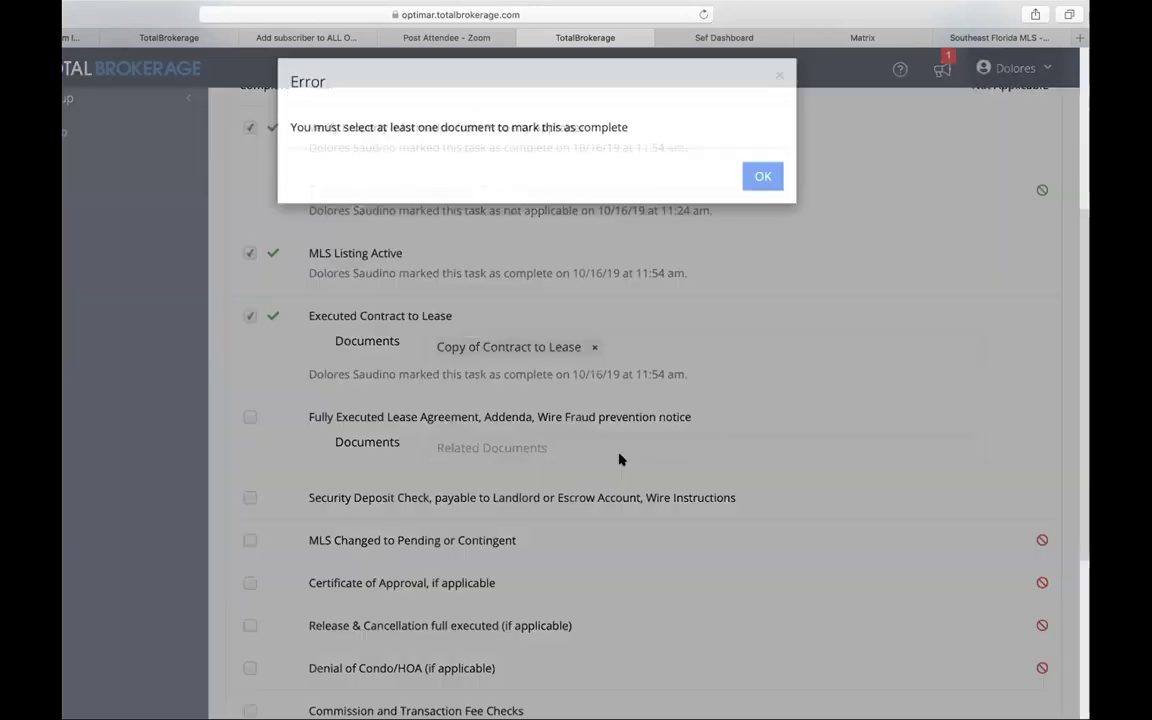
left_click(763, 177)
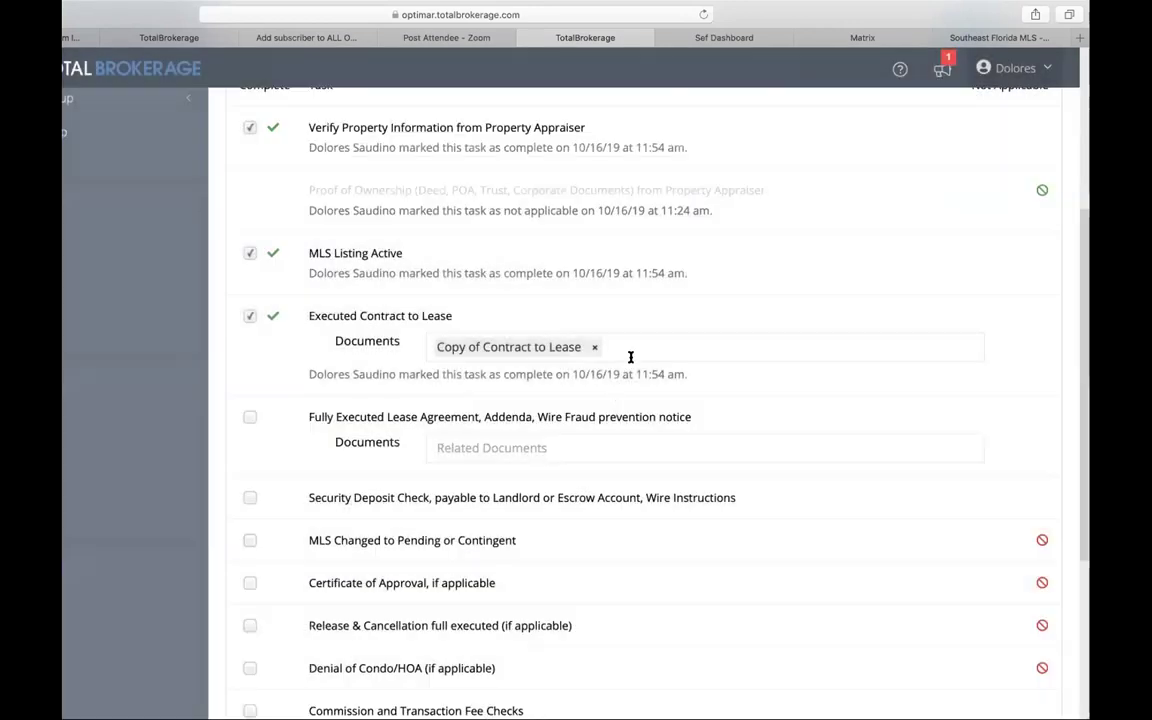
Step: Attach WIRE FRAUD PREVENTION NOTICE - TENANT to Fully Executed Lease Agreement and mark it complete
left_click(571, 447)
left_click(530, 566)
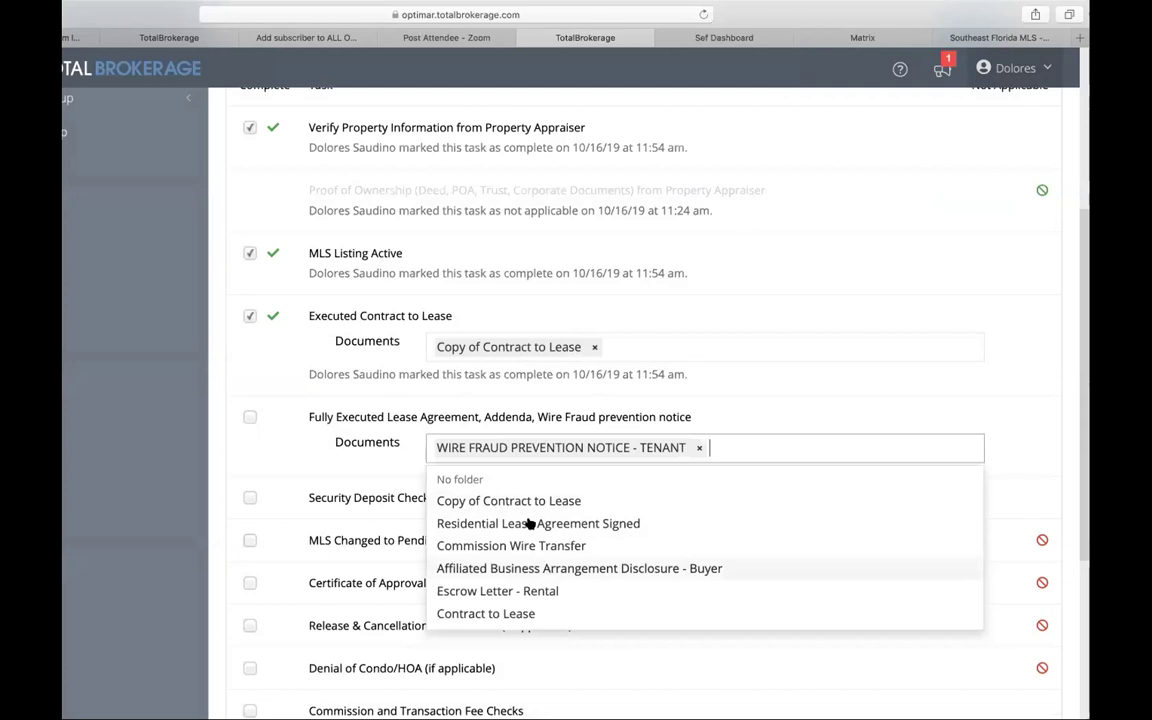
left_click(250, 417)
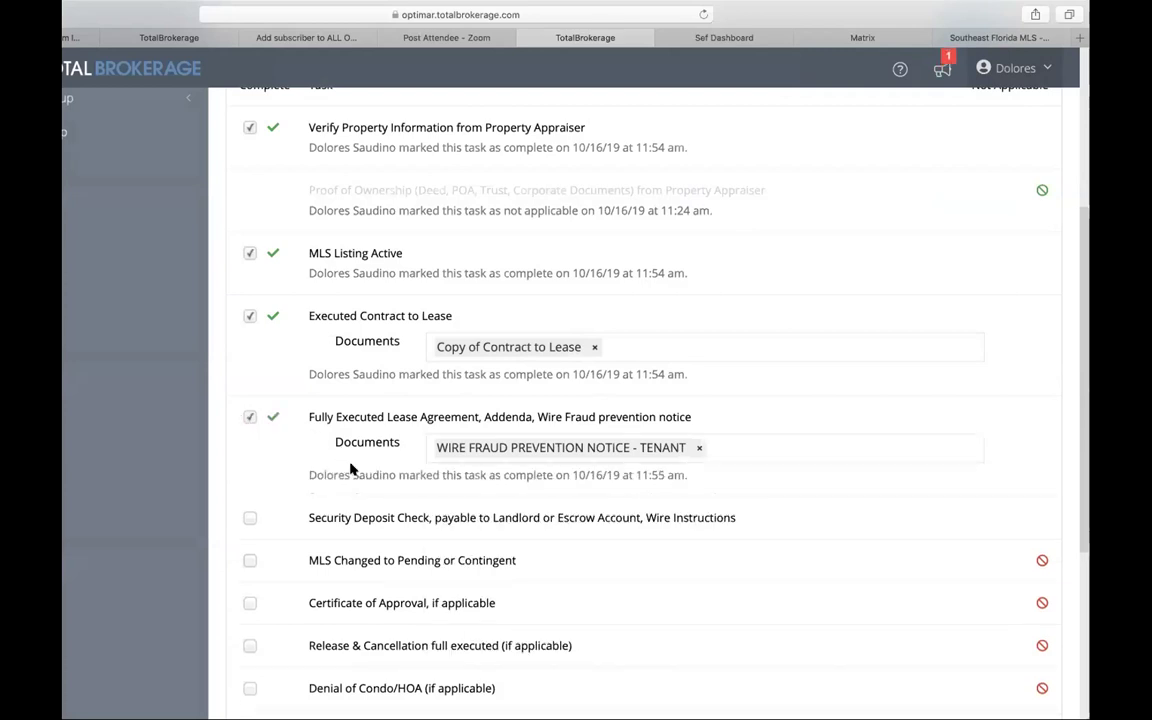
scroll(350, 467, "down", 2)
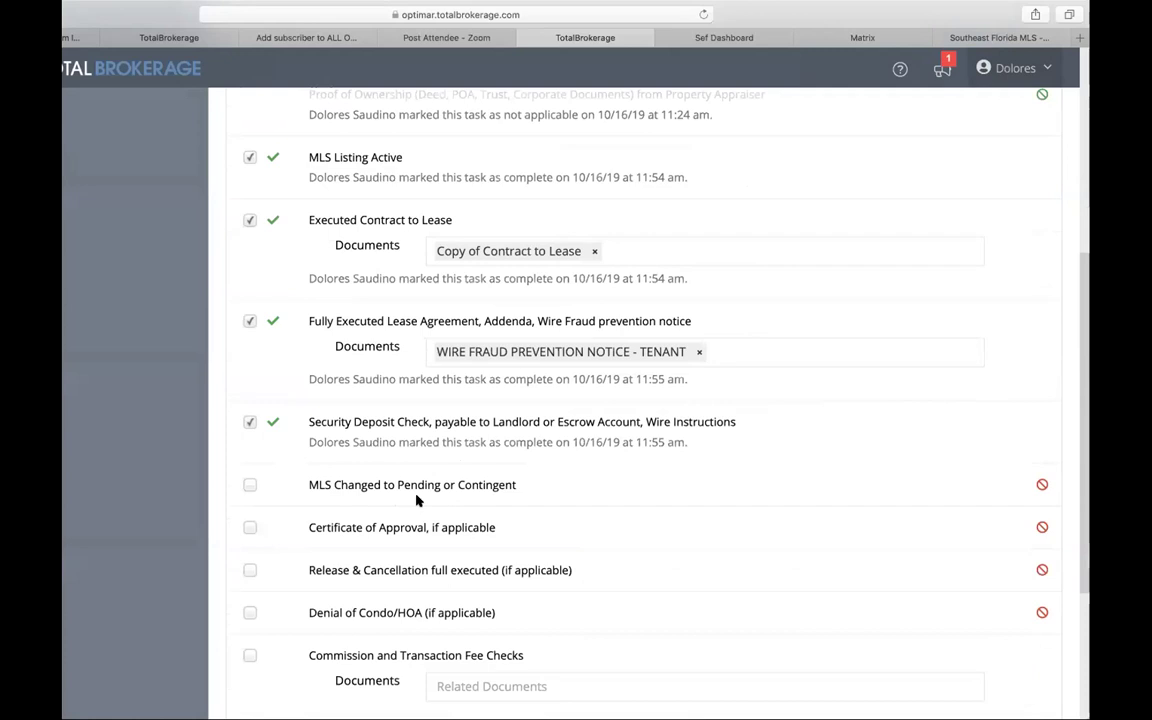
Step: Set MLS Changed to Pending or Contingent, Certificate of Approval, Release & Cancellation and Denial of Condo/HOA to N/A
left_click(1042, 486)
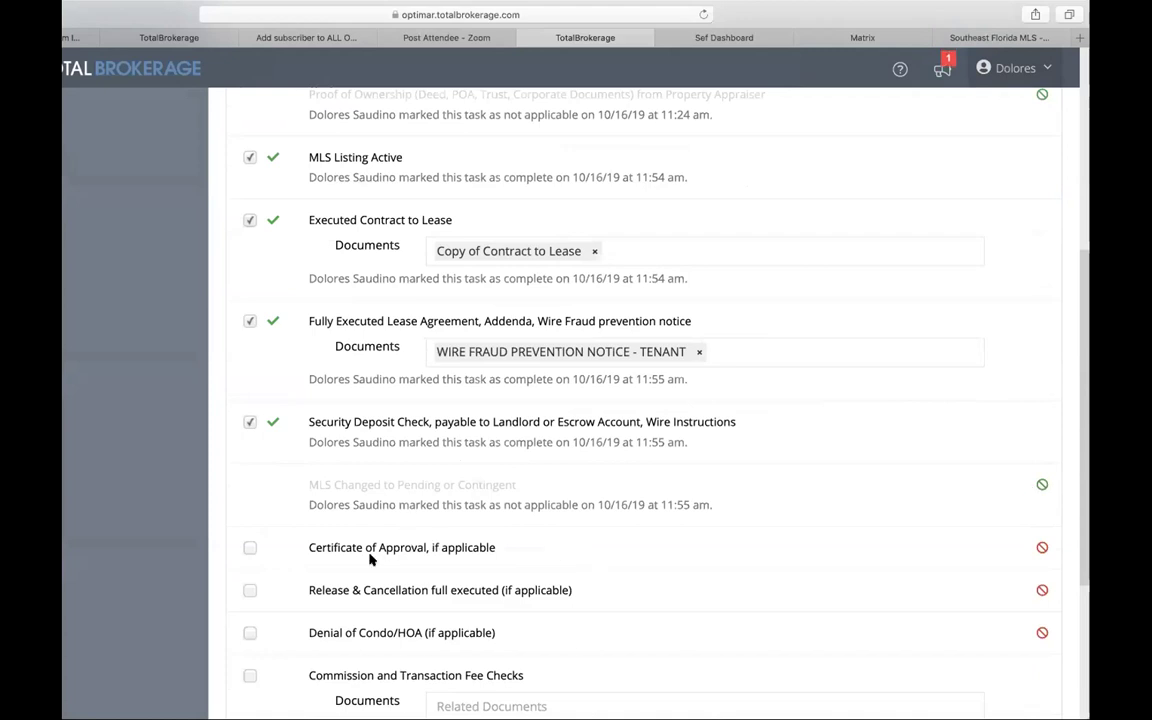
left_click(1041, 549)
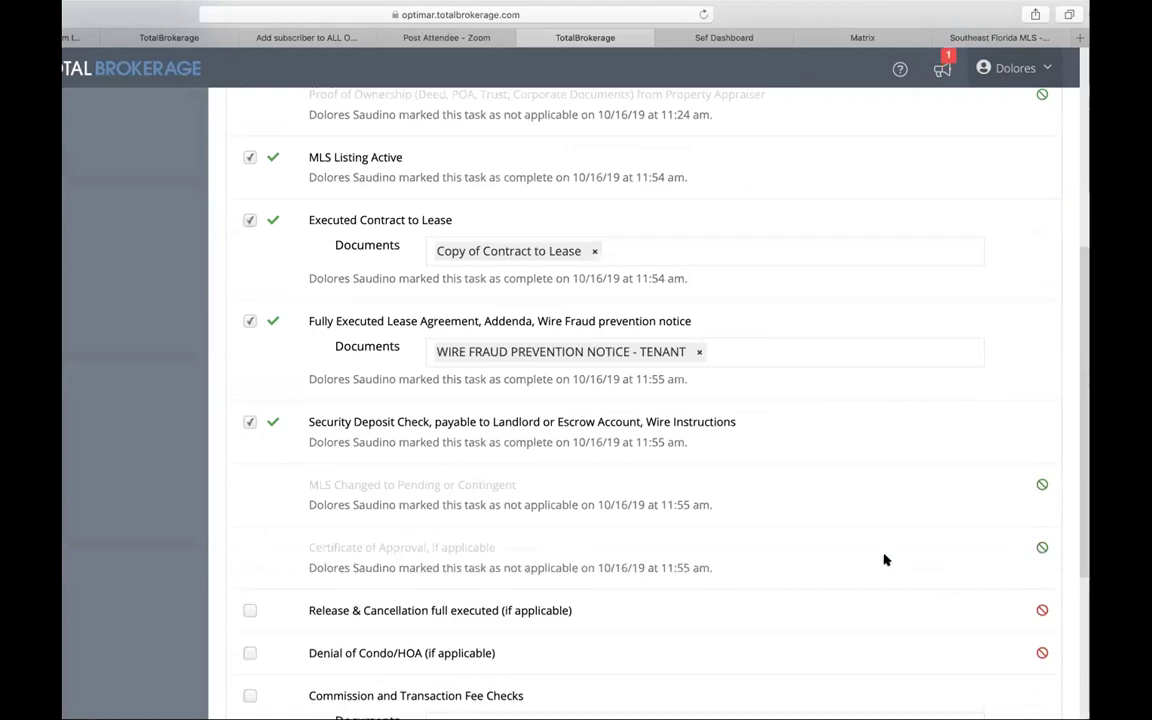
scroll(884, 558, "down", 3)
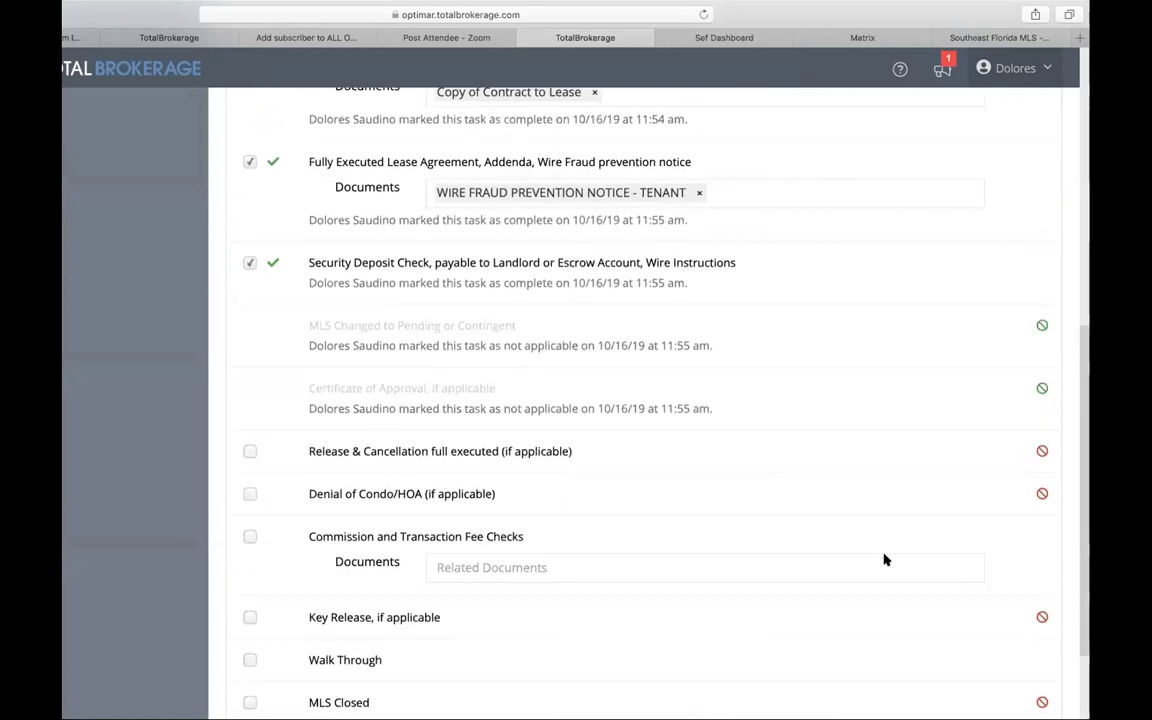
left_click(1041, 452)
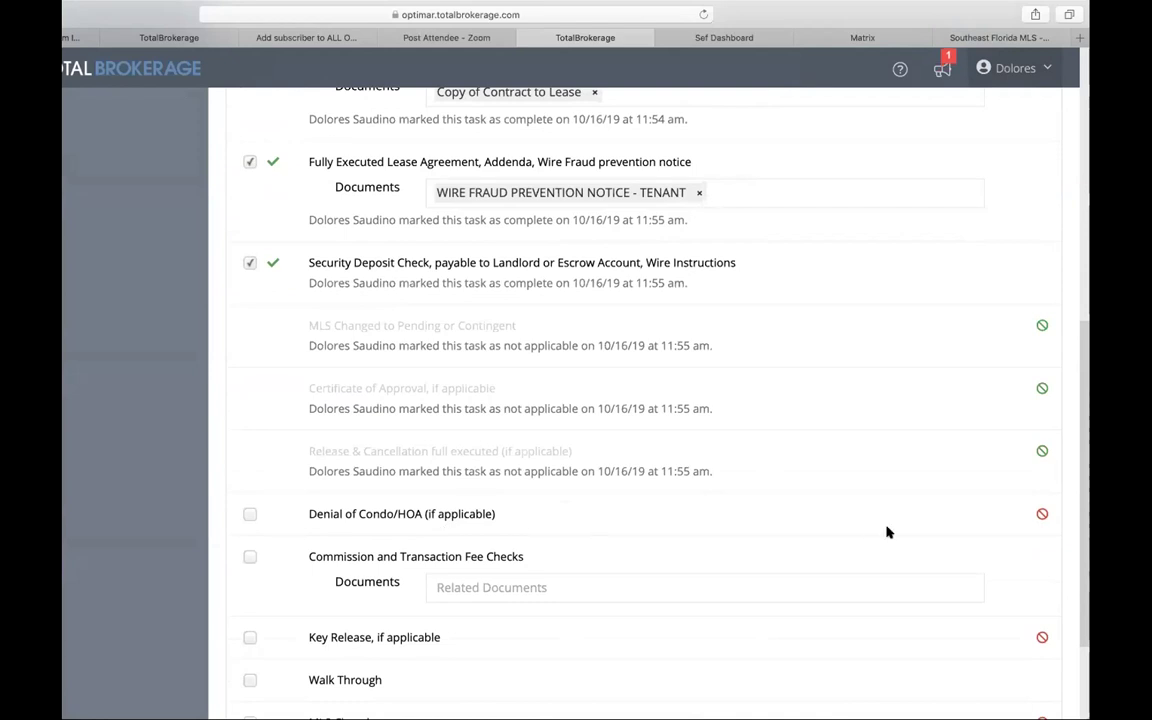
left_click(1041, 515)
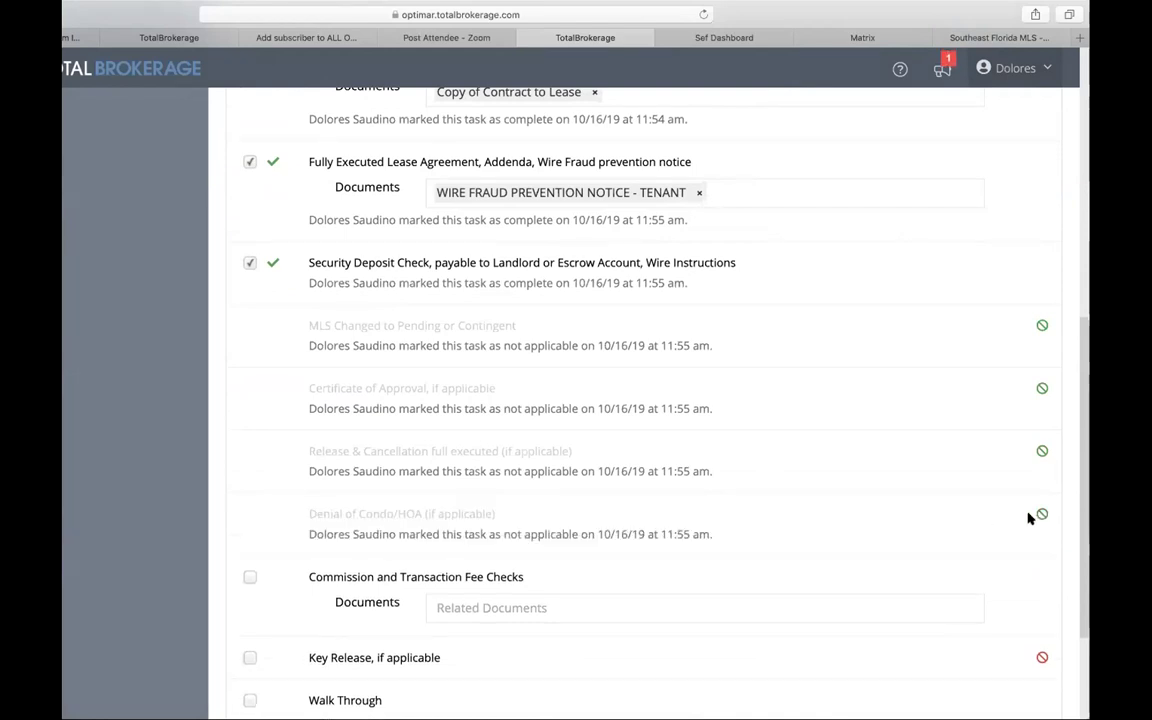
scroll(779, 509, "down", 3)
scroll(779, 510, "up", 10)
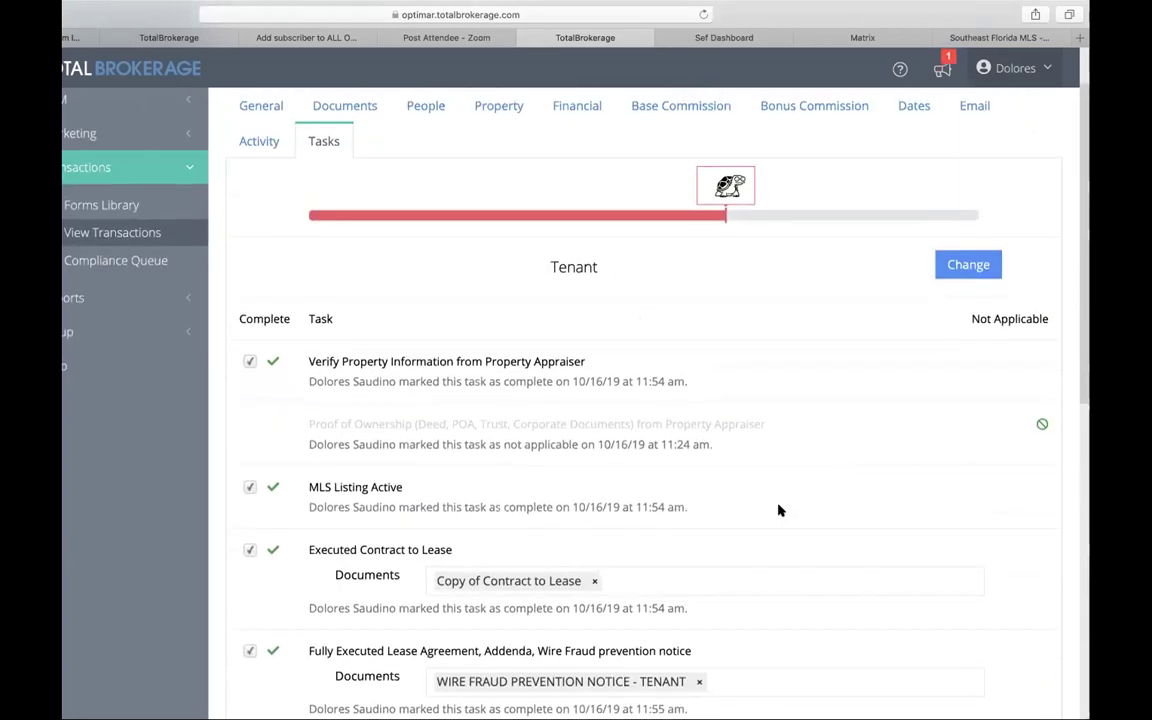
scroll(756, 360, "down", 10)
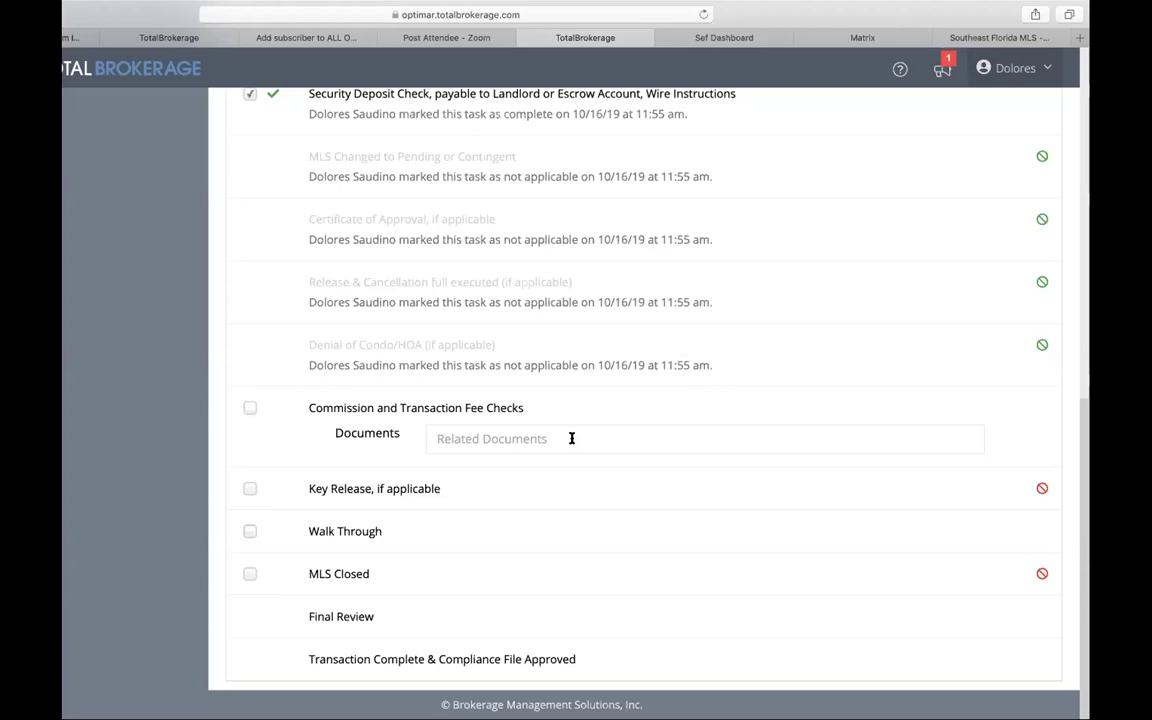
Step: Attach the Commission Wire Transfer document to Commission and Transaction Fee Checks and tick it complete
left_click(571, 438)
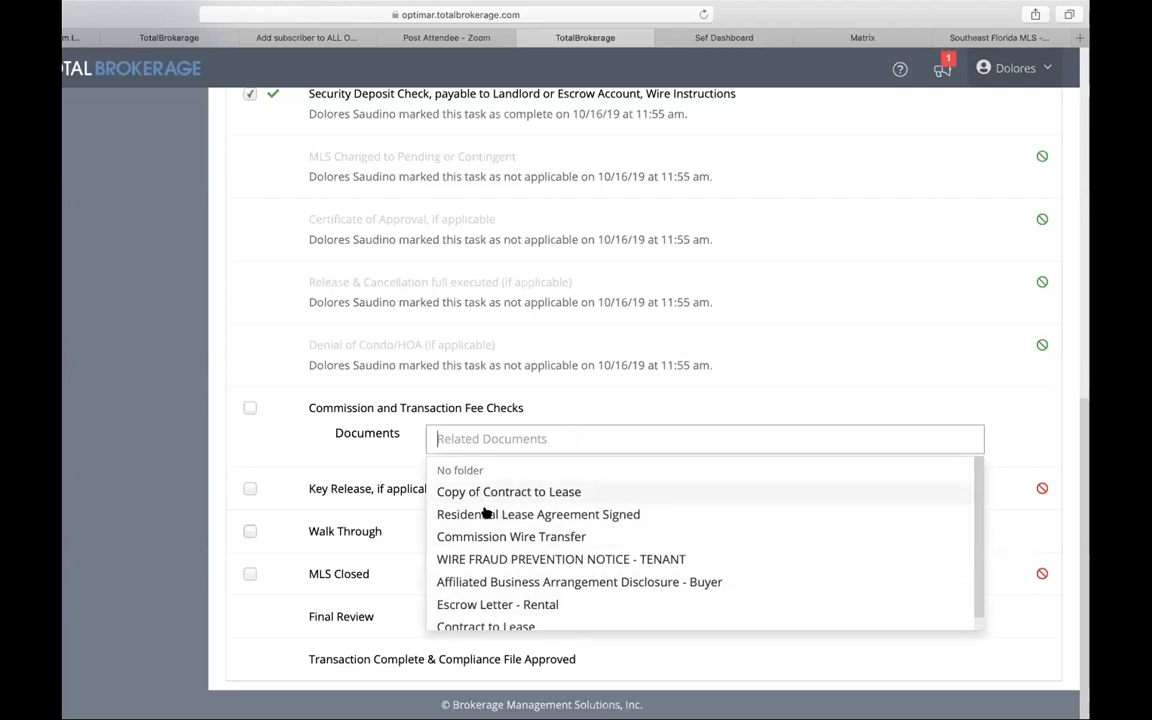
left_click(483, 538)
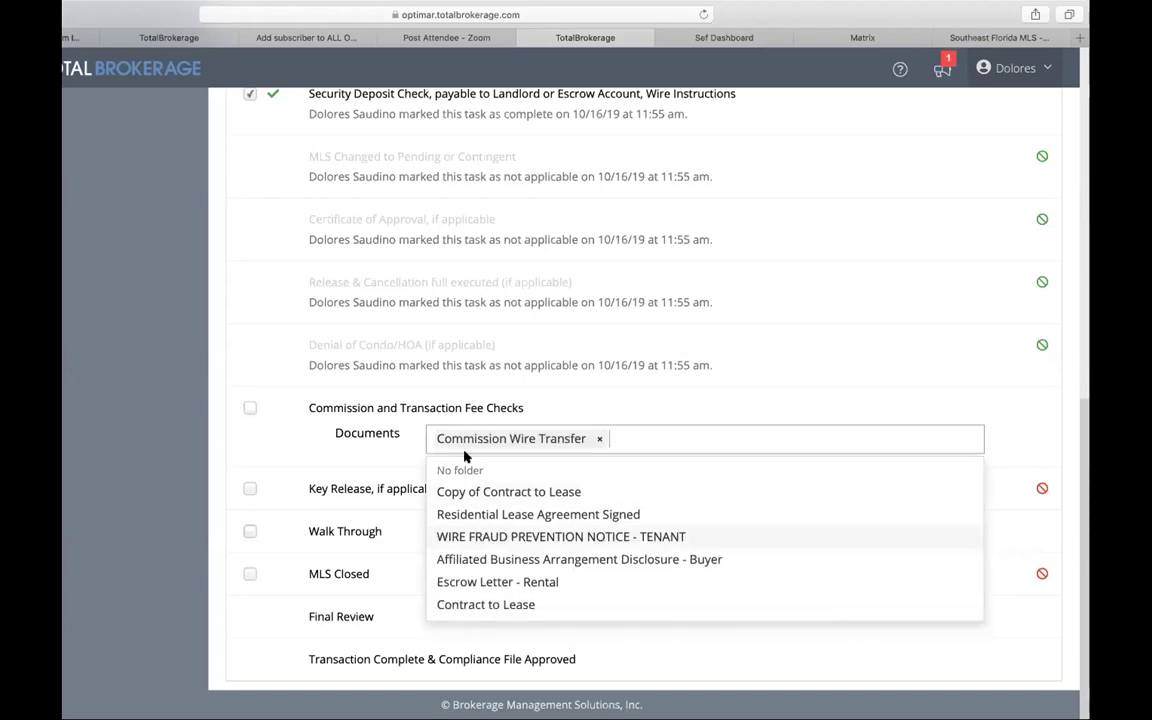
left_click(249, 407)
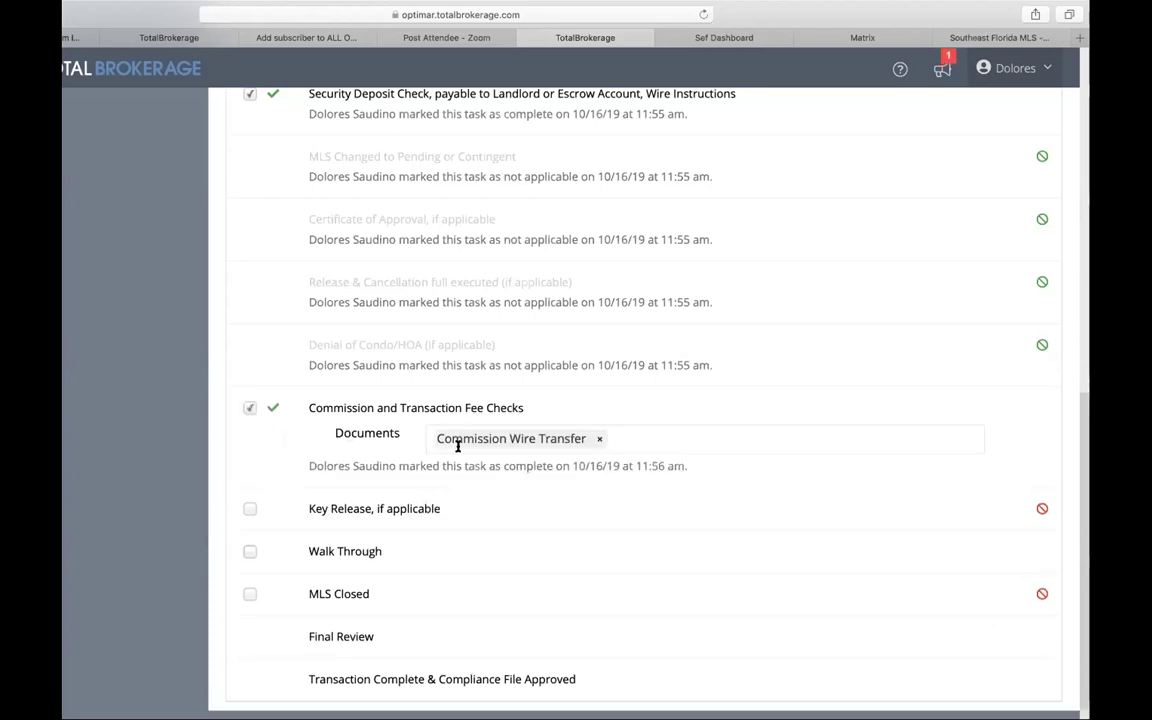
scroll(631, 460, "up", 5)
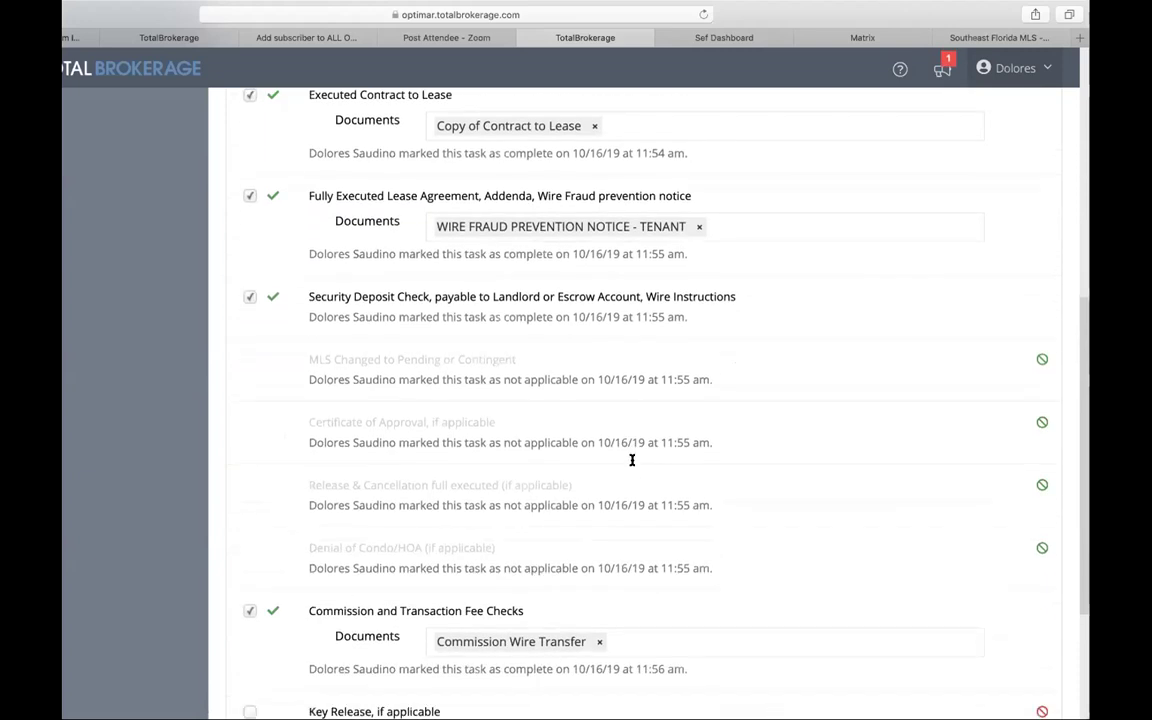
scroll(632, 463, "down", 1)
scroll(563, 566, "down", 2)
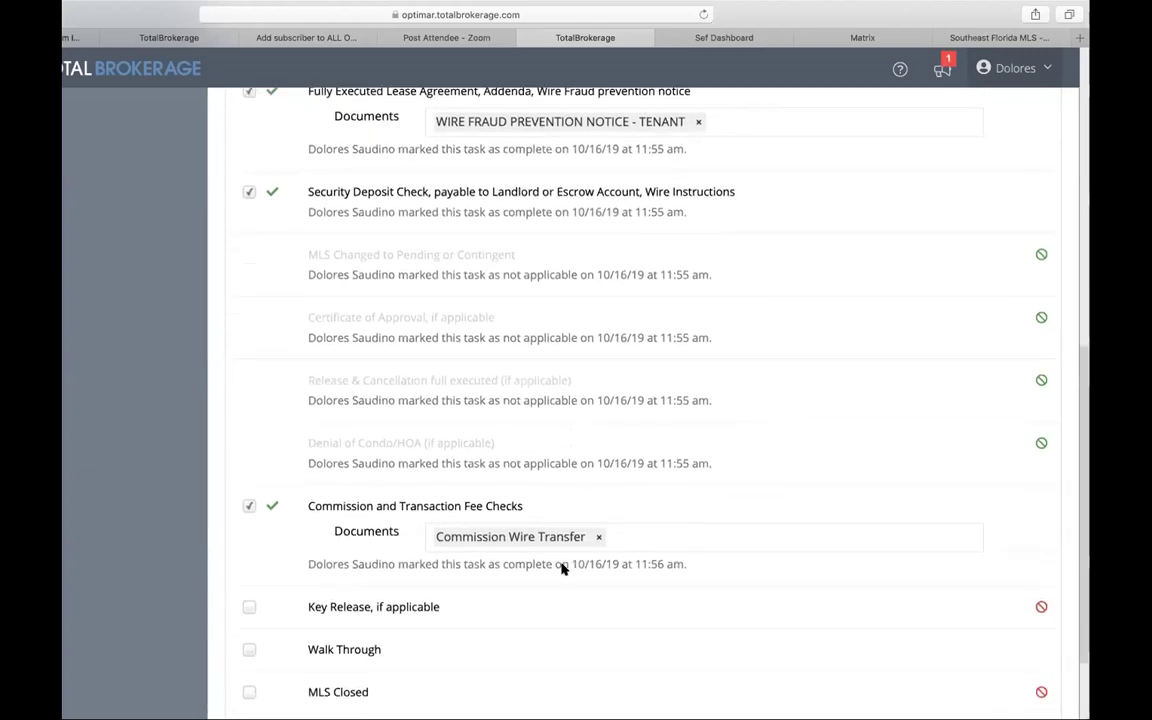
scroll(562, 566, "down", 1)
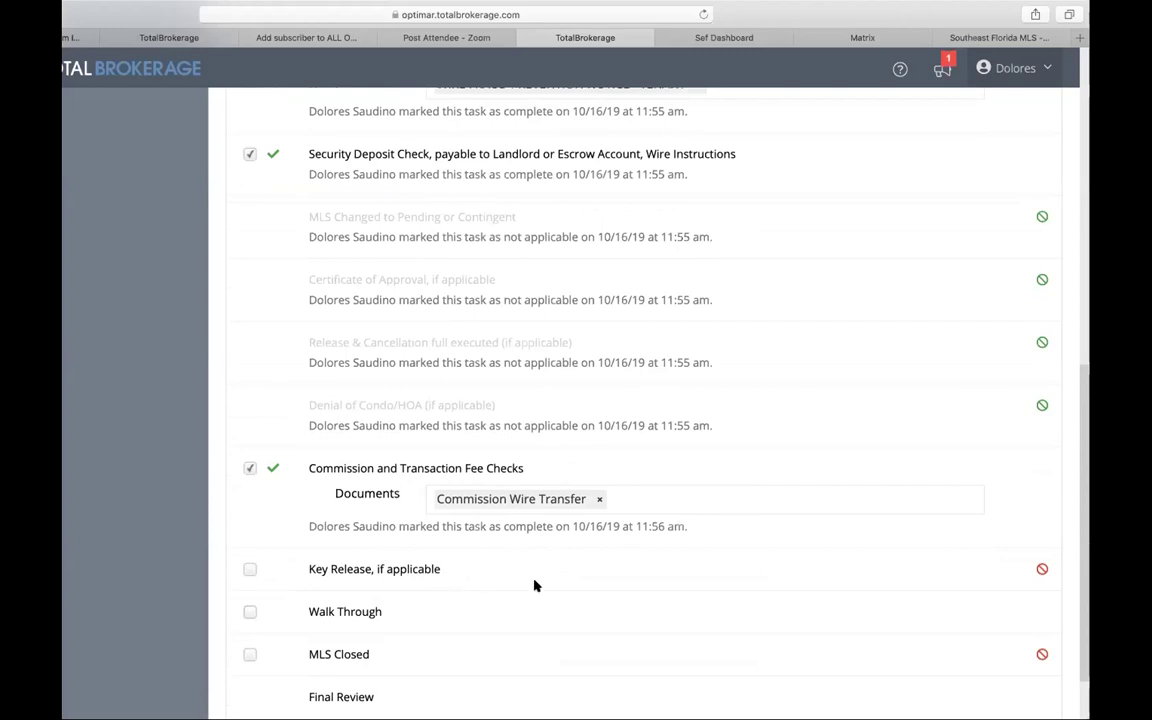
scroll(534, 586, "down", 2)
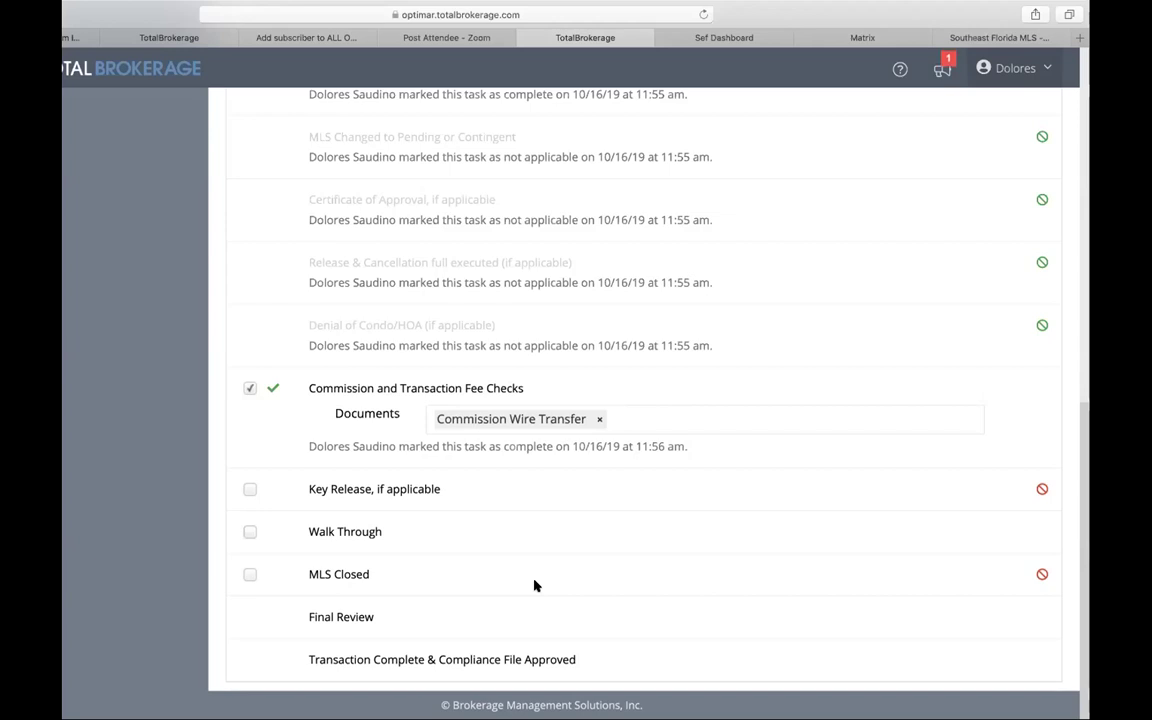
Step: Set Key Release and MLS Closed to N/A and tick Walk Through complete
left_click(1043, 487)
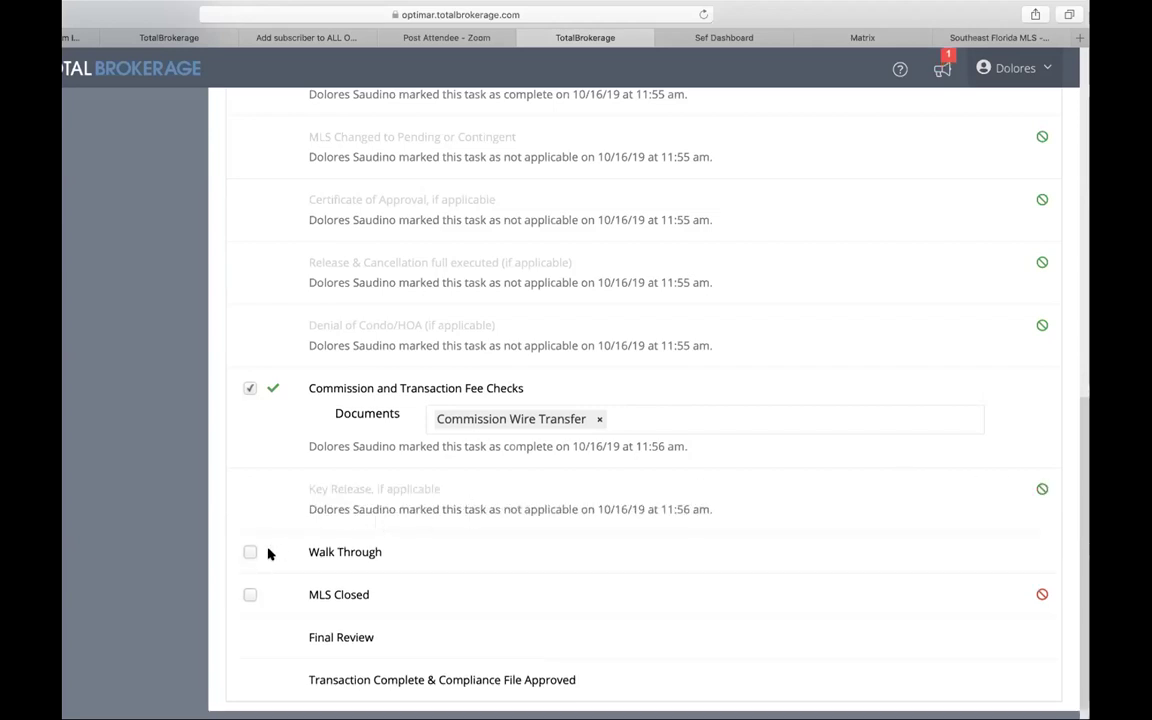
scroll(275, 550, "down", 1)
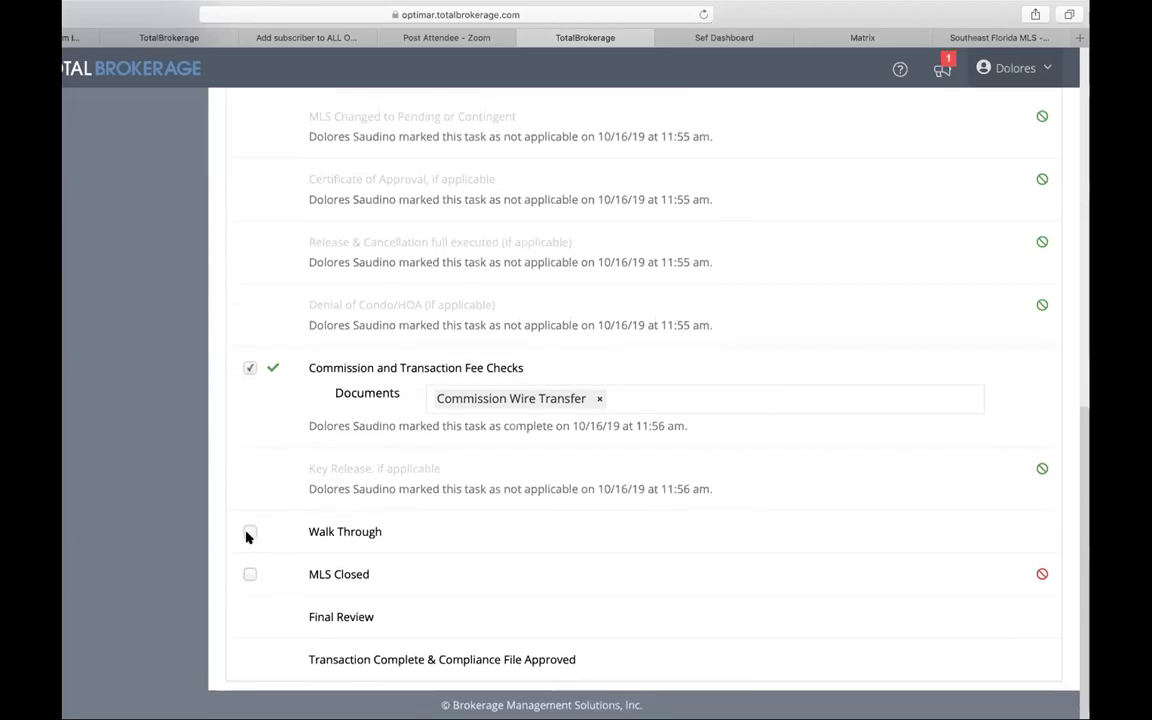
left_click(250, 532)
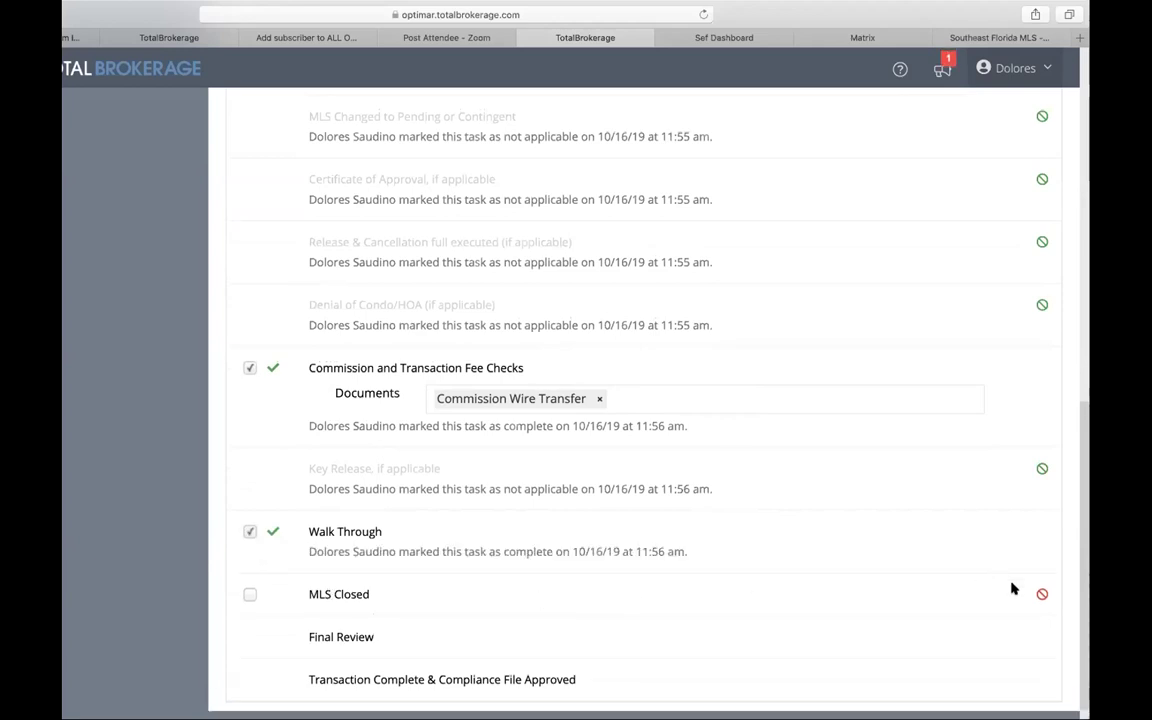
left_click(1042, 594)
scroll(926, 580, "down", 2)
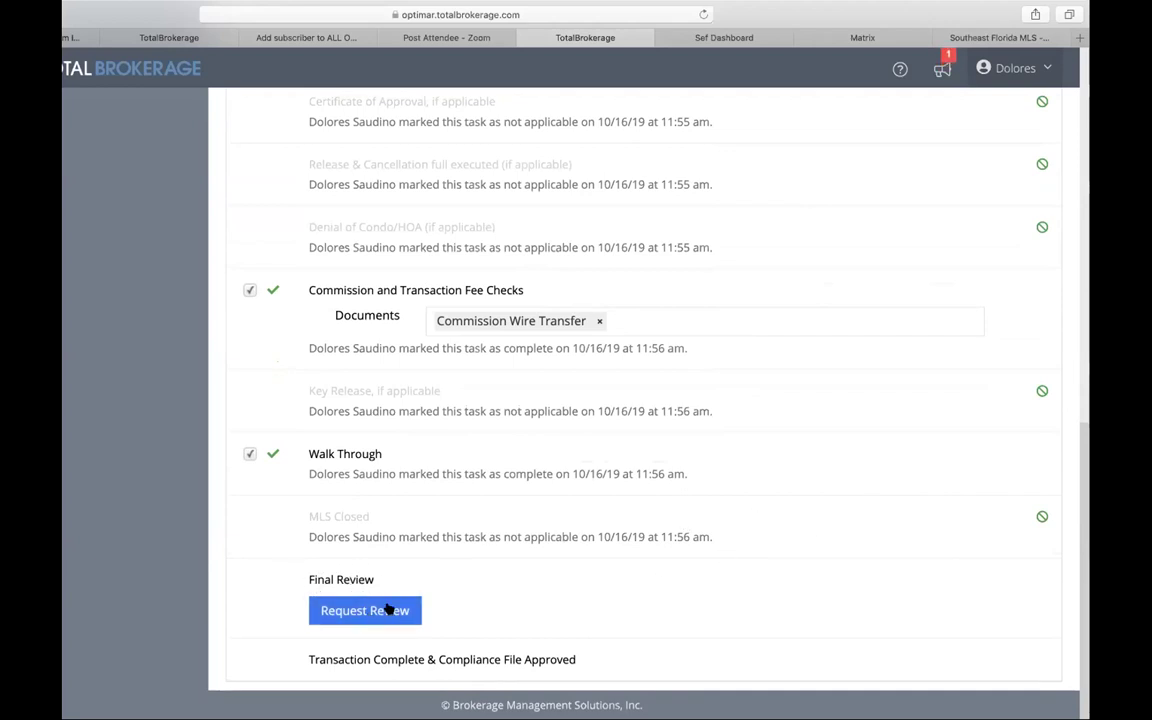
scroll(372, 617, "up", 10)
scroll(378, 586, "down", 10)
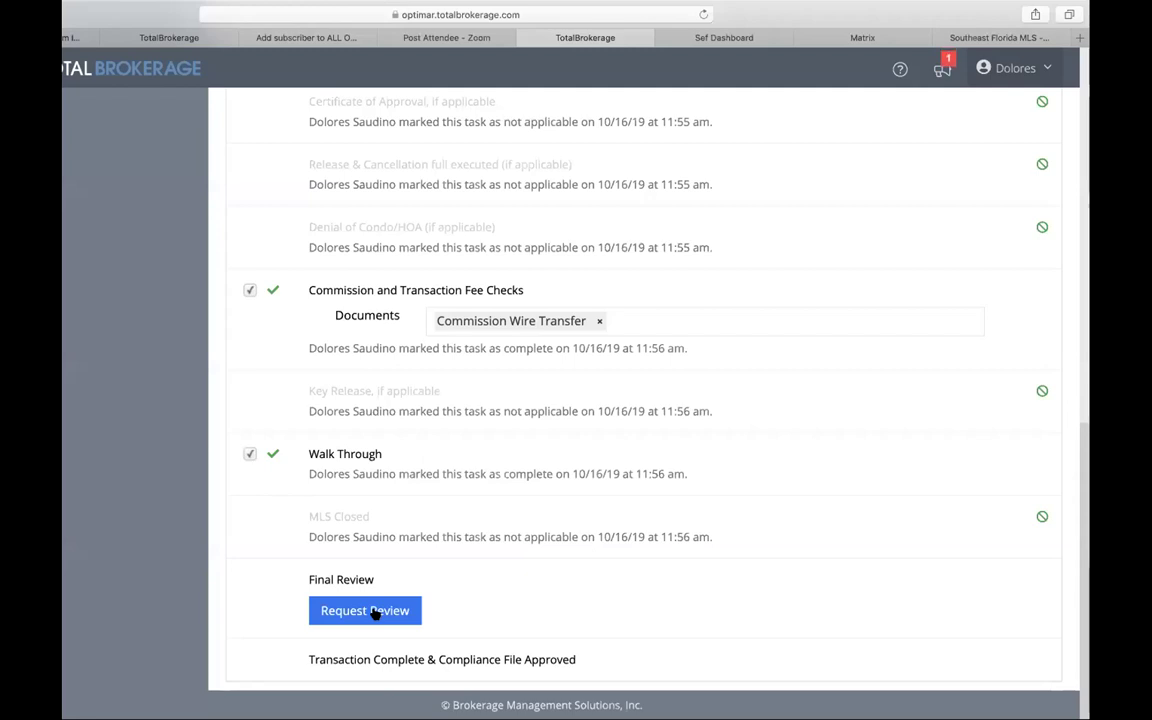
Step: Request the Final Review, then switch to the transaction's Activity feed
left_click(378, 611)
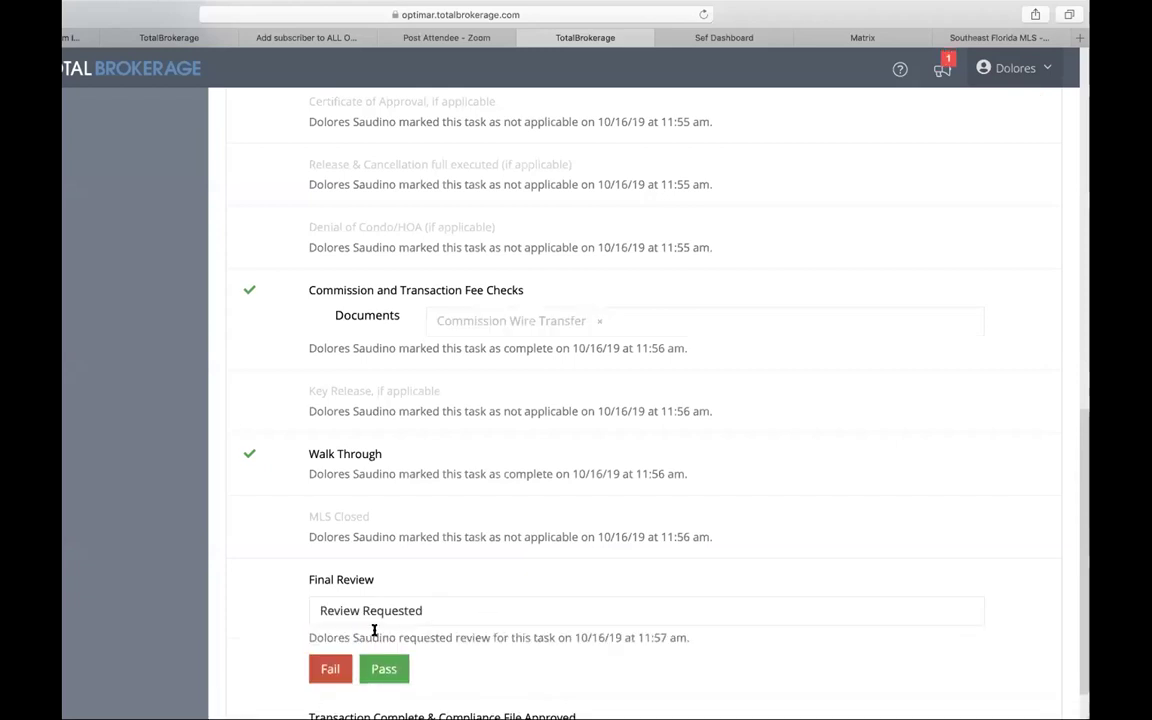
scroll(486, 630, "down", 1)
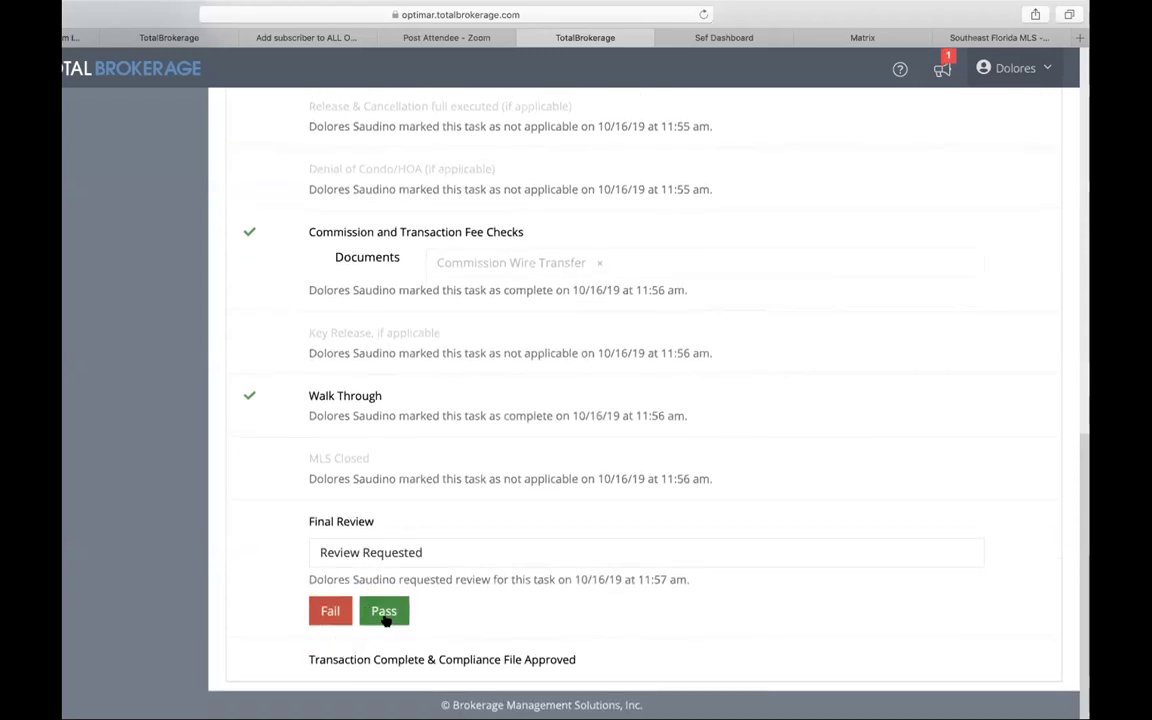
scroll(649, 489, "down", 1)
scroll(649, 489, "up", 15)
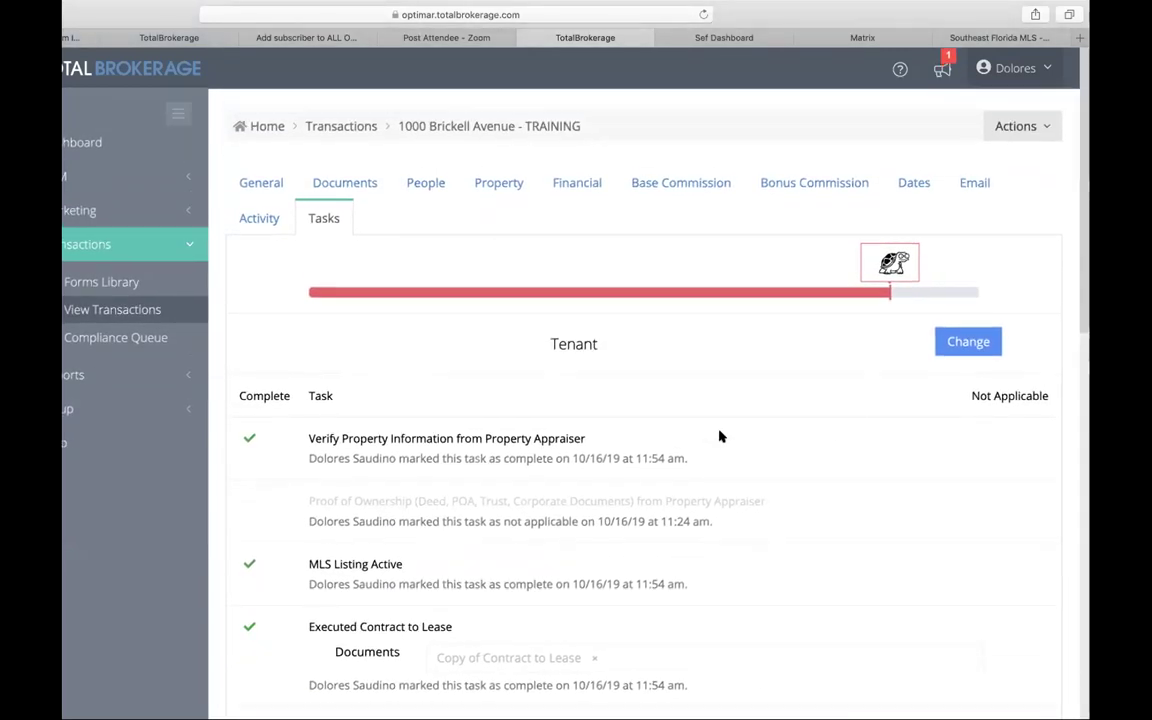
left_click(261, 218)
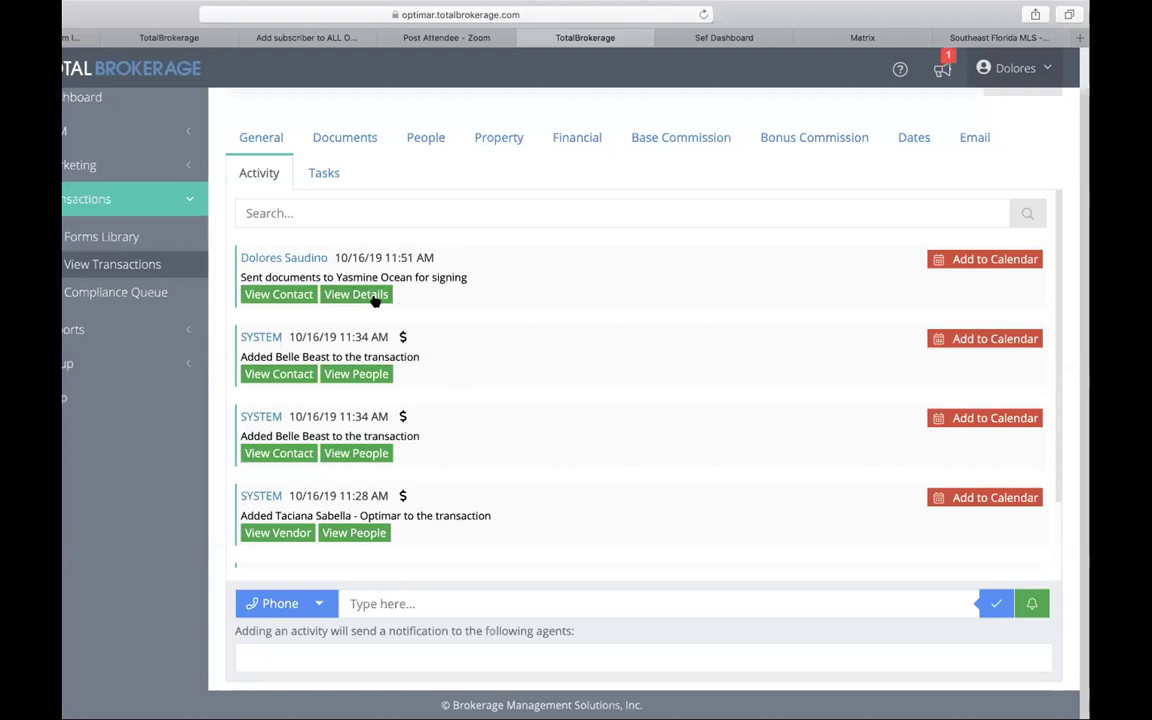
Step: Write a Phone activity saying the escrow letter is uploaded and proof of funds are in the transaction
left_click(371, 605)
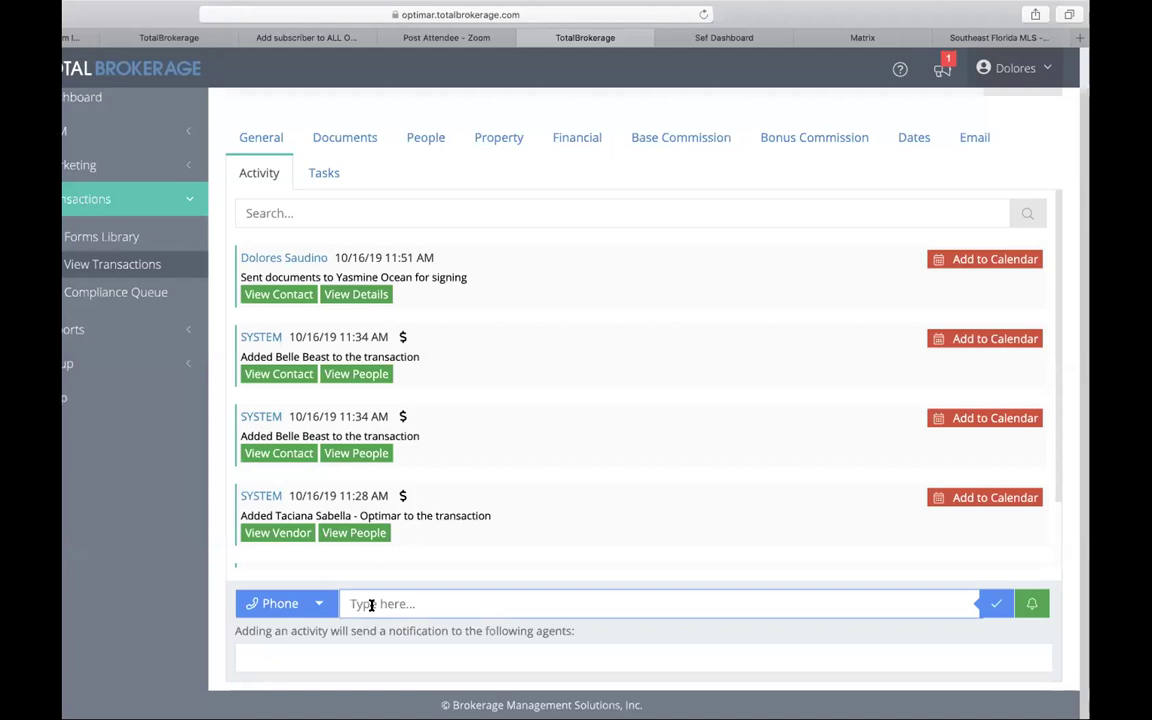
type("I just upload")
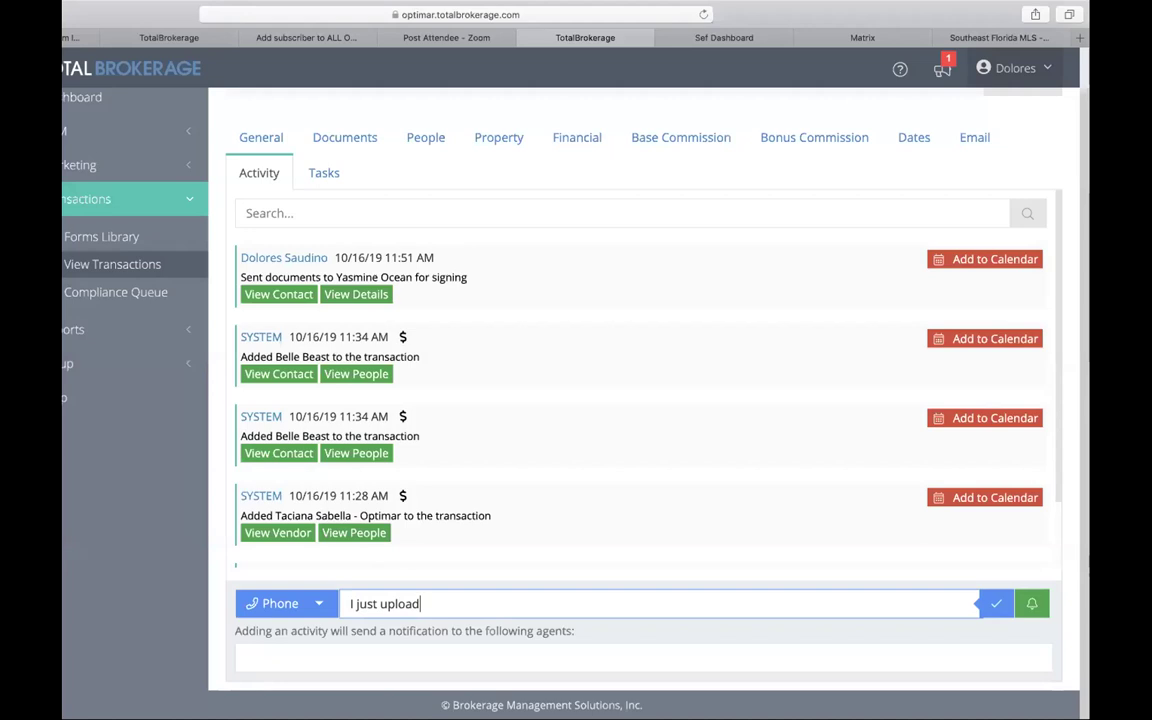
type(" my esrrow le")
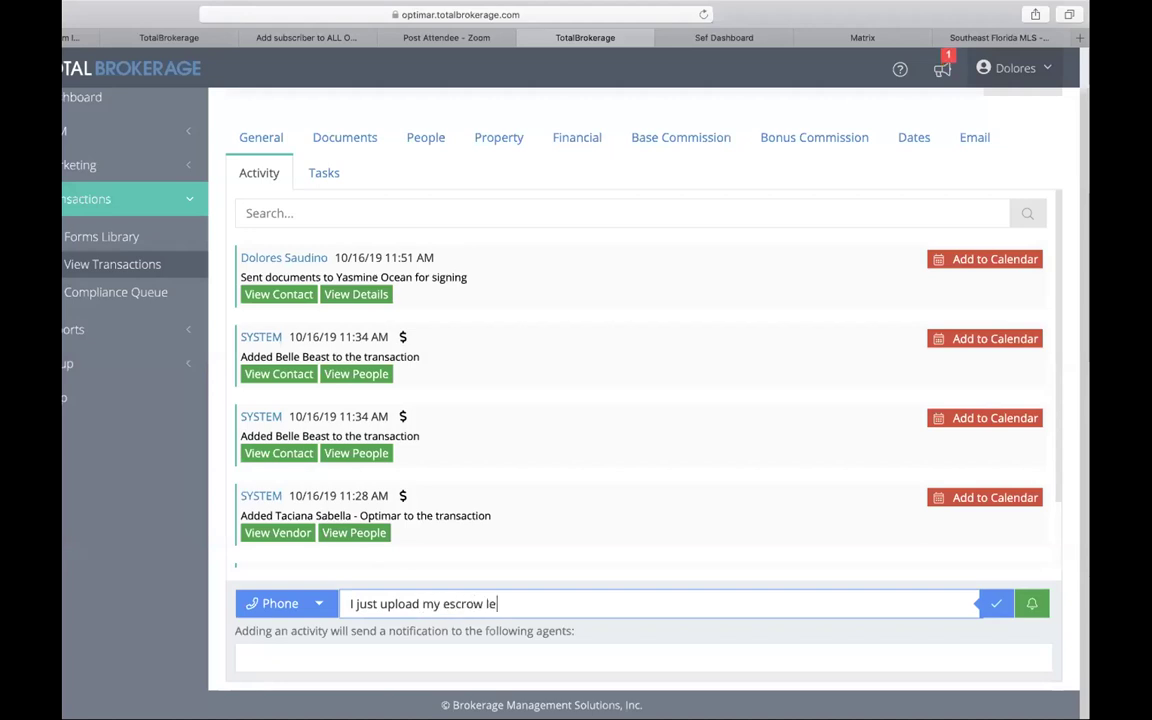
type("tter please le")
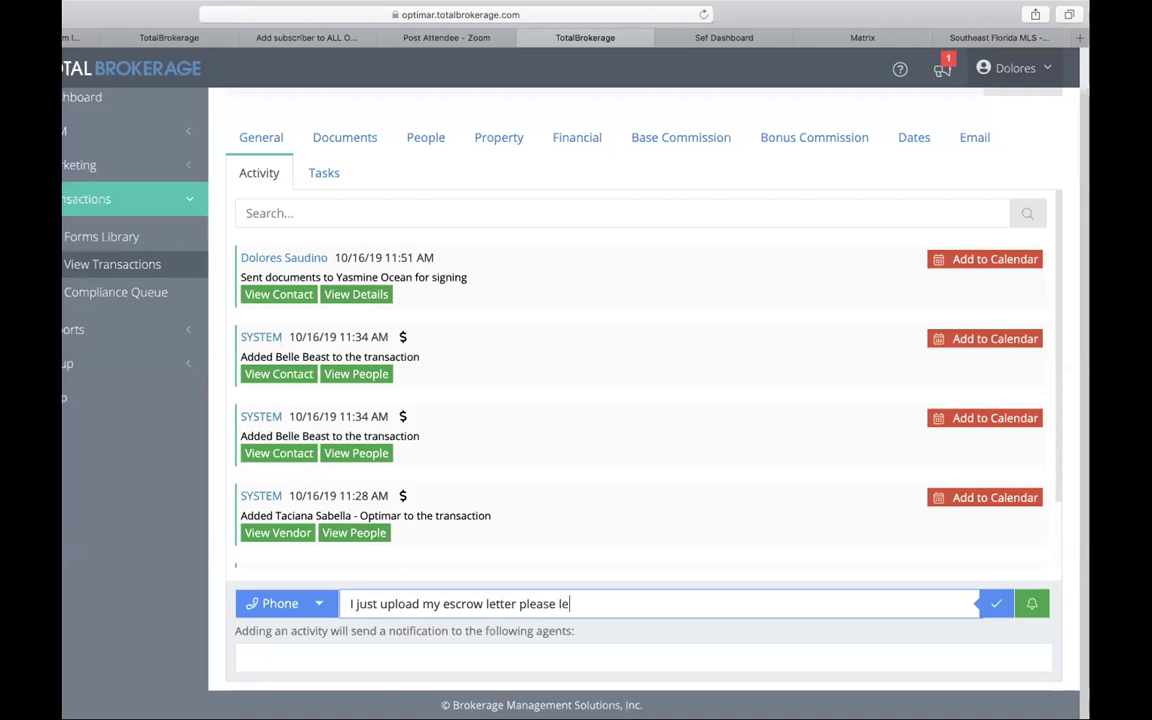
key("BackSpace")
key("BackSpace")
type("have it ready prof")
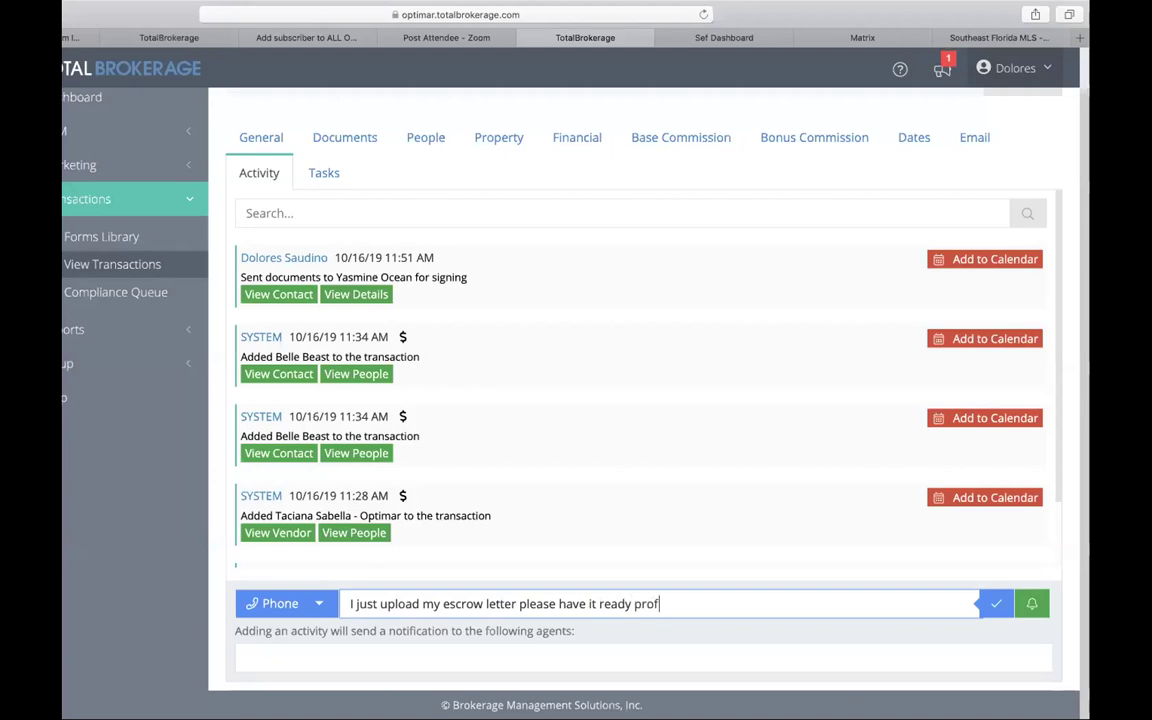
key("BackSpace")
type("of of fu")
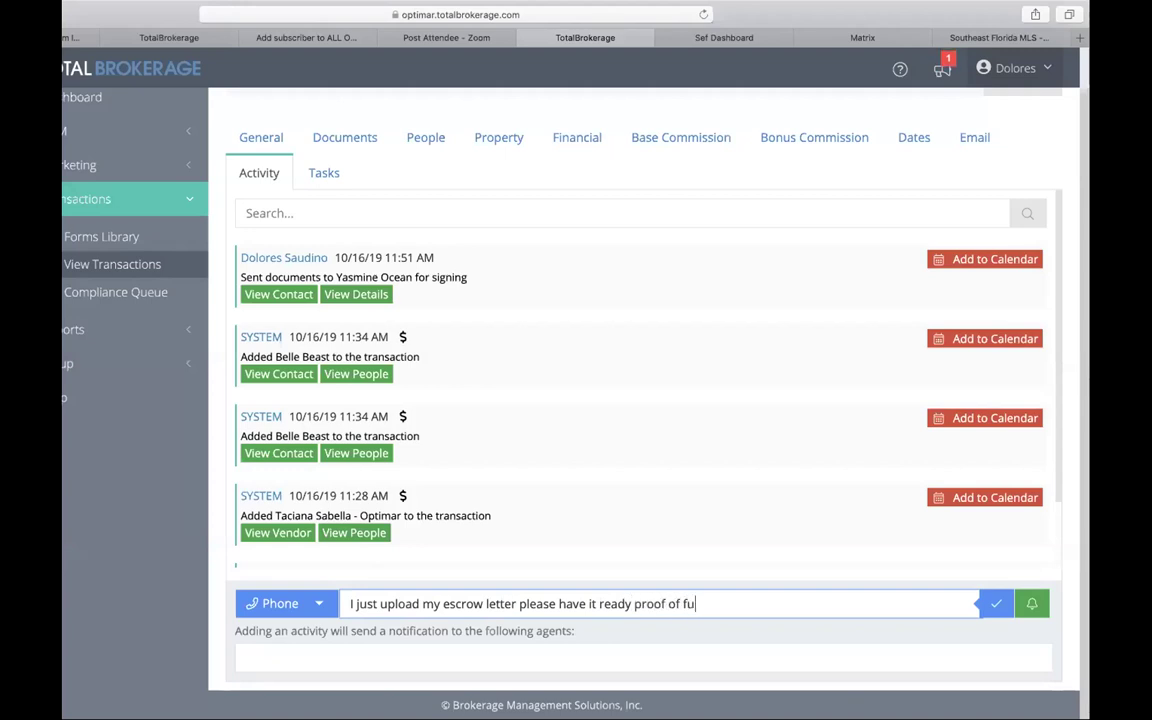
type("nds are in the transaction")
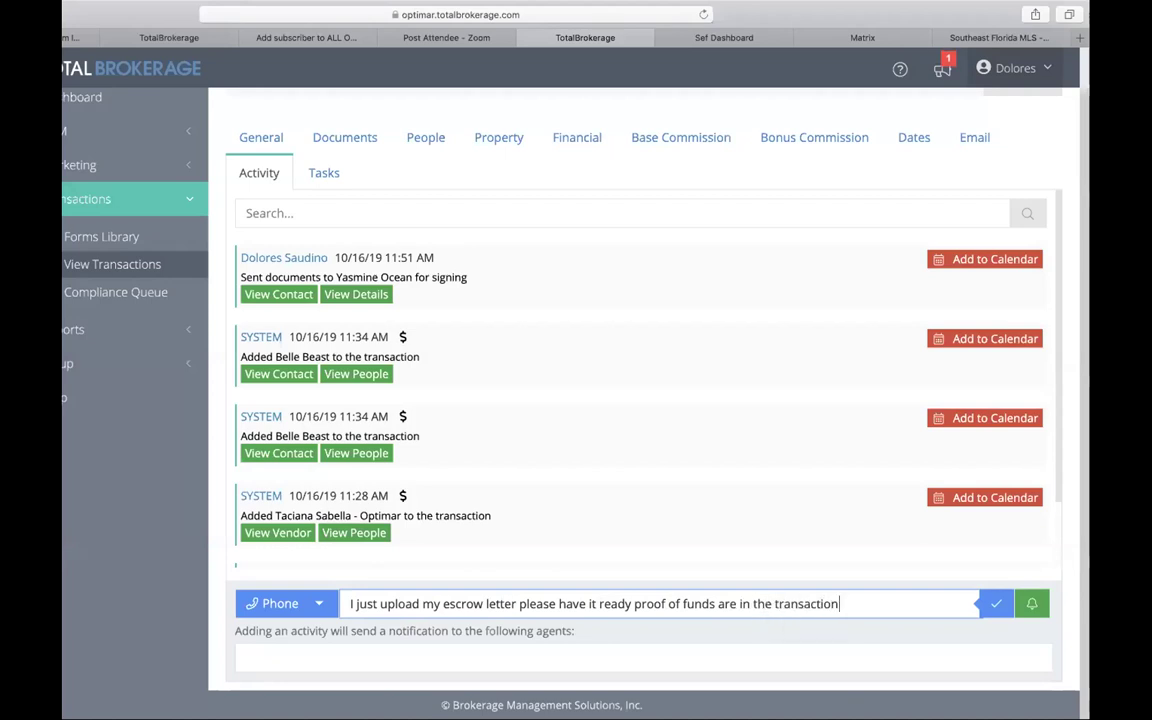
left_click(318, 604)
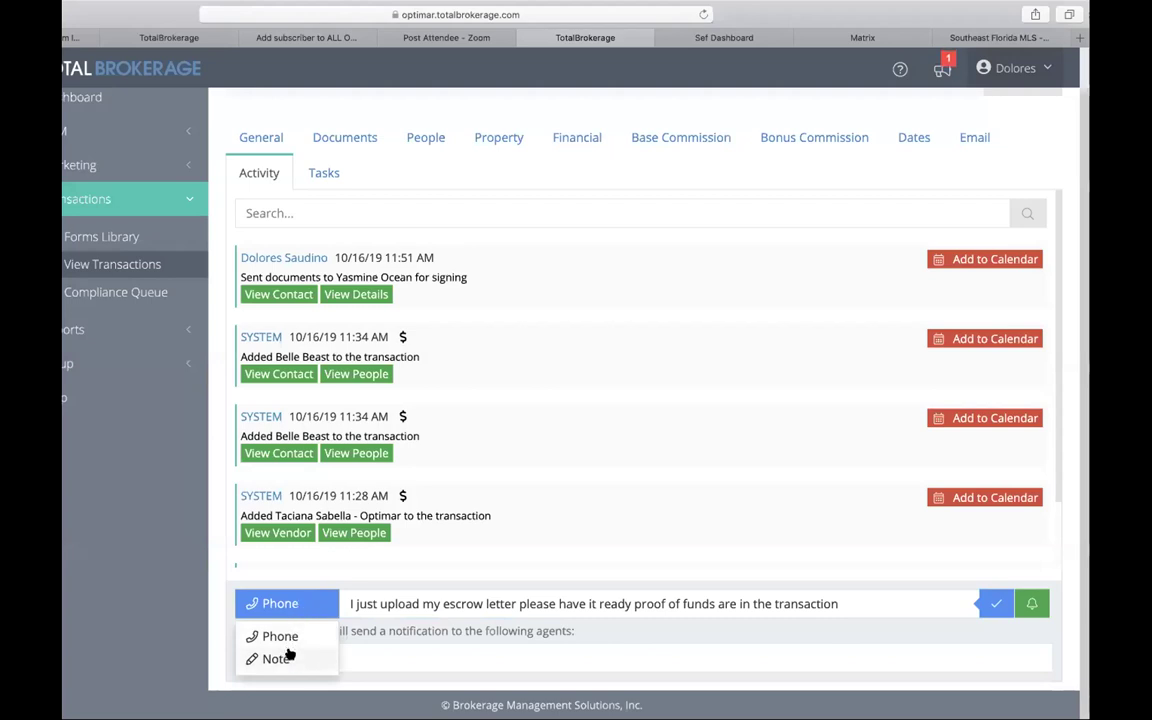
left_click(912, 604)
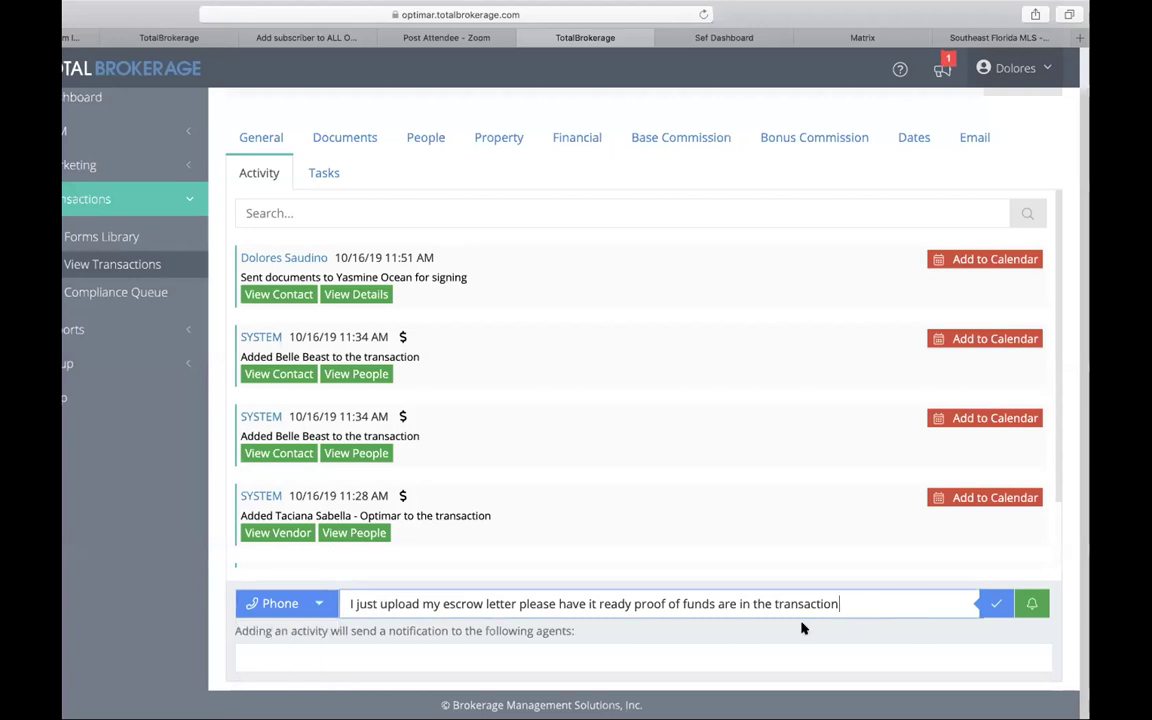
left_click(718, 657)
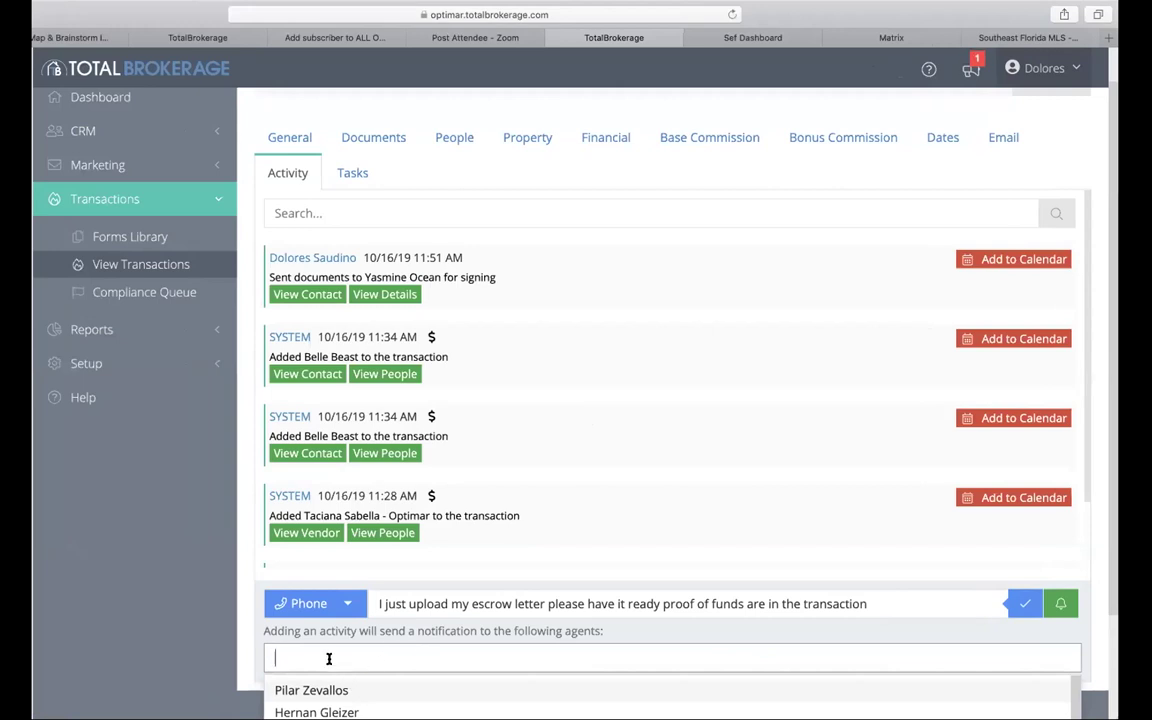
Step: Search for and add the agent to notify, then save the phone activity to the feed
type("tr")
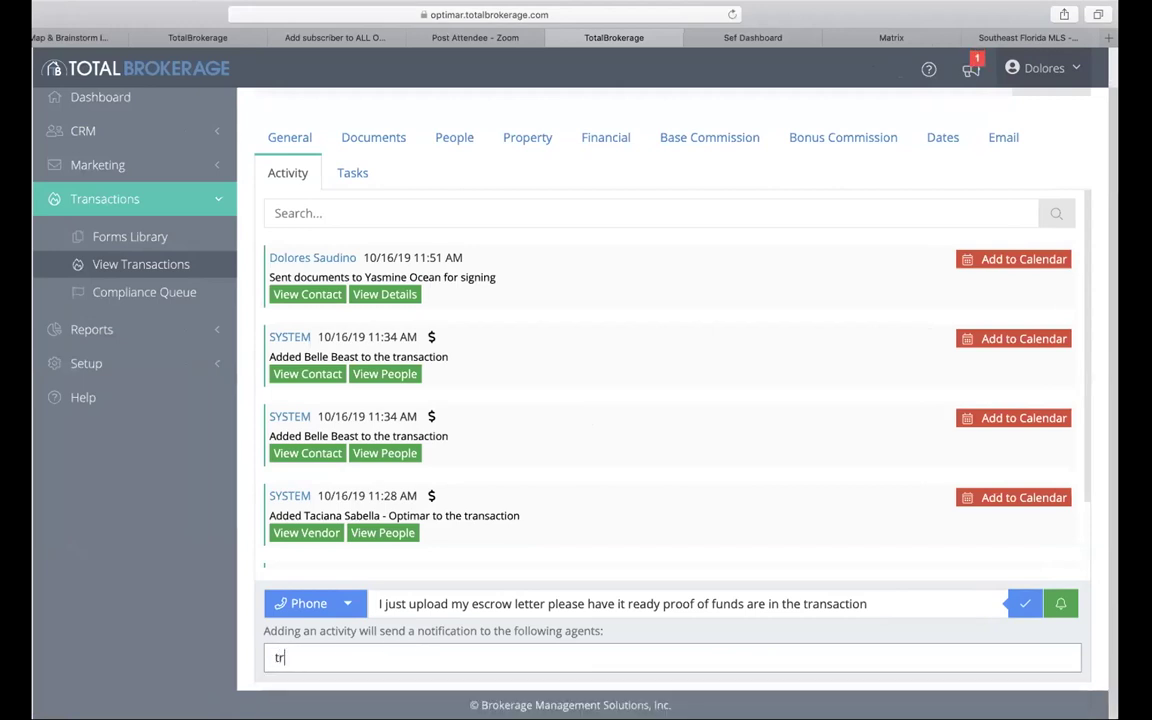
type("ansa")
left_click(312, 689)
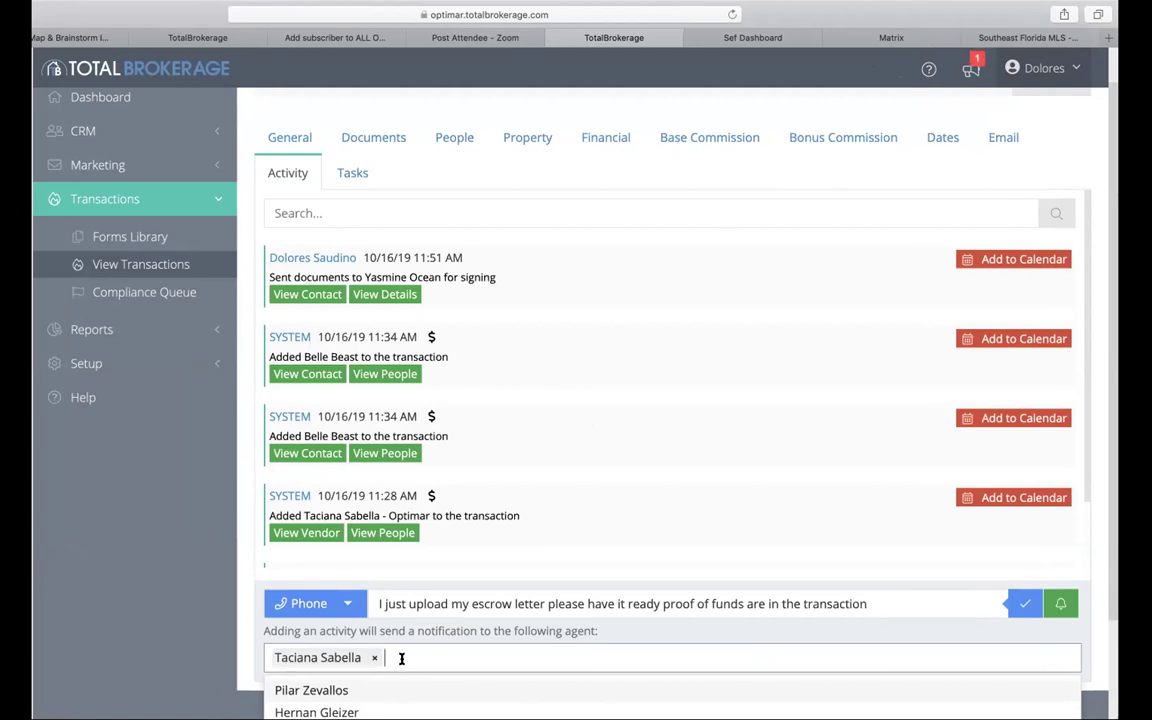
left_click(1023, 605)
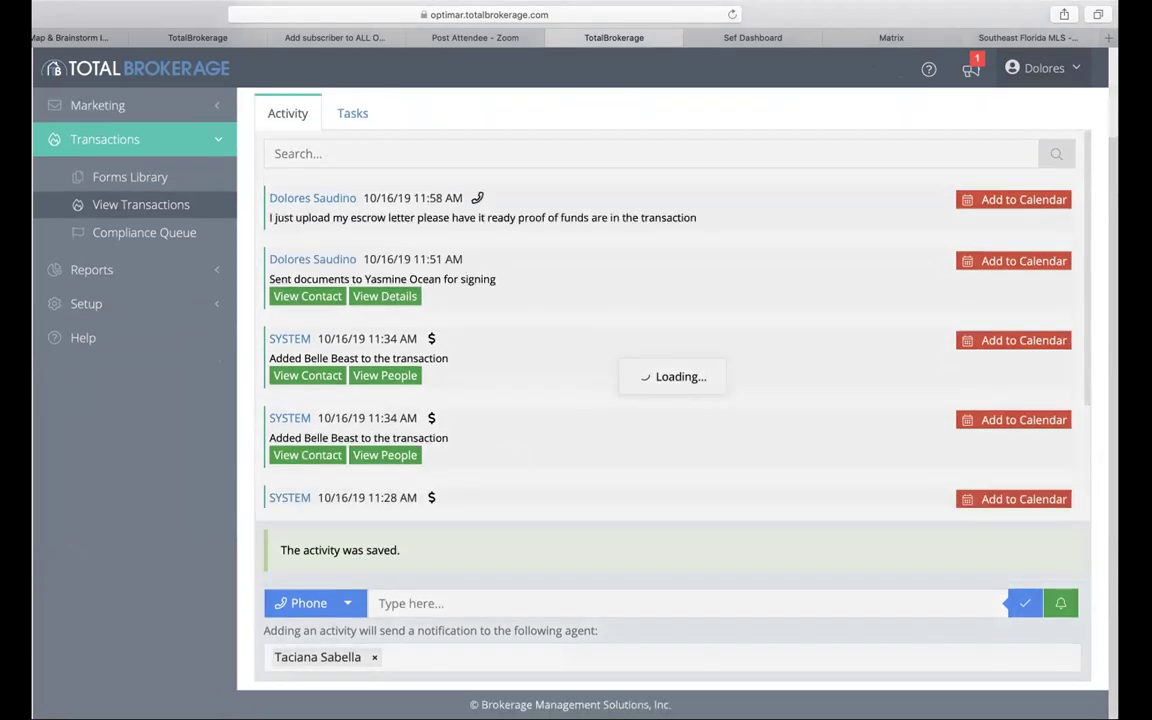
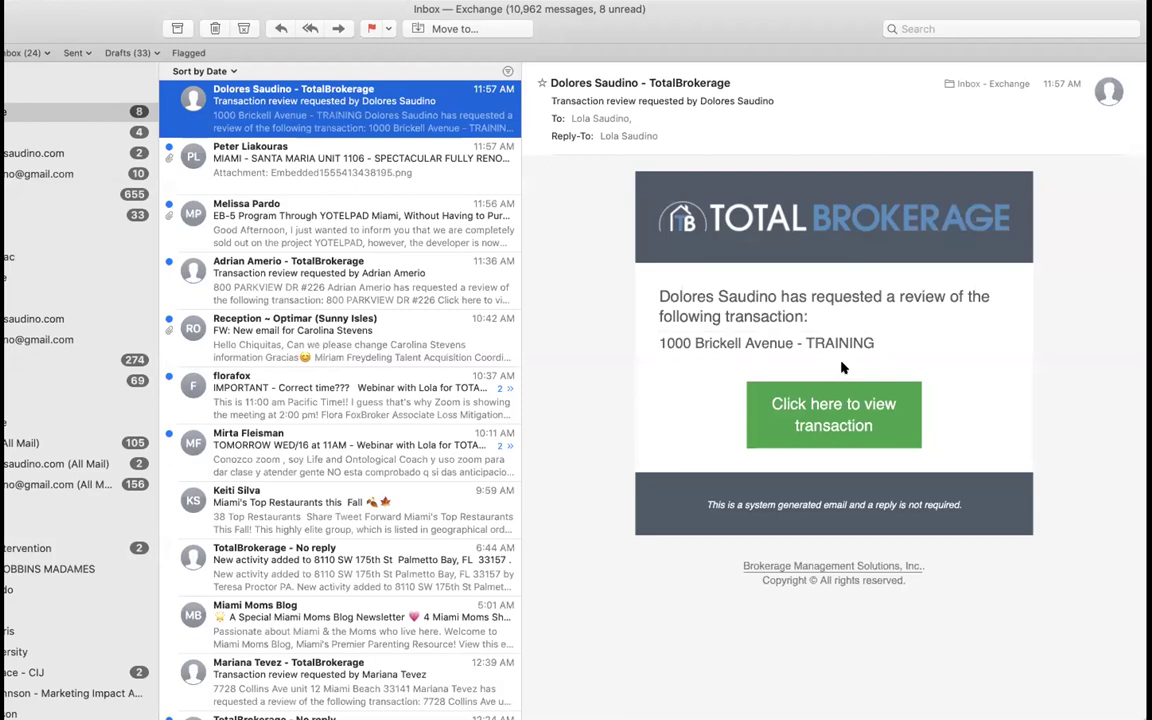
left_click(833, 425)
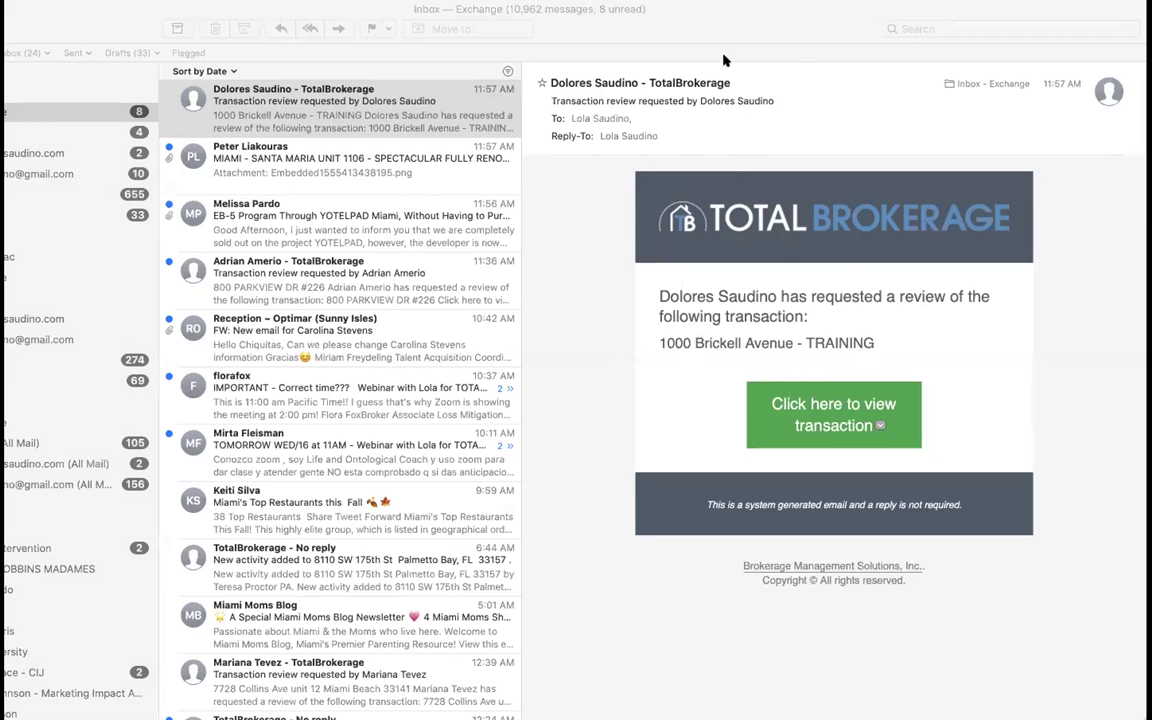
left_click(817, 394)
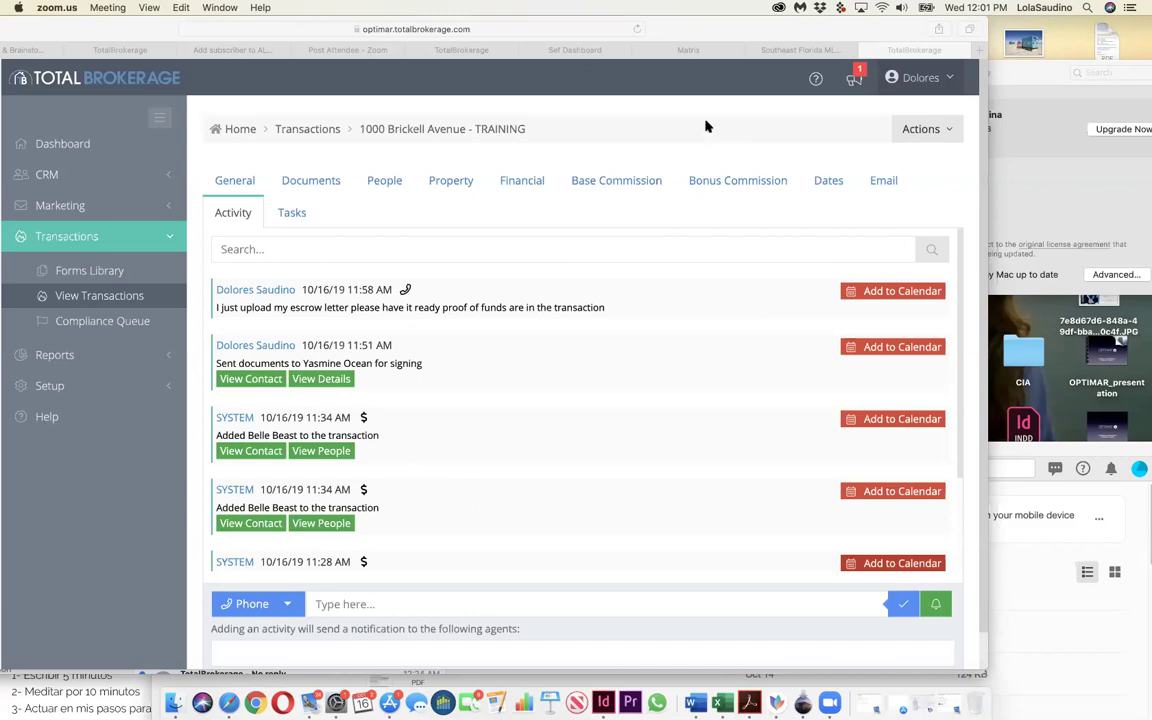
Step: Shift the browser window left and show the transaction's Dates tab
left_click_drag(800, 36, 730, 37)
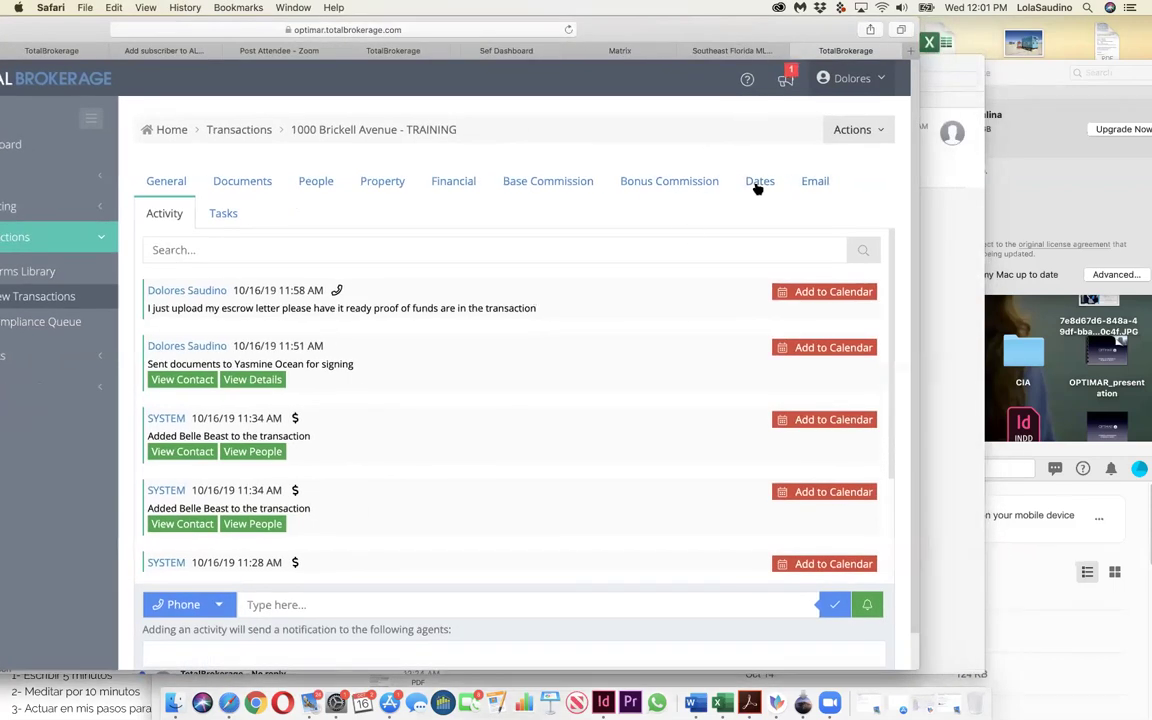
left_click(758, 185)
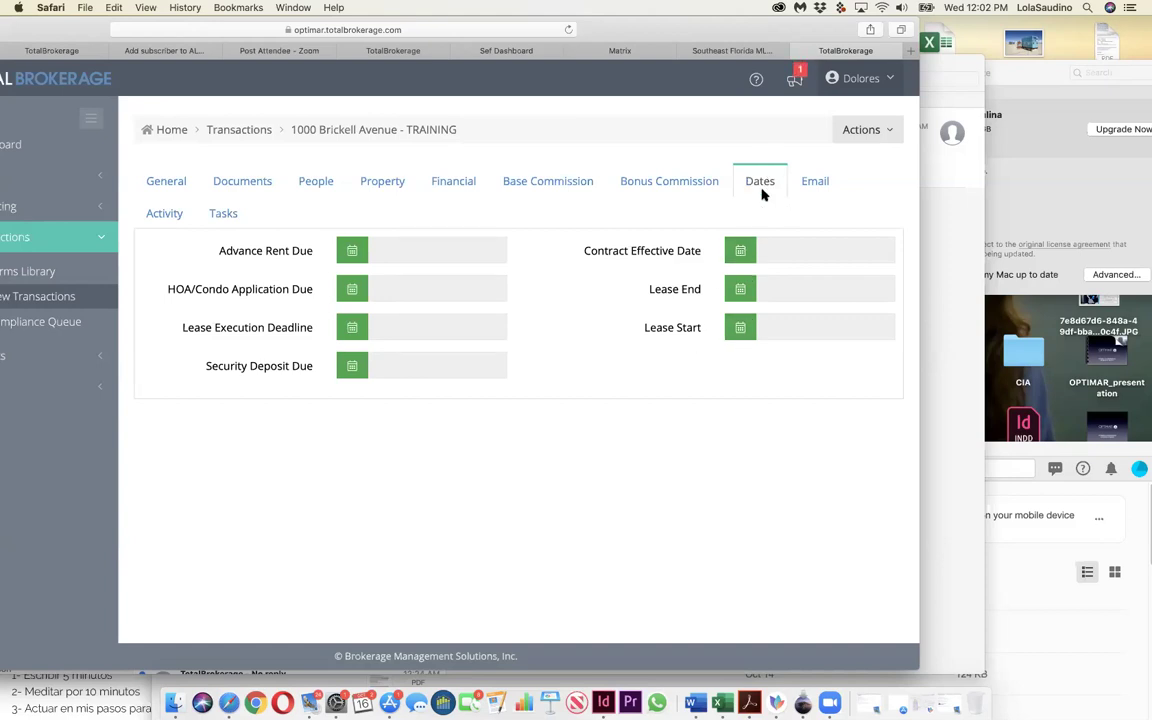
Step: Show the Base Commission tab with commission income, deductions and the 100% agent split
left_click(560, 182)
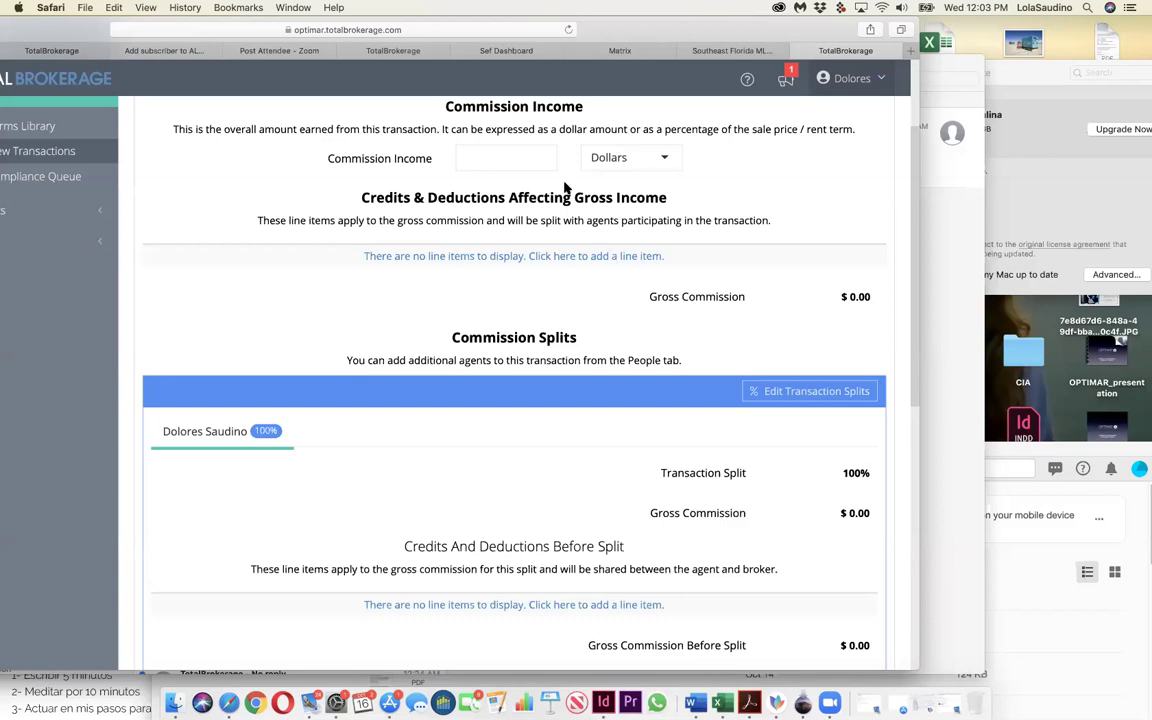
Step: Enter 2000 as the commission income and save it
left_click(501, 155)
left_click(497, 158)
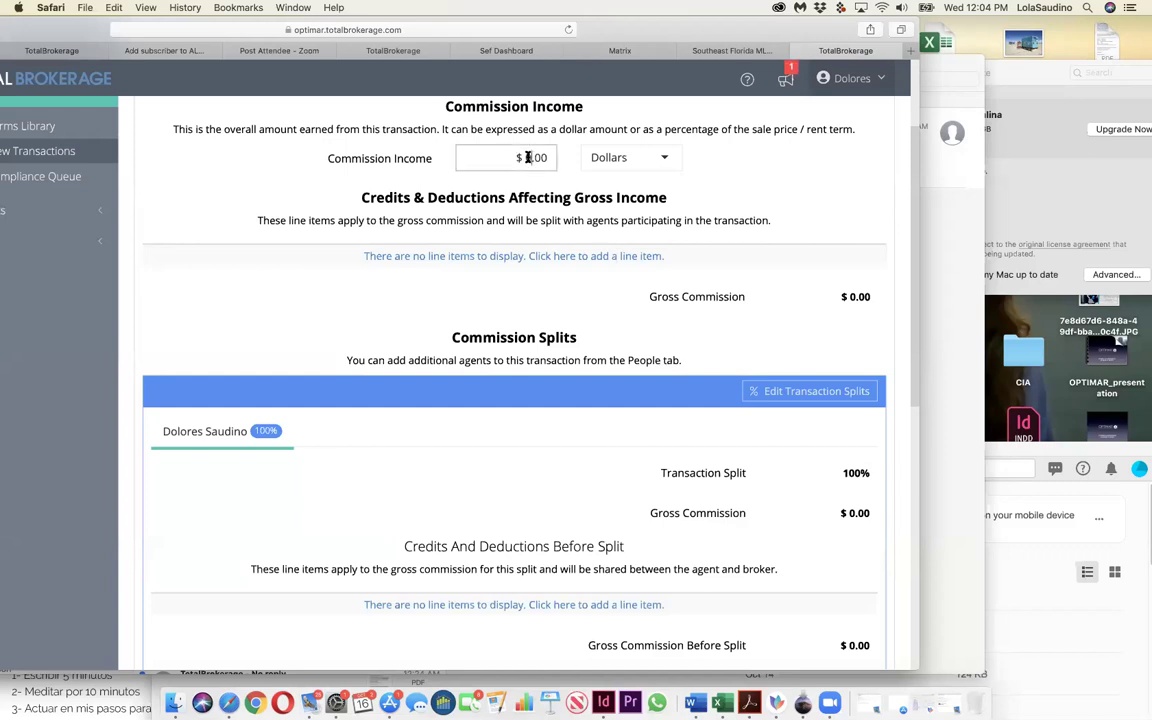
type("2000")
scroll(512, 226, "down", 10)
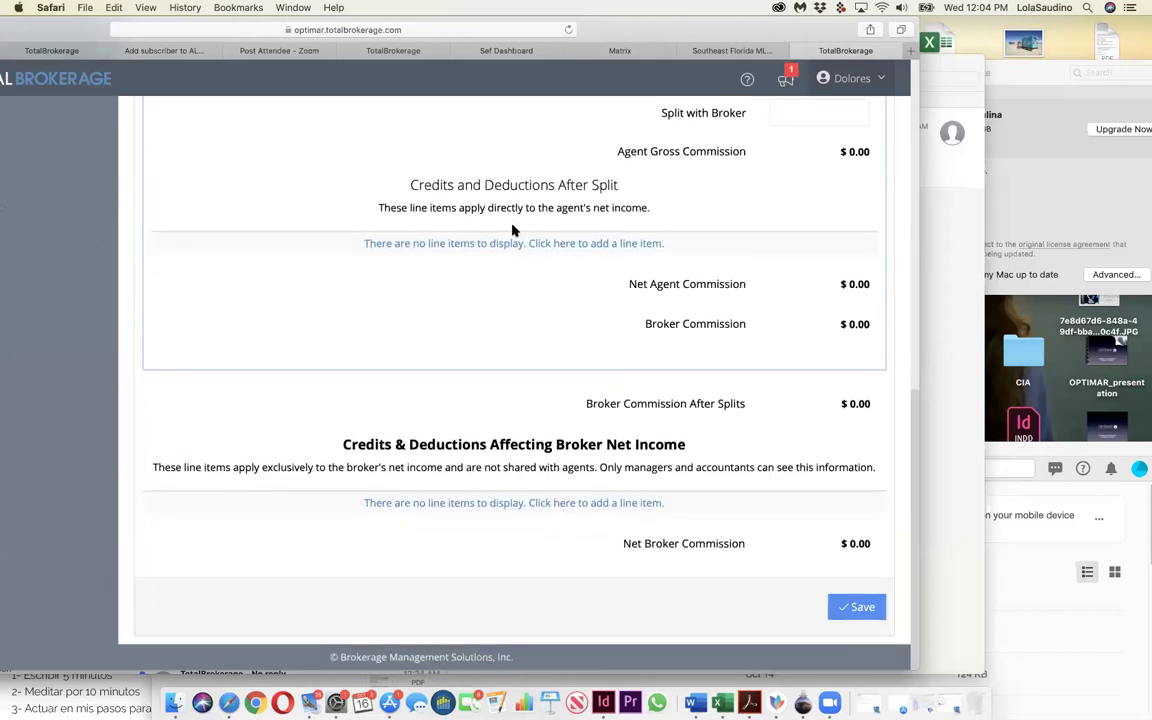
left_click(862, 608)
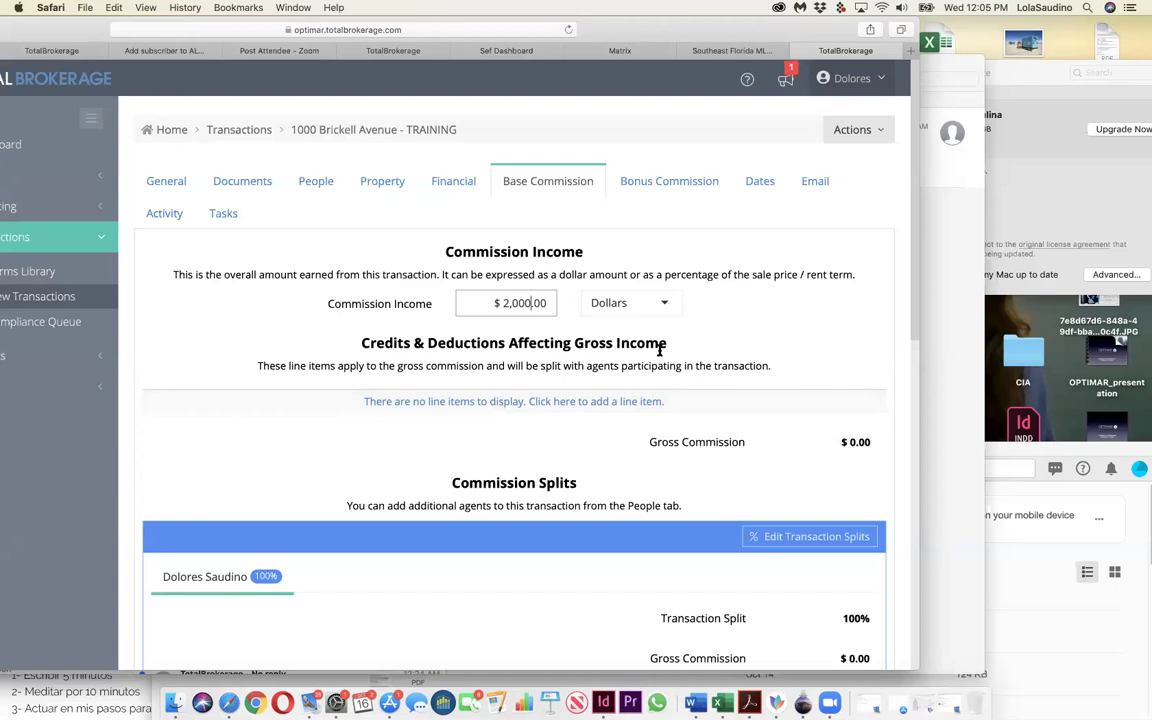
Step: Add a gross-income deduction line item of type Agent Split
left_click(452, 403)
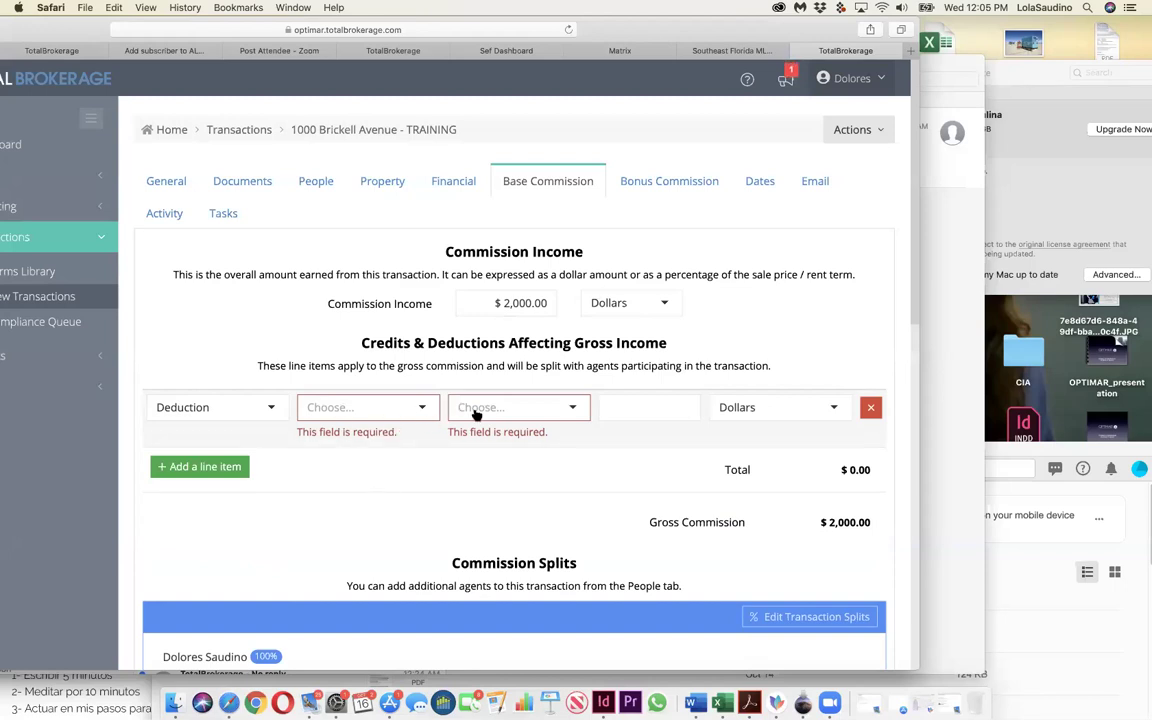
left_click(421, 409)
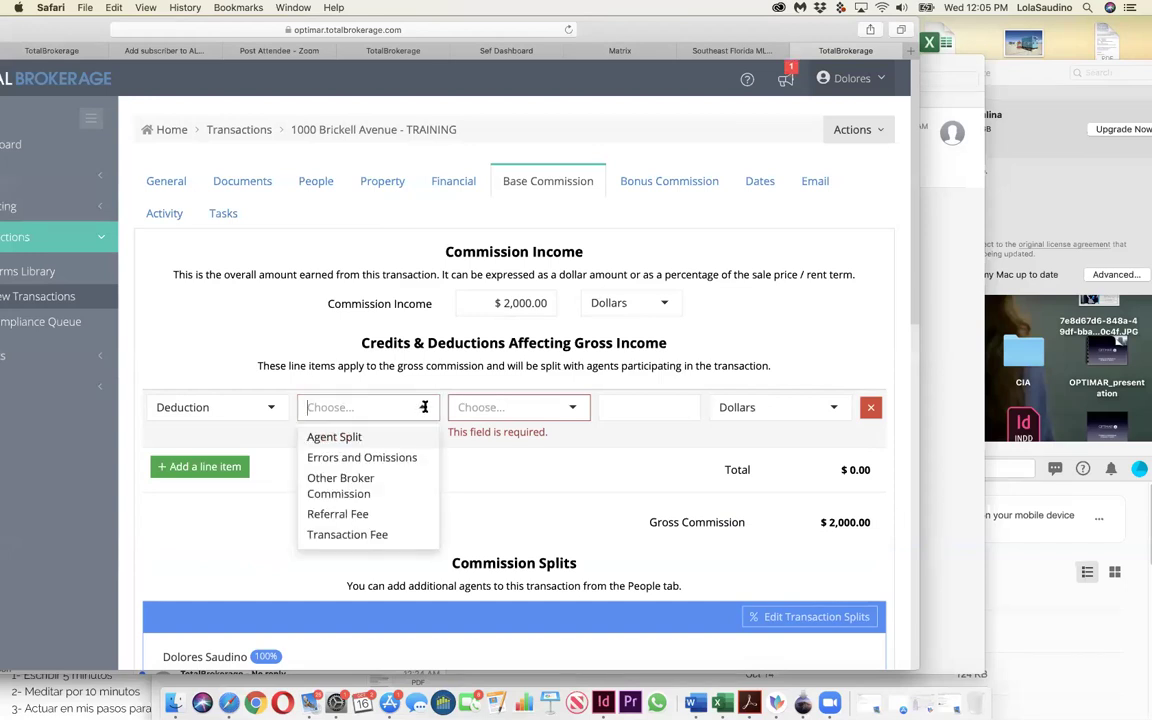
left_click(336, 438)
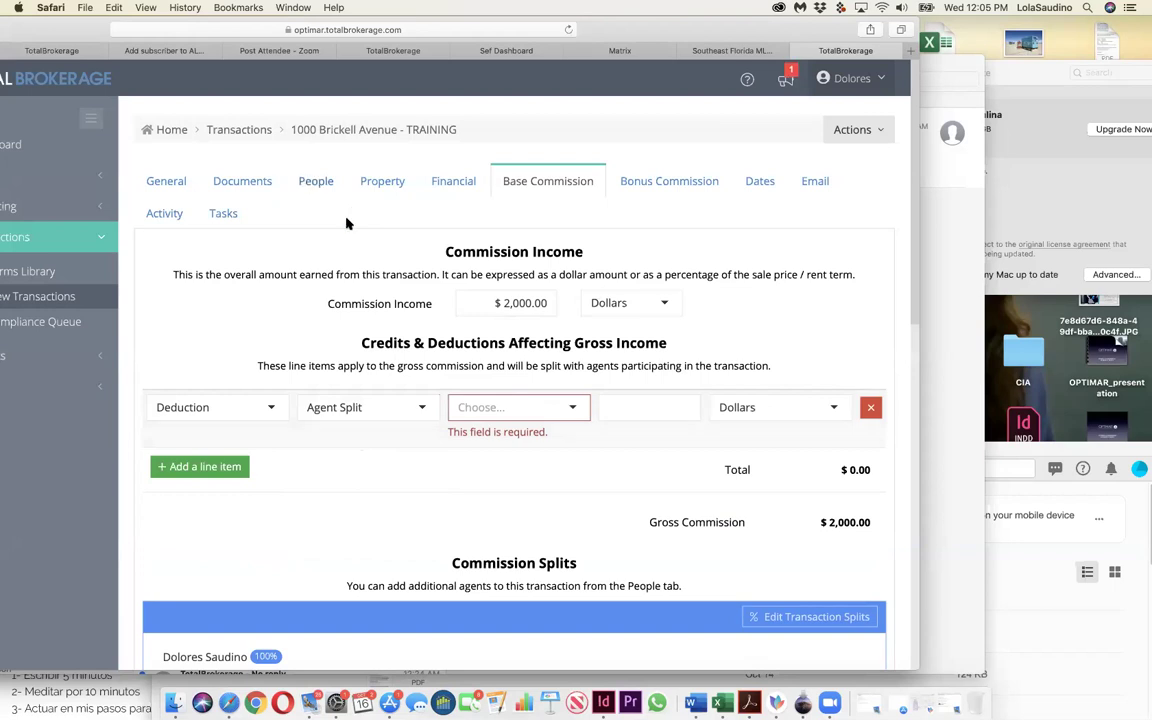
Step: Try entering 'cervera' as the deduction's agent, leaving the agent unfilled
left_click(536, 410)
type("serve e")
type("x")
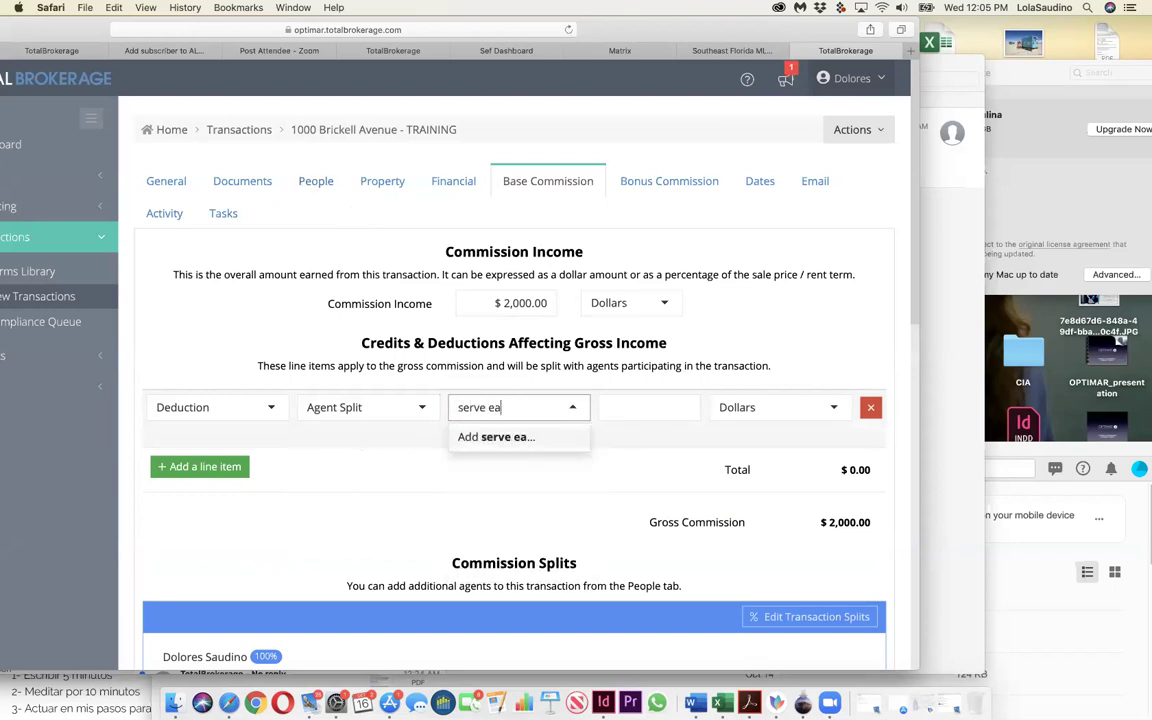
key("BackSpace")
key("BackSpace")
key("BackSpace")
key("BackSpace")
key("BackSpace")
key("BackSpace")
key("BackSpace")
key("BackSpace")
type("cervera")
left_click(630, 442)
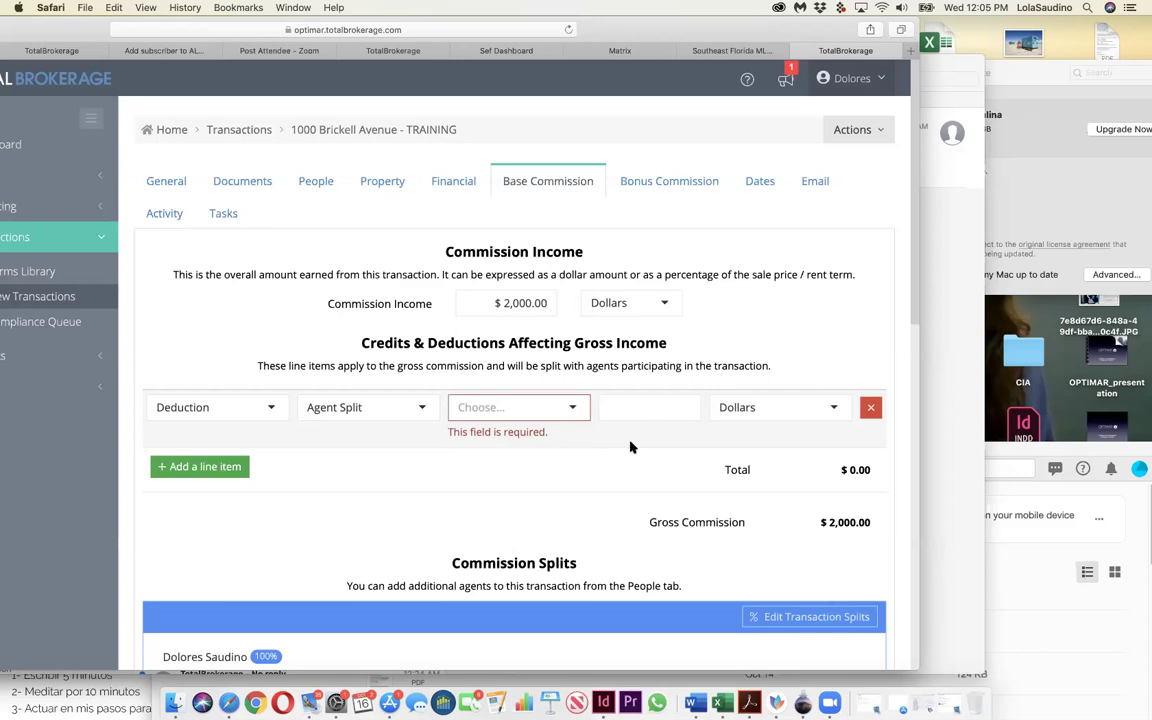
left_click(573, 407)
left_click(543, 404)
left_click(543, 404)
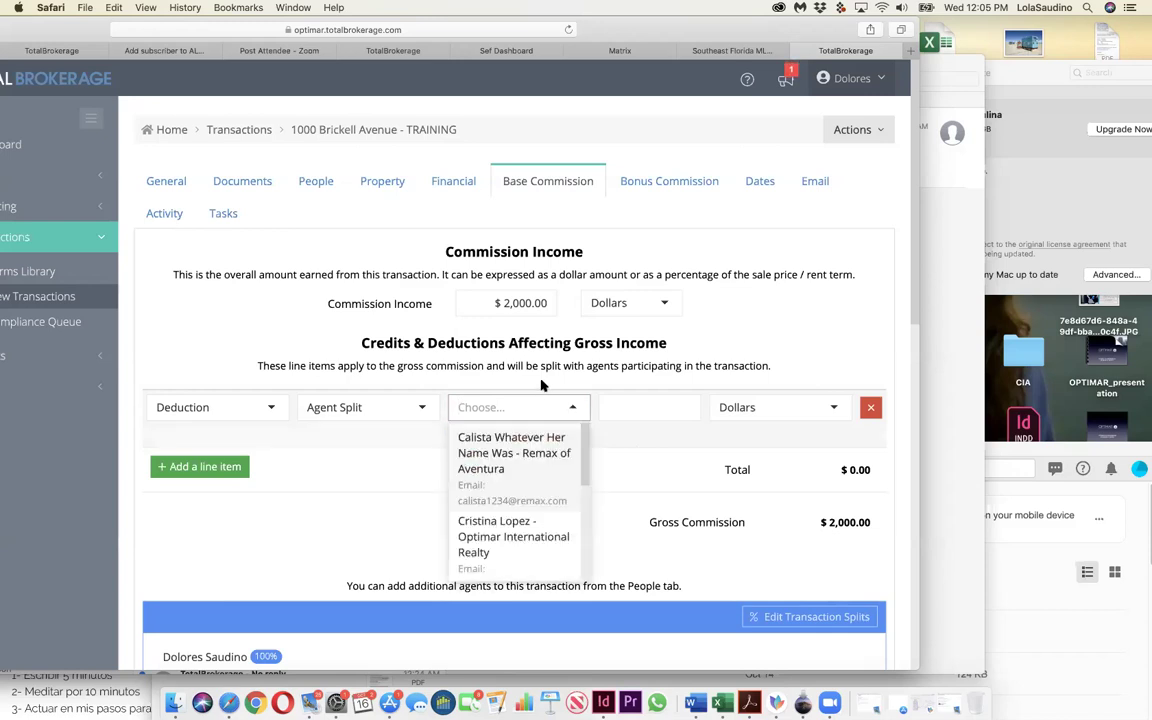
left_click(573, 410)
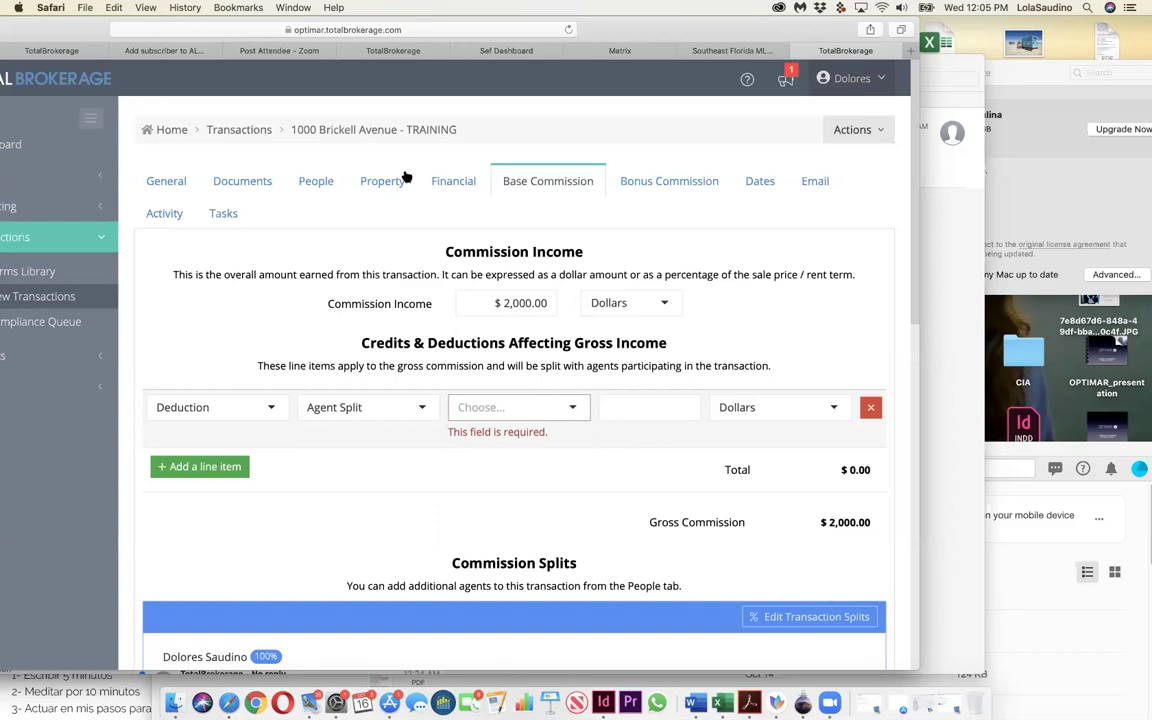
Step: Enter 'Cervera' as the Landlord's Agent Name and start adding it as a new vendor
left_click(323, 183)
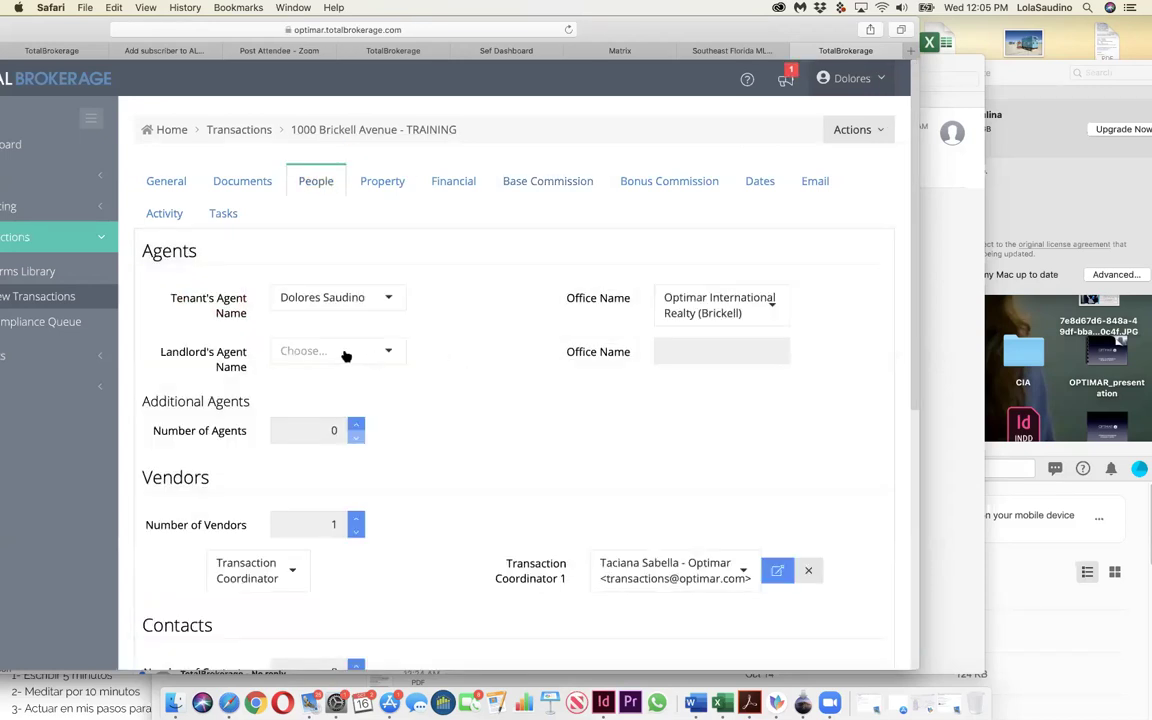
left_click(318, 352)
type("cervera Inte")
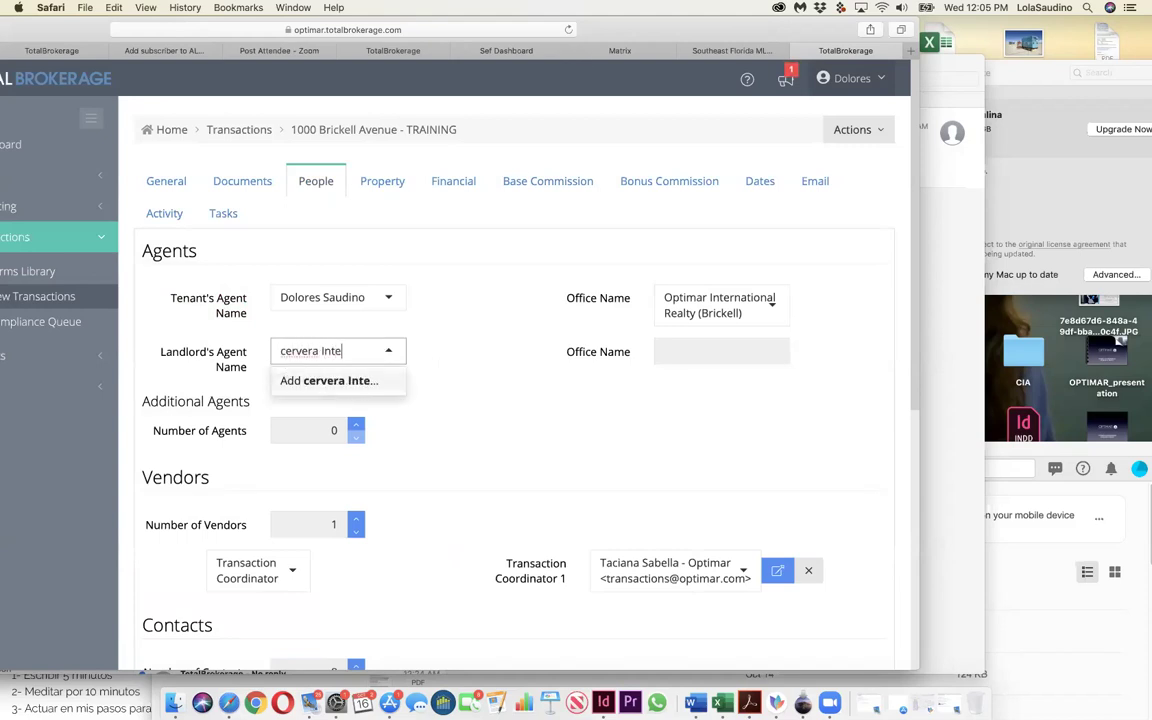
type("rnational Realty")
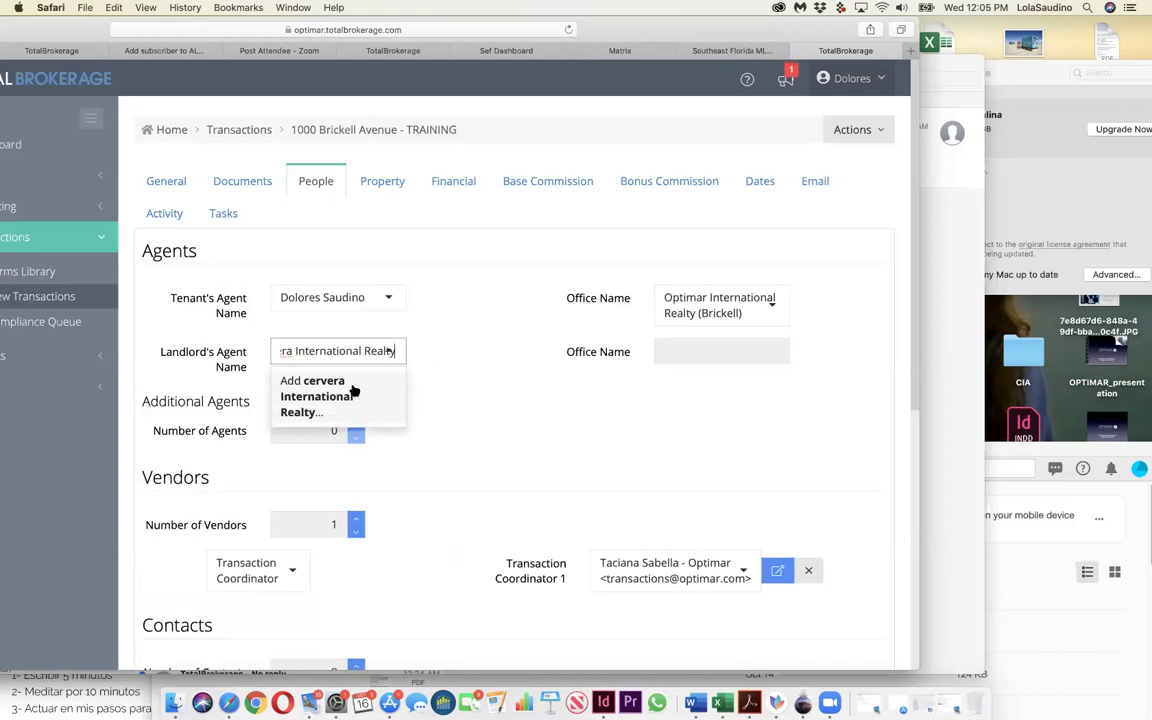
left_click(370, 388)
left_click(345, 351)
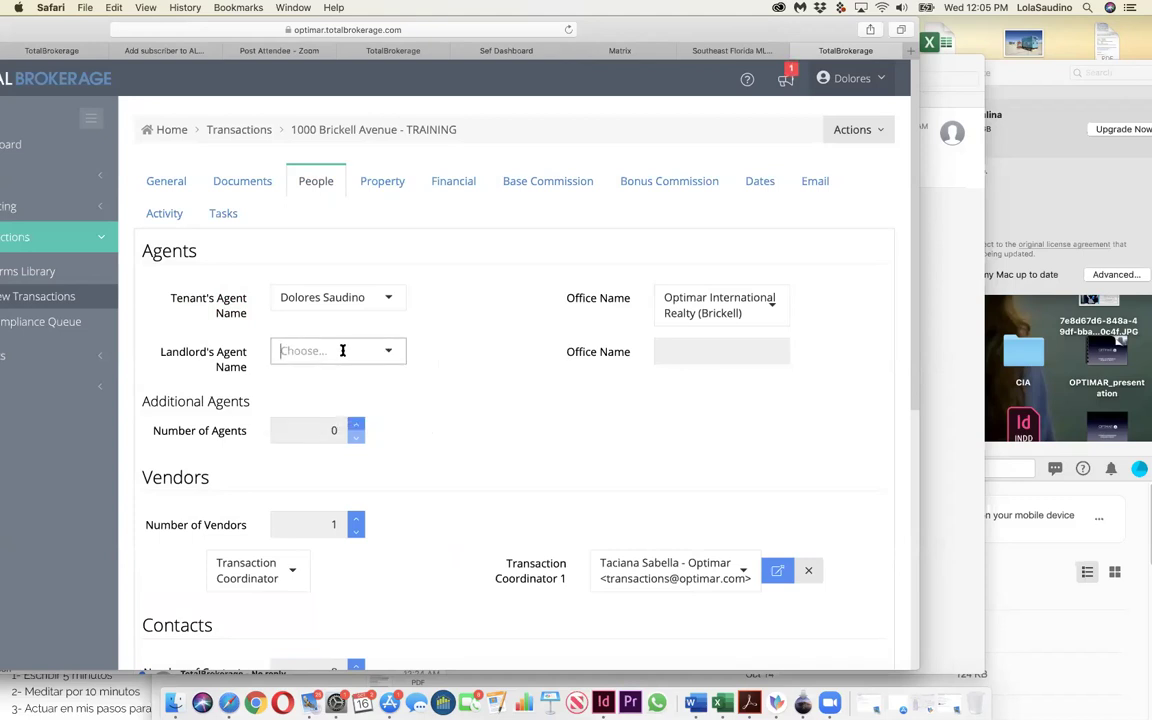
type("Cervera")
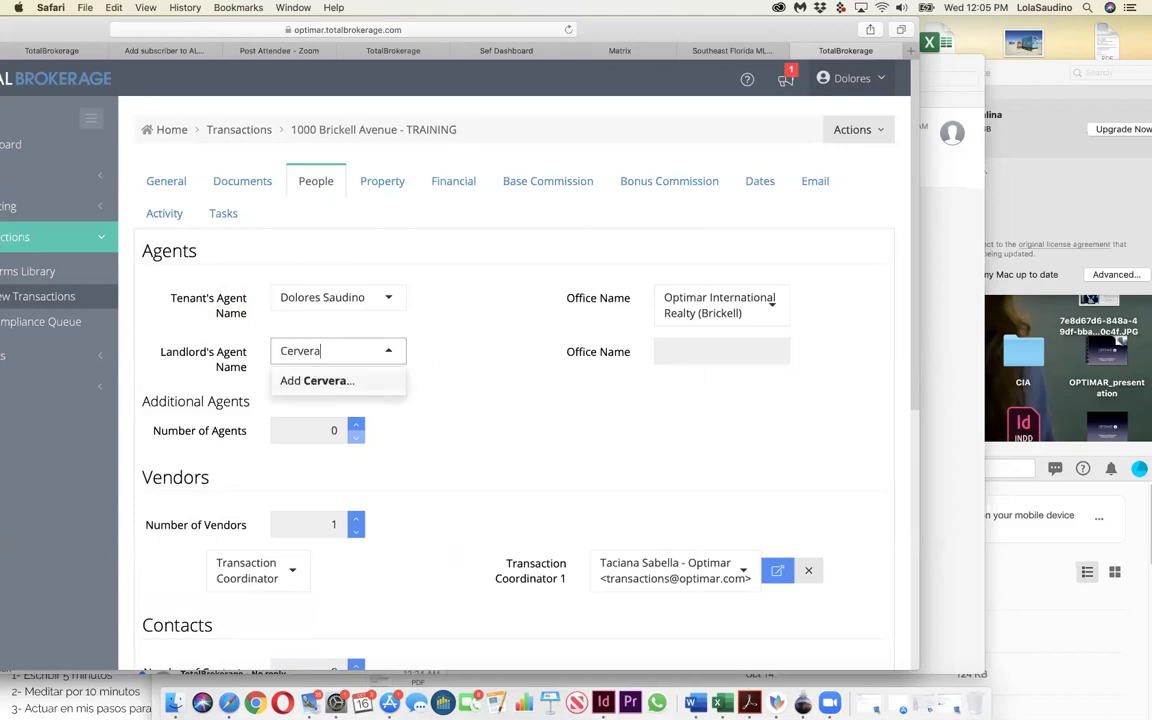
left_click(318, 380)
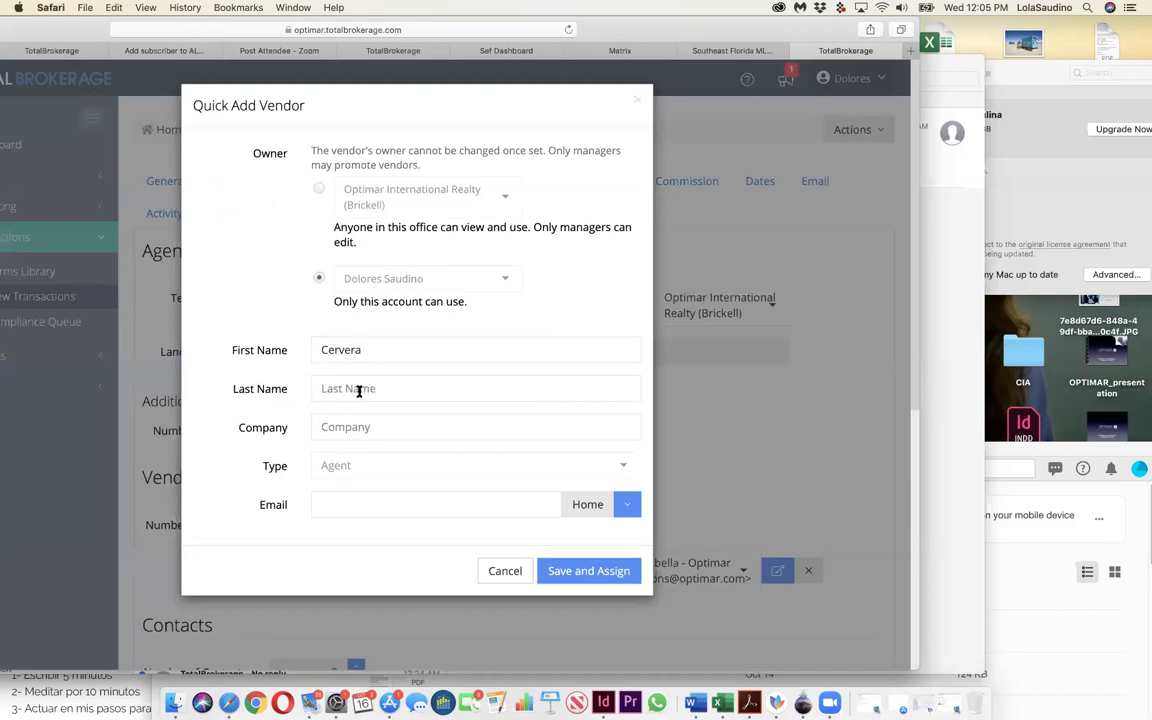
Step: Complete the vendor first name as 'Cervera International Realty' and save and assign it
left_click(385, 429)
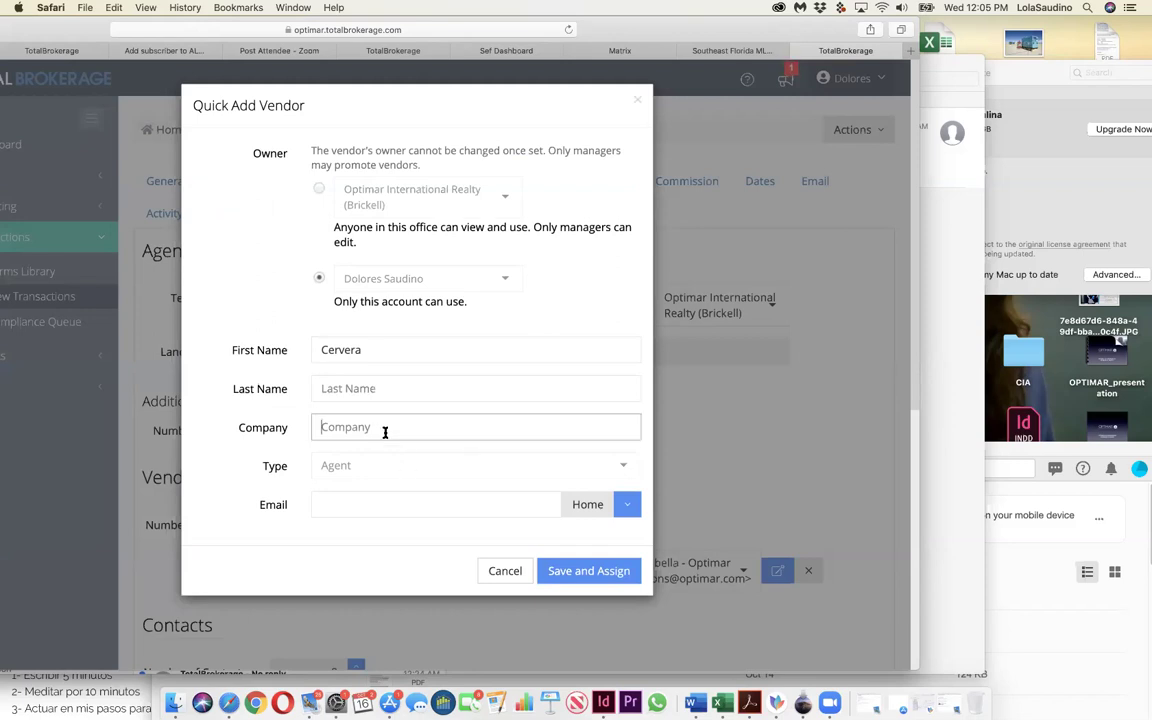
left_click(363, 388)
left_click(412, 349)
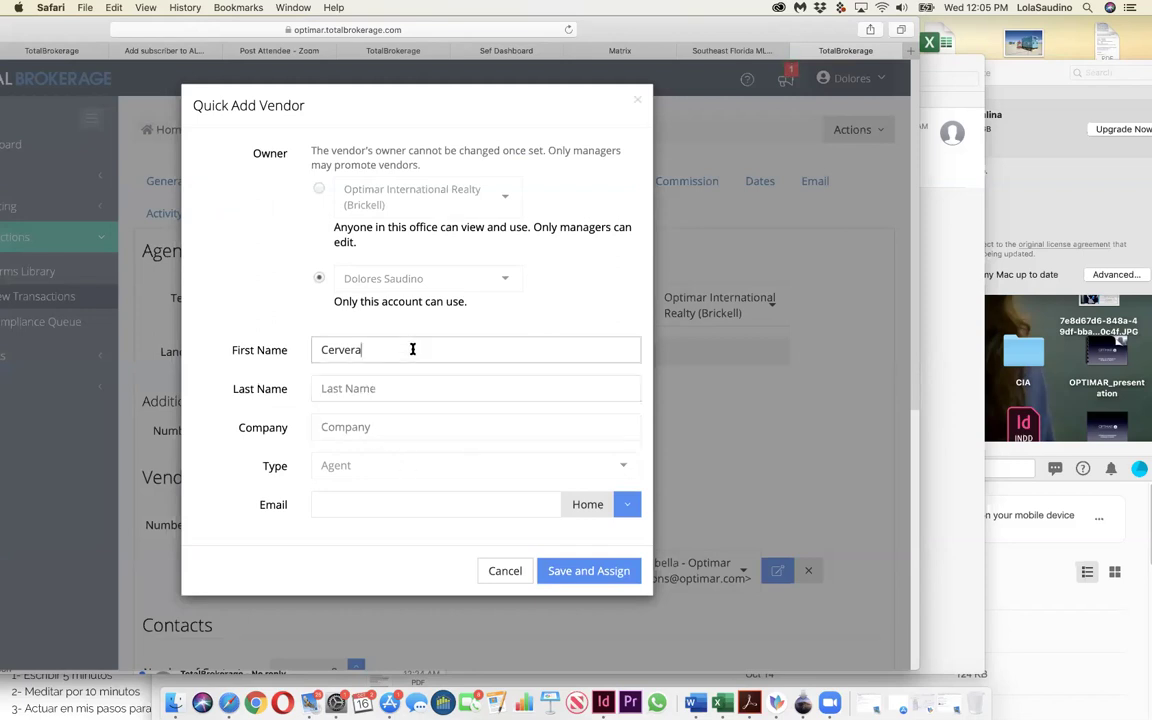
type("International Realty")
left_click(585, 578)
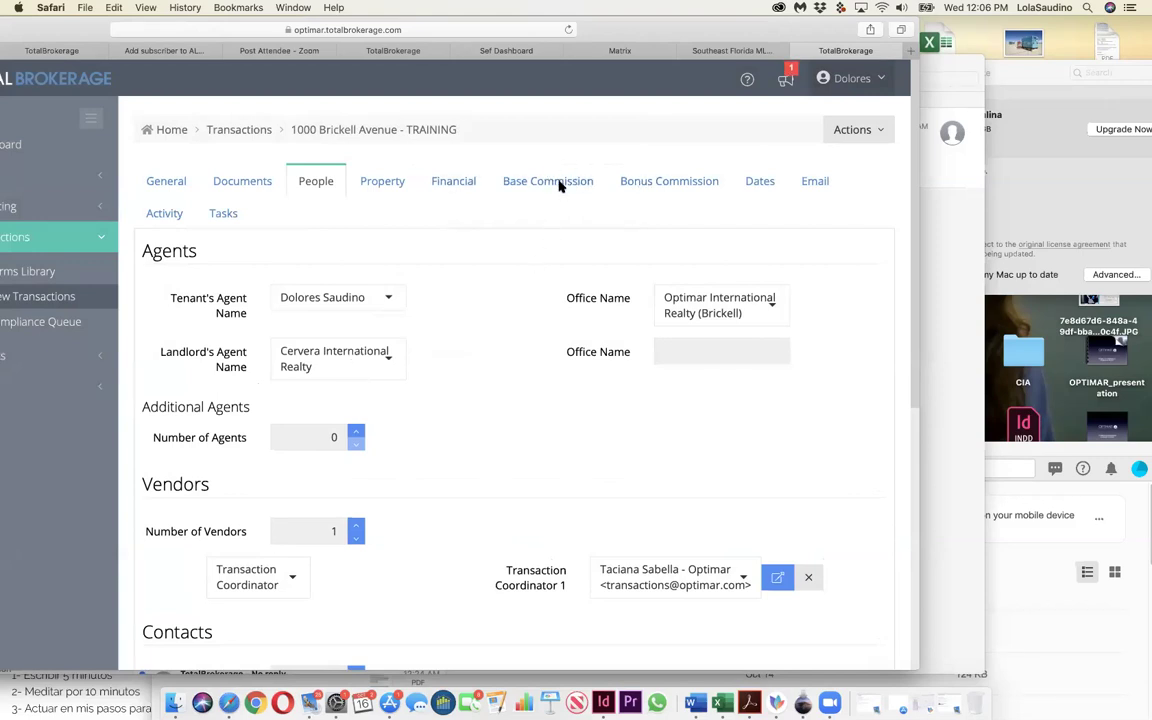
Step: Add a deduction line for Cervera International Realty and set commission income to 2000
left_click(507, 168)
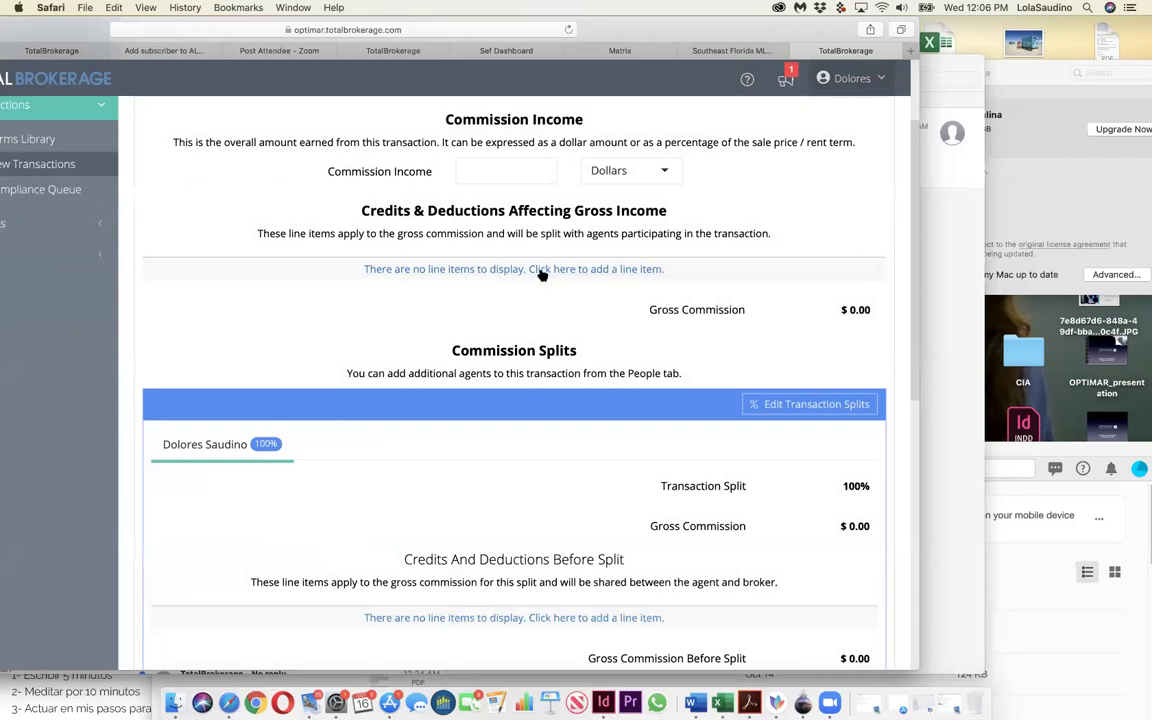
left_click(541, 270)
left_click(544, 276)
type("cerver")
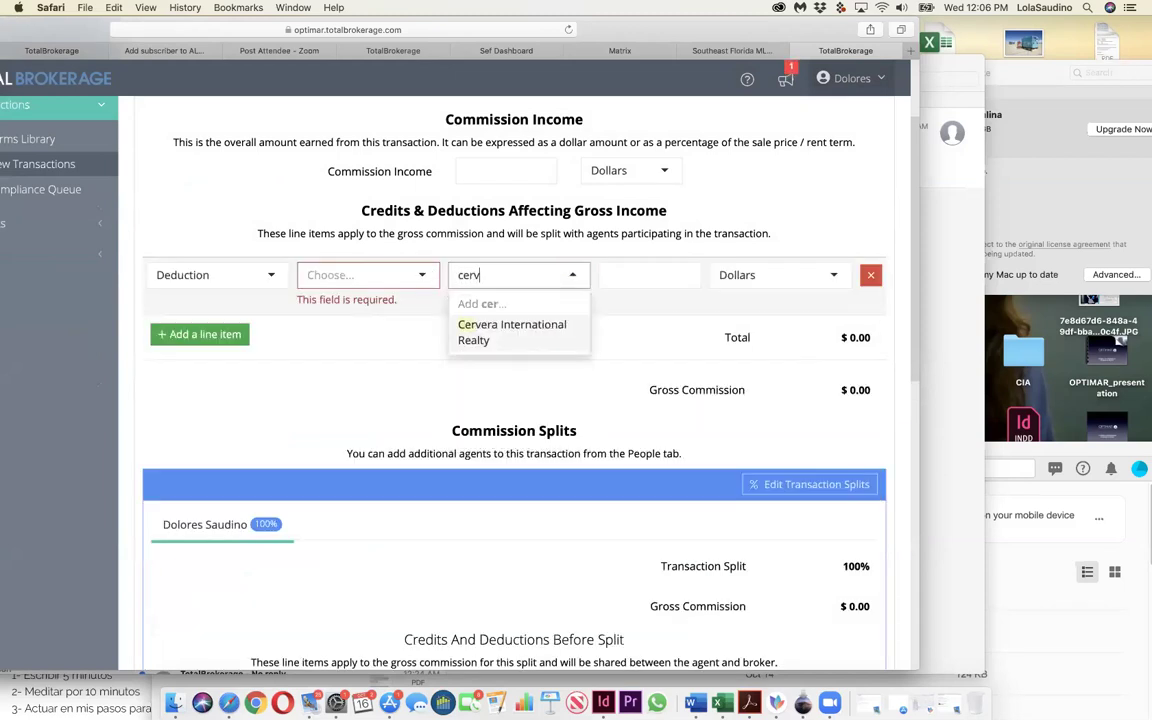
left_click(532, 331)
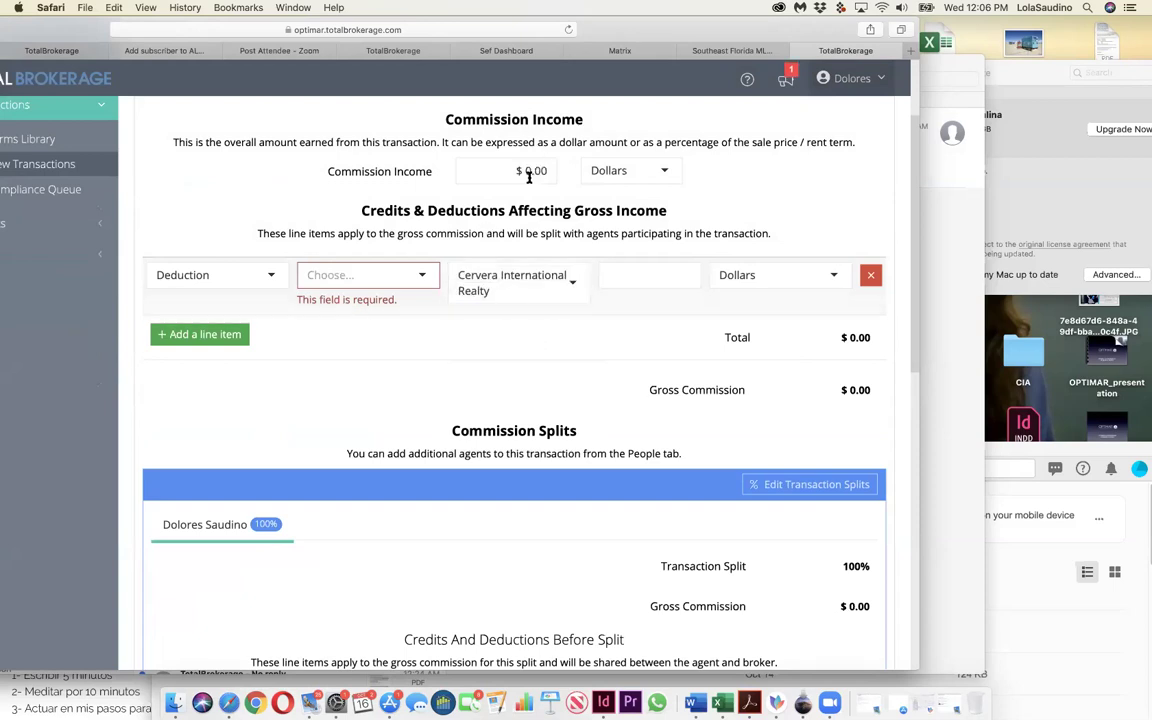
left_click(527, 171)
left_click_drag(529, 171, 521, 171)
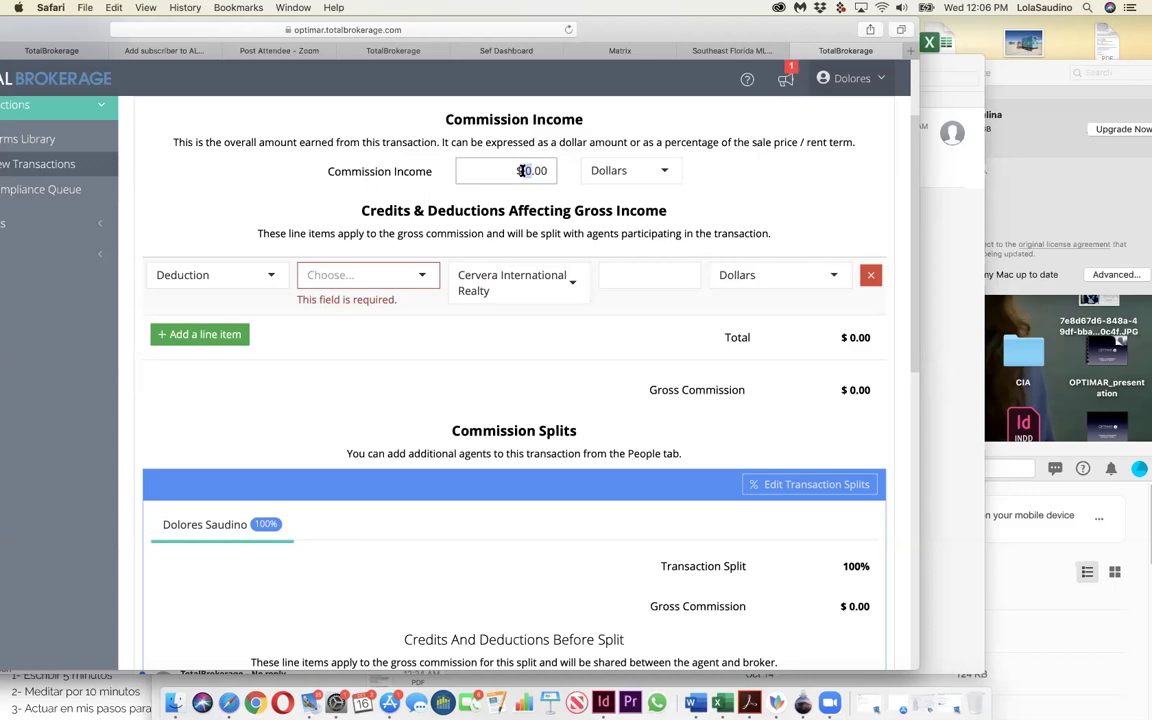
type("2000")
Step: Make the deduction an Agent Split of $1,000, leaving $1,000.00 gross commission
left_click(408, 284)
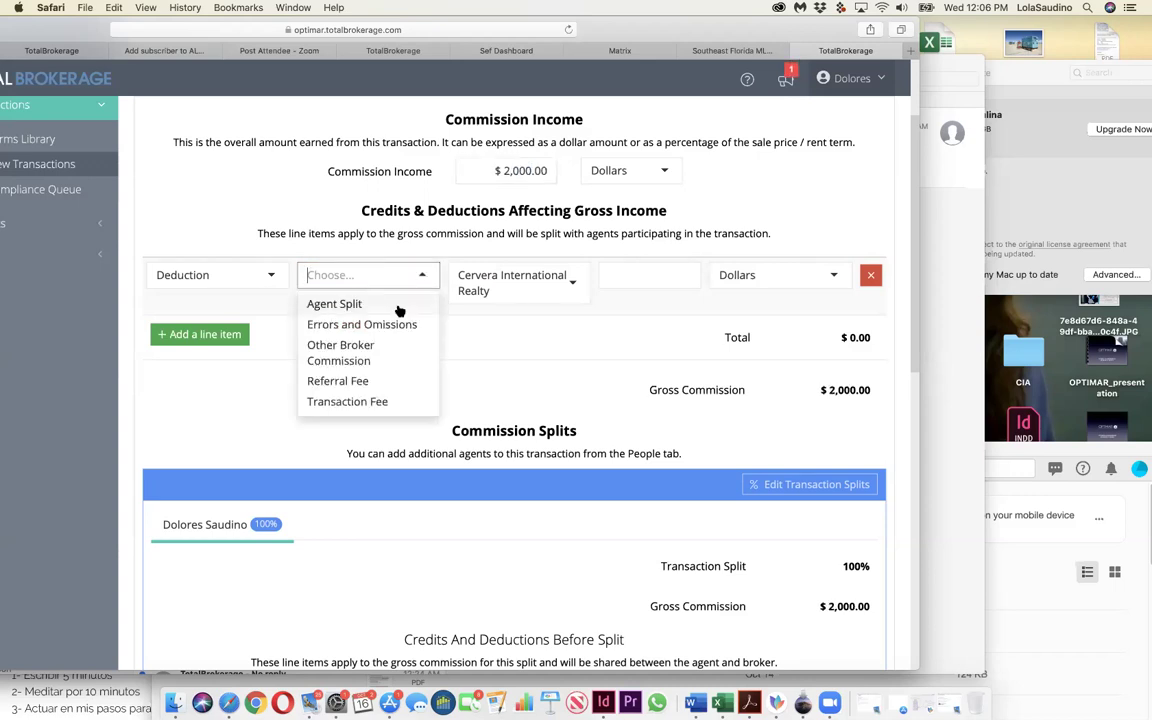
left_click(399, 309)
left_click(663, 275)
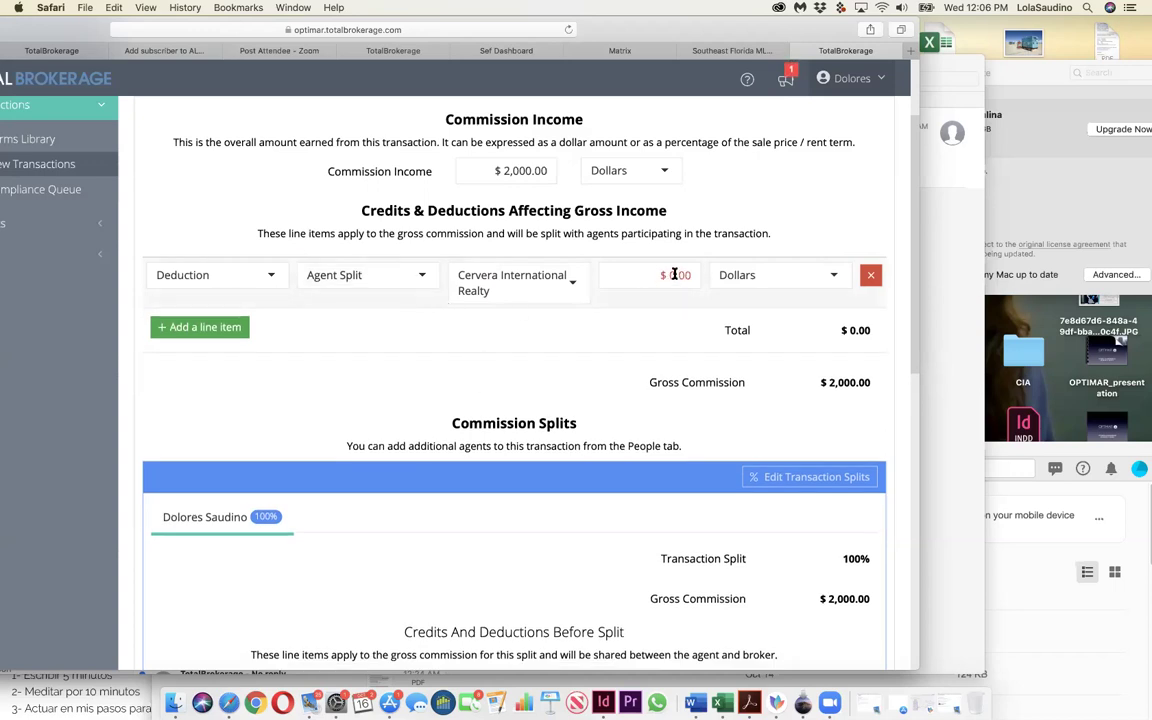
left_click(685, 275)
type("1000")
left_click(657, 333)
scroll(645, 355, "down", 3)
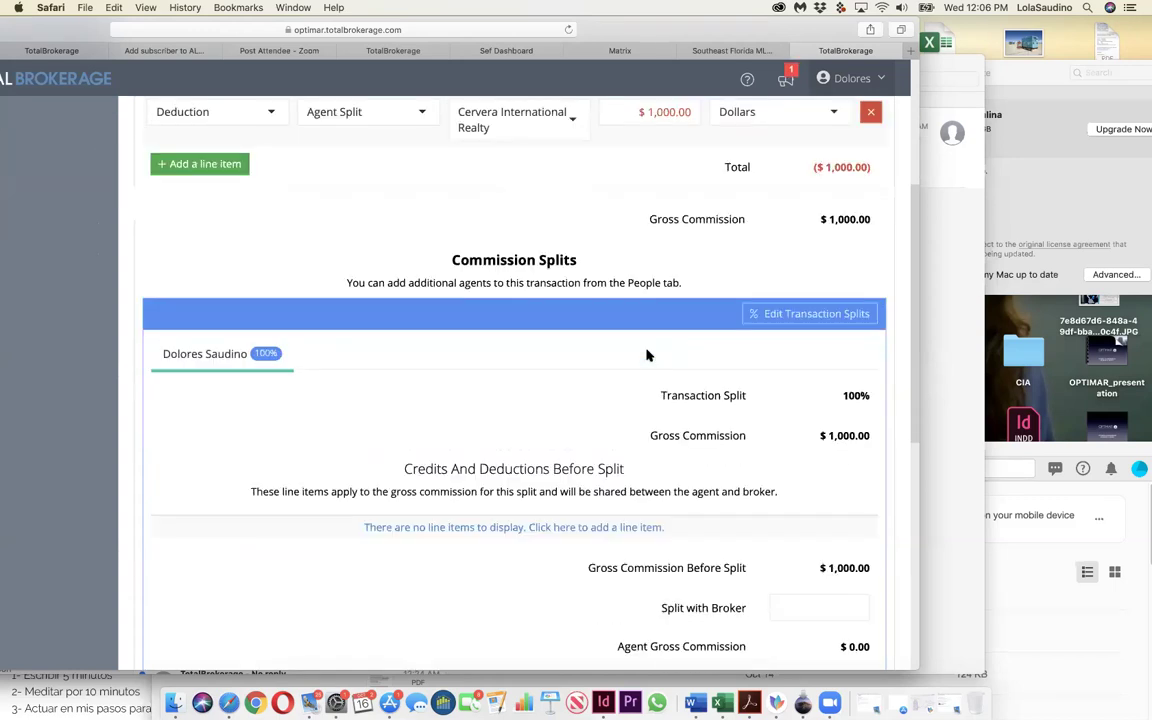
scroll(645, 355, "down", 5)
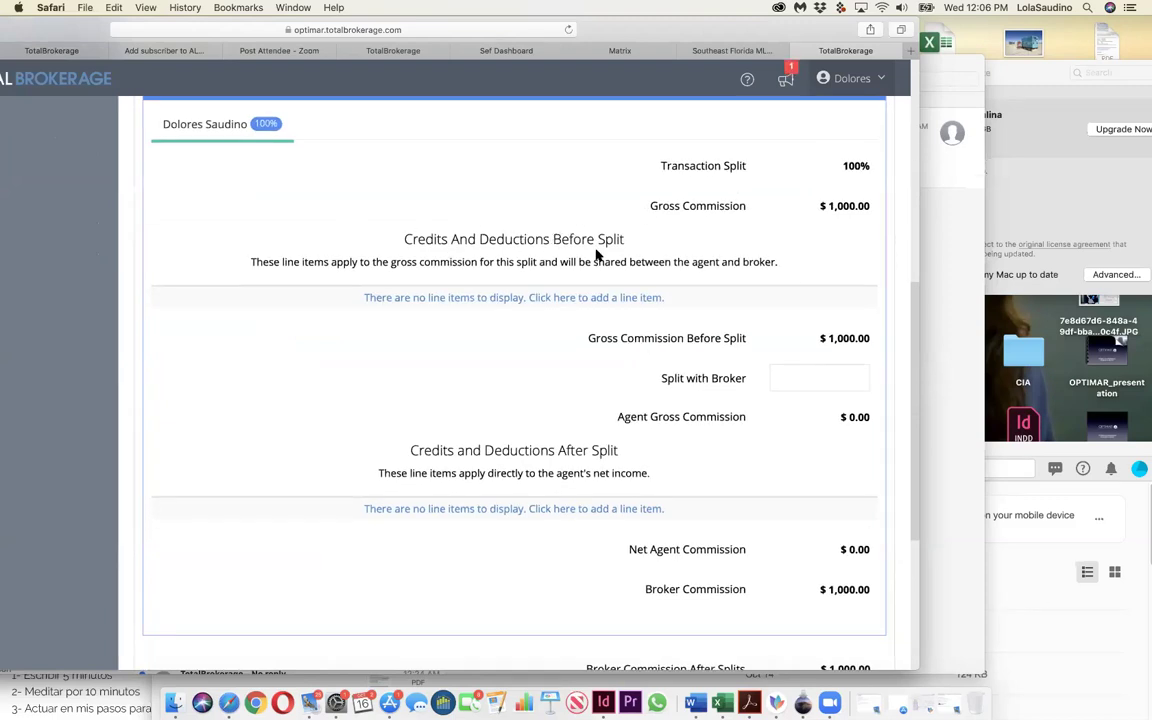
scroll(588, 256, "up", 10)
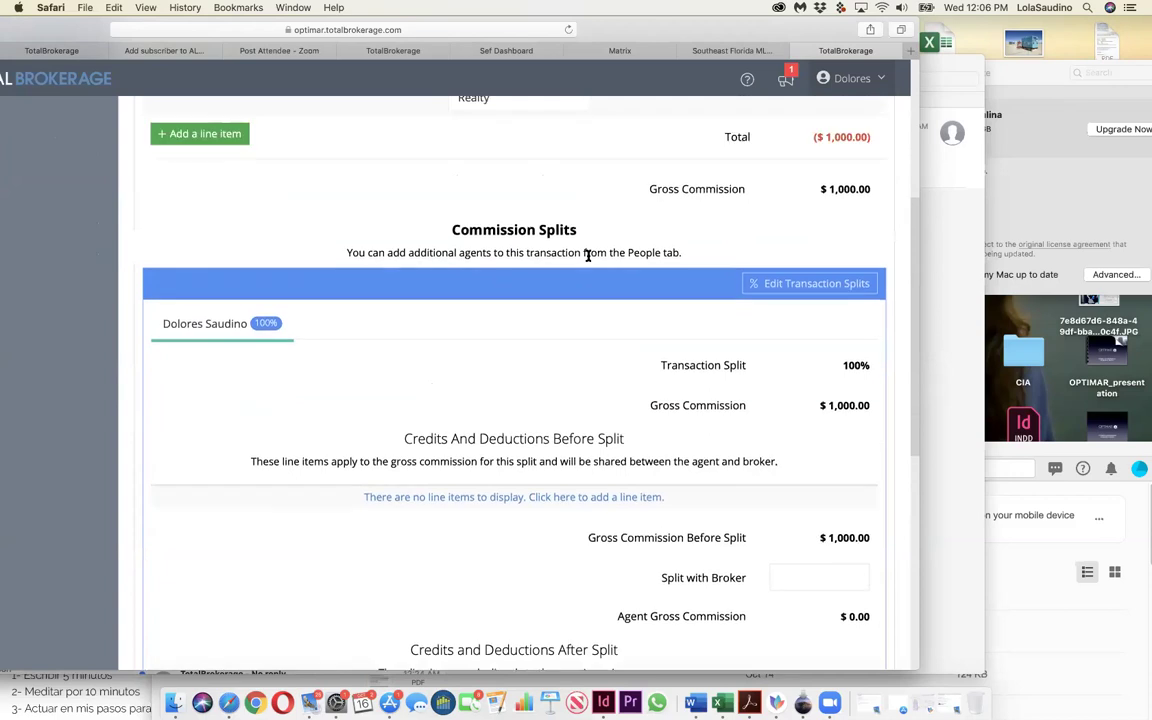
scroll(588, 256, "down", 3)
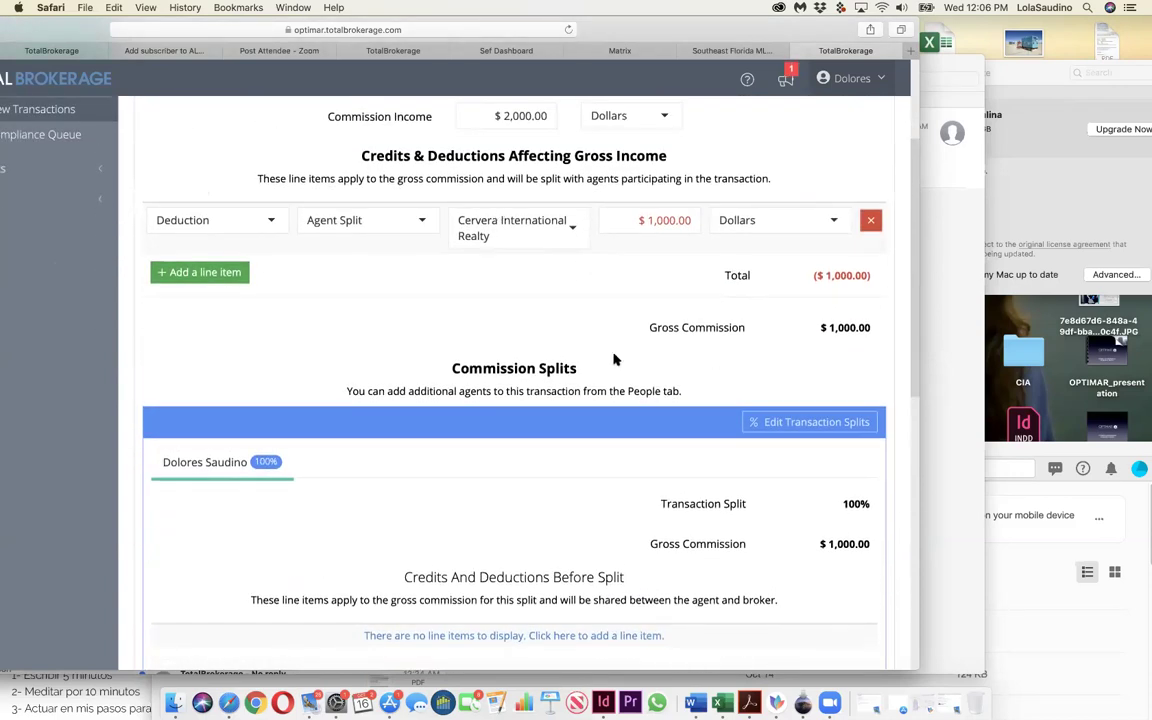
scroll(615, 359, "up", 3)
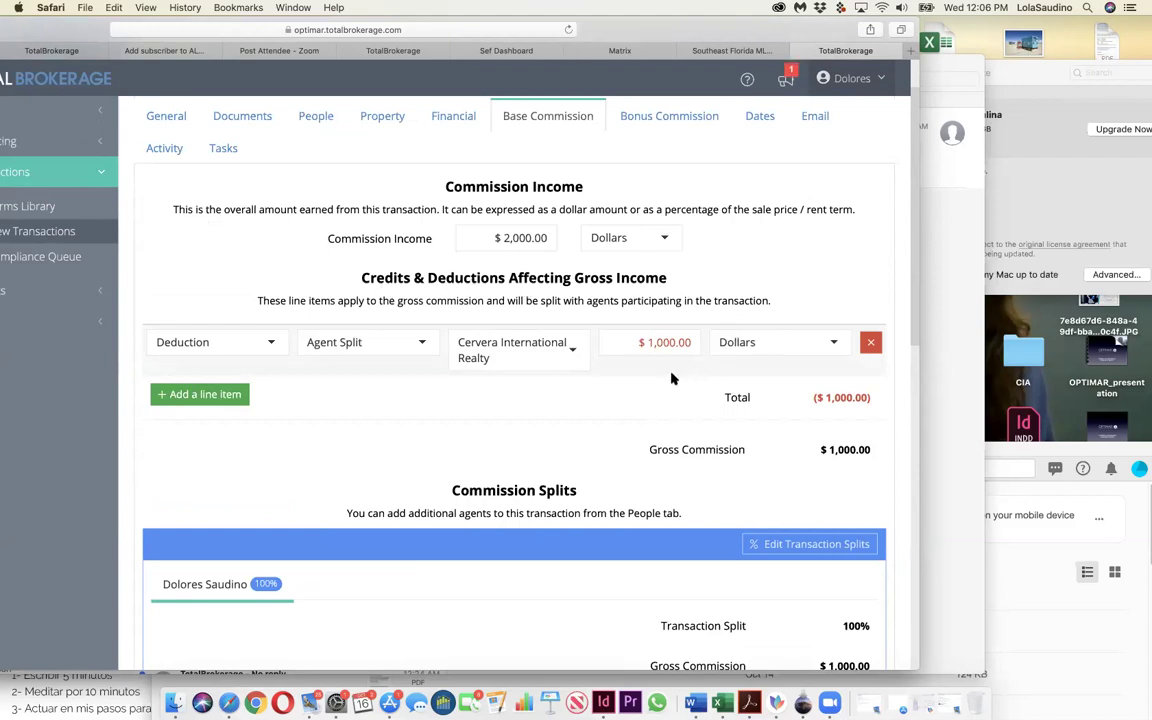
scroll(619, 410, "down", 10)
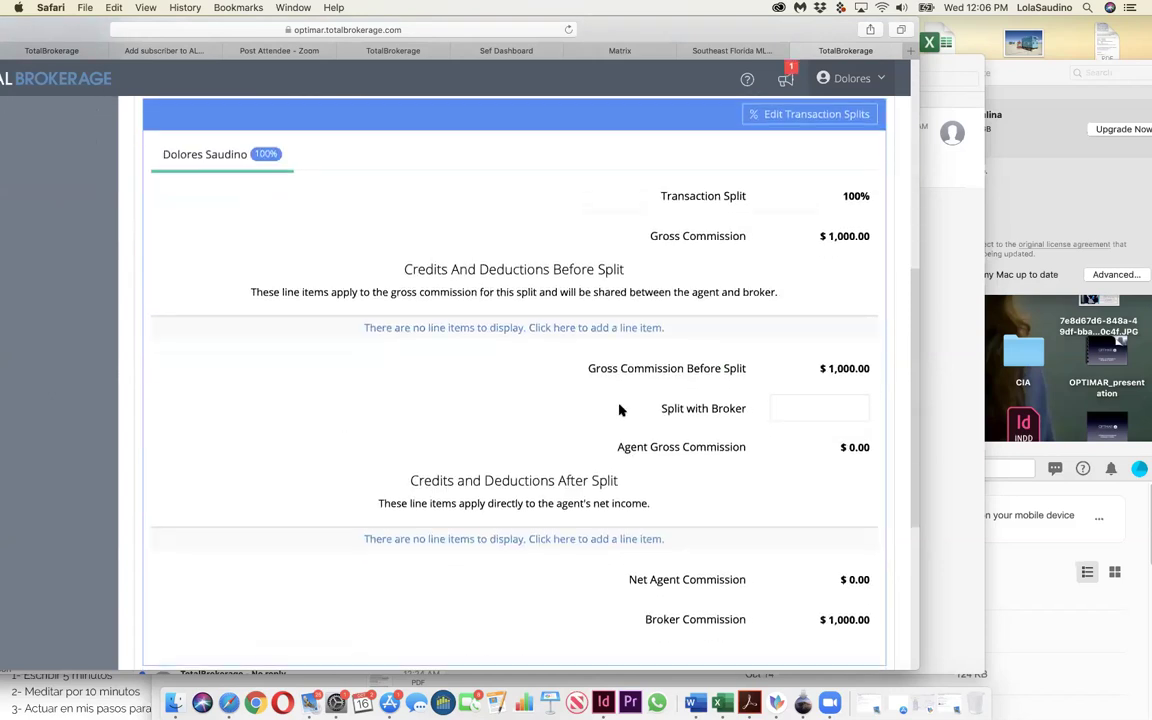
scroll(619, 410, "up", 15)
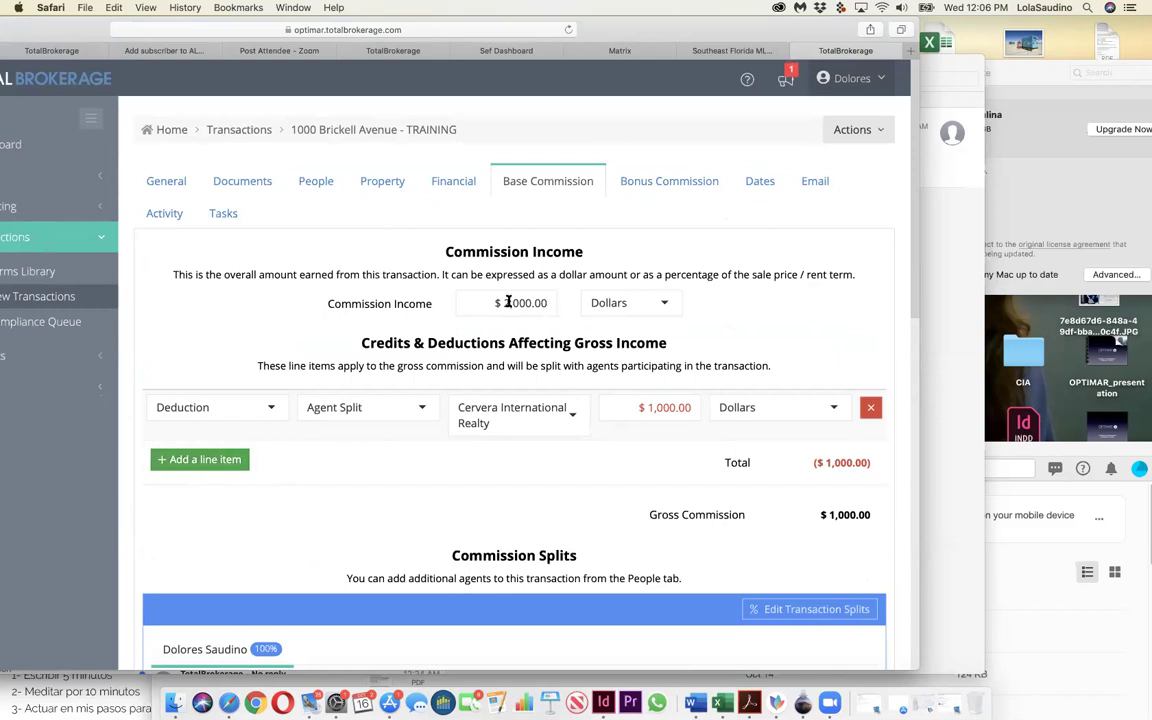
Step: Change the commission income to 3,000, then return to the Activity tab's note field
mouse_move(506, 302)
left_mouse_down()
mouse_move(494, 301)
mouse_move(505, 301)
left_mouse_up()
type("1")
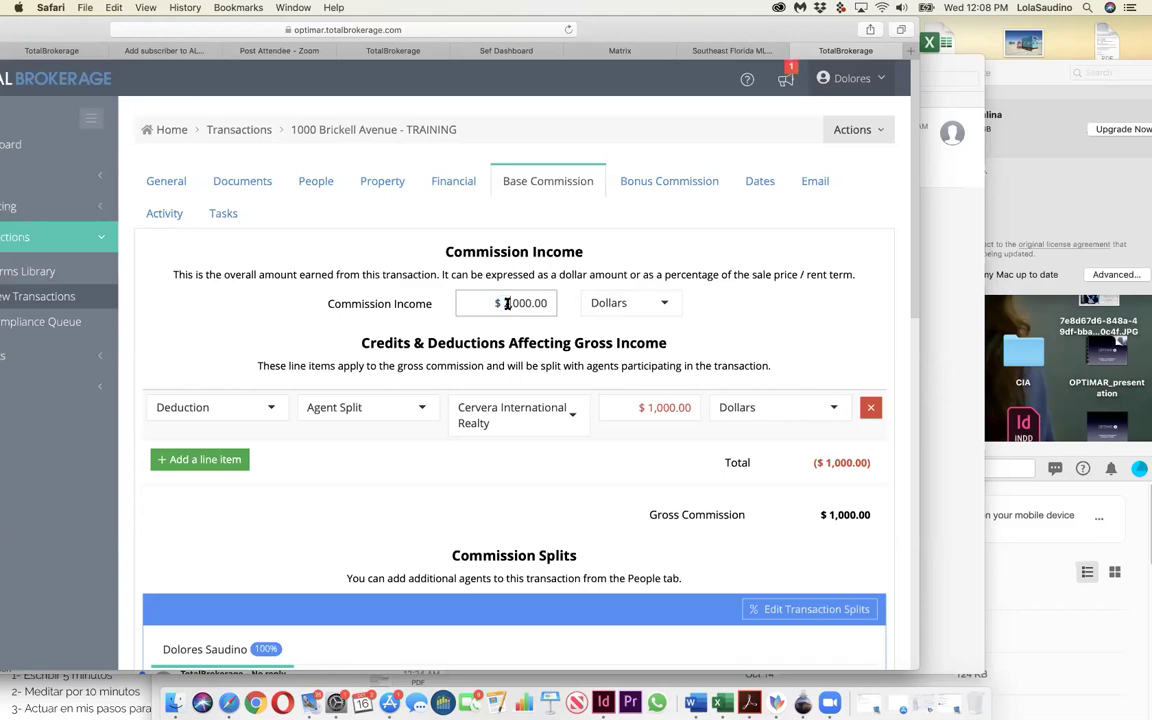
key("BackSpace")
type("3,000")
scroll(613, 597, "down", 3)
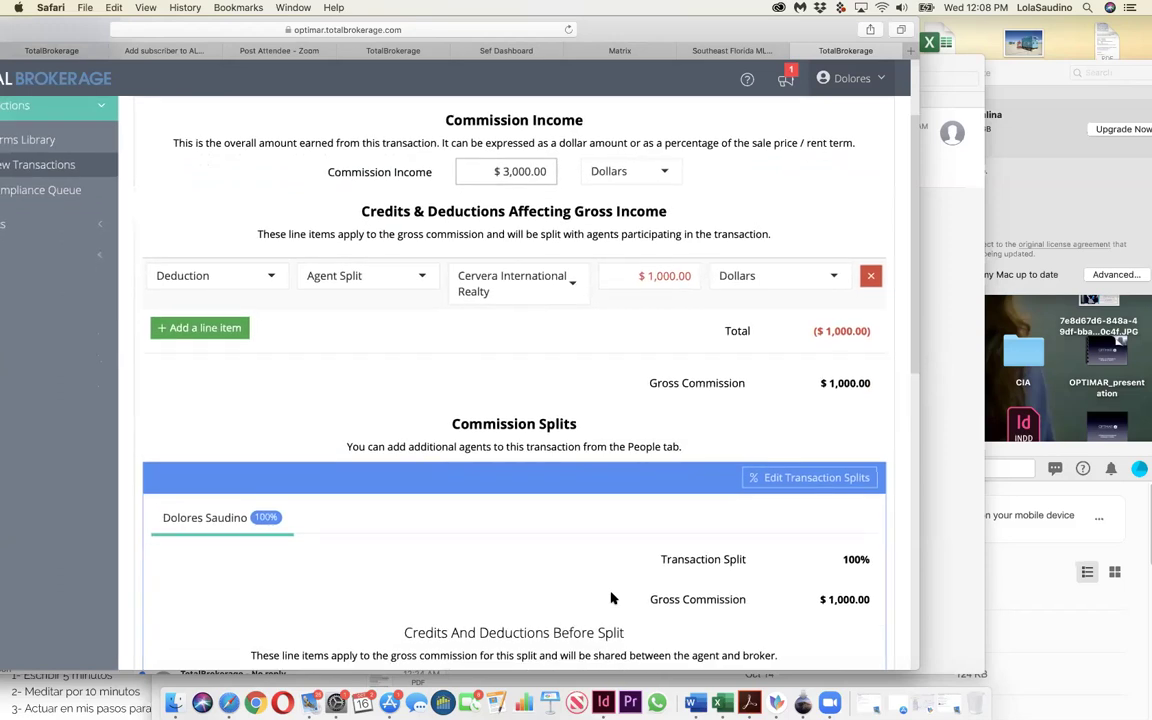
scroll(613, 597, "up", 3)
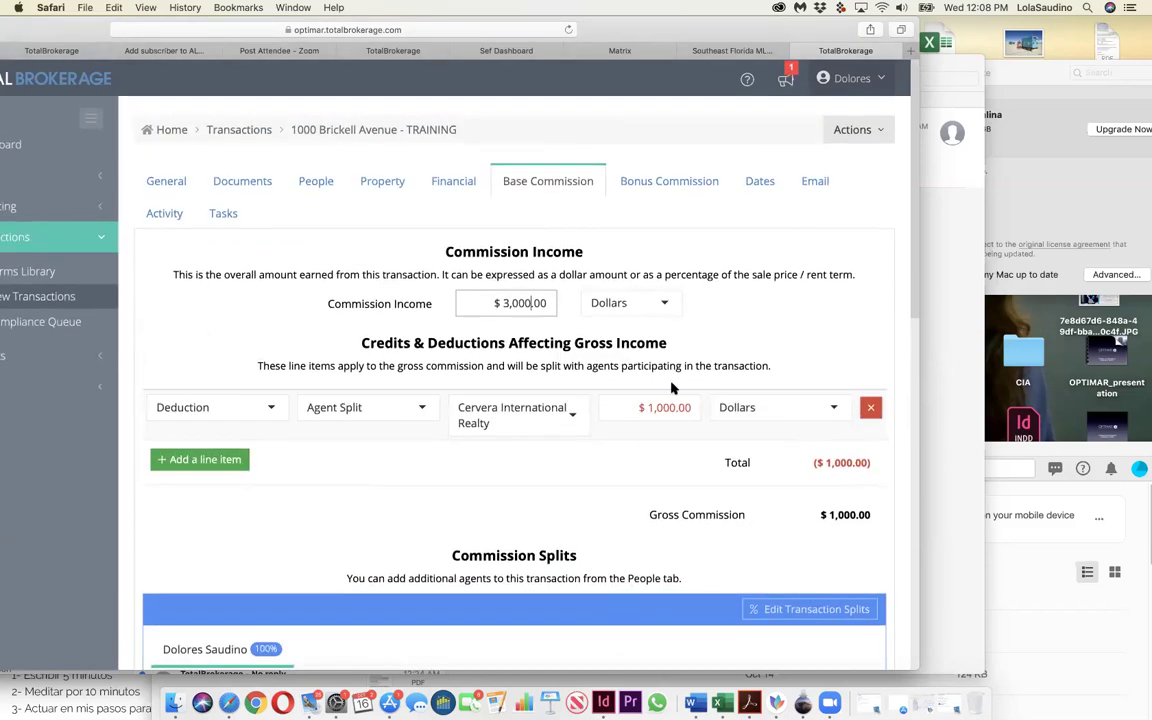
left_click(168, 213)
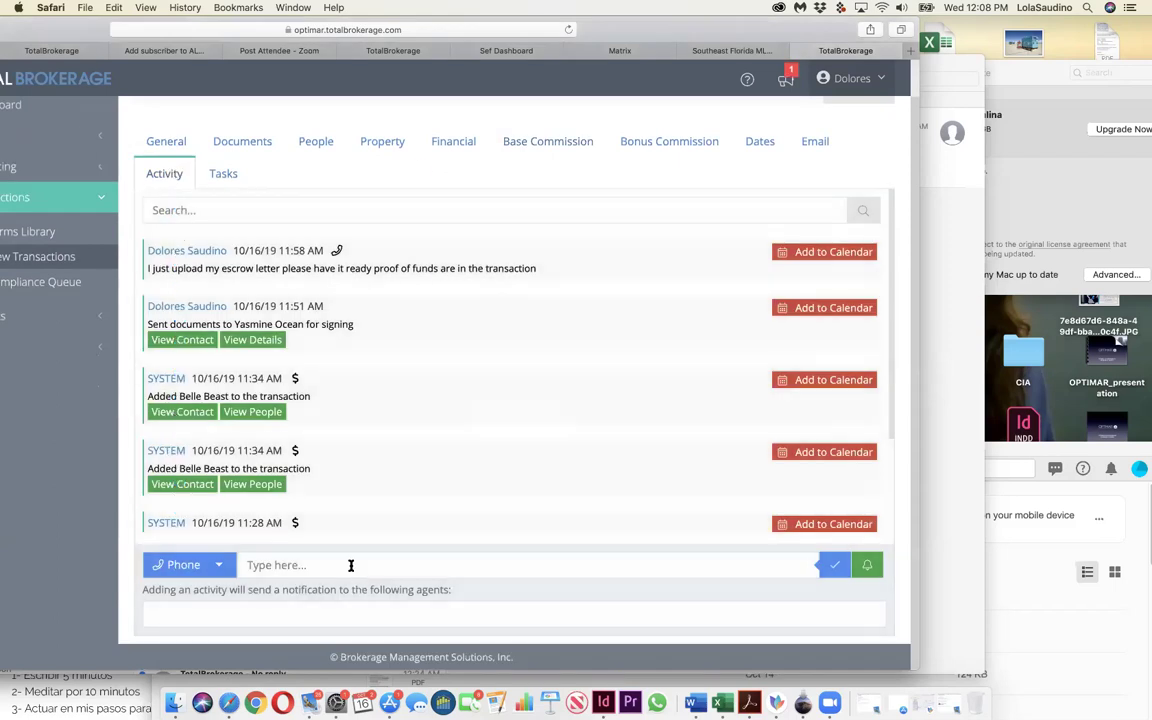
left_click(350, 564)
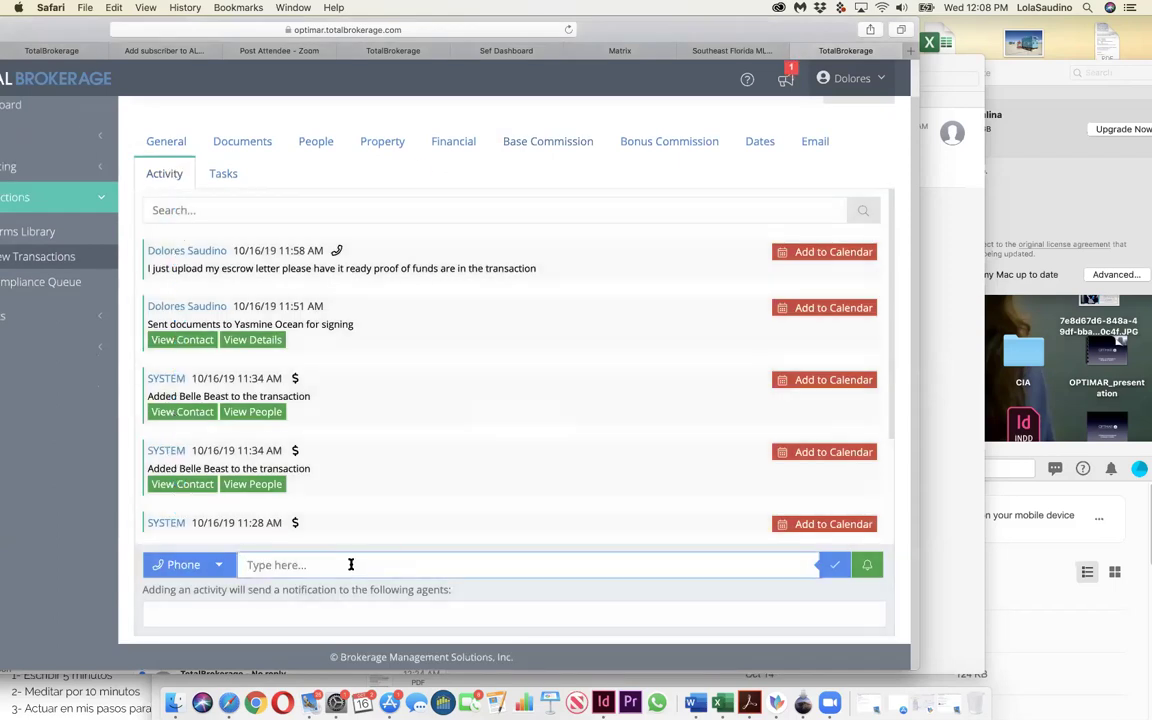
Step: Save the note 'Please credit $1000 to Seller /Landord', notifying the agent found by searching 'tac'
type("Please credit $")
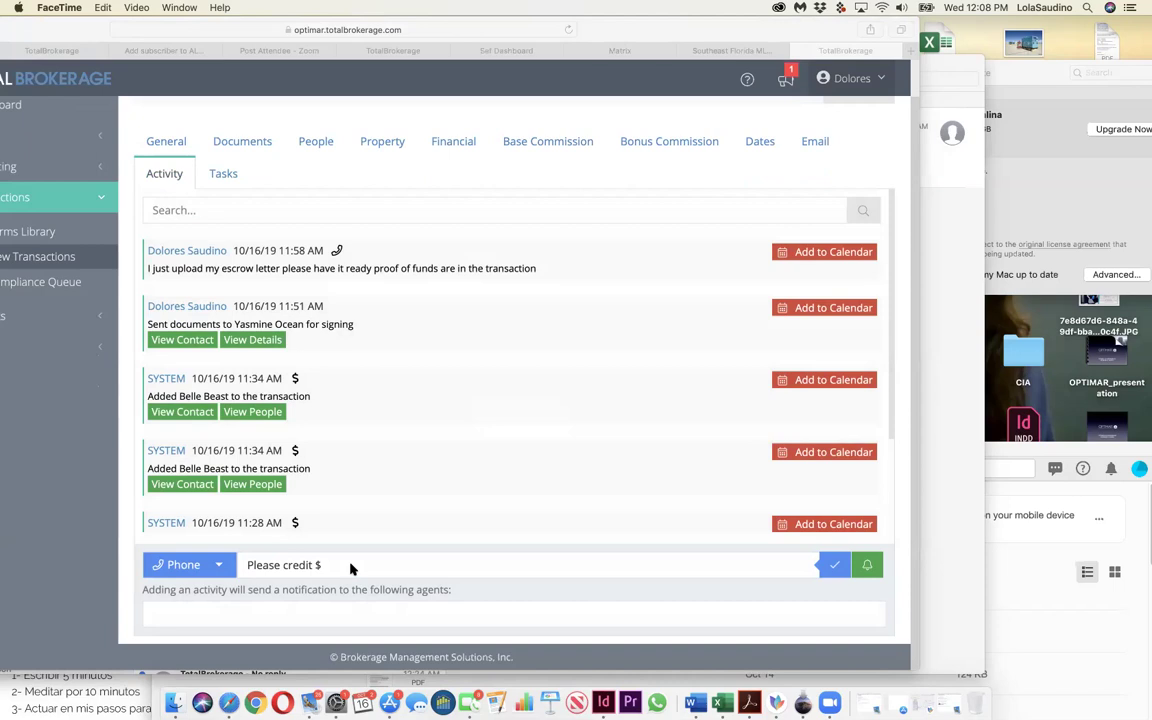
left_click(459, 551)
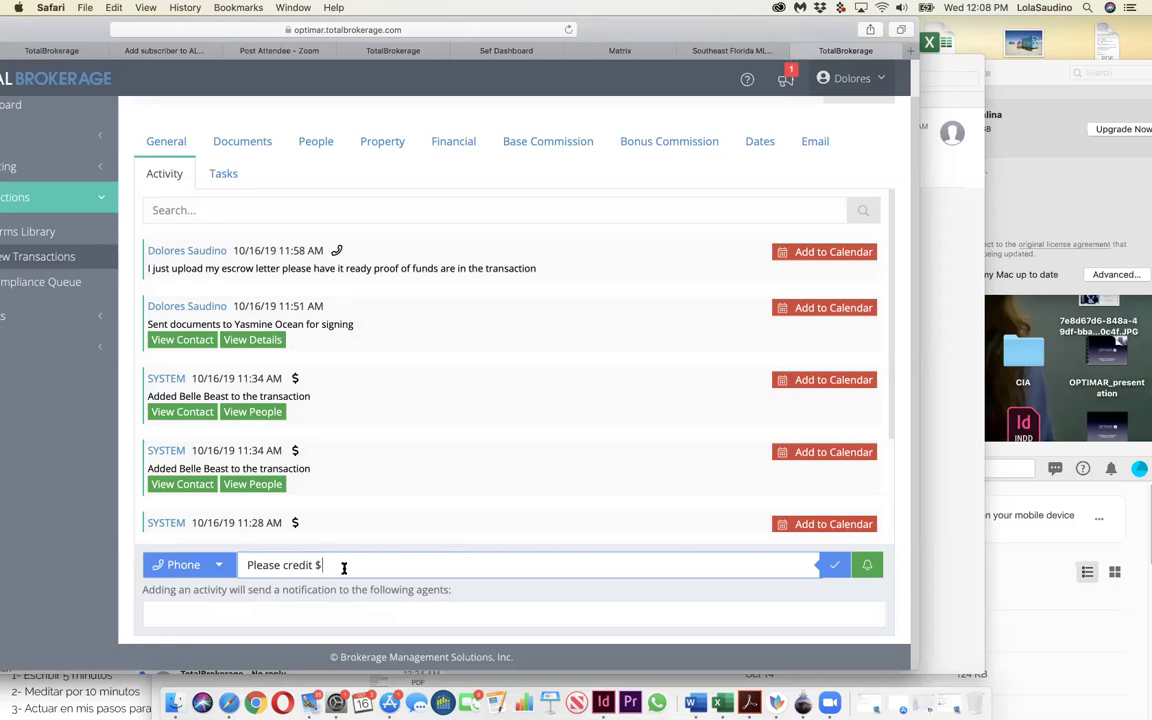
type("1000 to Seller /Landro")
key("BackSpace")
key("BackSpace")
type("or")
left_click(637, 614)
type("tac")
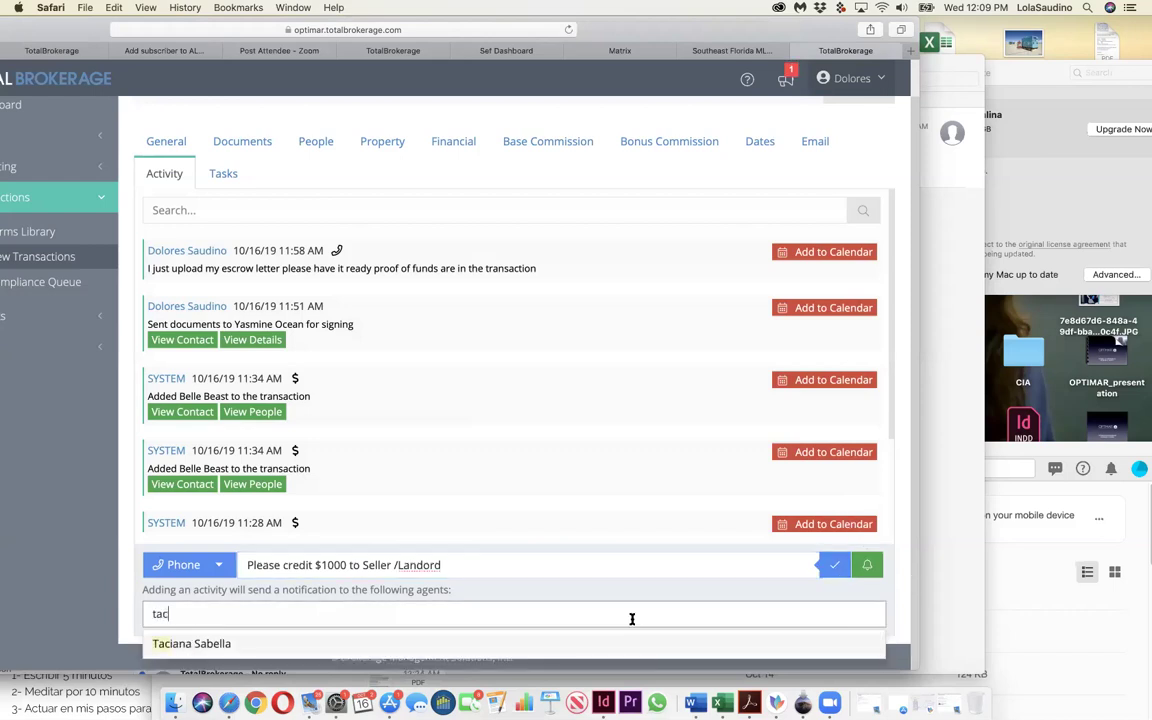
left_click(357, 648)
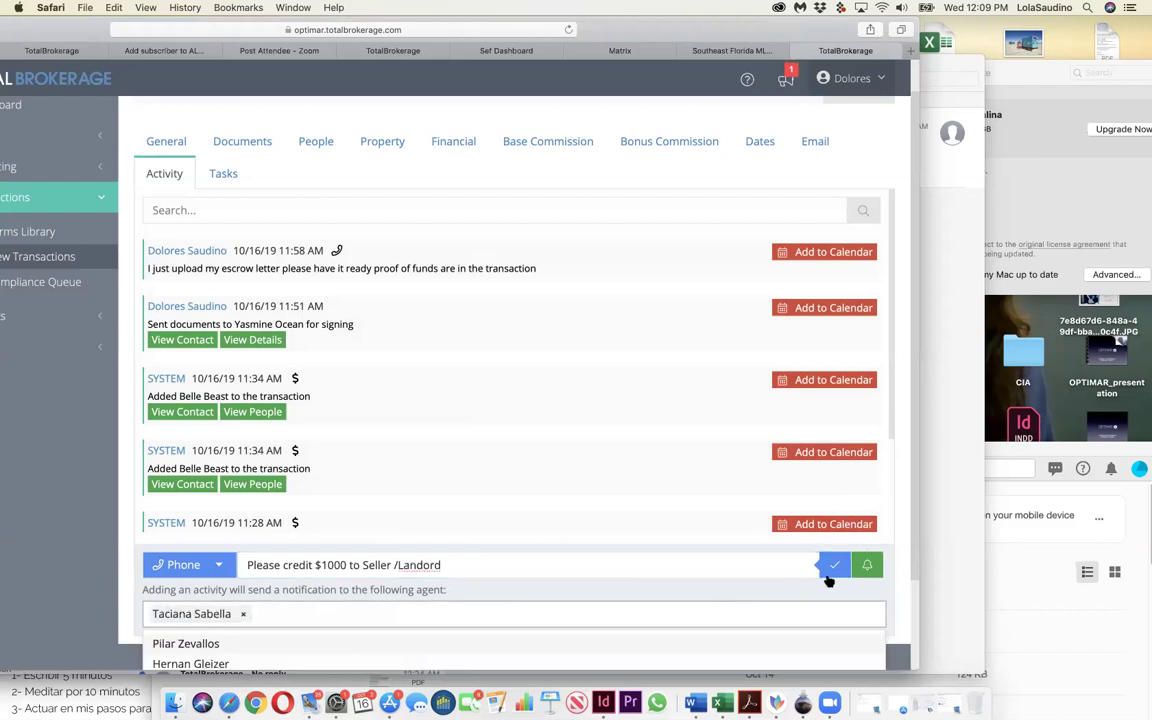
left_click(830, 568)
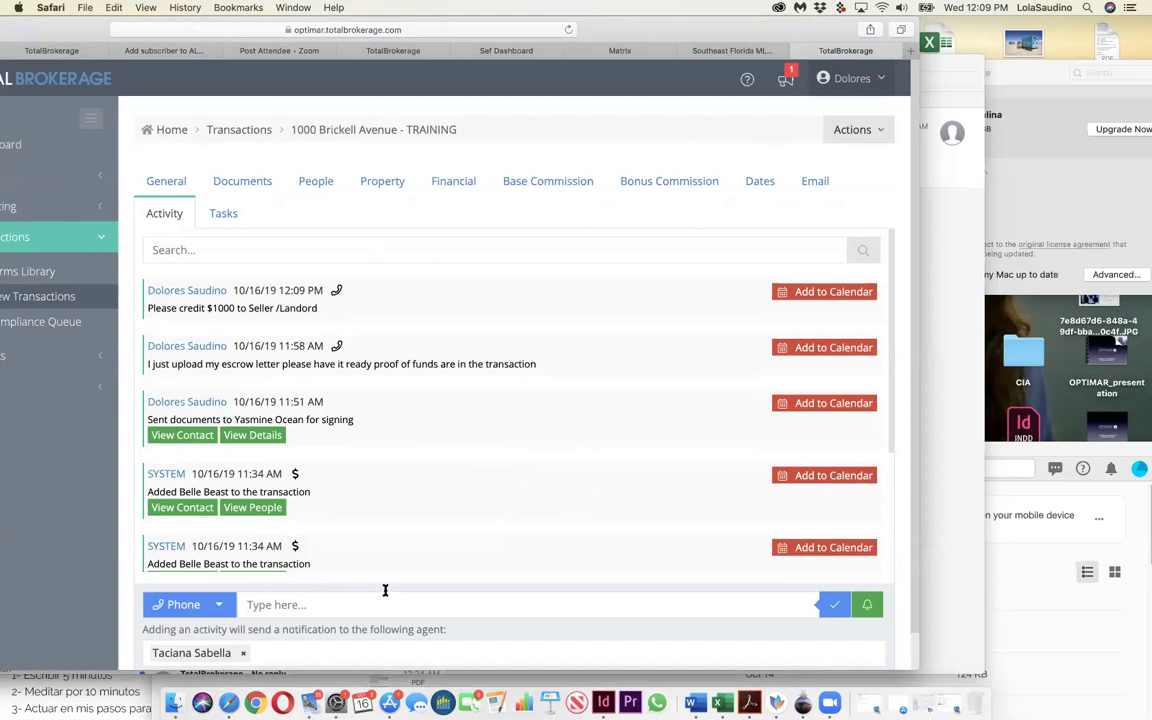
scroll(385, 590, "down", 2)
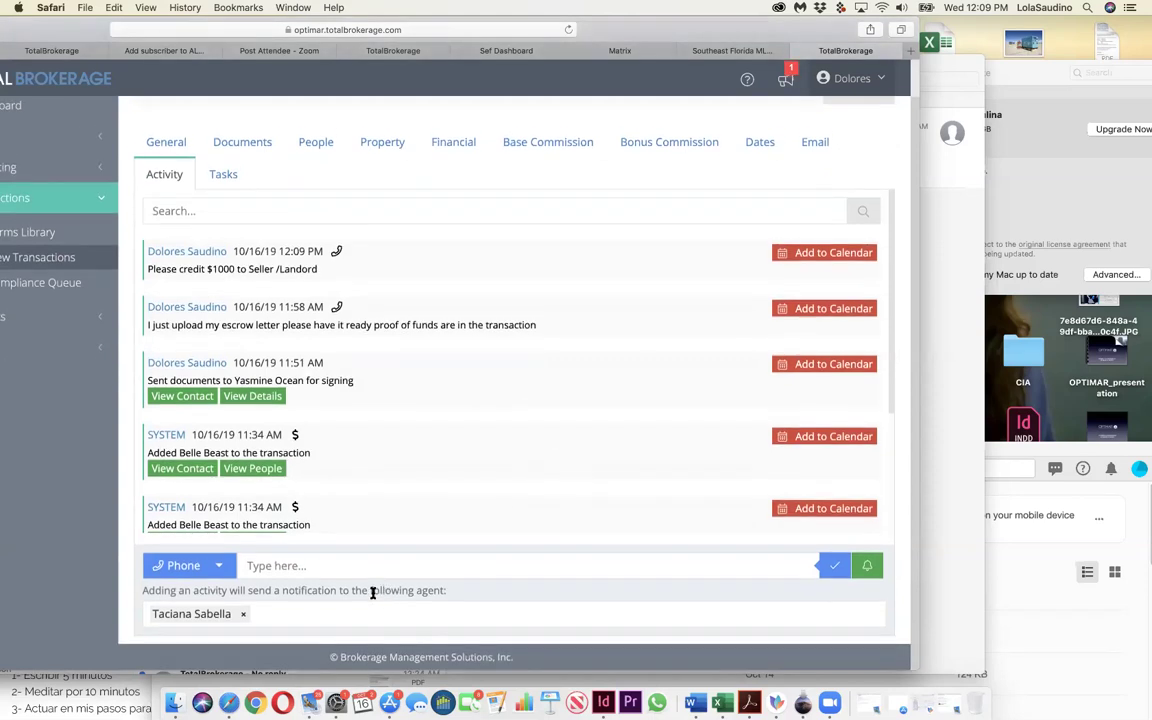
left_click(301, 565)
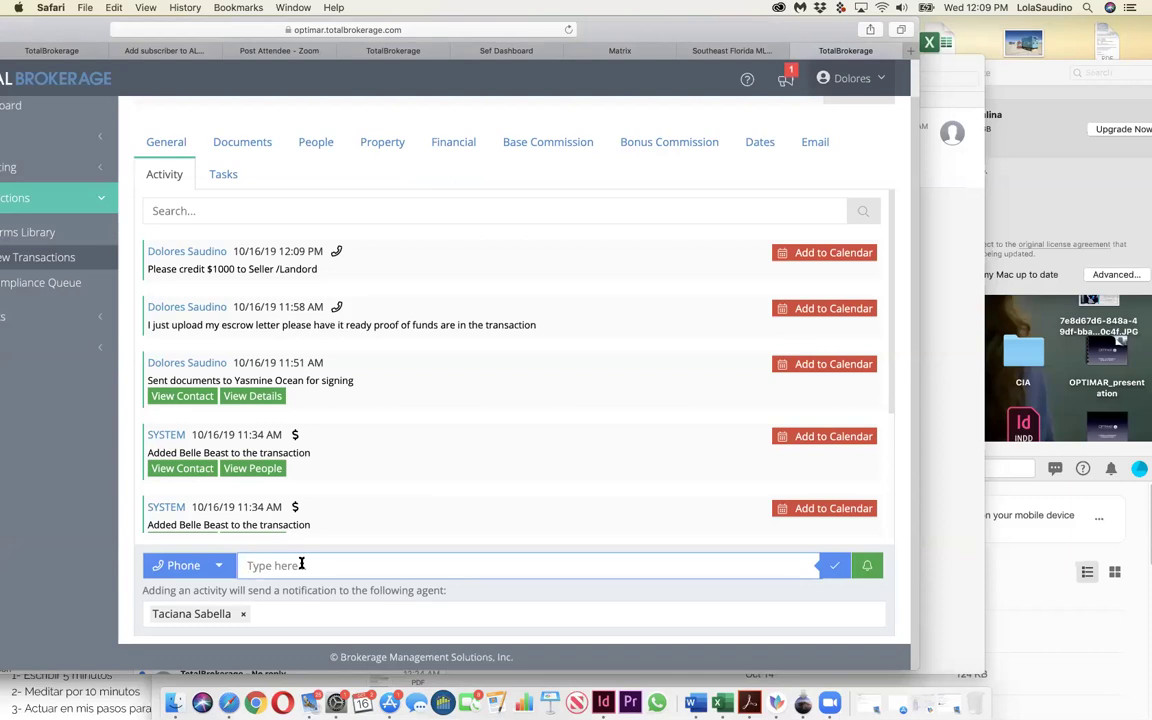
scroll(300, 558, "up", 2)
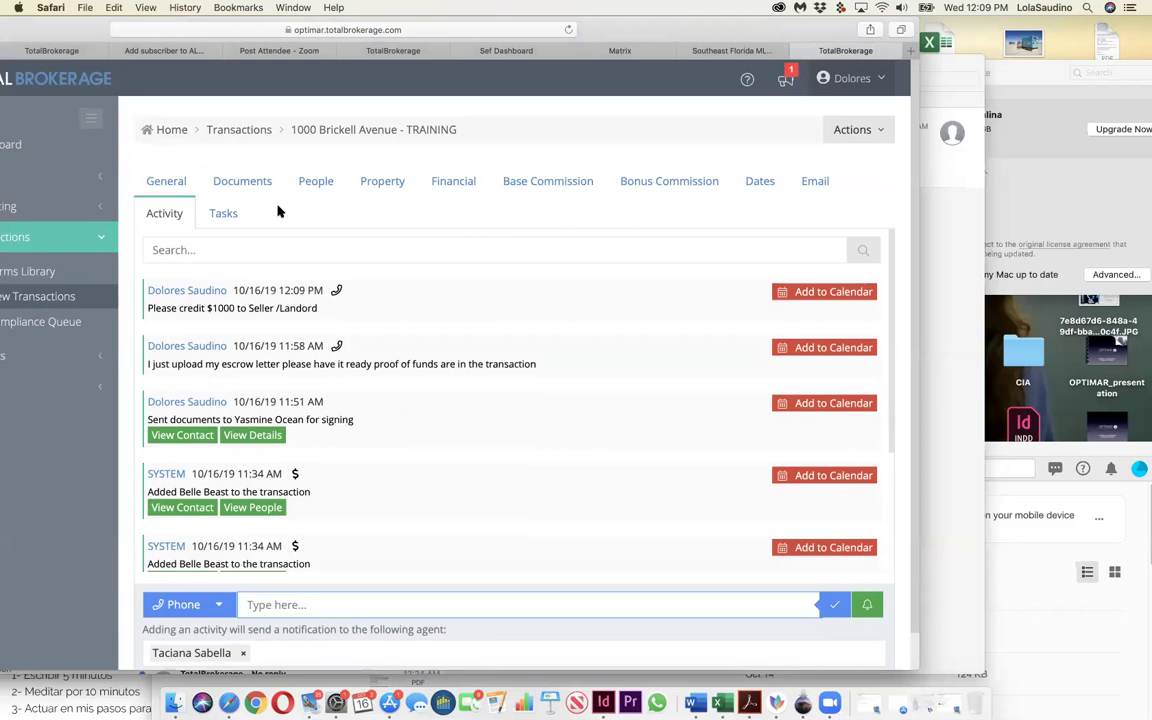
Step: Leave the note field and show the Documents tab, which lists no active or archived documents
left_click(561, 453)
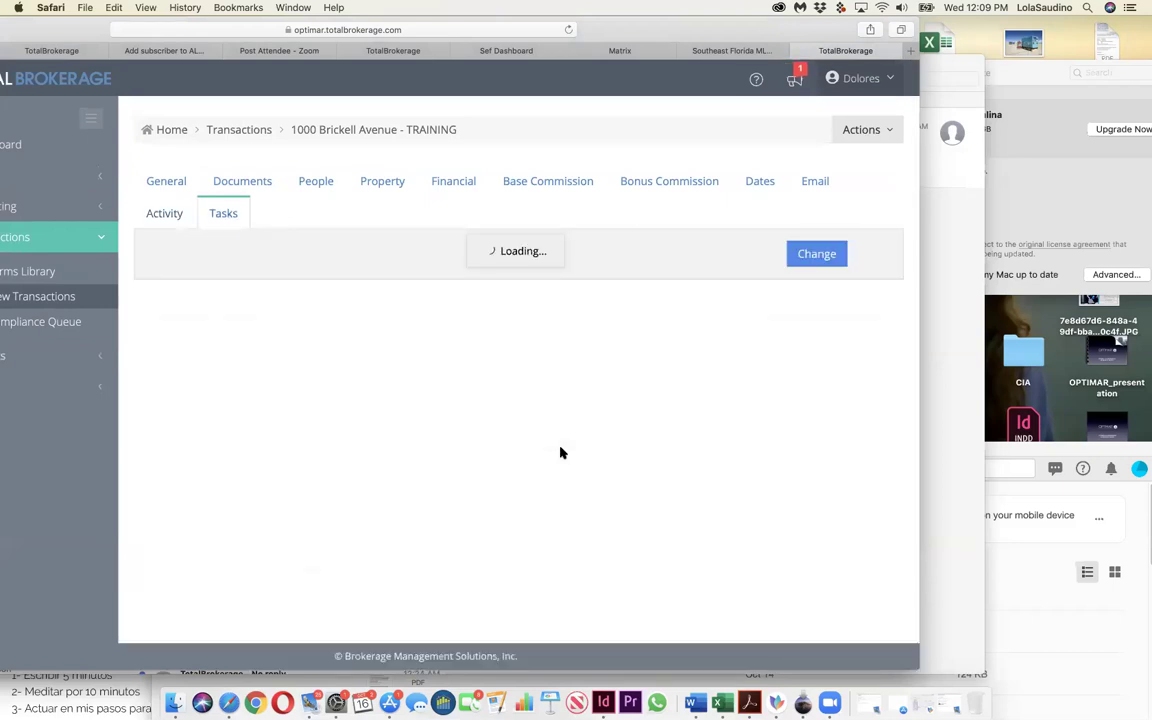
scroll(561, 453, "down", 4)
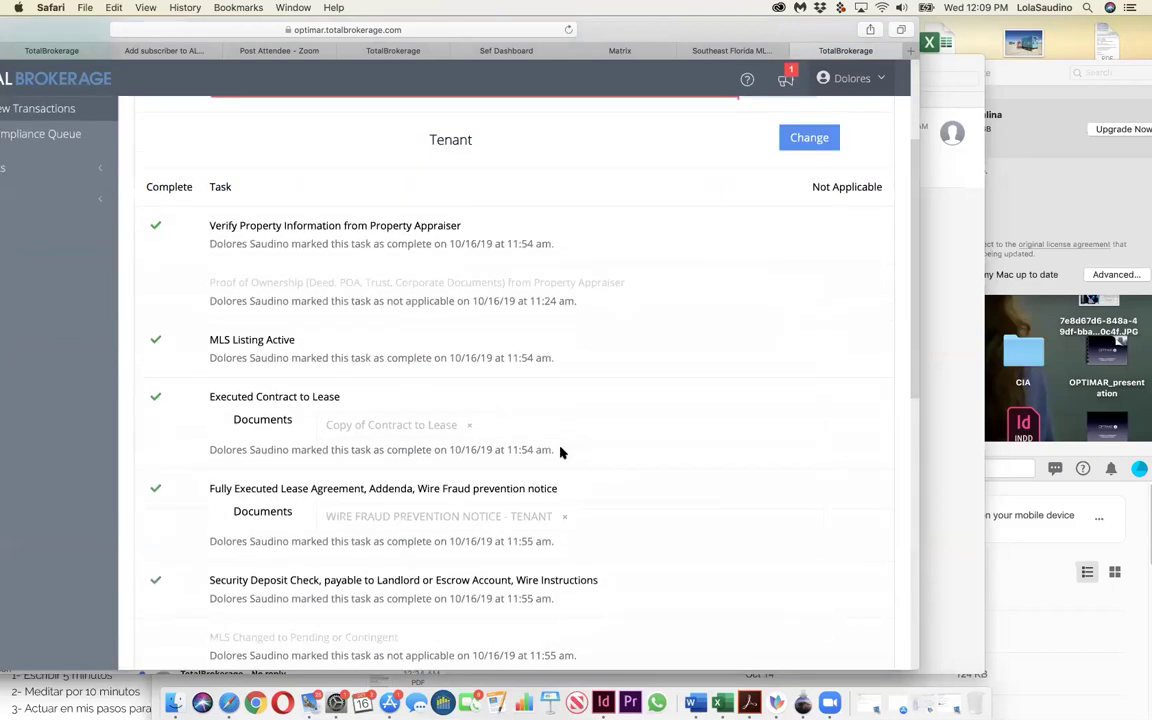
scroll(561, 453, "down", 3)
scroll(561, 453, "up", 6)
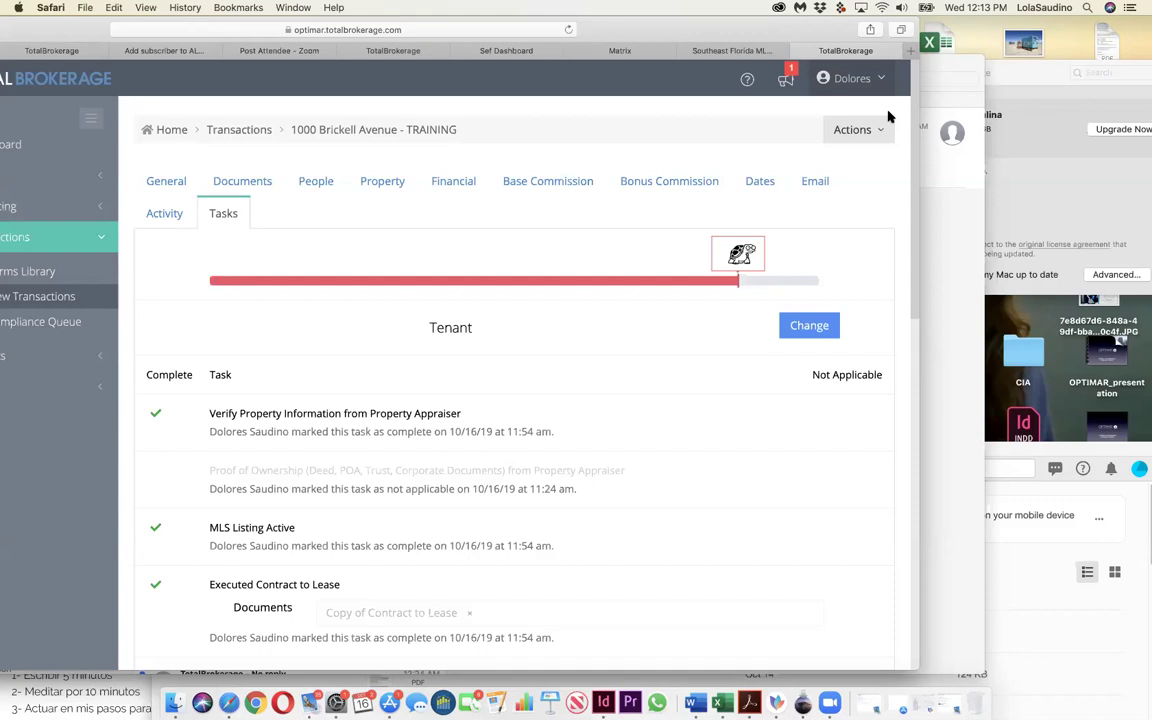
left_click(255, 185)
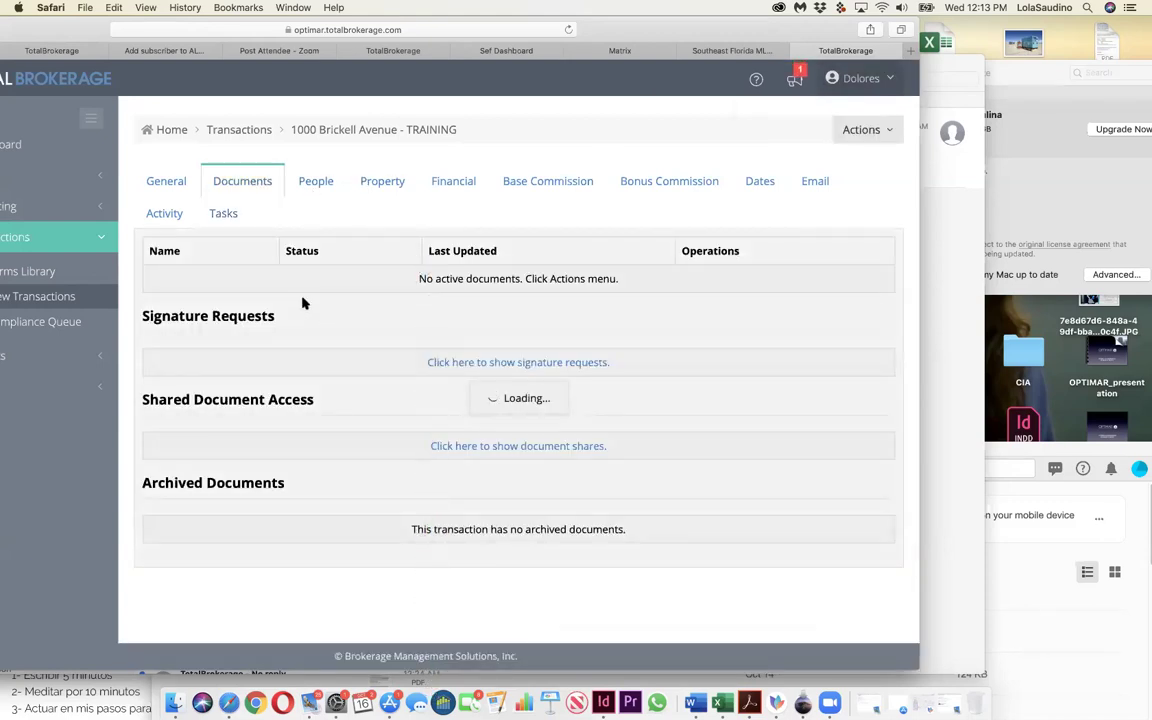
Step: Archive the original Contract to Lease, leaving six Editing documents including Copy of Contract to Lease
left_click(822, 457)
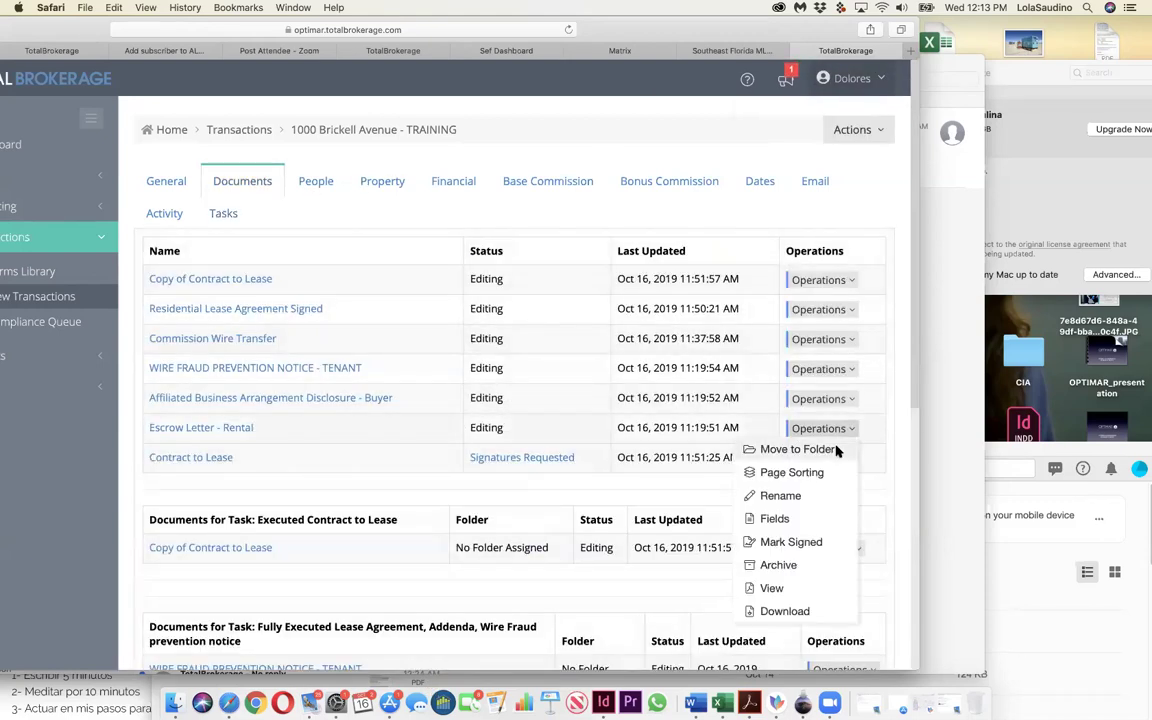
left_click(791, 442)
left_click(820, 457)
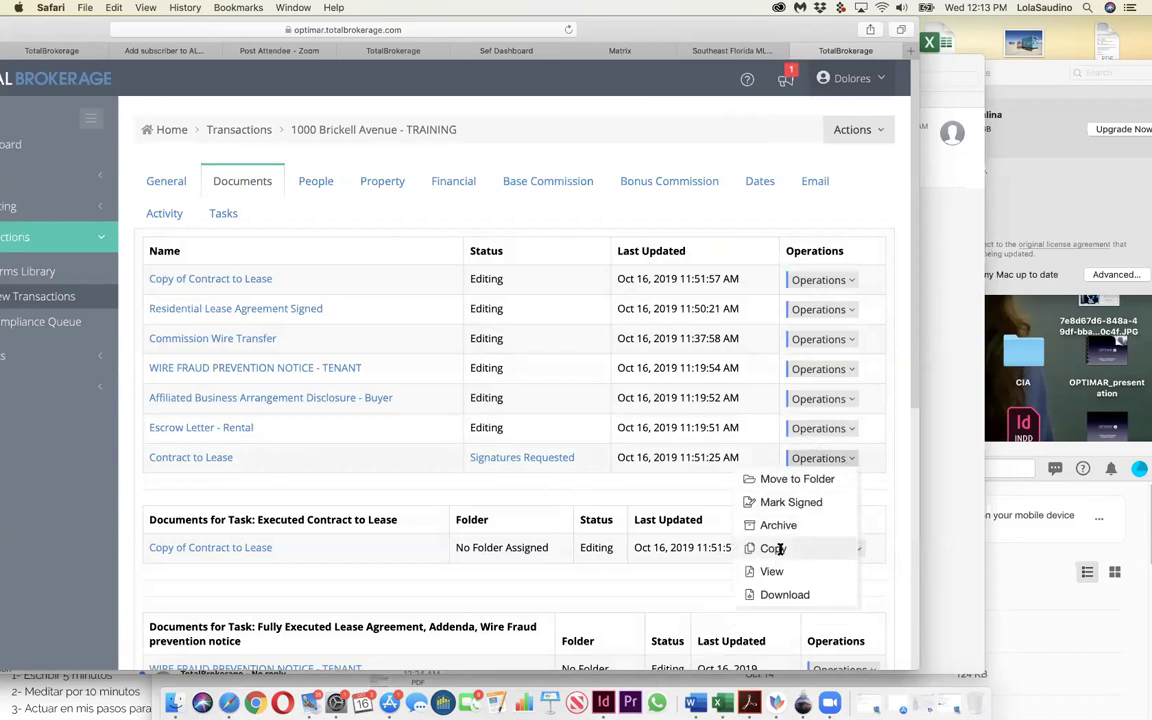
left_click(506, 462)
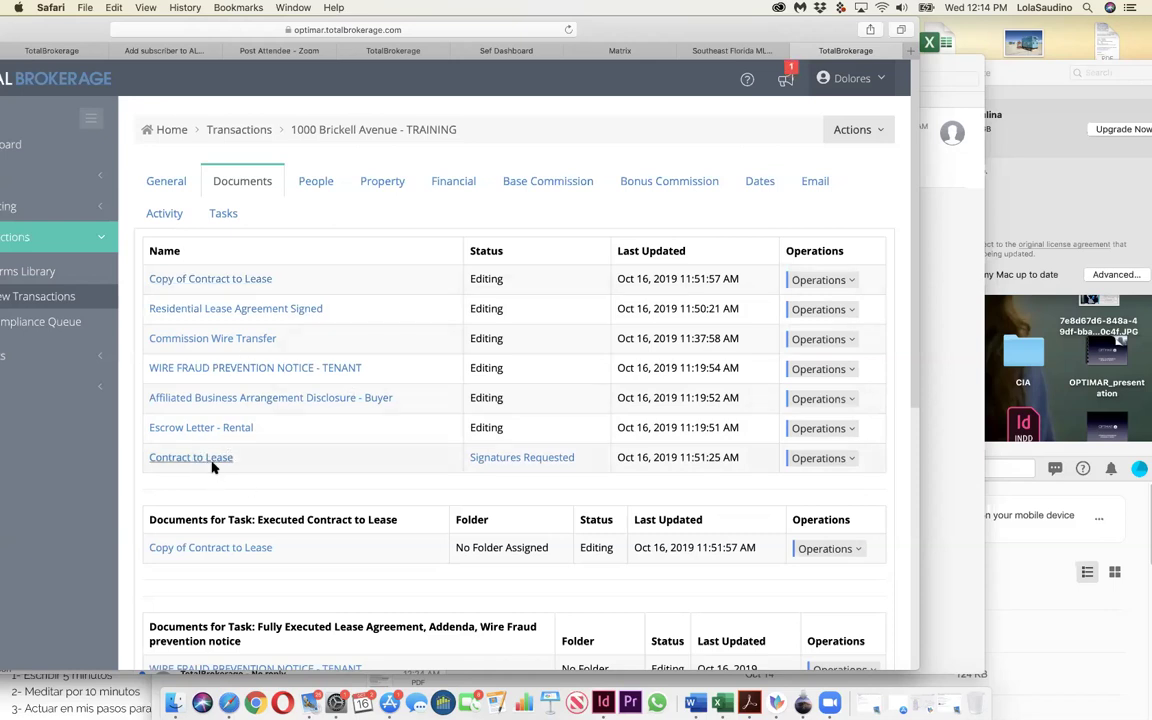
left_click(846, 458)
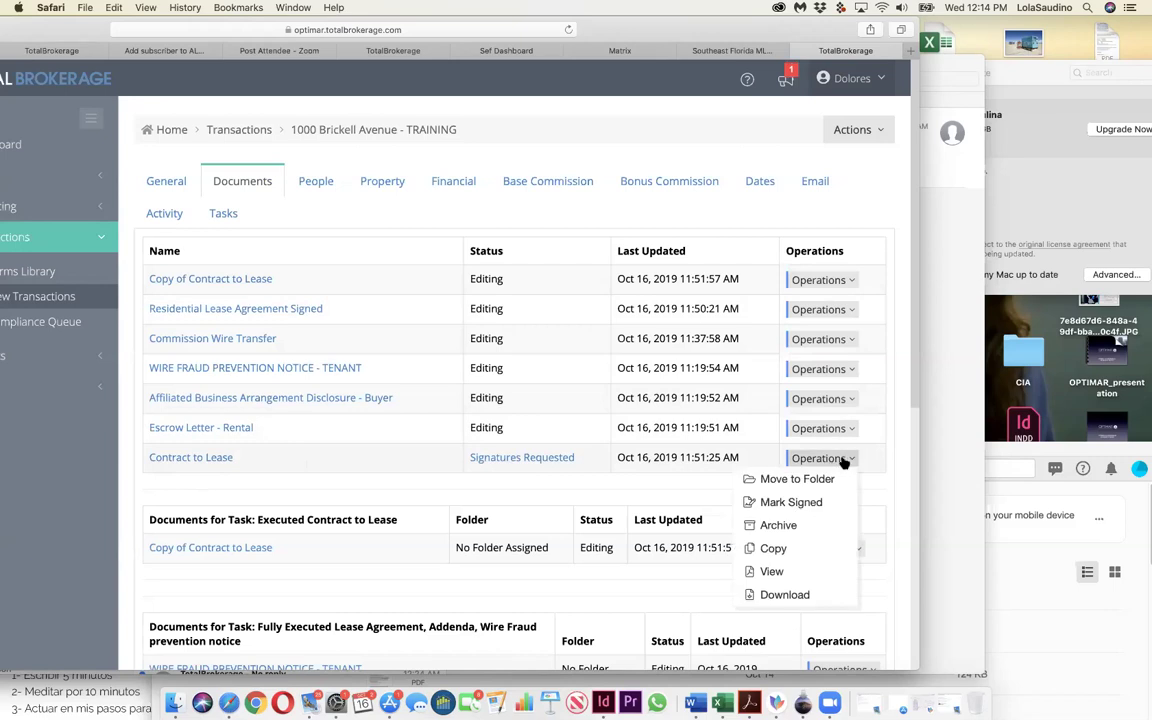
left_click(815, 528)
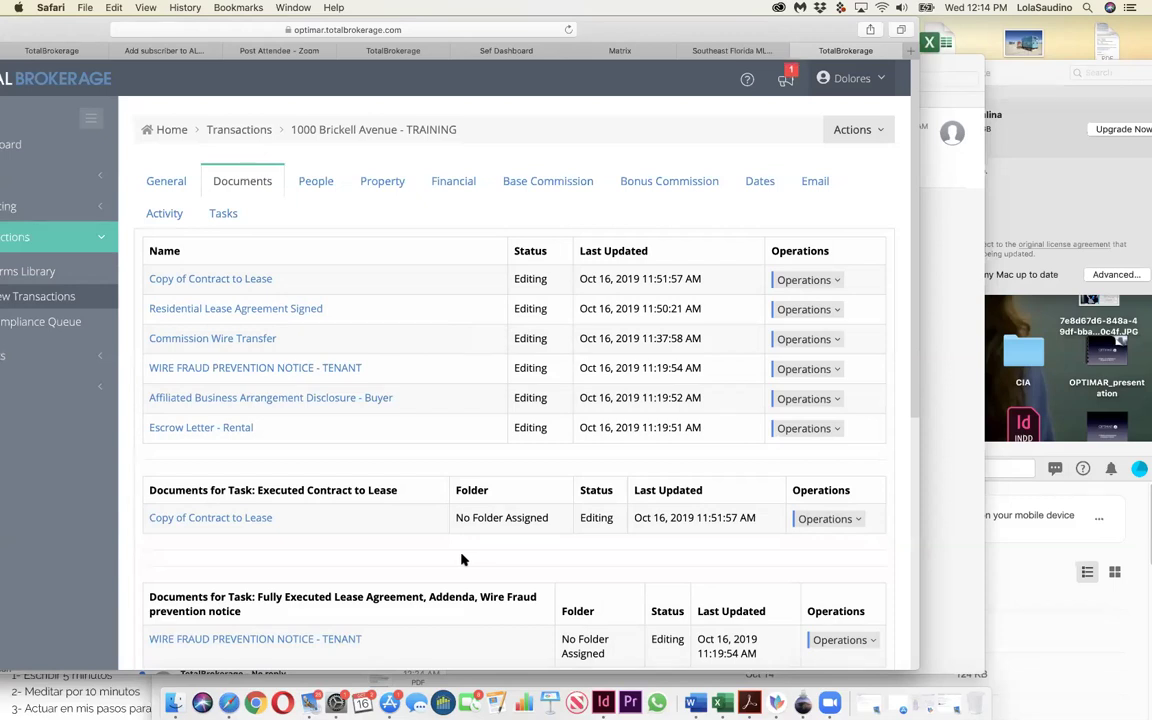
scroll(462, 559, "down", 3)
scroll(462, 559, "down", 5)
scroll(462, 559, "up", 8)
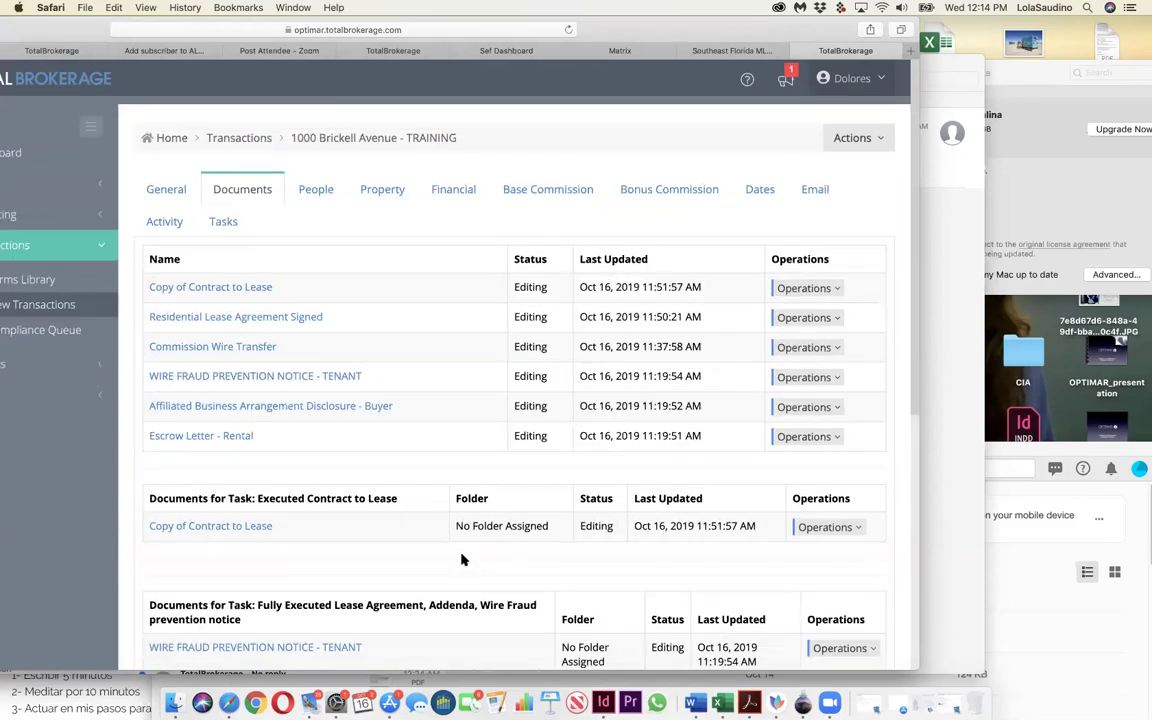
scroll(462, 559, "down", 10)
scroll(476, 517, "up", 5)
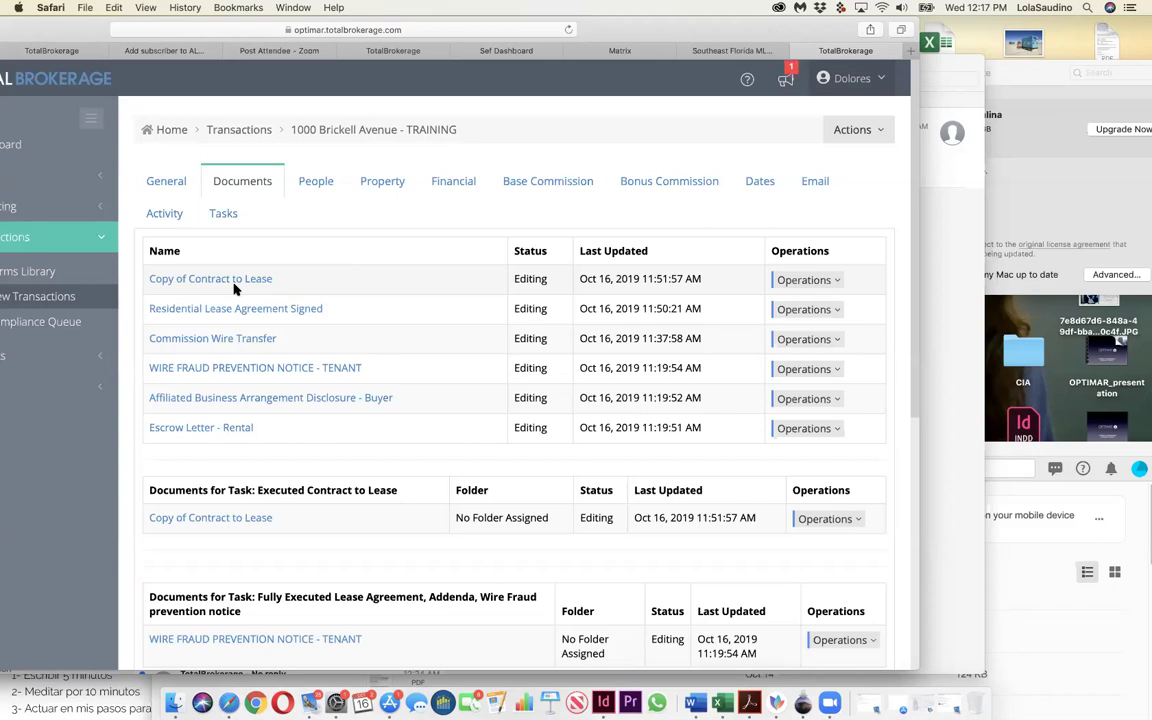
Step: Reveal the archived documents and open the archived Contract to Lease for viewing
scroll(234, 289, "down", 2)
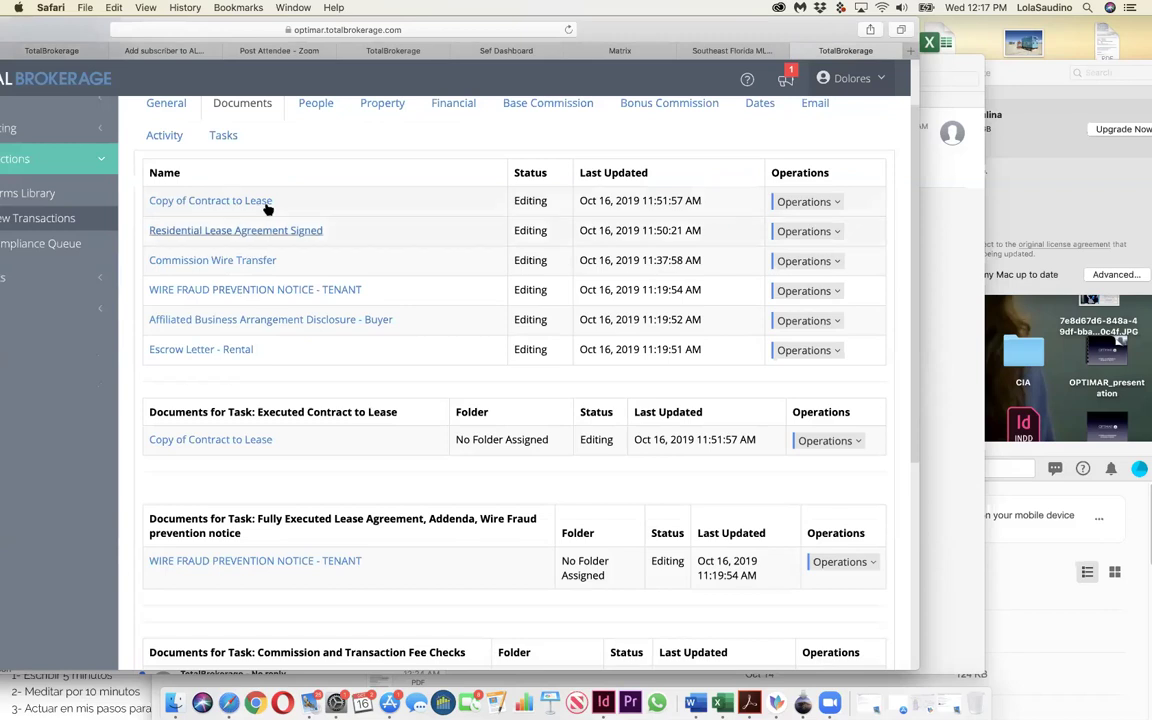
scroll(346, 372, "down", 5)
scroll(346, 372, "down", 1)
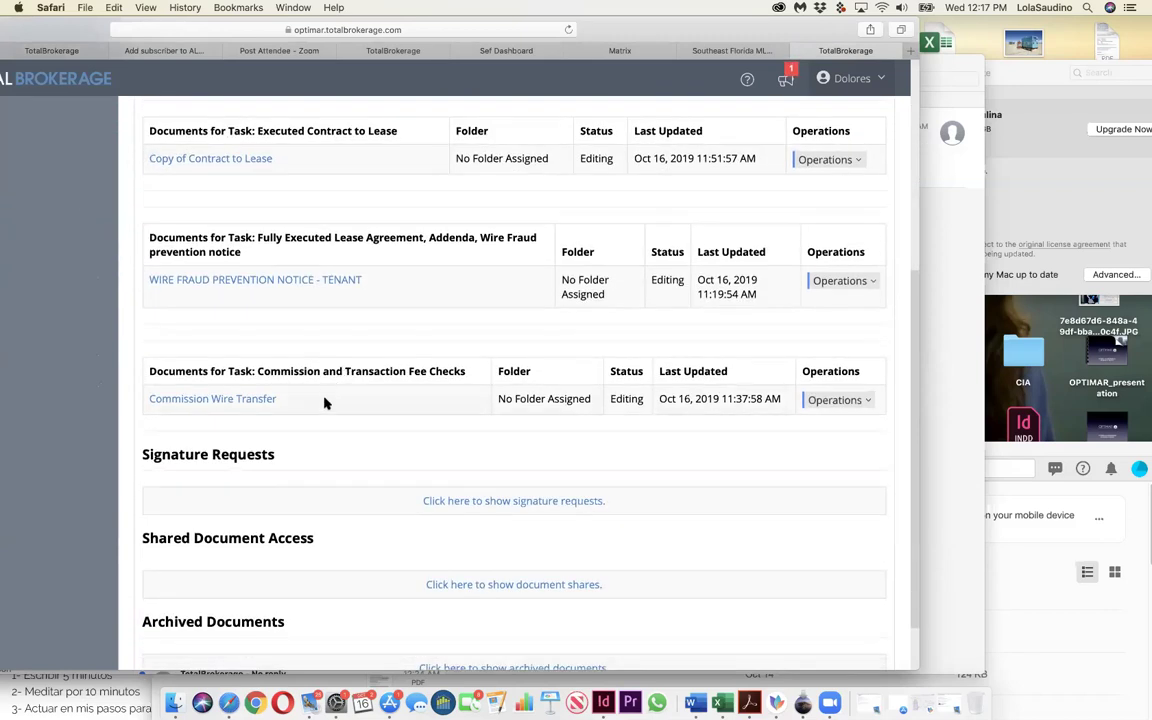
scroll(324, 402, "down", 2)
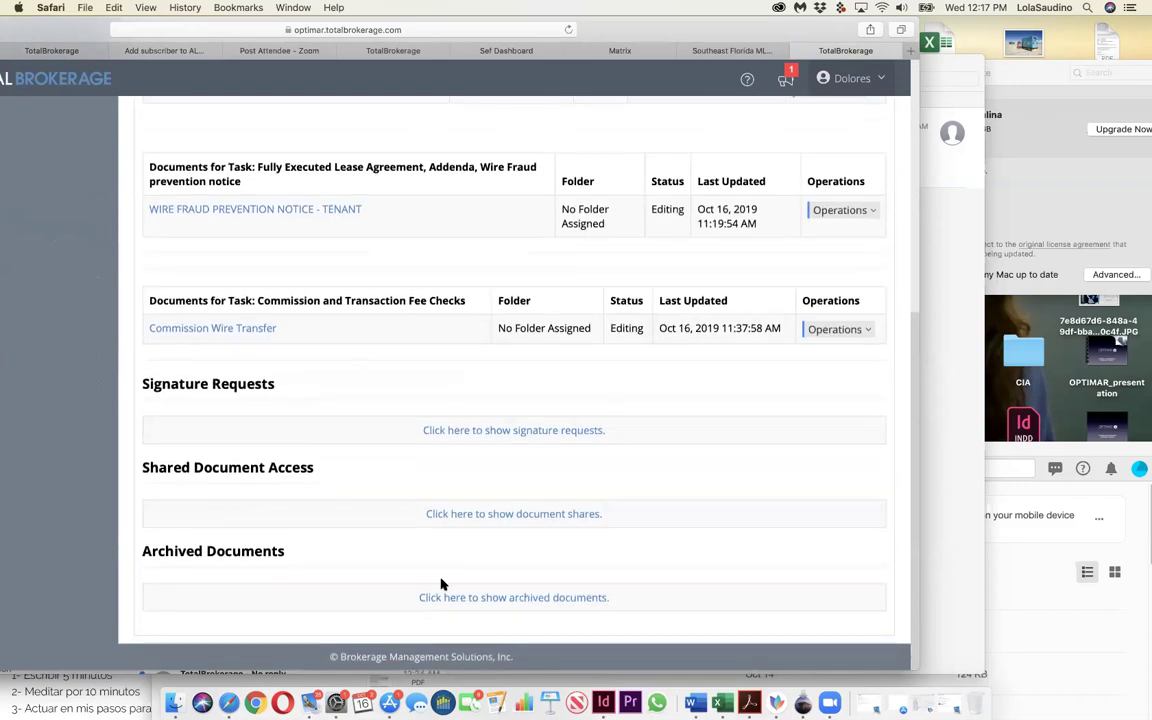
left_click(442, 597)
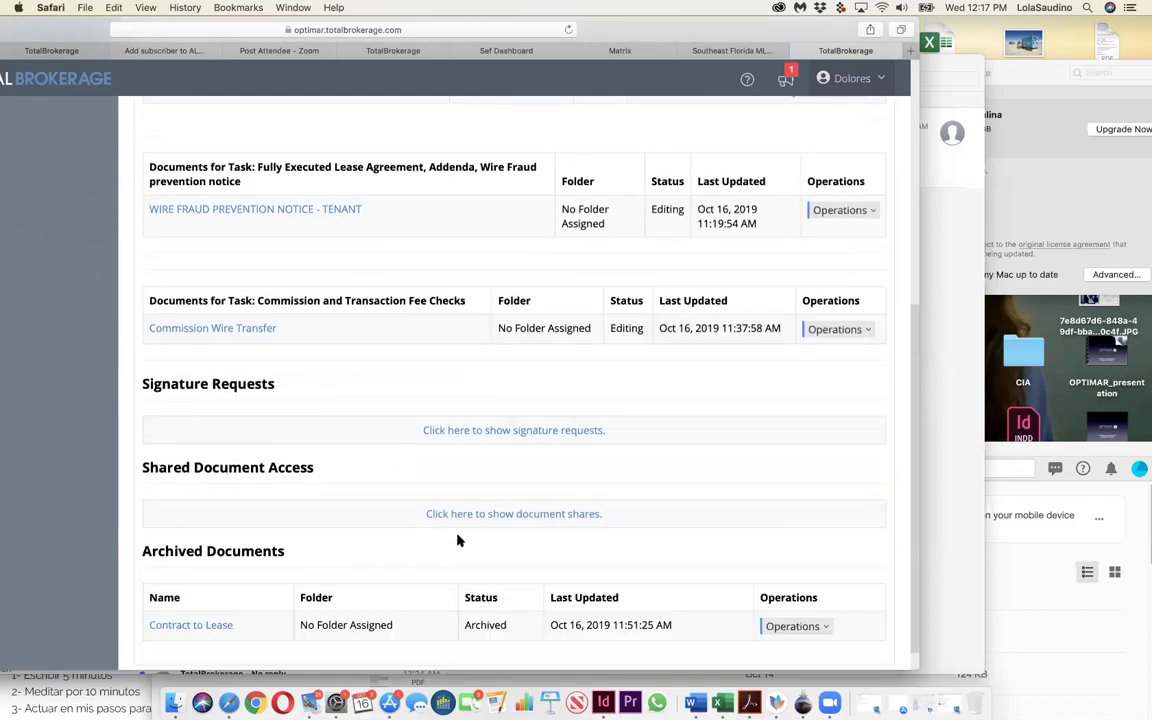
scroll(458, 540, "down", 1)
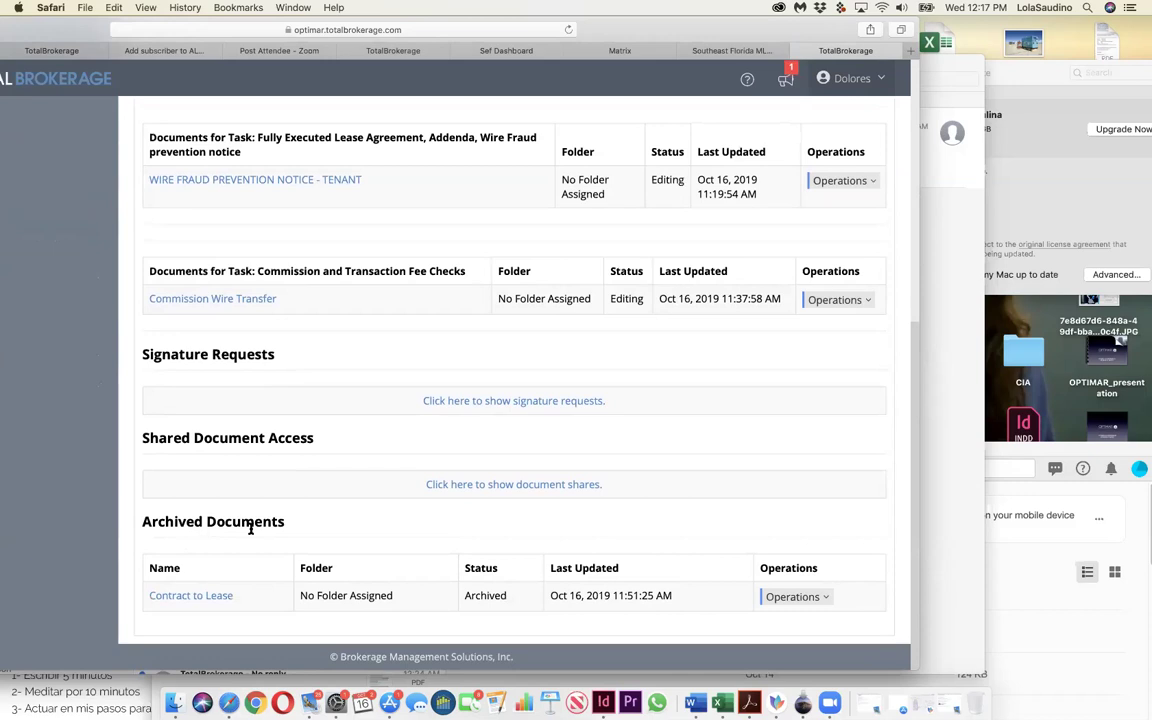
left_click(218, 598)
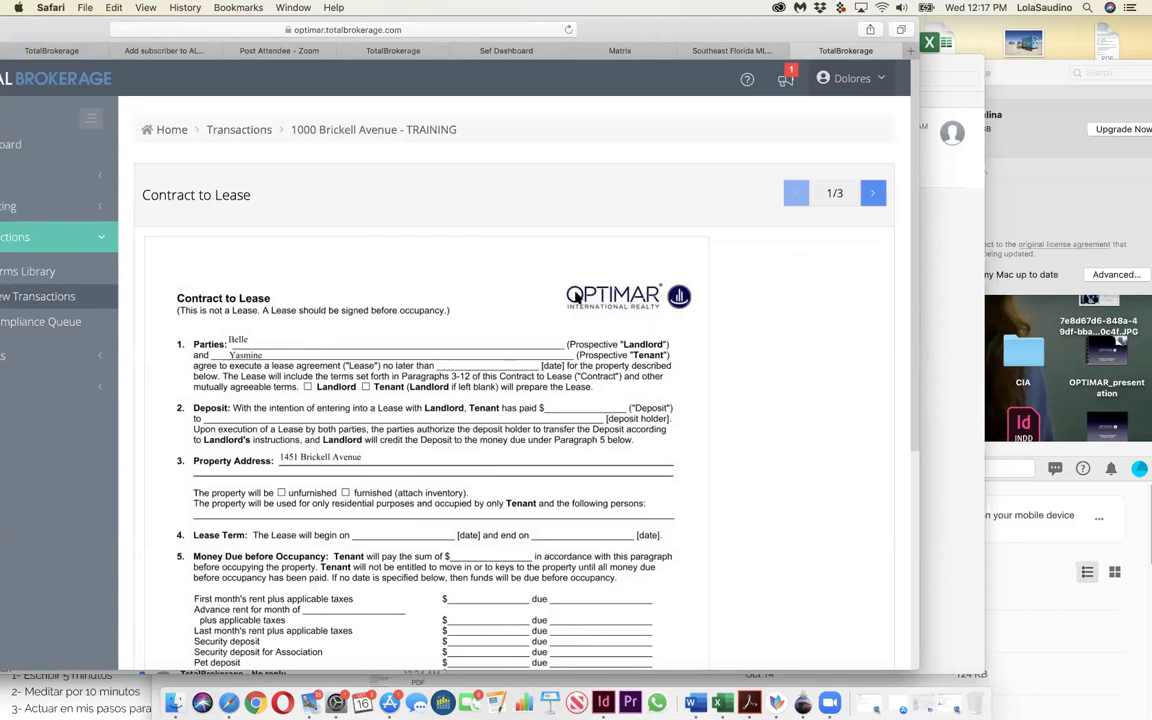
left_click(333, 128)
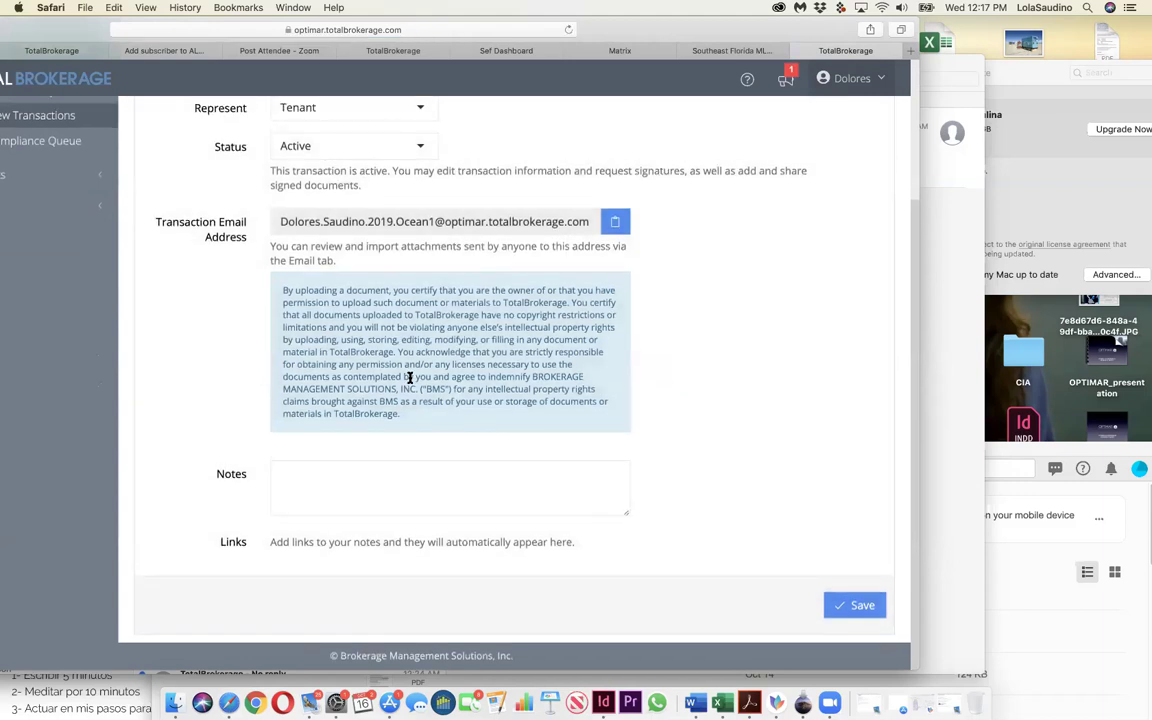
scroll(406, 378, "up", 3)
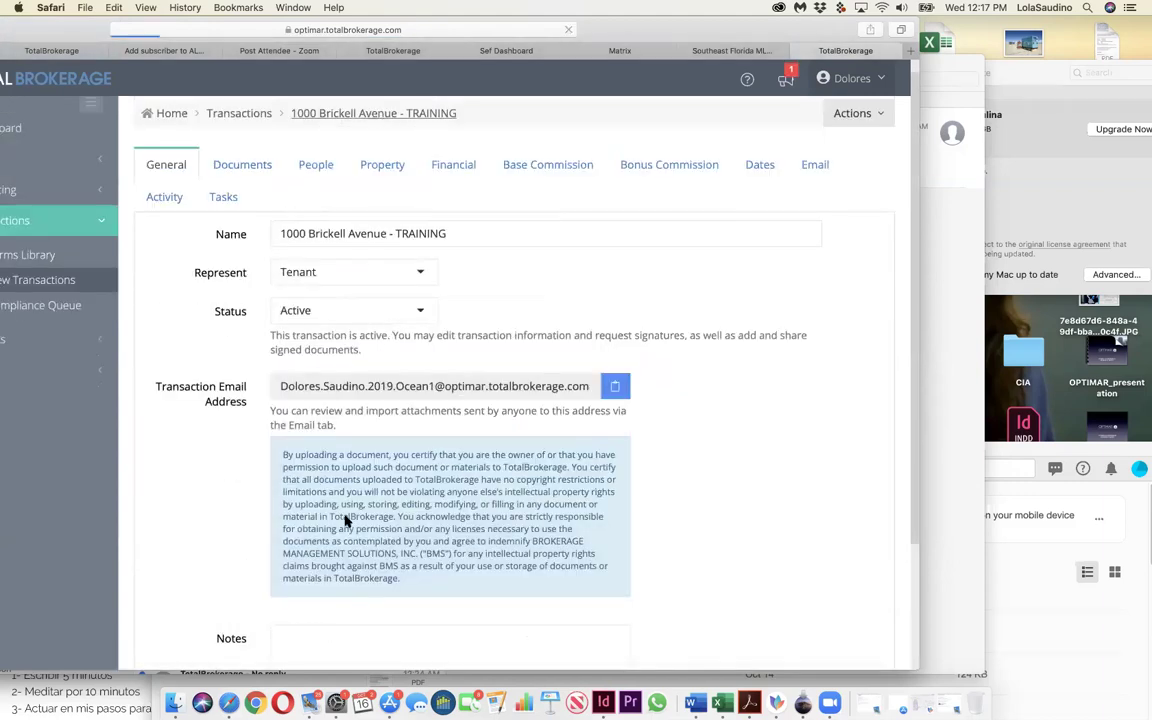
scroll(344, 500, "down", 4)
scroll(343, 512, "up", 4)
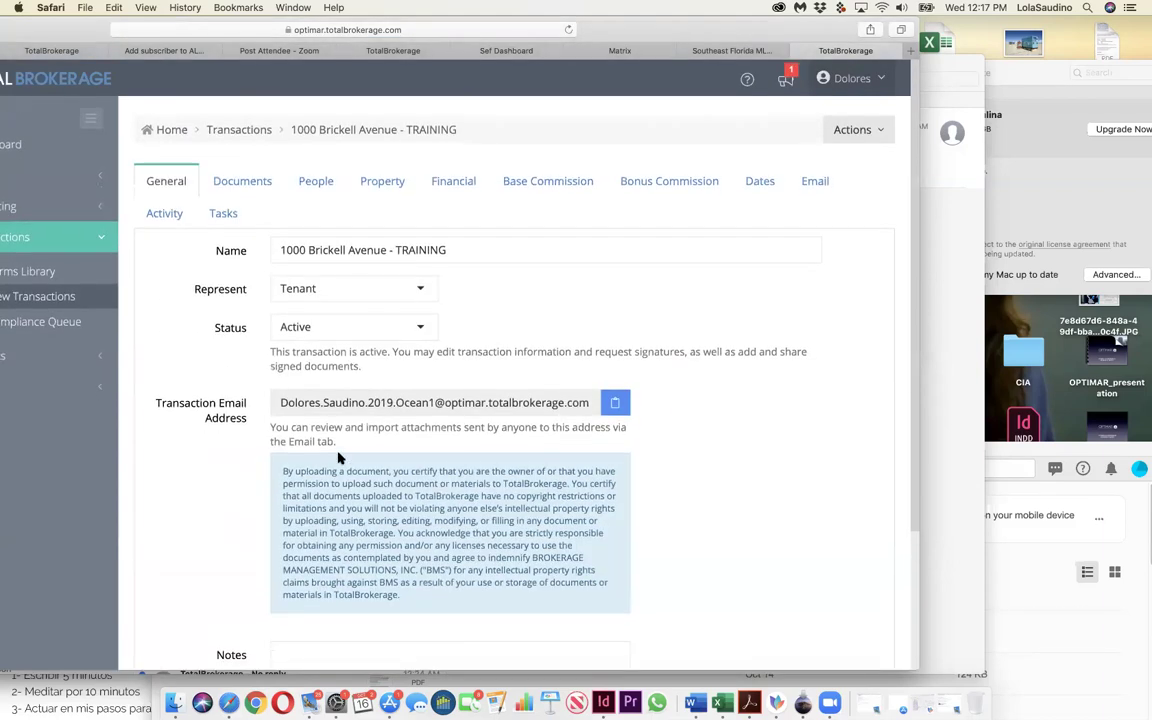
left_click(347, 129)
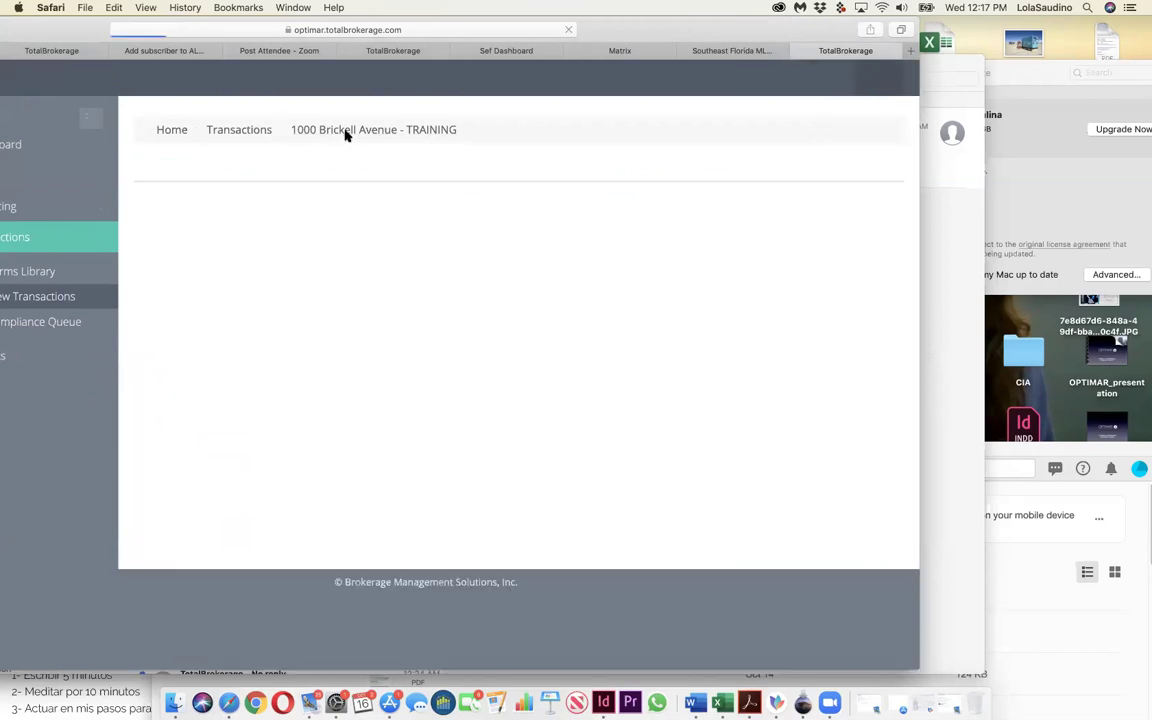
Step: Go to the transaction's Documents list and scroll to the Archived Documents section
scroll(249, 257, "up", 4)
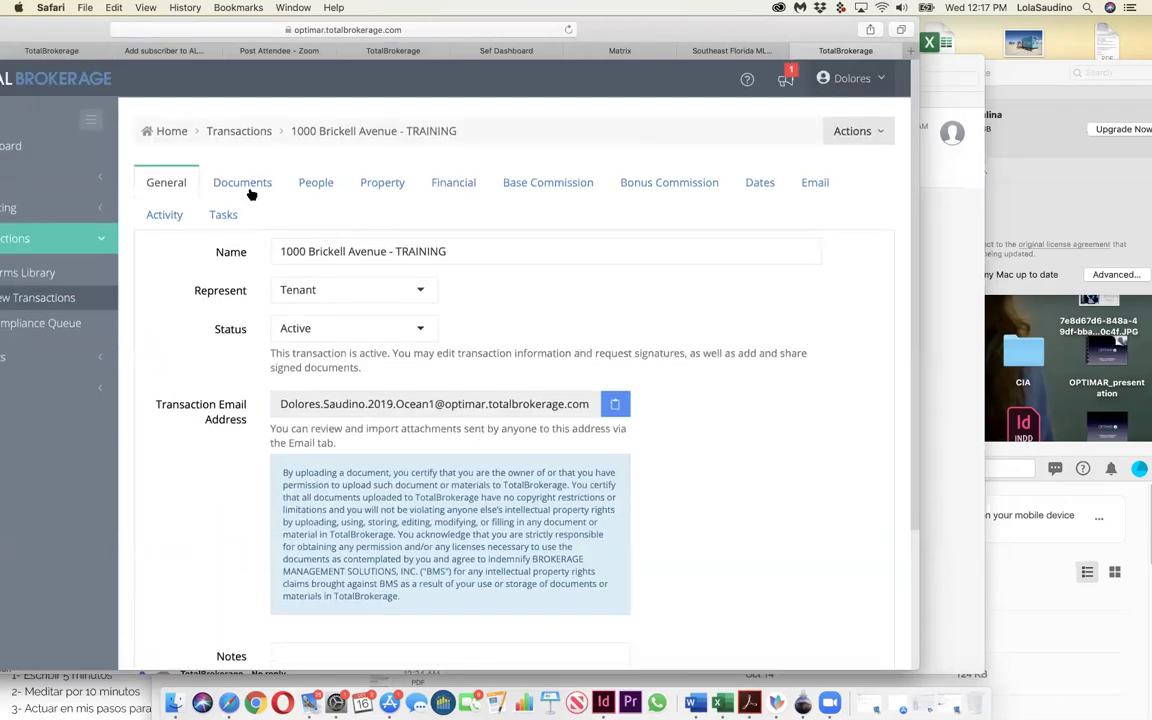
left_click(247, 188)
scroll(388, 395, "down", 7)
scroll(388, 394, "up", 6)
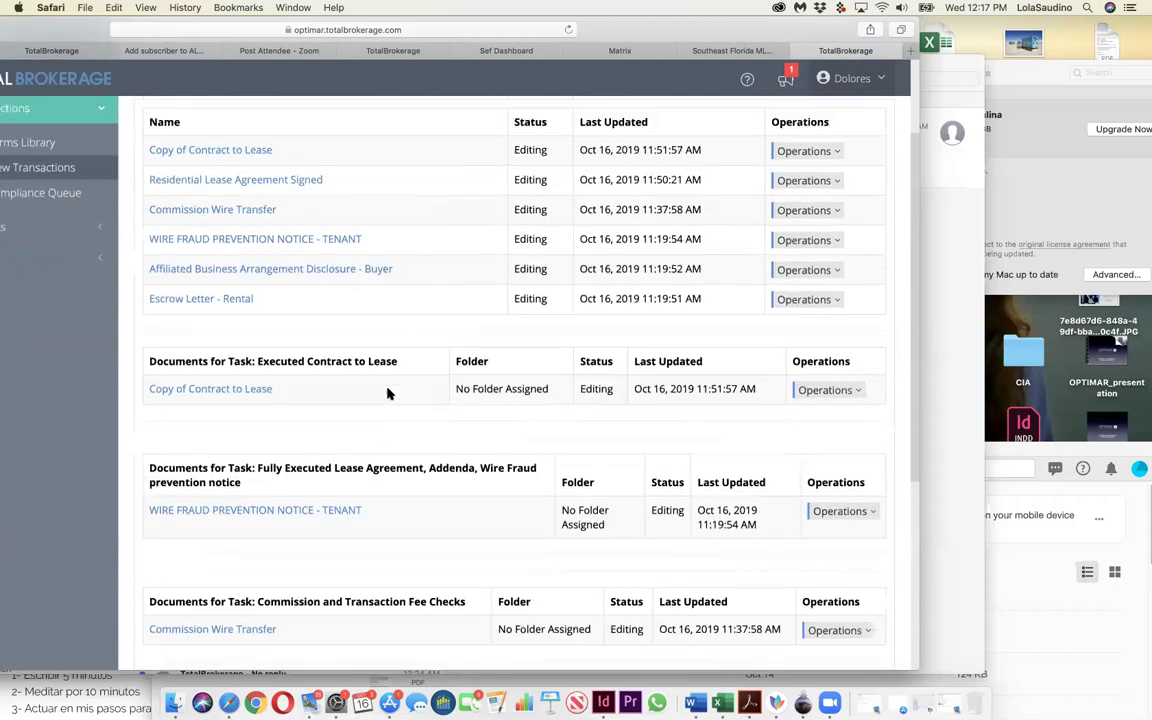
scroll(360, 390, "down", 4)
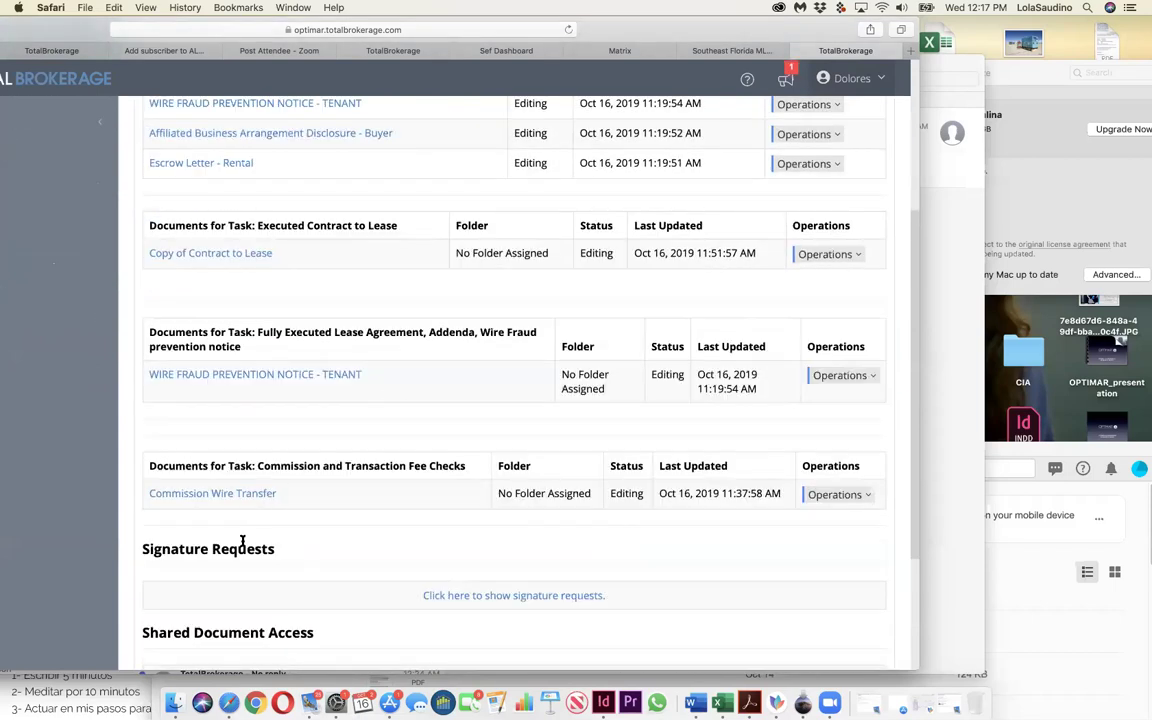
scroll(244, 540, "down", 4)
left_click_drag(193, 596, 296, 294)
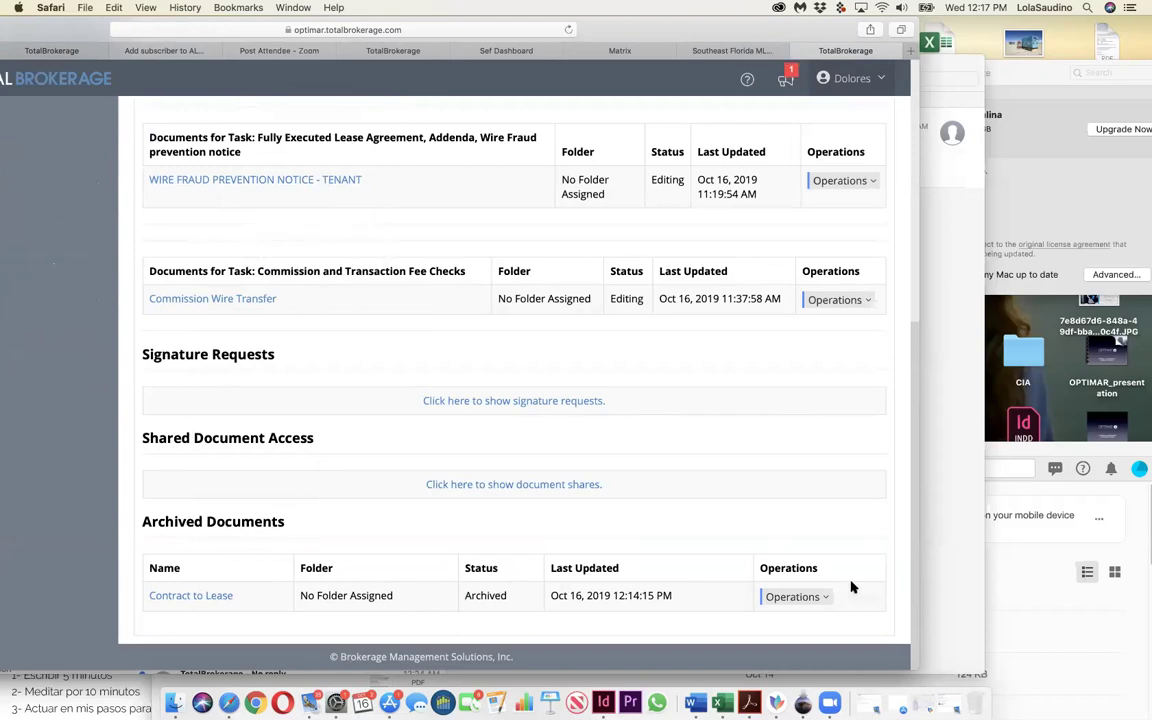
Step: Check the Operations options available for the archived Contract to Lease, then scroll back up
left_click(820, 597)
scroll(826, 598, "down", 1)
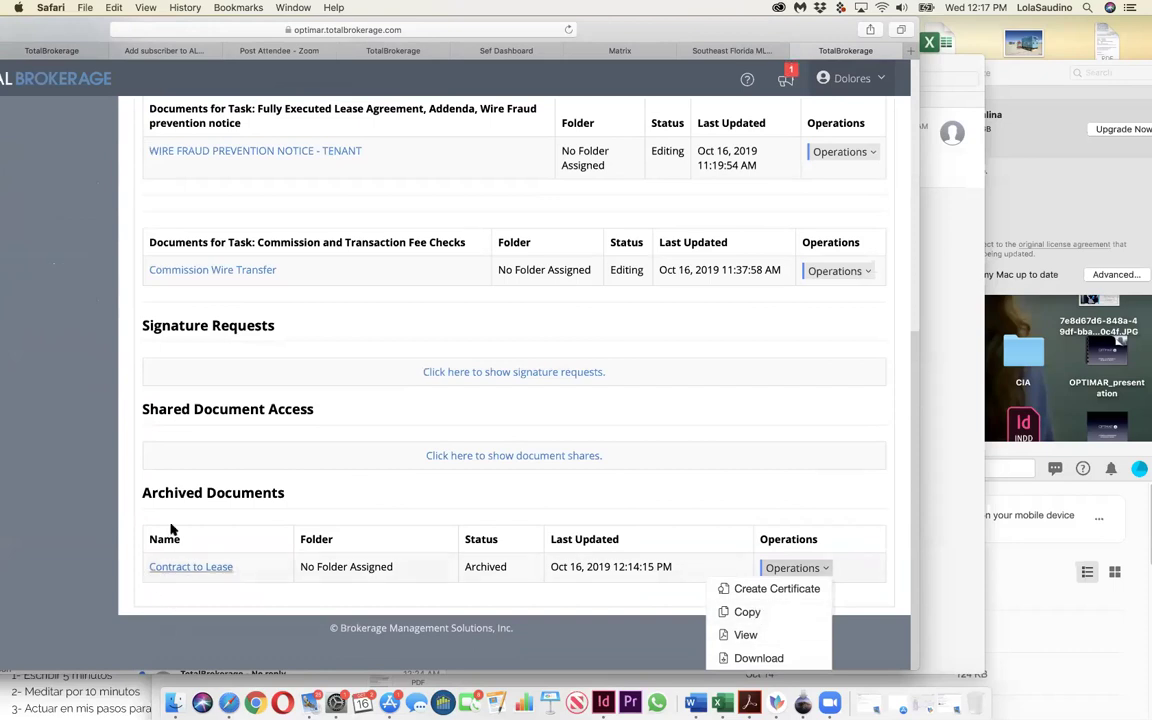
left_click(716, 580)
left_click(814, 596)
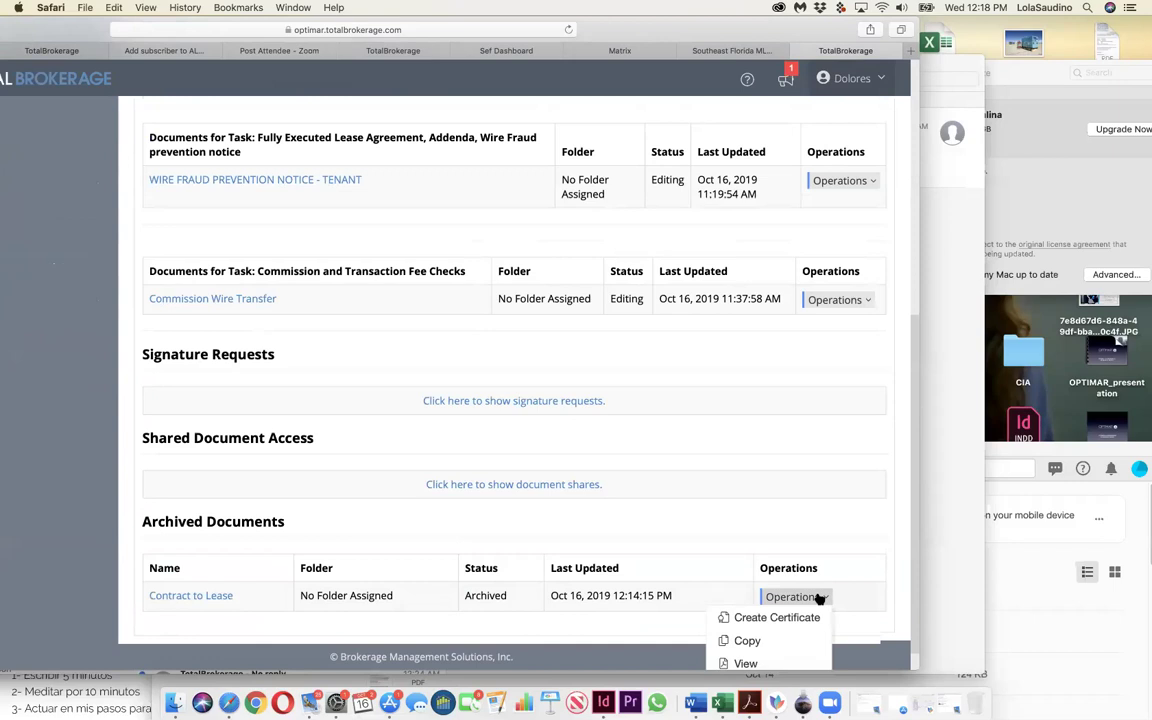
scroll(818, 598, "down", 1)
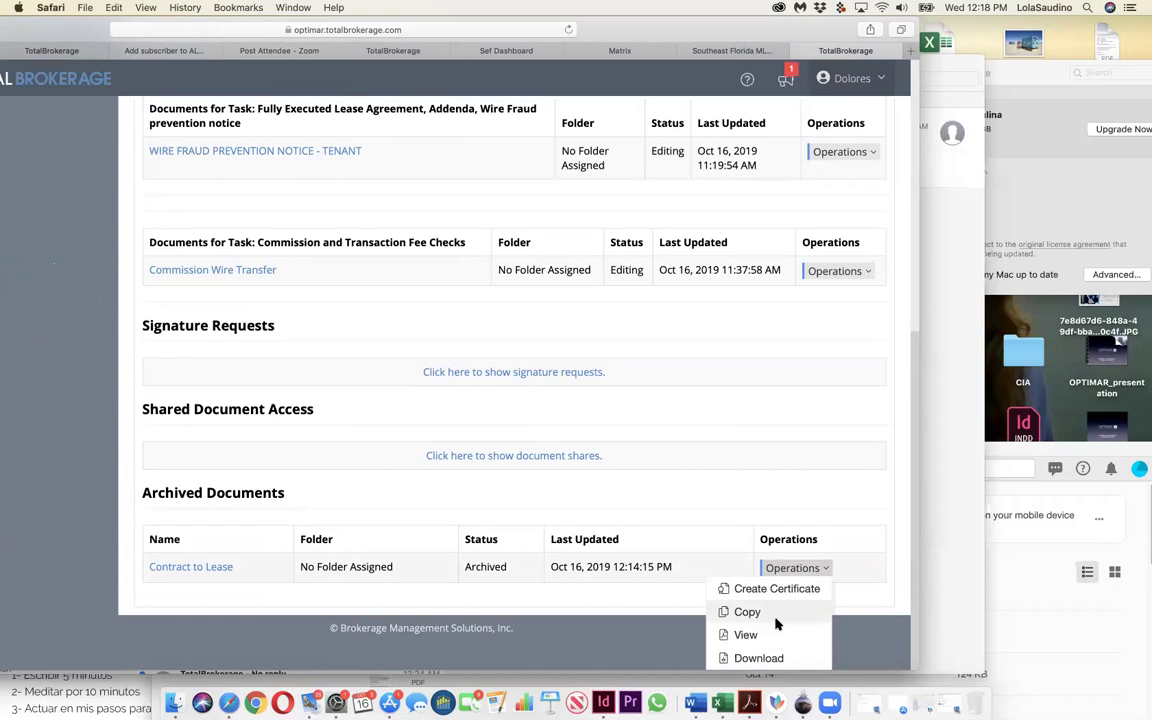
scroll(776, 623, "up", 15)
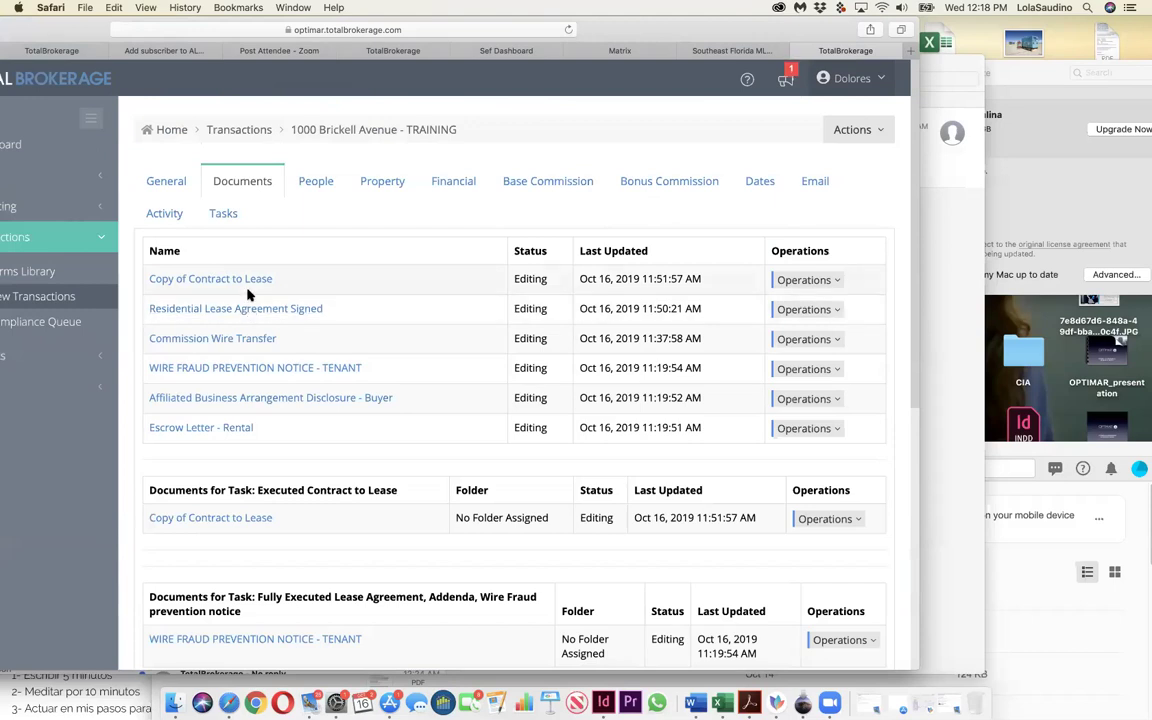
Step: Rename 'Copy of Contract to Lease' to 'Contract to Lease' by removing the 'Copy of ' prefix
left_click(808, 280)
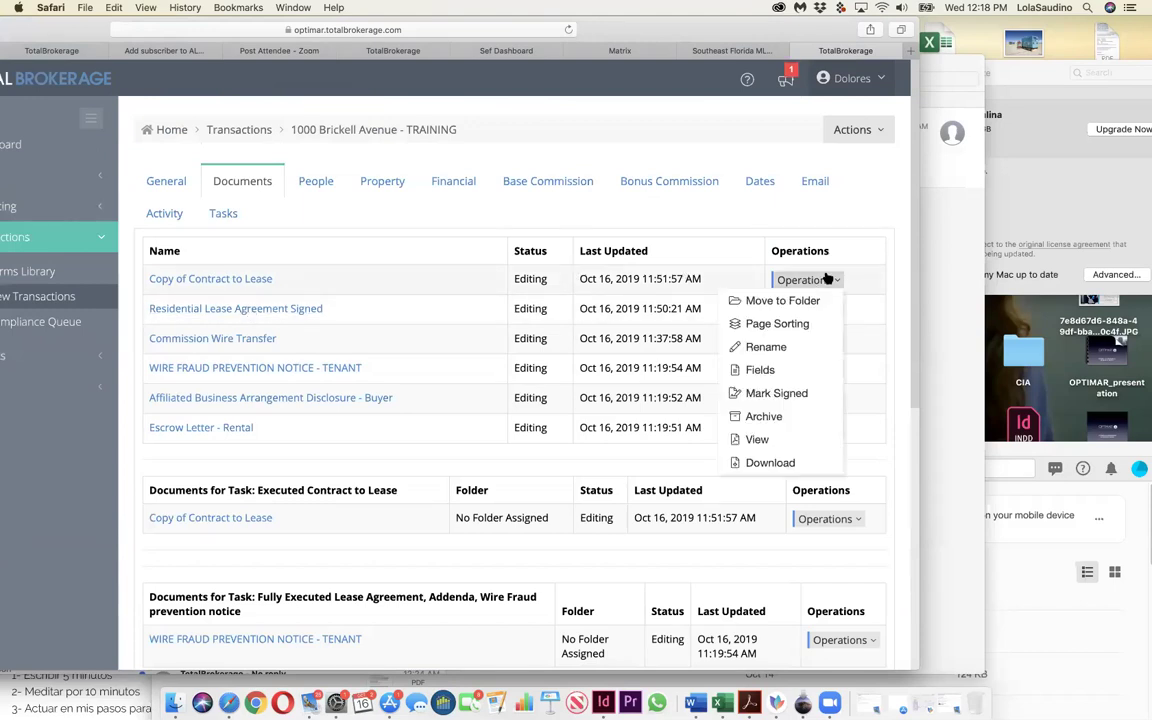
left_click(790, 347)
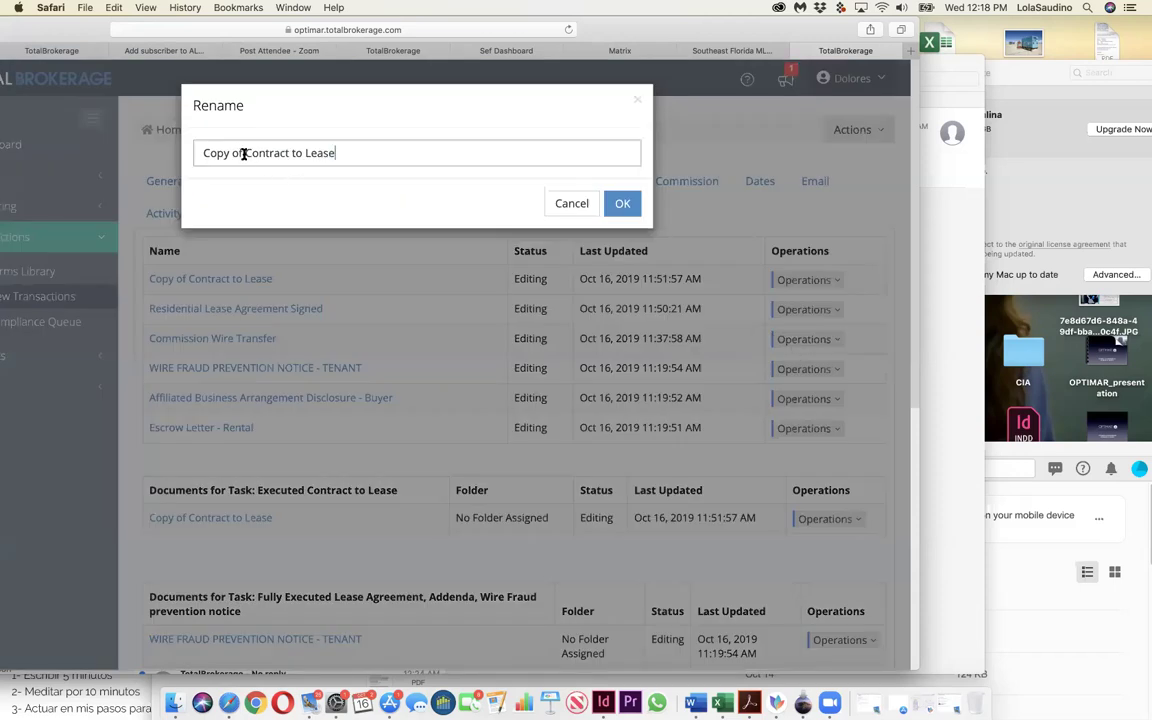
left_click_drag(243, 153, 201, 153)
key("BackSpace")
left_click(622, 203)
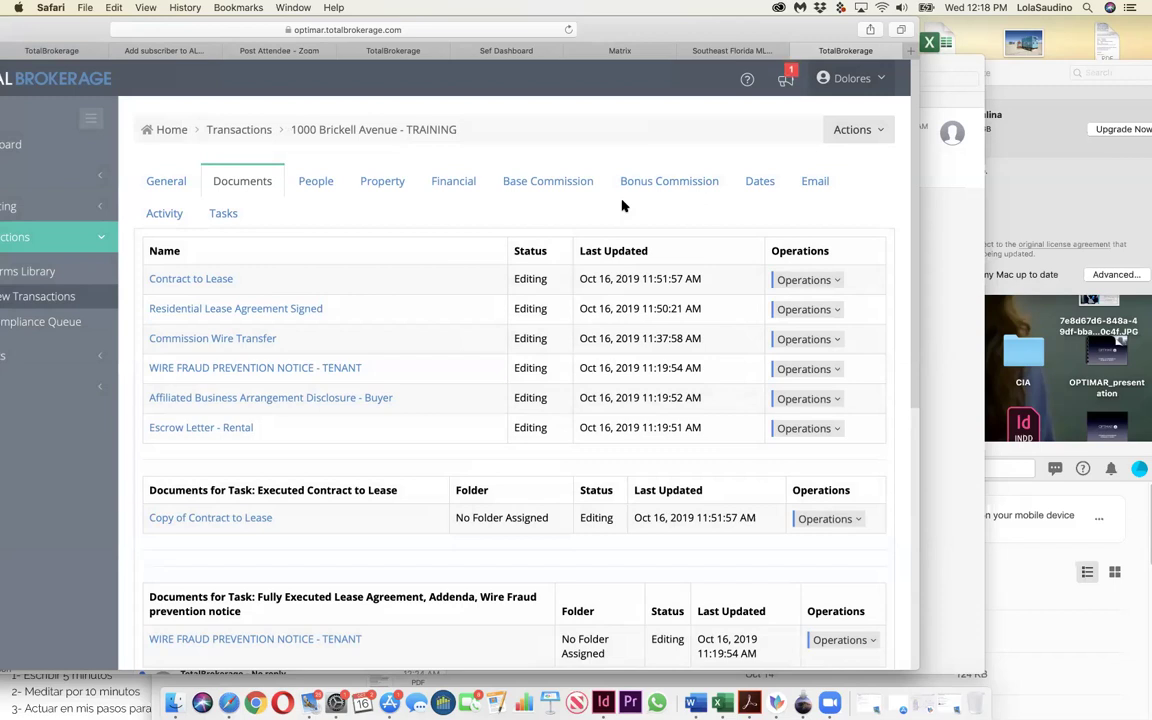
Step: Open the Email section and toggle the select-all checkbox on the empty inbox (1-0 of 0)
left_click(812, 184)
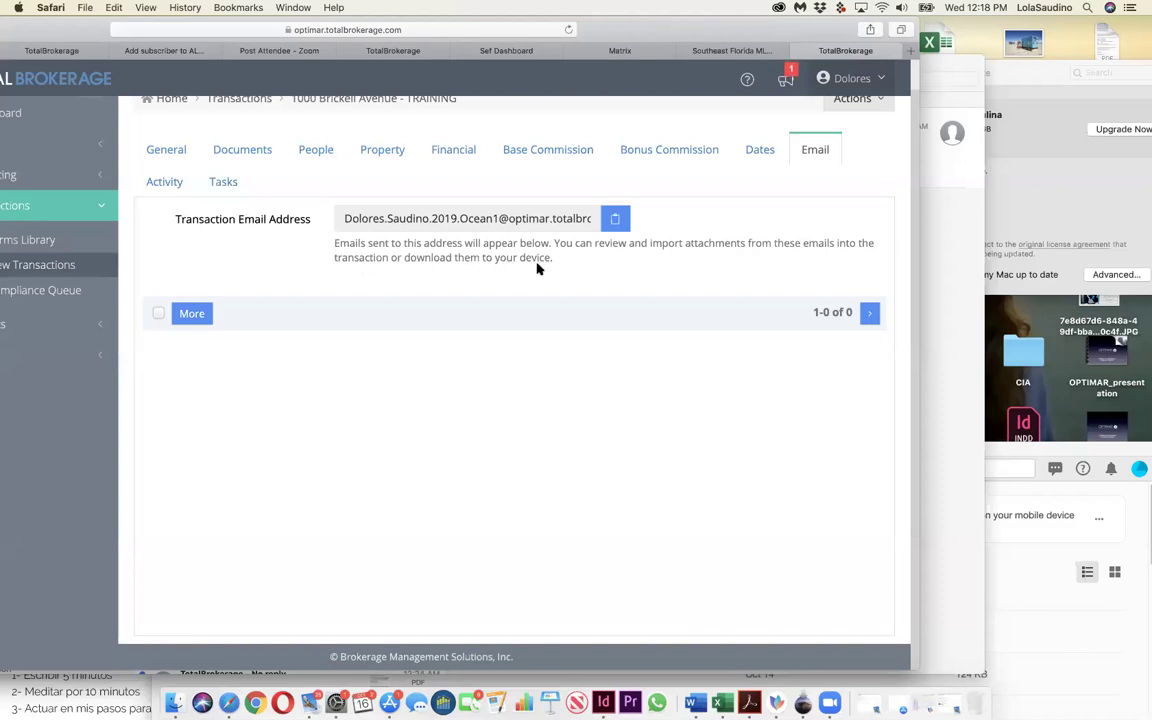
left_click(159, 314)
left_click(157, 316)
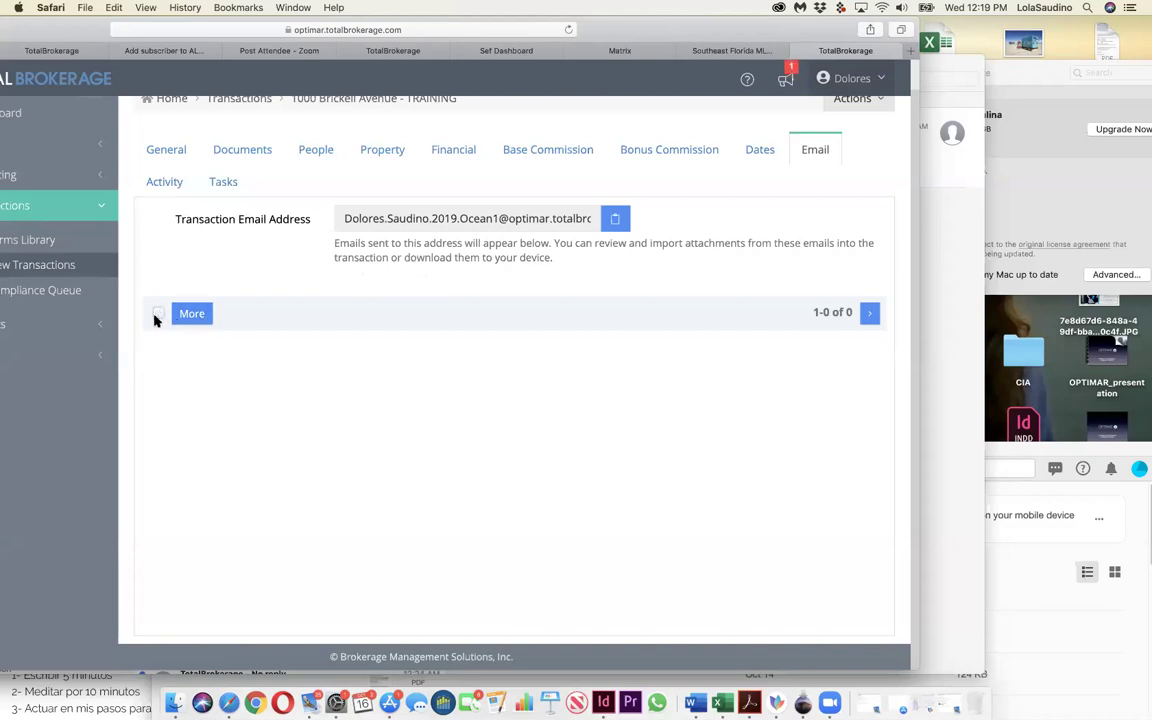